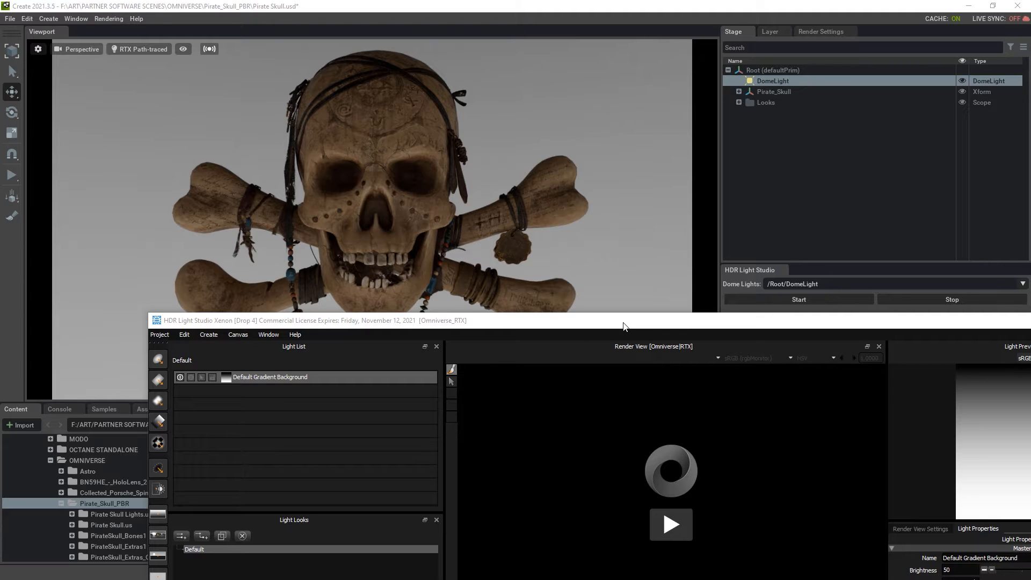
- Reposition the window and toggle the Default Gradient Background light off and on to compare
drag(624, 326, 632, 378)
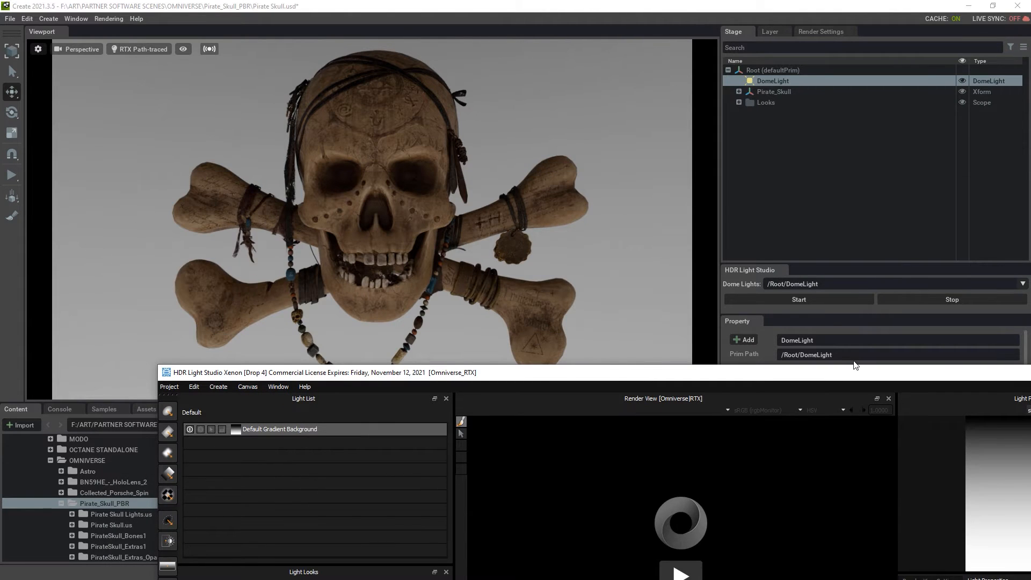
drag(853, 380, 822, 412)
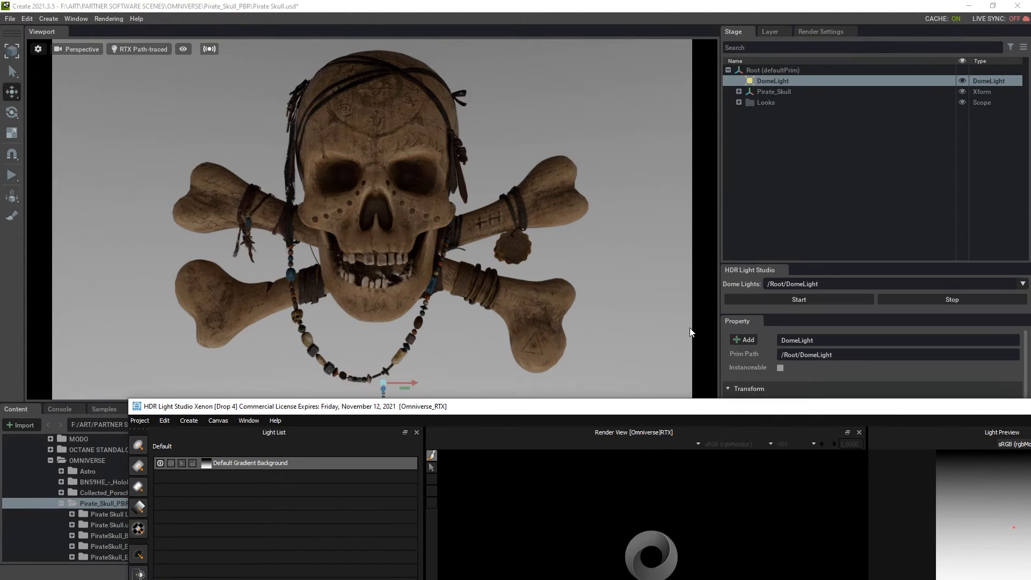
drag(701, 408, 751, 318)
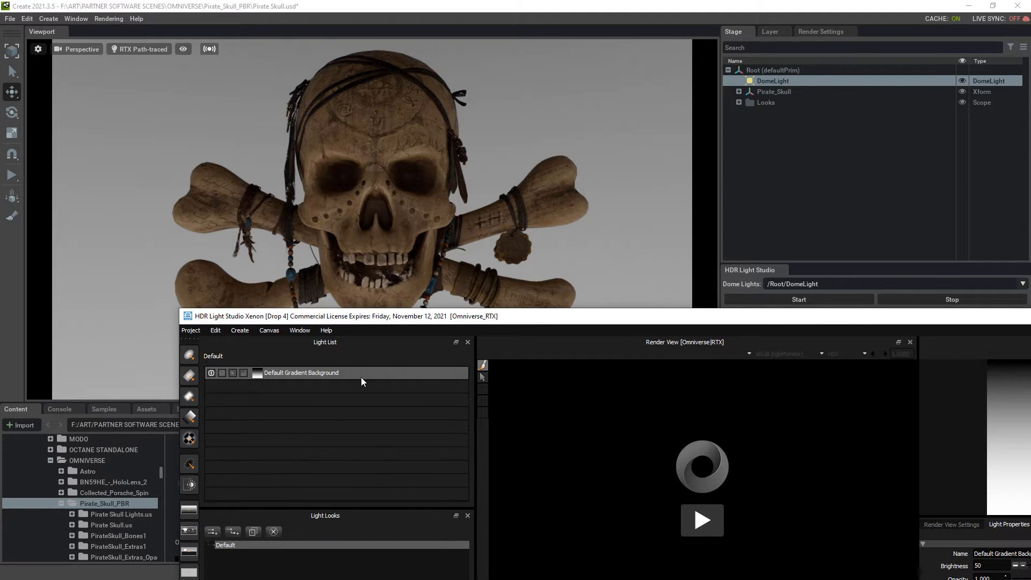
click(211, 372)
click(211, 372)
click(211, 372)
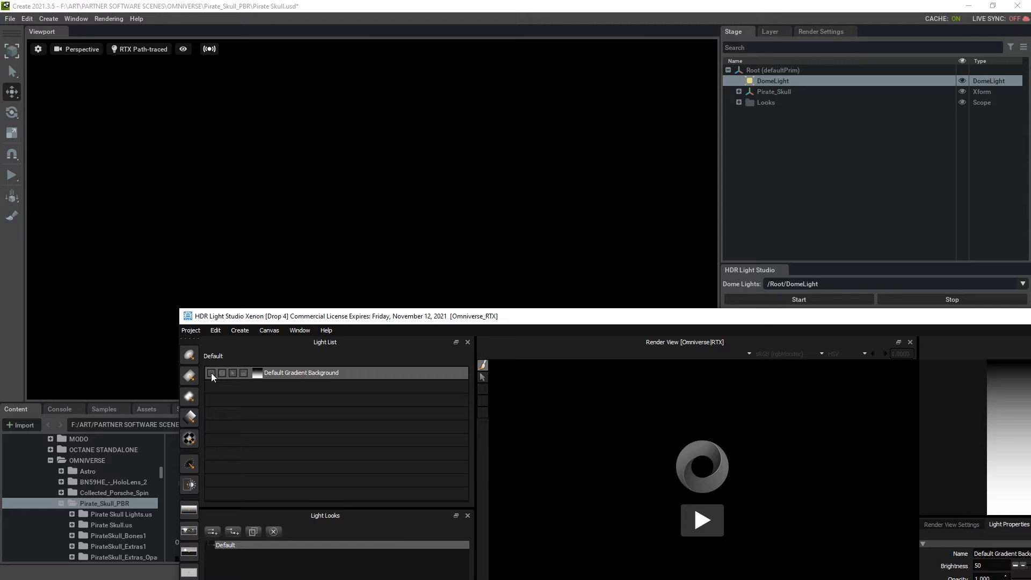
click(211, 373)
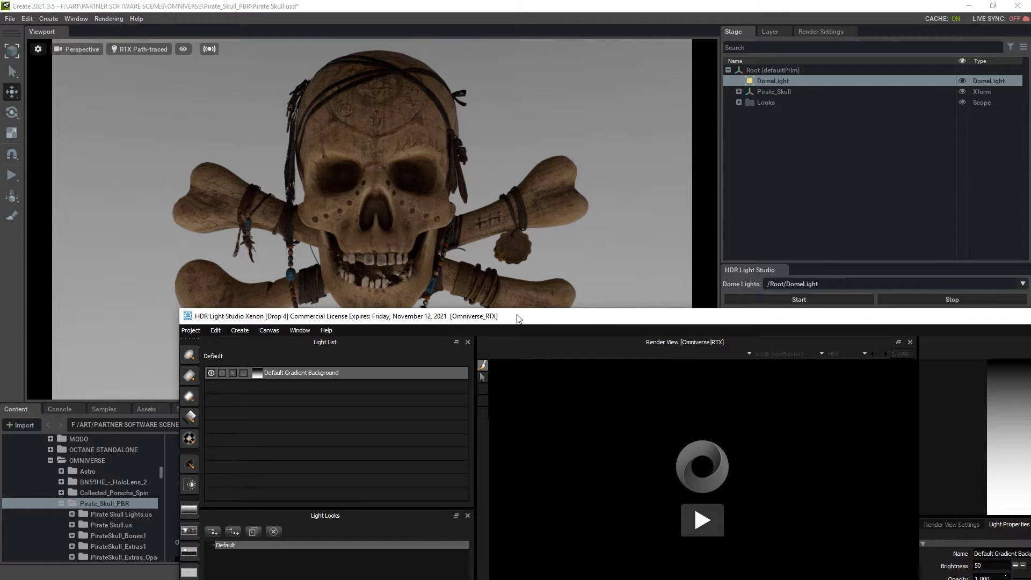
- Maximize HDR Light Studio, start the live render and set the colour space to None
drag(643, 321, 534, 102)
double_click(535, 102)
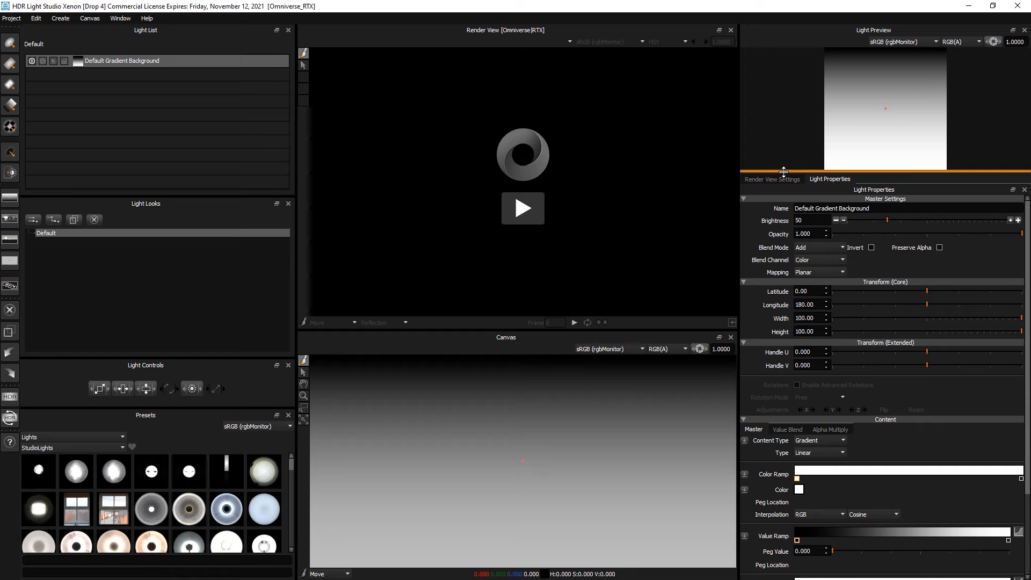
click(521, 208)
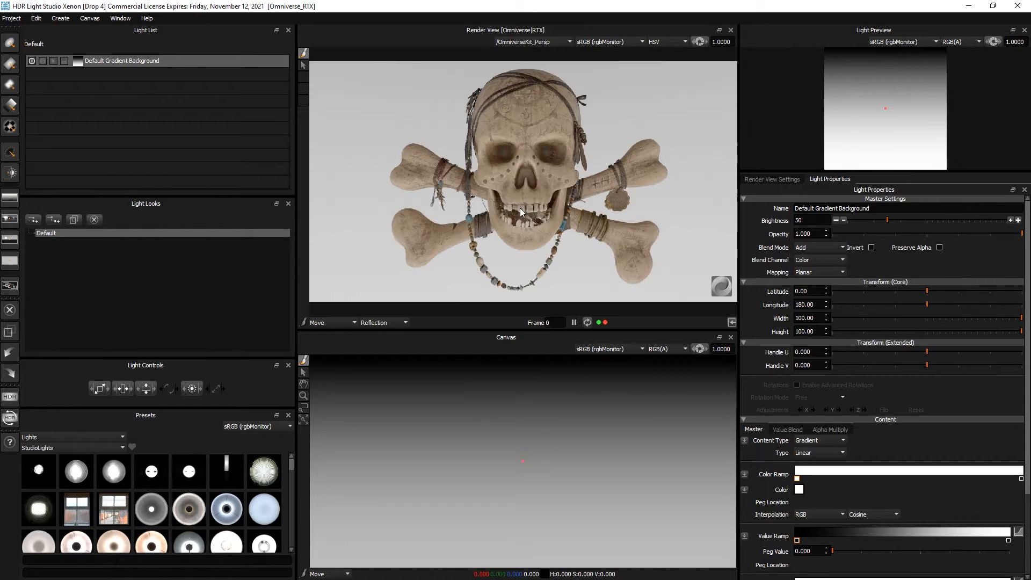
click(593, 43)
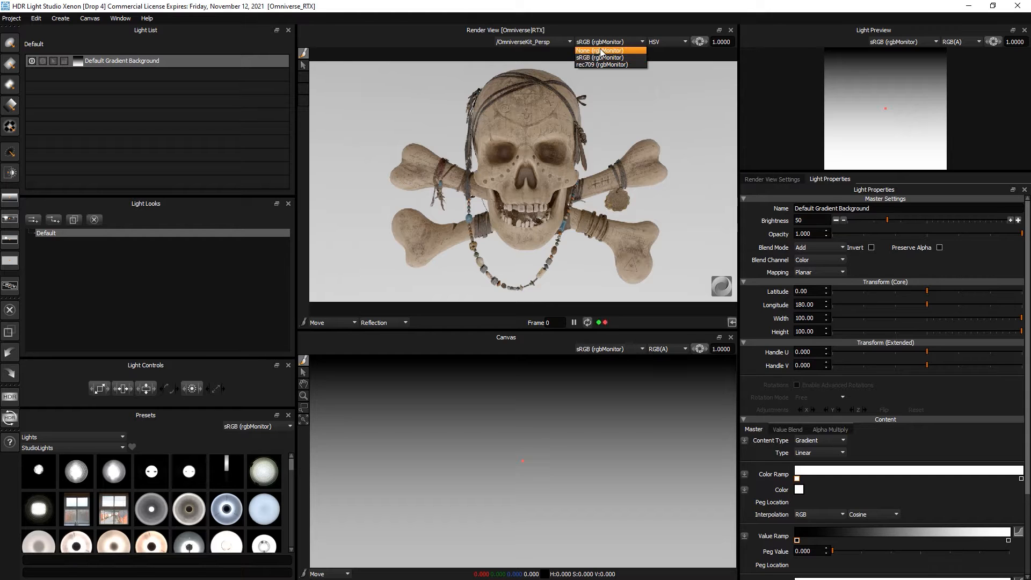
click(600, 51)
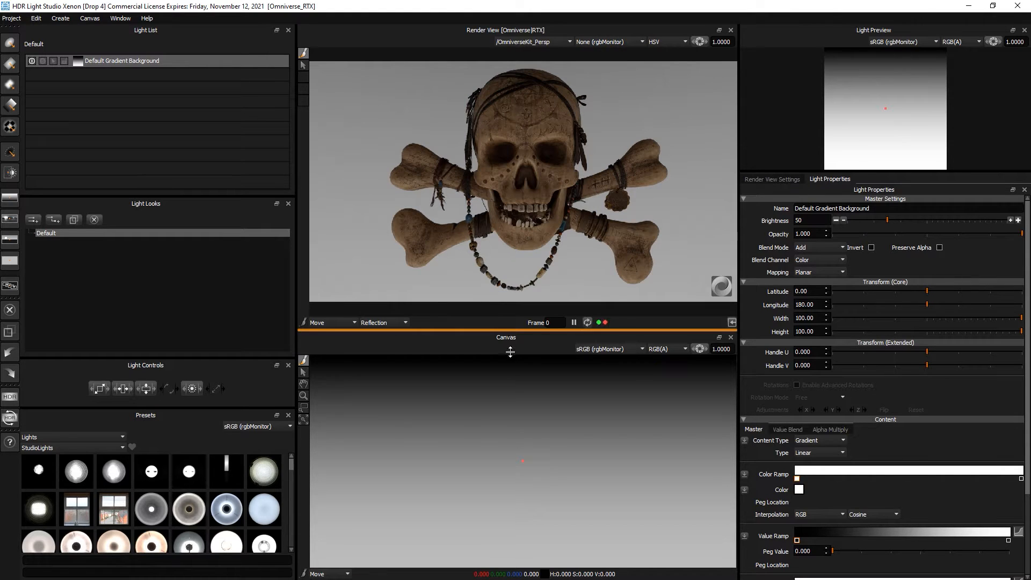
- Enlarge the render view and presets panels, then drag the gradient brightness down toward 5
drag(510, 352, 510, 452)
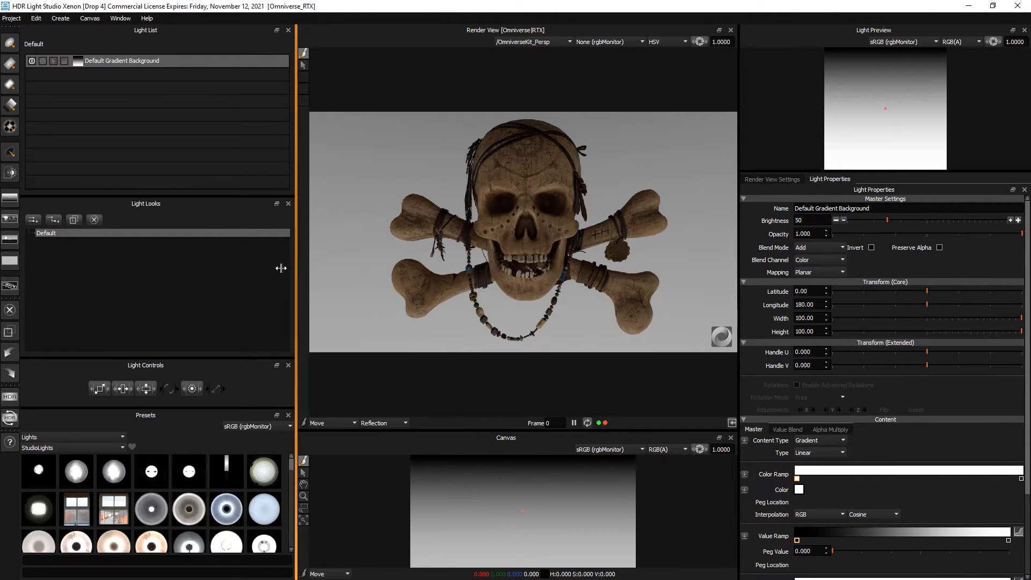
drag(281, 268, 221, 268)
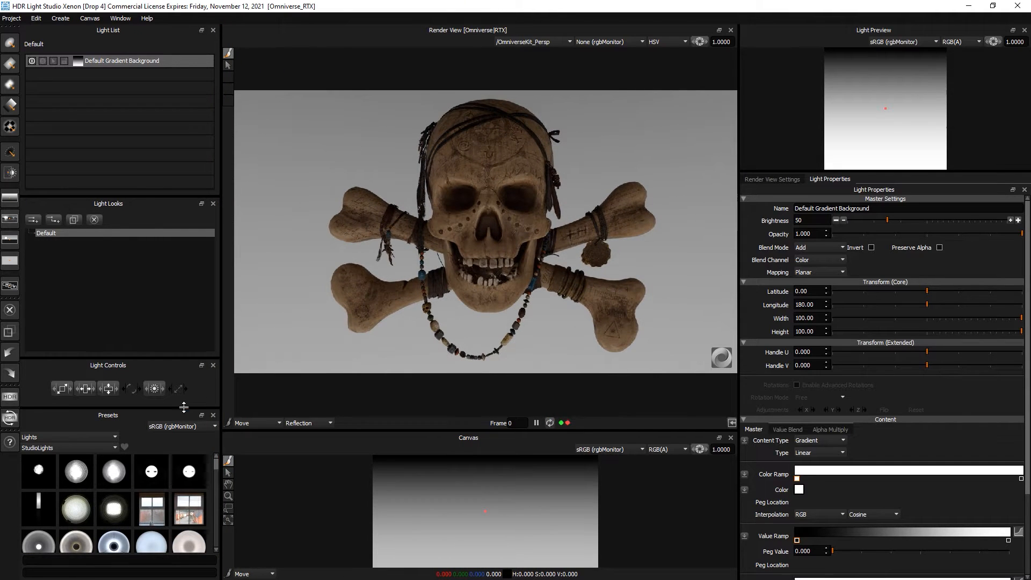
drag(183, 408, 181, 375)
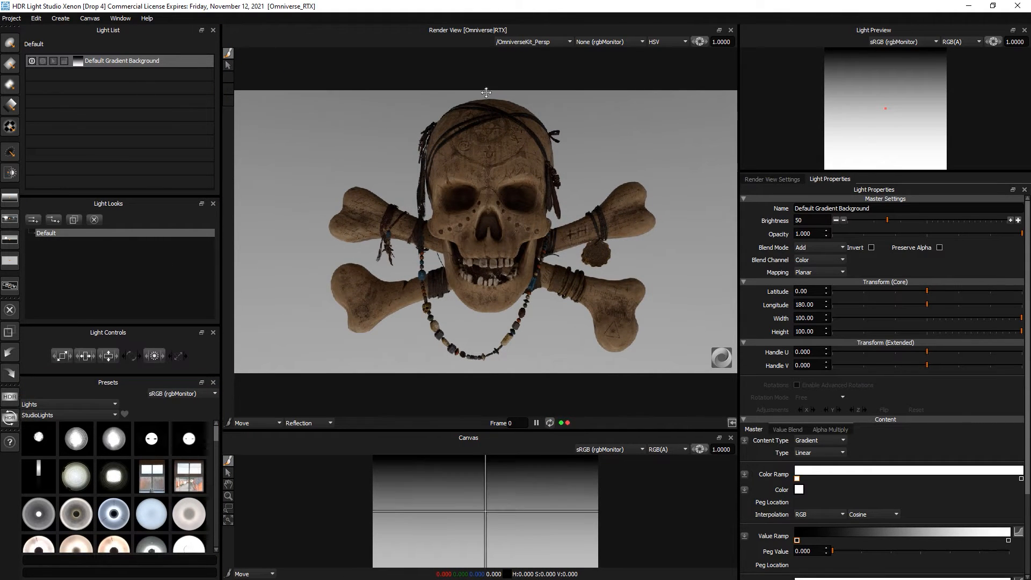
drag(871, 220, 855, 218)
- Enter exactly 5 for the gradient background Brightness and slightly shrink the Light Looks area
double_click(799, 220)
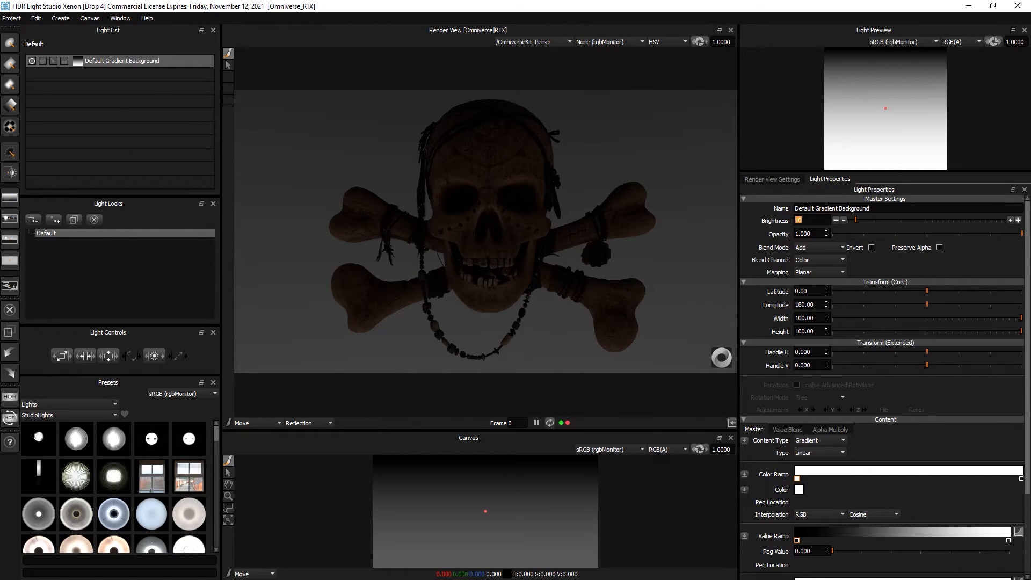
text(5)
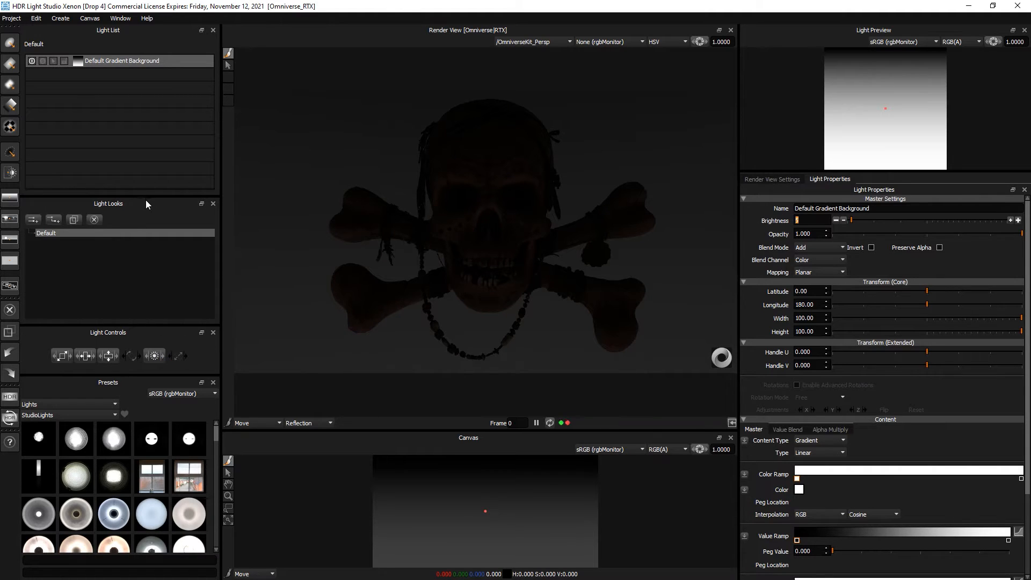
drag(161, 325, 161, 317)
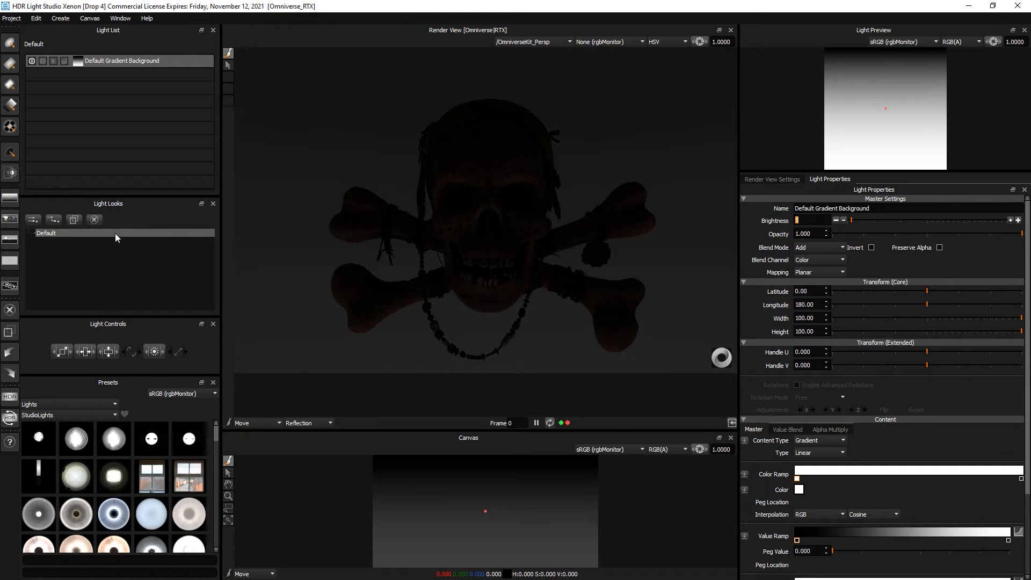
- Rename the Default light look to 1
key(alt+Tab)
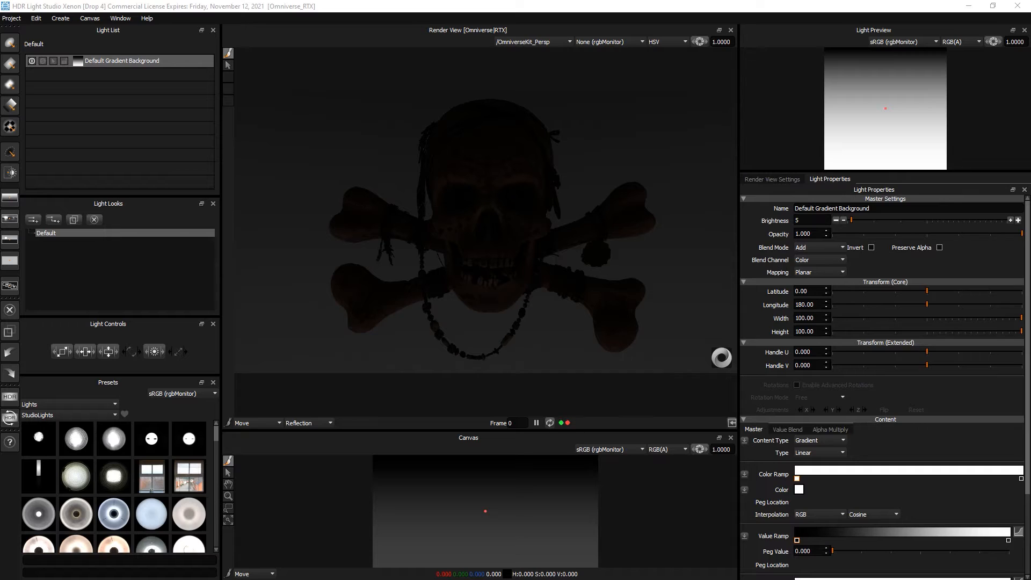
drag(0, 226, 260, 226)
text(1)
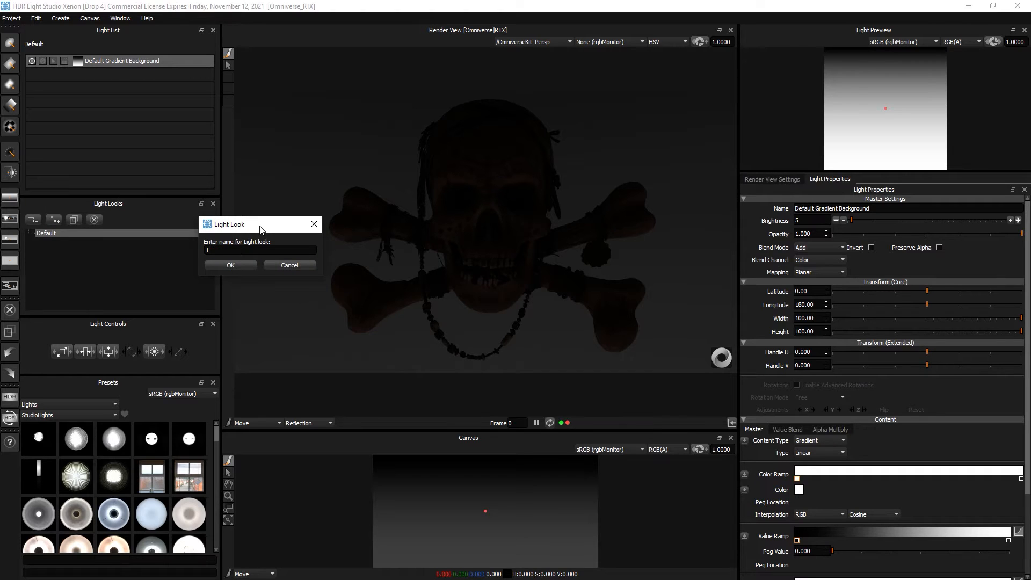
key(Return)
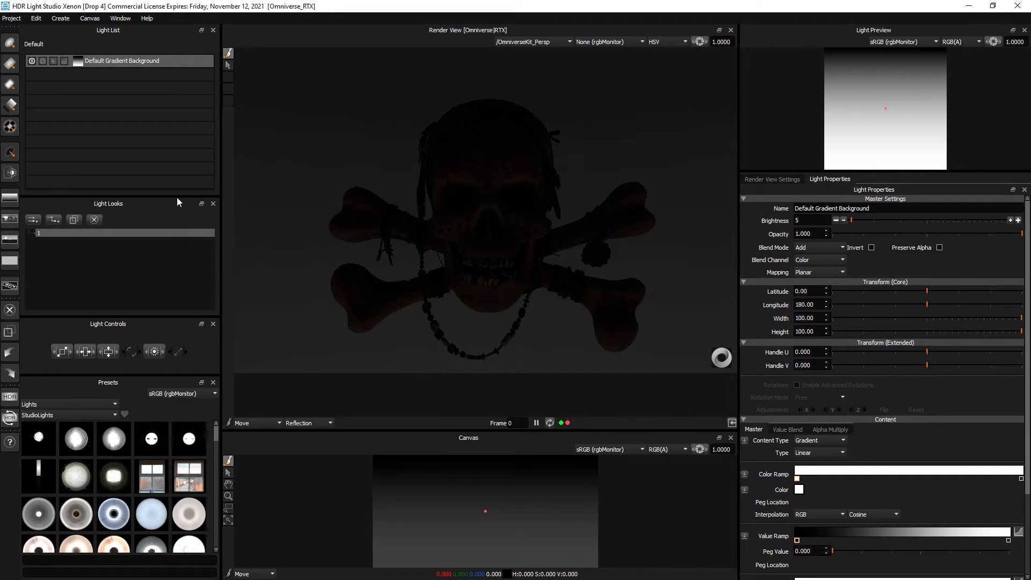
- Shrink the light list and Light Looks panels so the Presets area becomes taller
drag(178, 198, 134, 213)
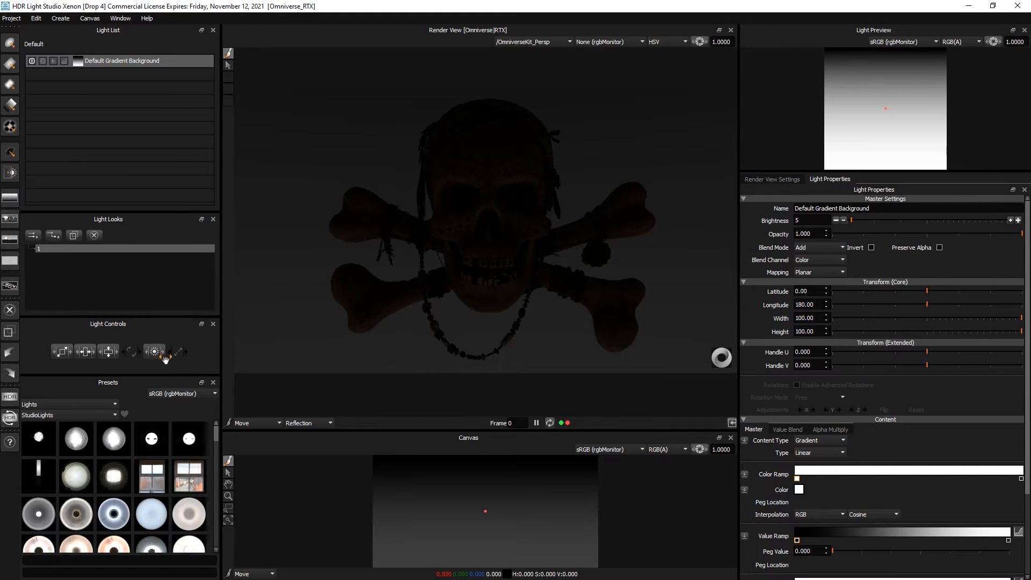
drag(171, 317, 168, 306)
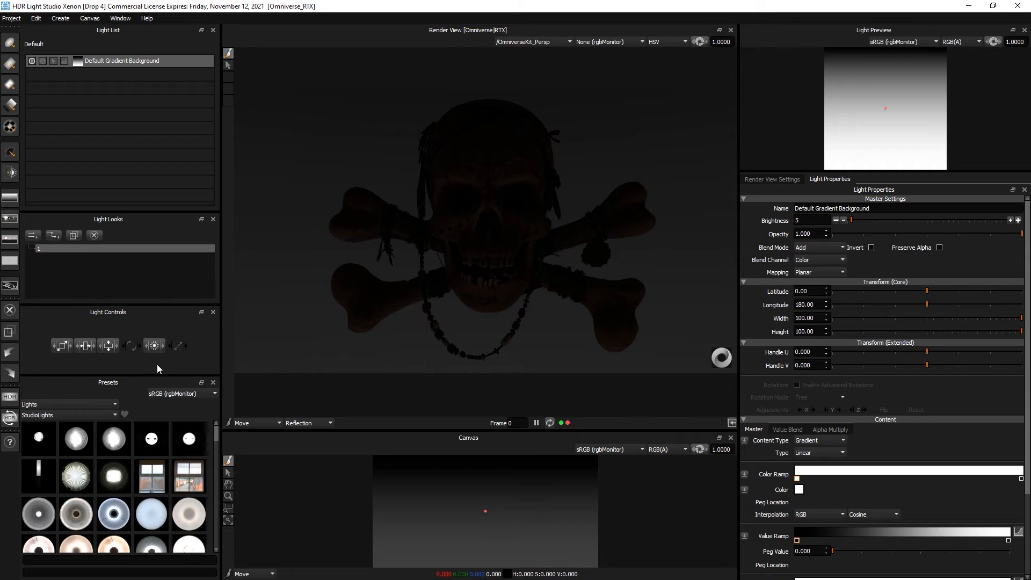
drag(159, 374, 158, 363)
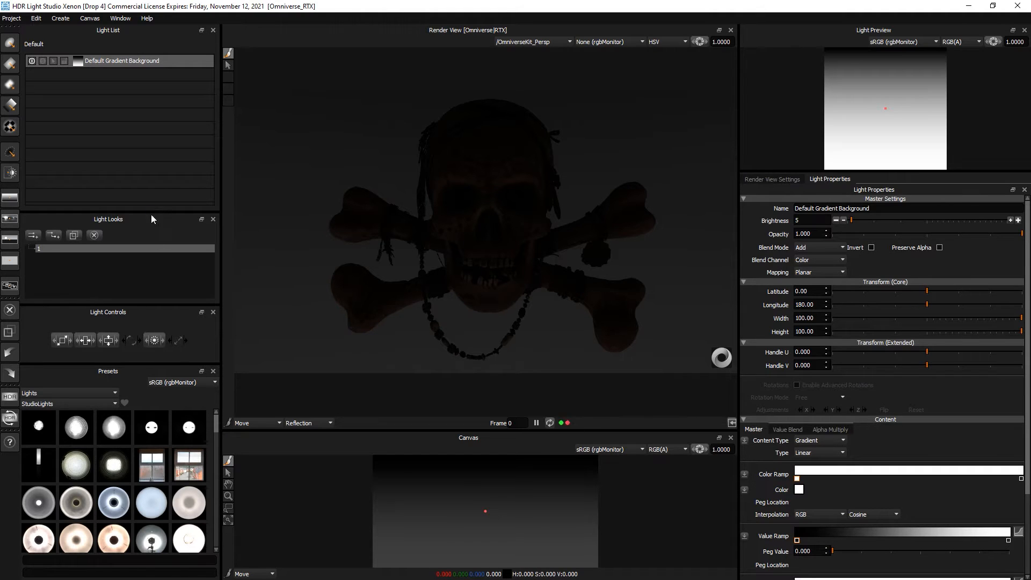
drag(151, 211, 150, 176)
drag(148, 302, 146, 243)
drag(150, 365, 157, 284)
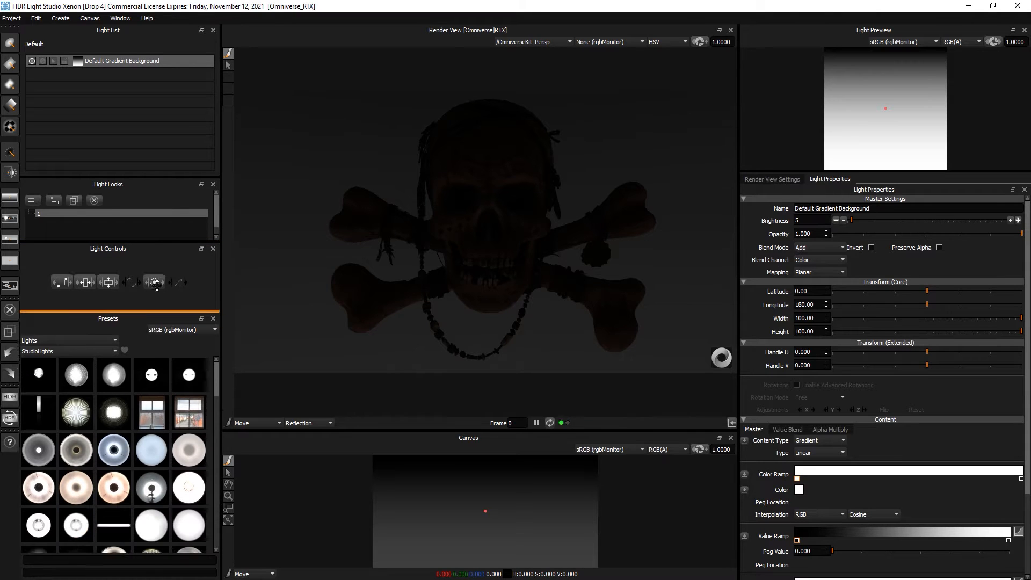
- Switch Presets to Rigs and replace the current lights with the StudioLights Light Tent rig
scroll(125, 423, down, 10)
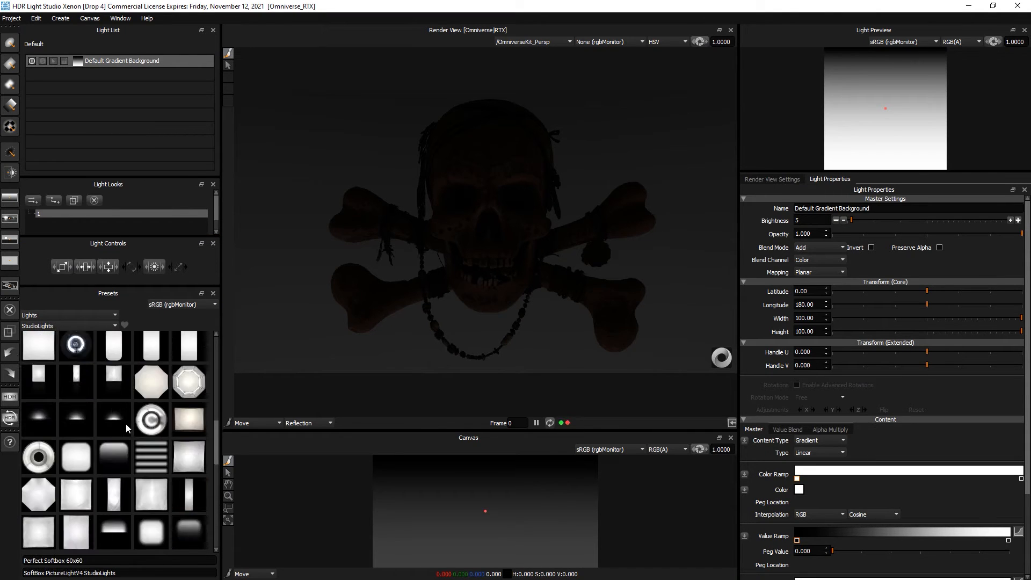
scroll(126, 424, up, 6)
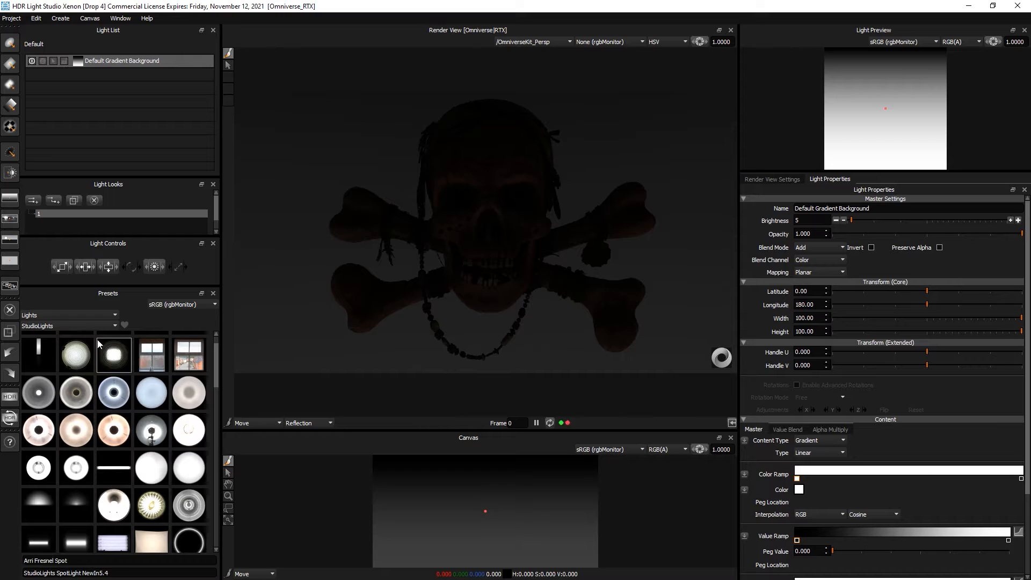
click(67, 314)
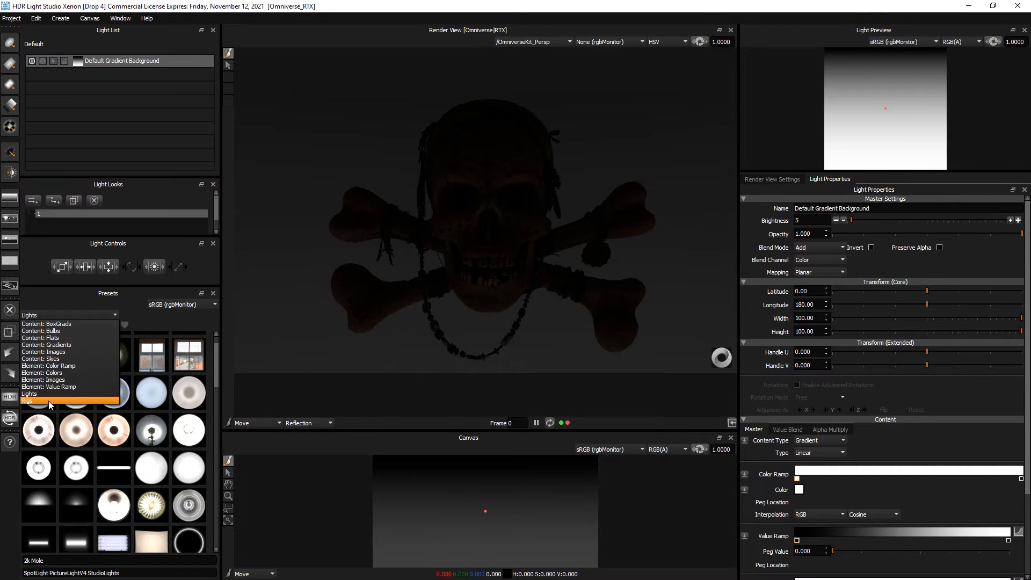
click(49, 401)
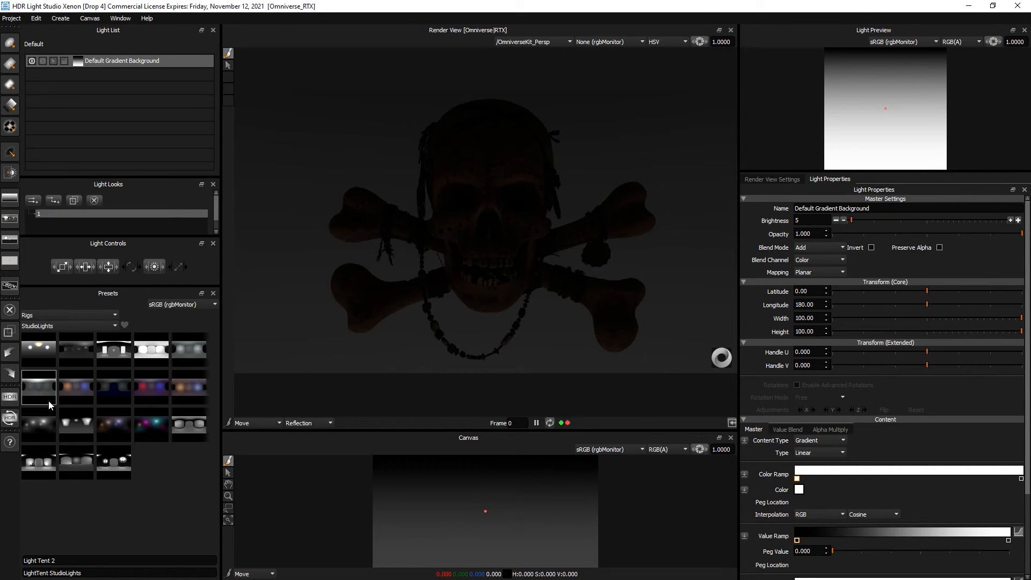
right_click(143, 385)
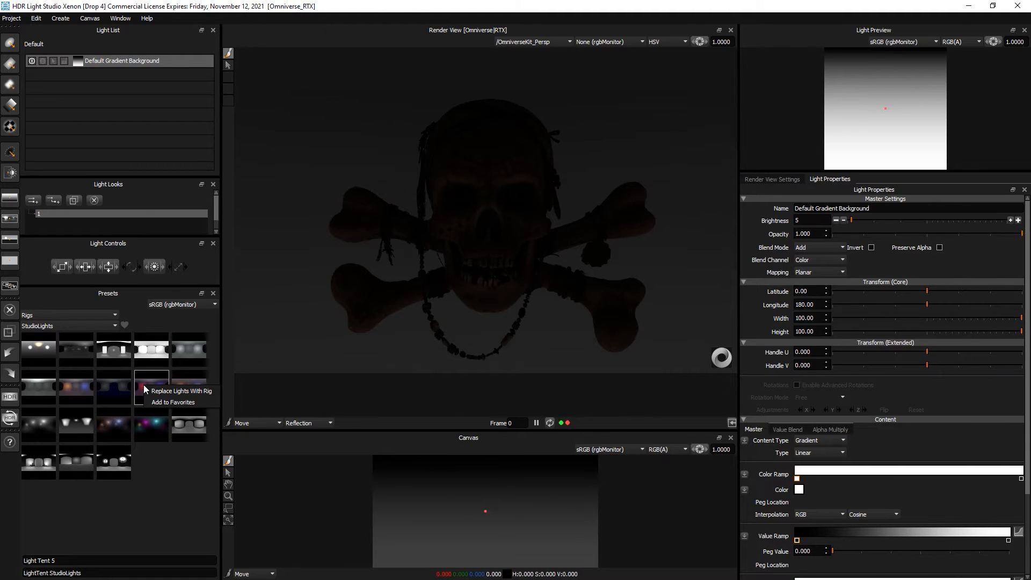
click(199, 392)
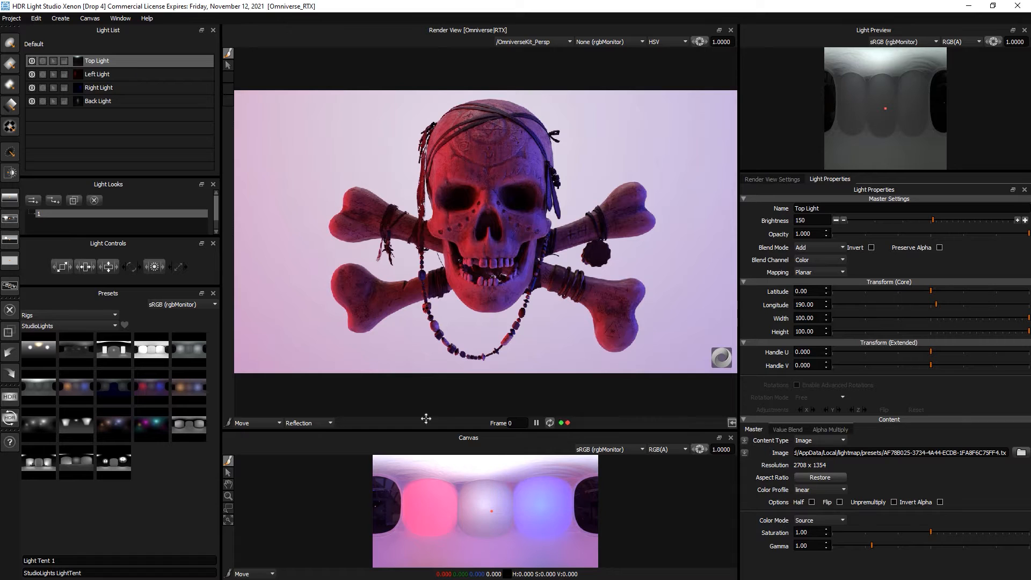
- Turn off the Top, Left and Back lights, leaving only the Right Light on and selected
click(32, 60)
click(31, 74)
click(32, 88)
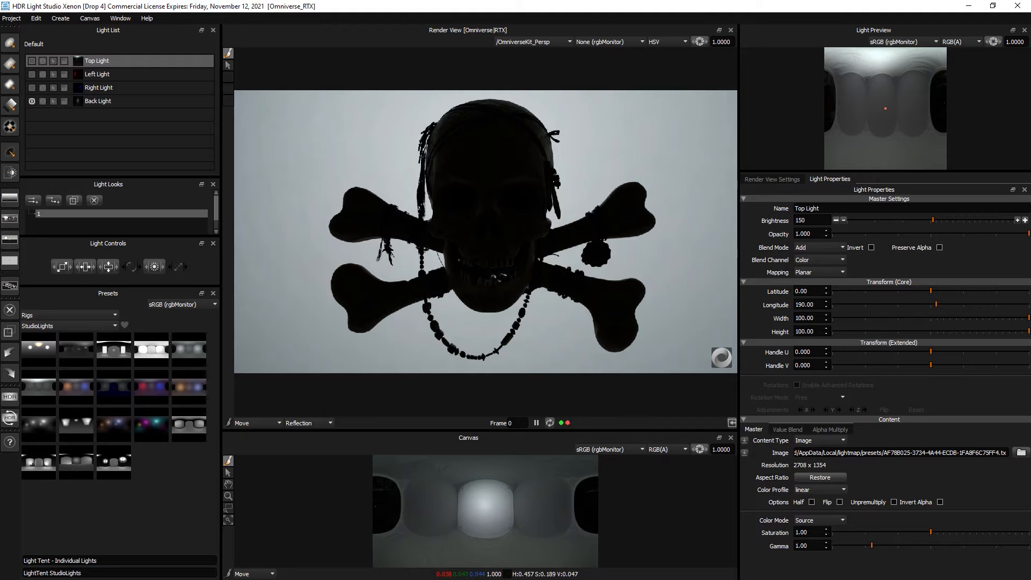
click(32, 87)
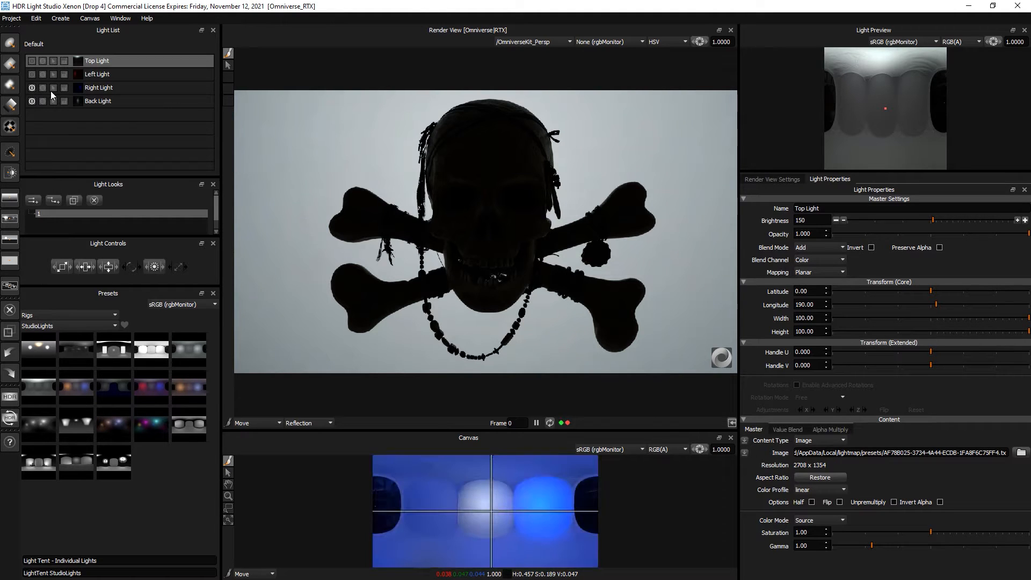
click(105, 91)
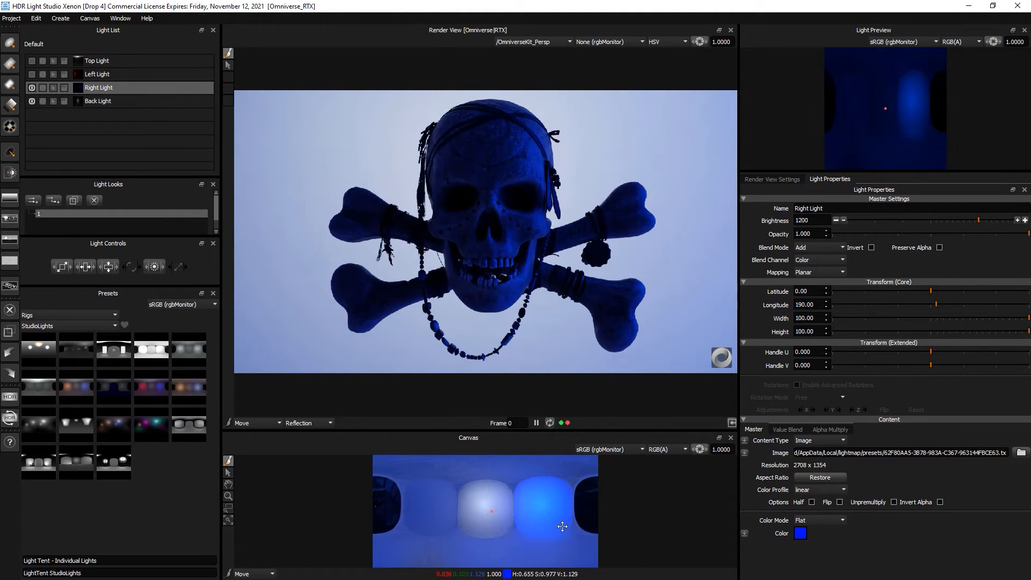
click(31, 101)
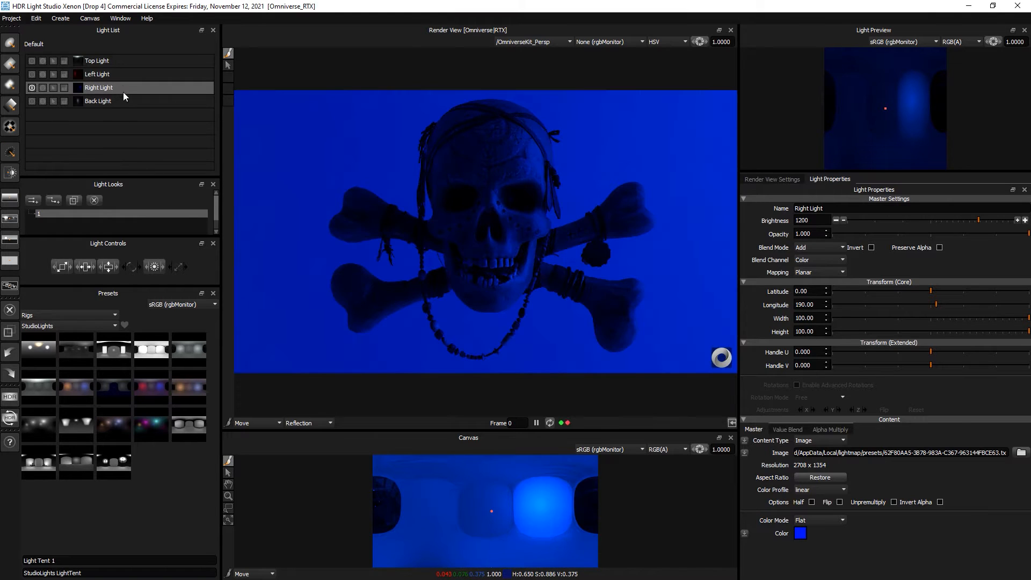
- Set the Right Light's Color Mode to Flat with a yellow-orange colour
click(819, 520)
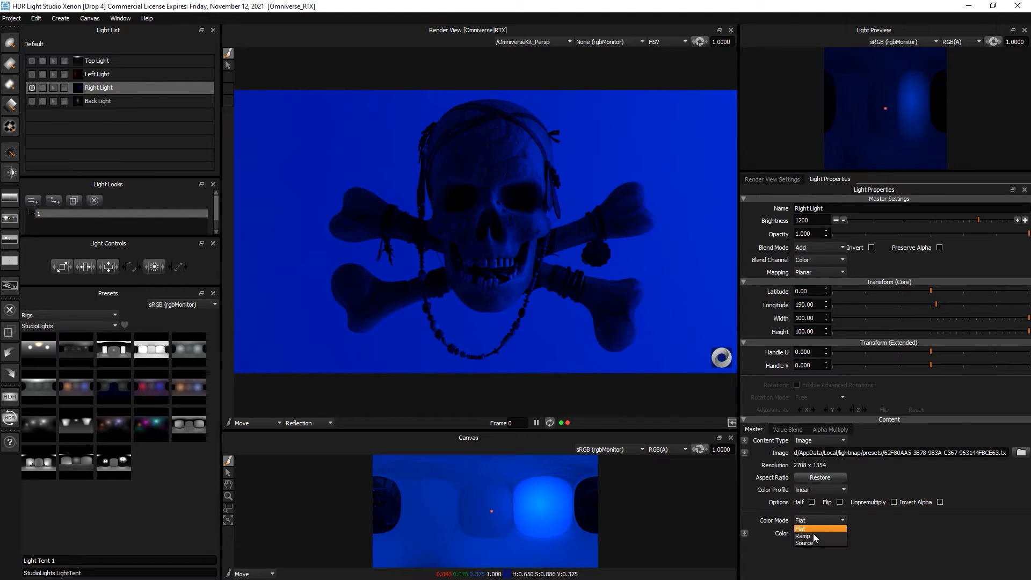
click(813, 542)
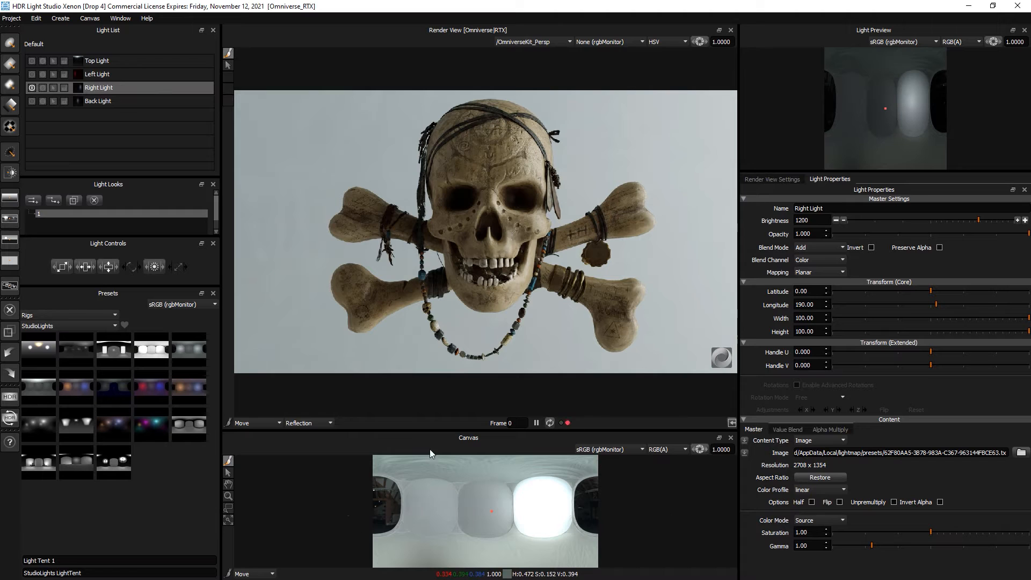
click(818, 520)
click(810, 530)
click(800, 533)
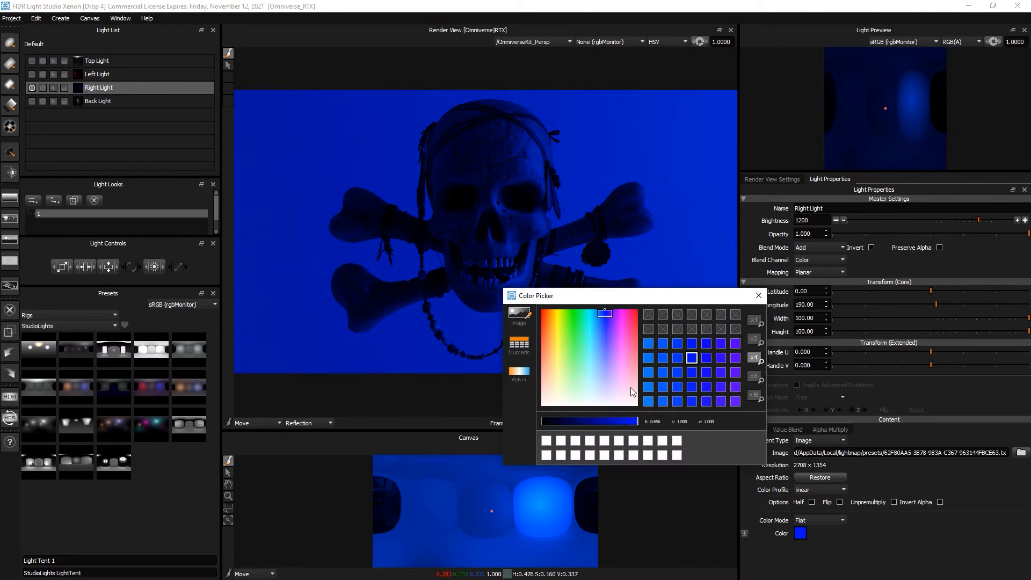
click(626, 326)
click(554, 316)
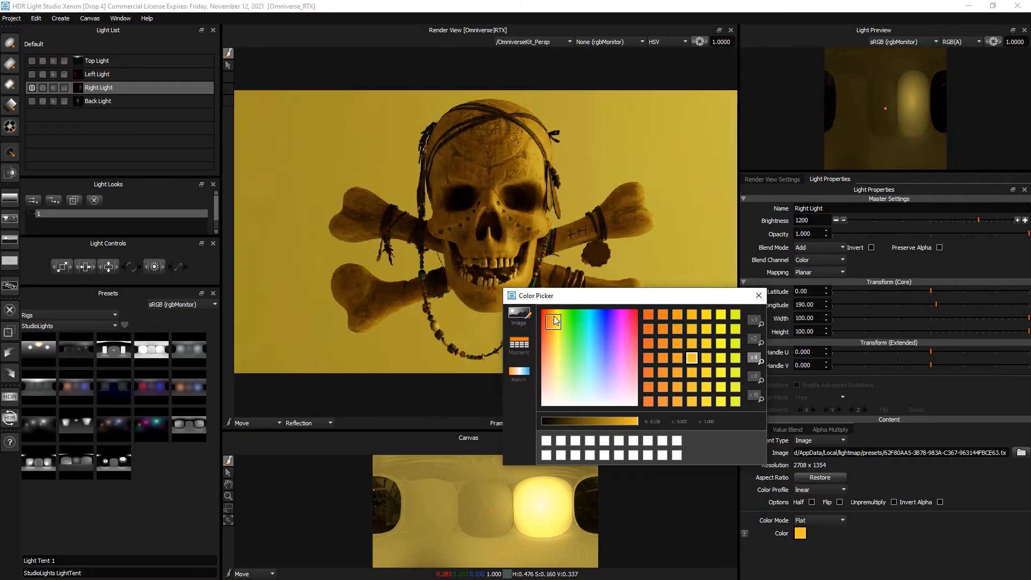
click(758, 296)
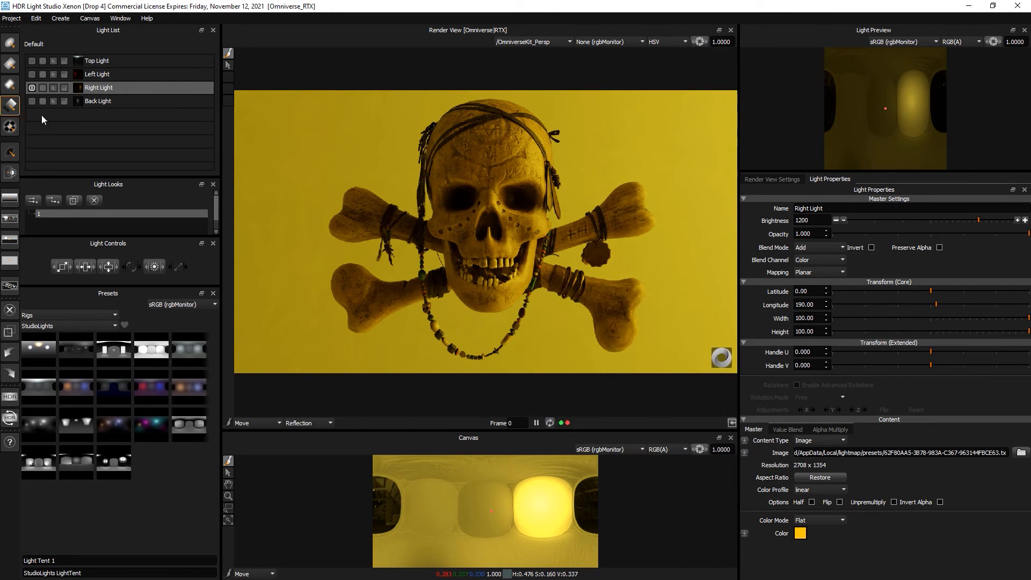
- Turn the Back, Left and Top lights back on
click(31, 102)
click(31, 73)
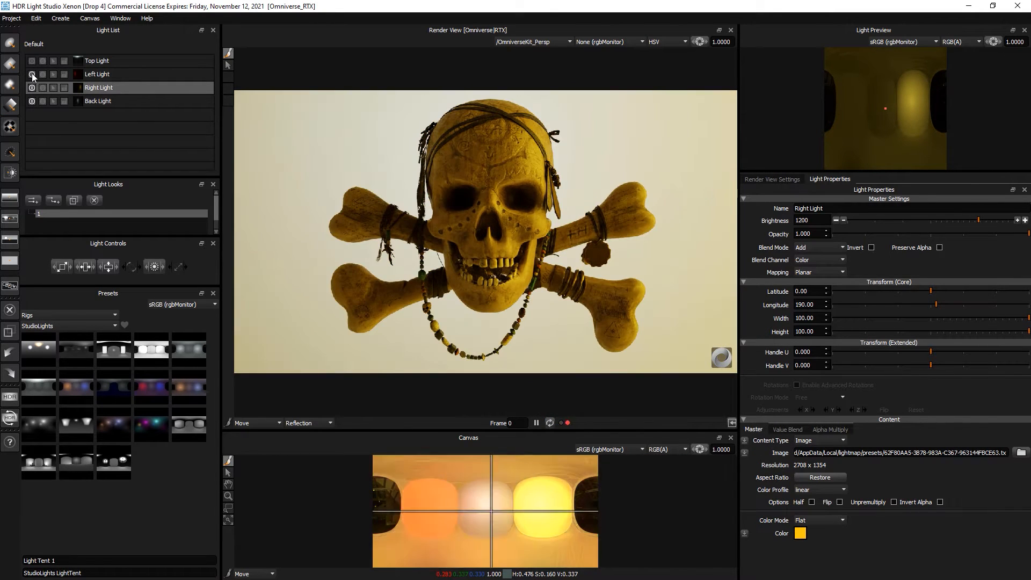
click(32, 61)
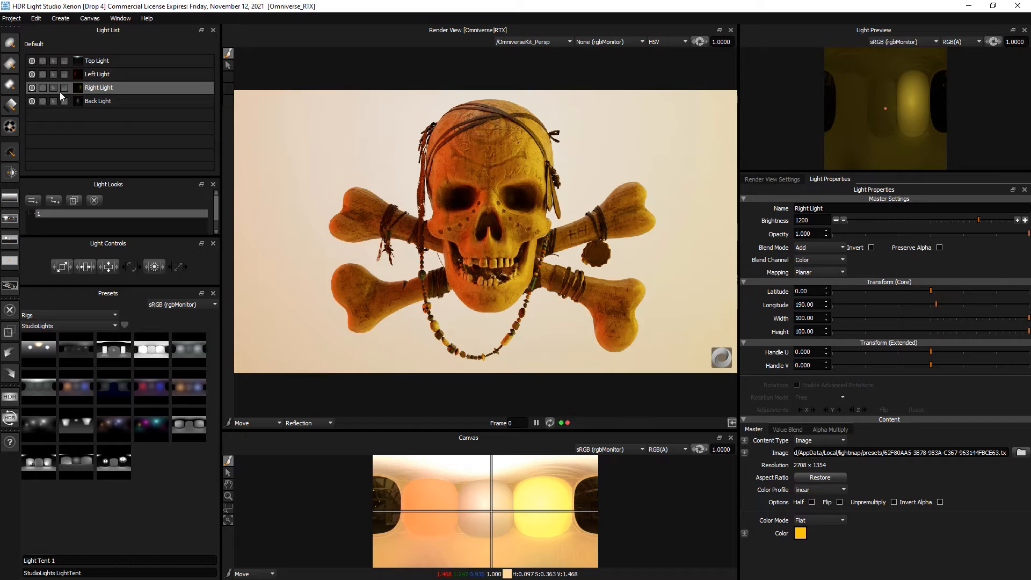
- Change the Left Light from red to blue and double its brightness up to 7200
click(107, 73)
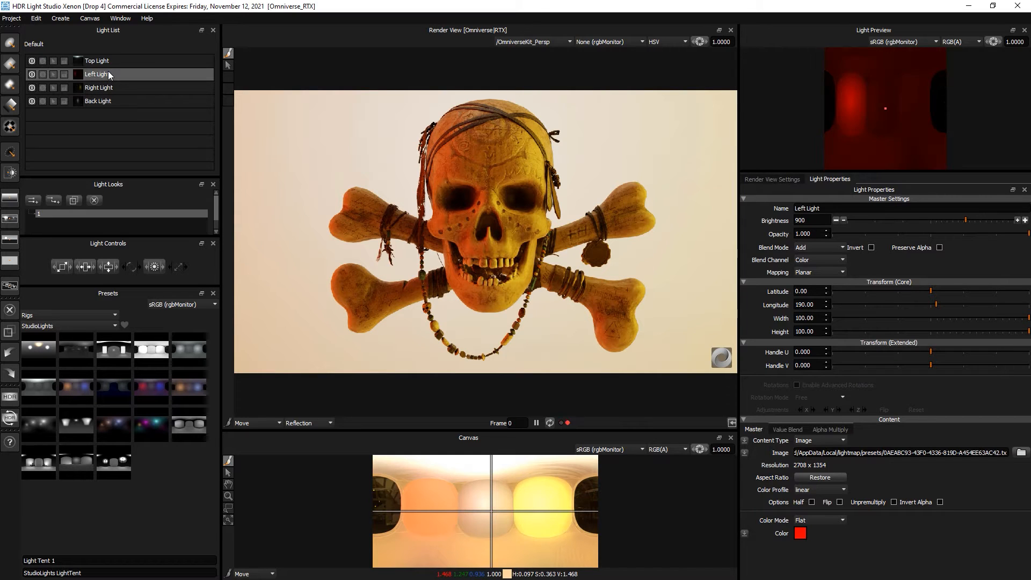
click(800, 534)
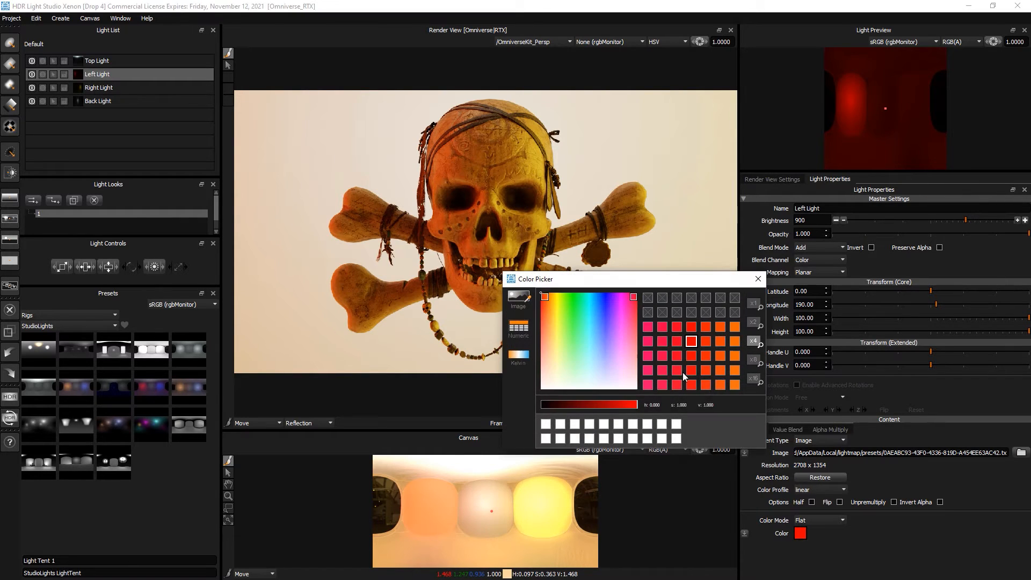
drag(628, 321, 602, 294)
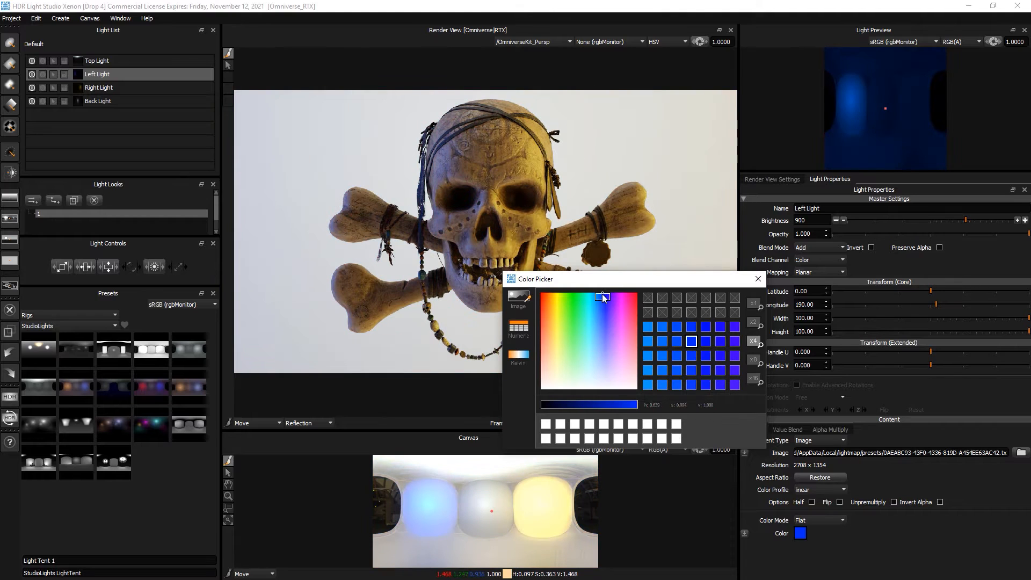
click(758, 279)
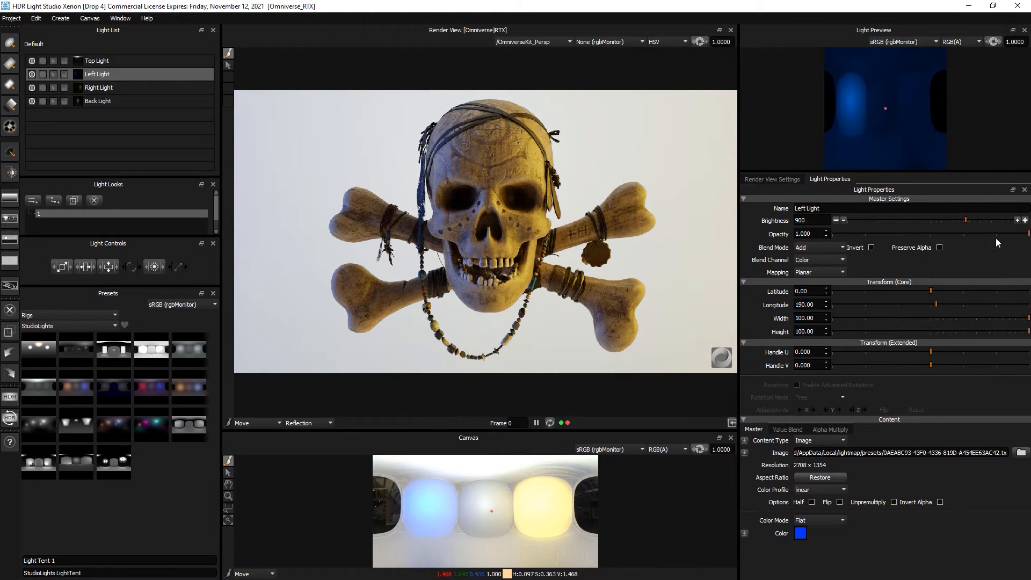
click(1025, 221)
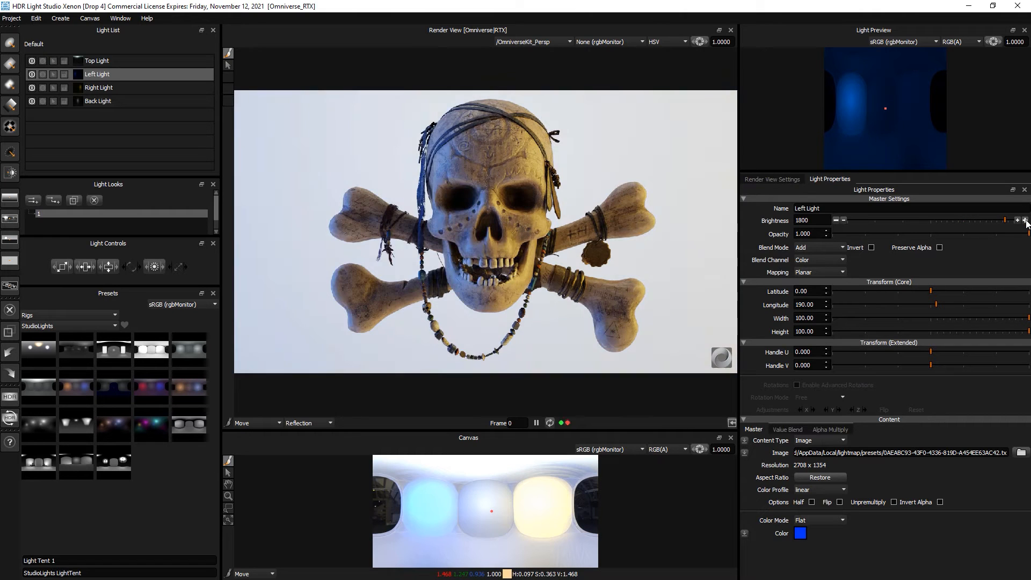
click(1025, 220)
click(1025, 220)
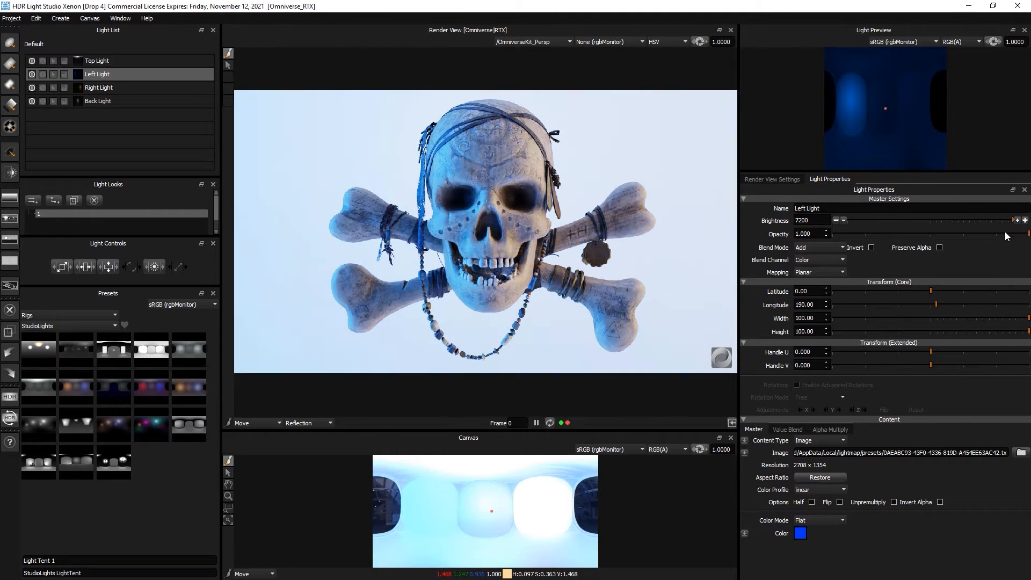
- Turn off the Back Light and the Top Light
click(100, 102)
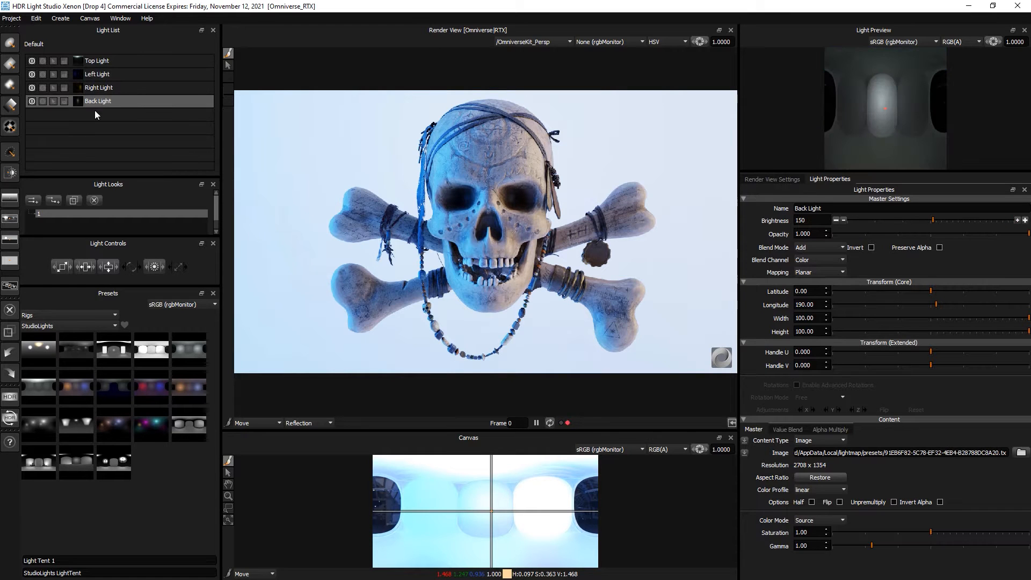
click(31, 101)
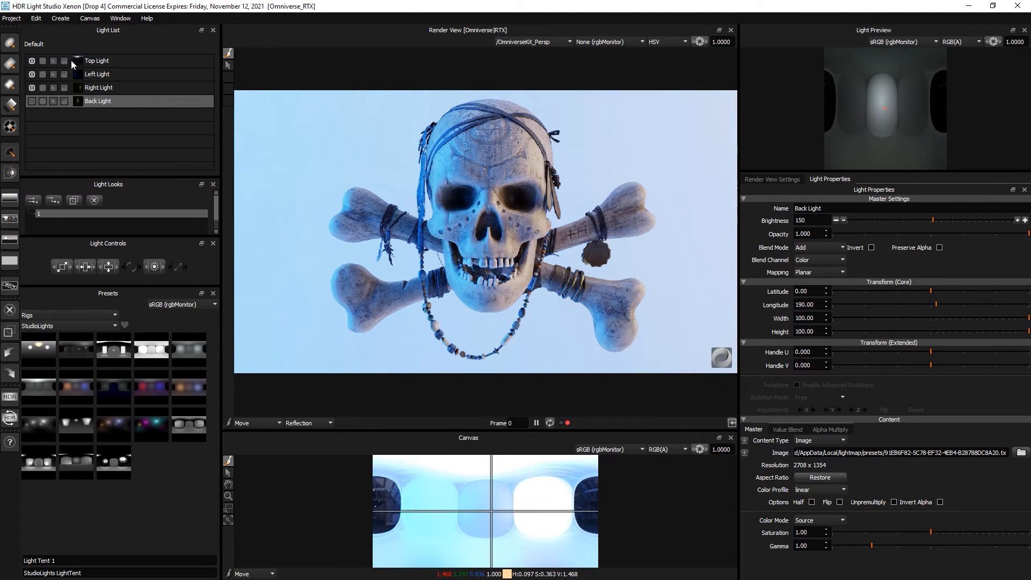
click(32, 60)
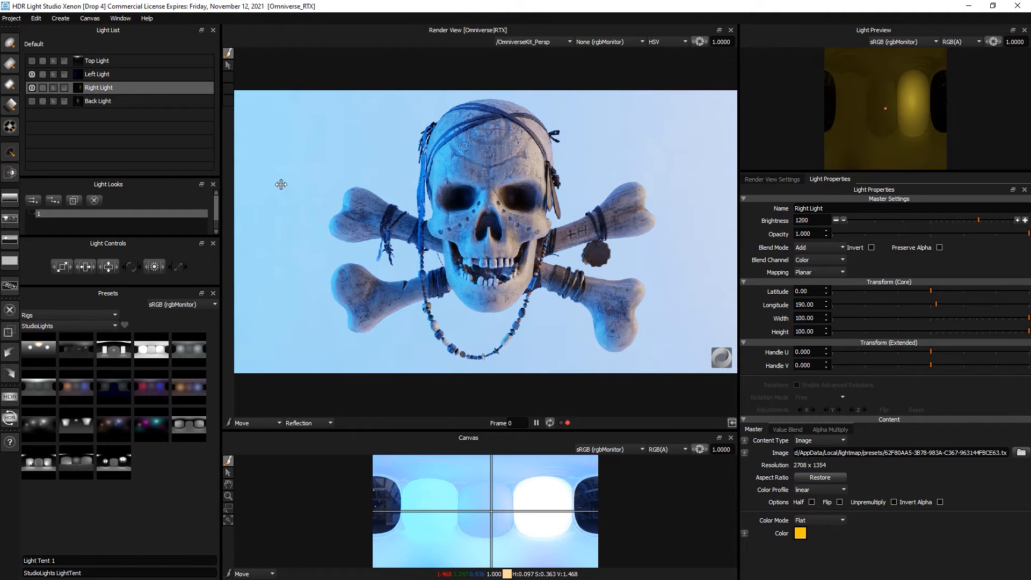
- Shift the Right Light's colour to a deeper orange
click(800, 533)
drag(544, 304, 548, 294)
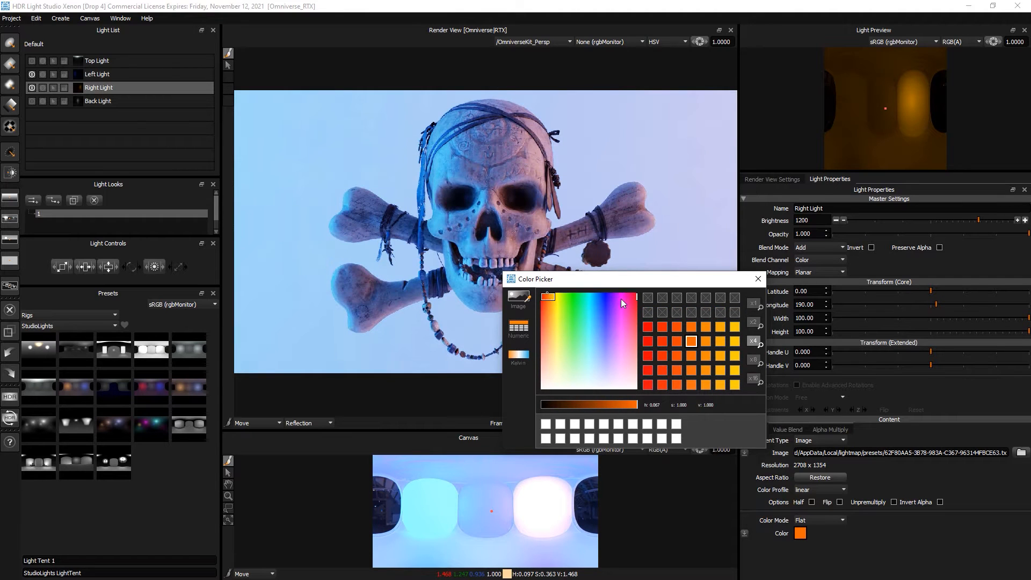
click(758, 279)
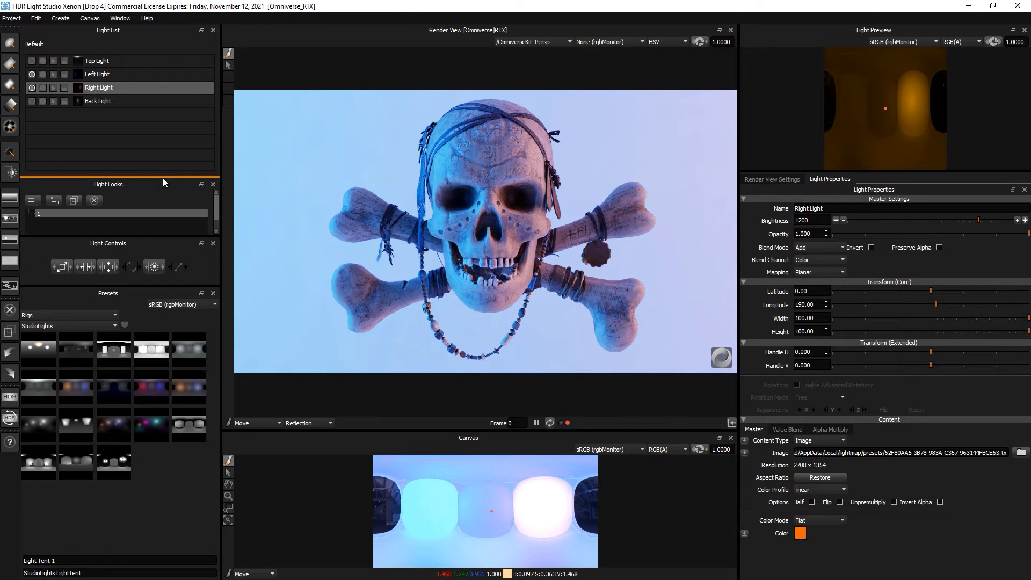
- Select the Top, Left, Right and Back lights and merge them into a Composite Light
click(144, 60)
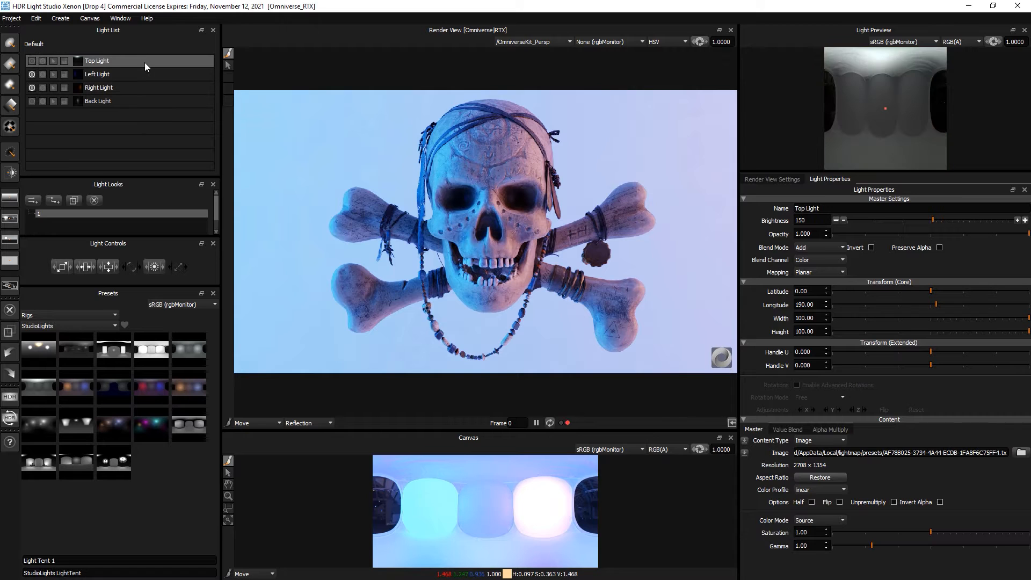
click(144, 73)
click(145, 87)
click(145, 100)
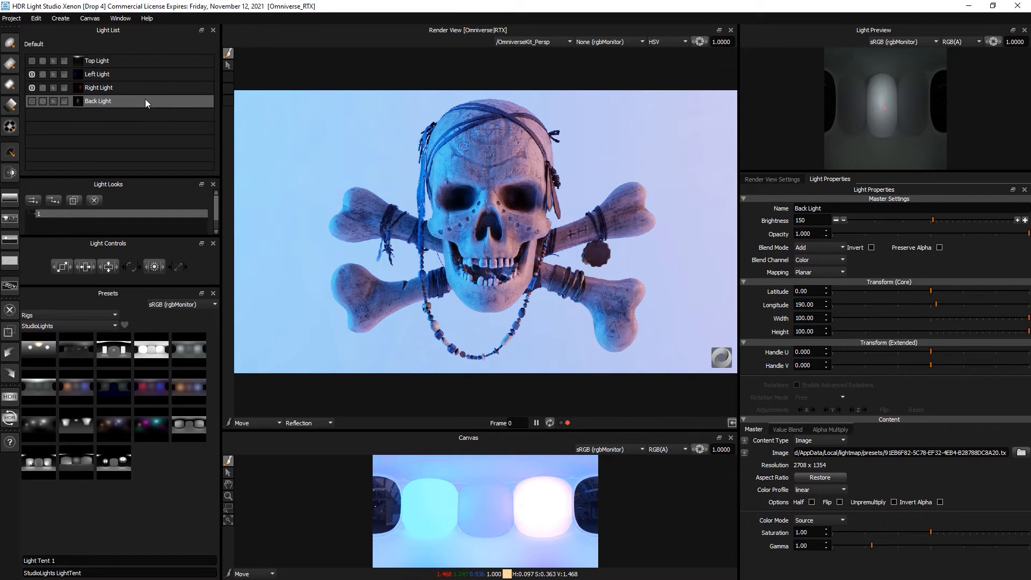
click(134, 61)
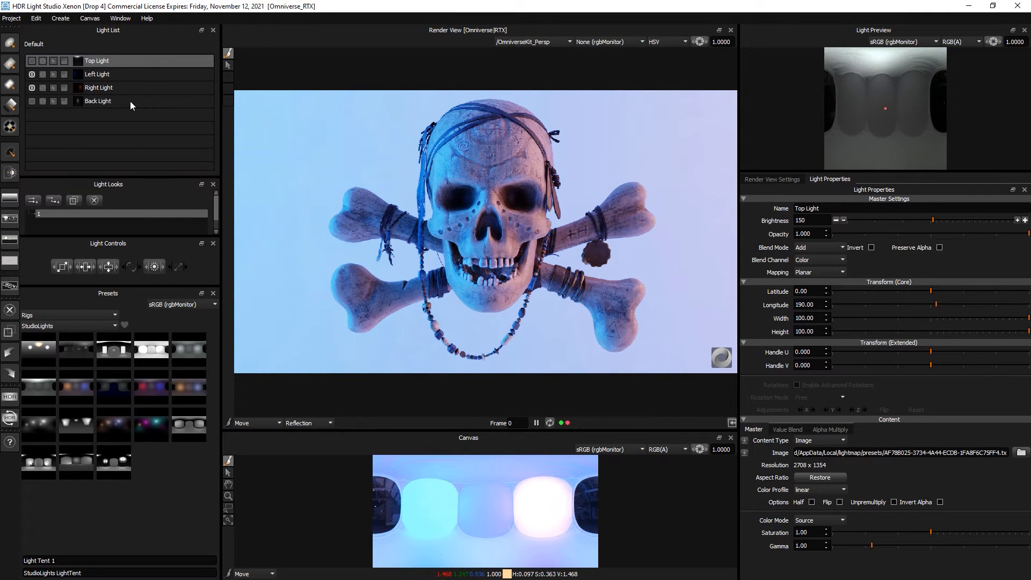
shift+click(130, 101)
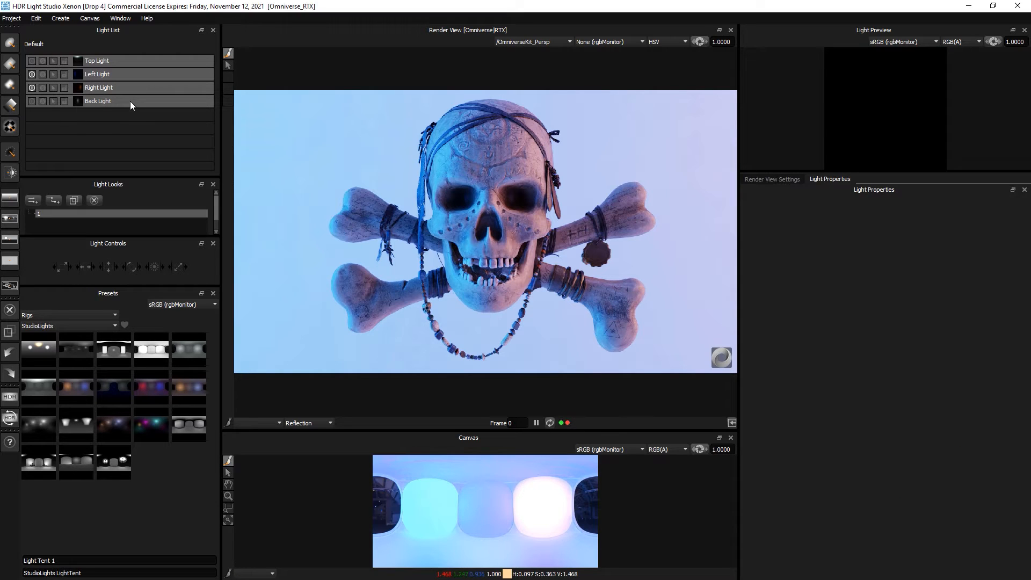
right_click(130, 101)
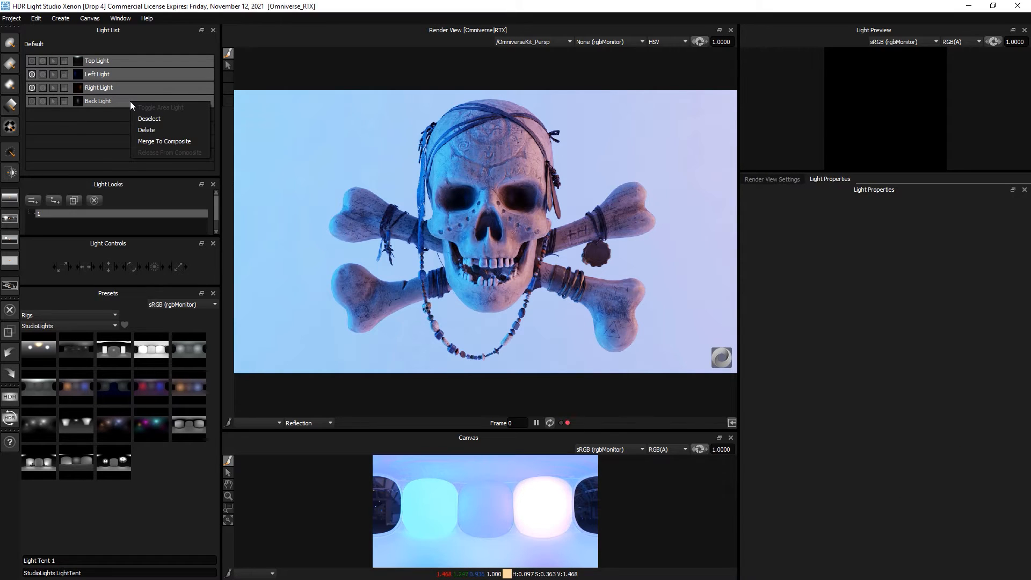
click(170, 144)
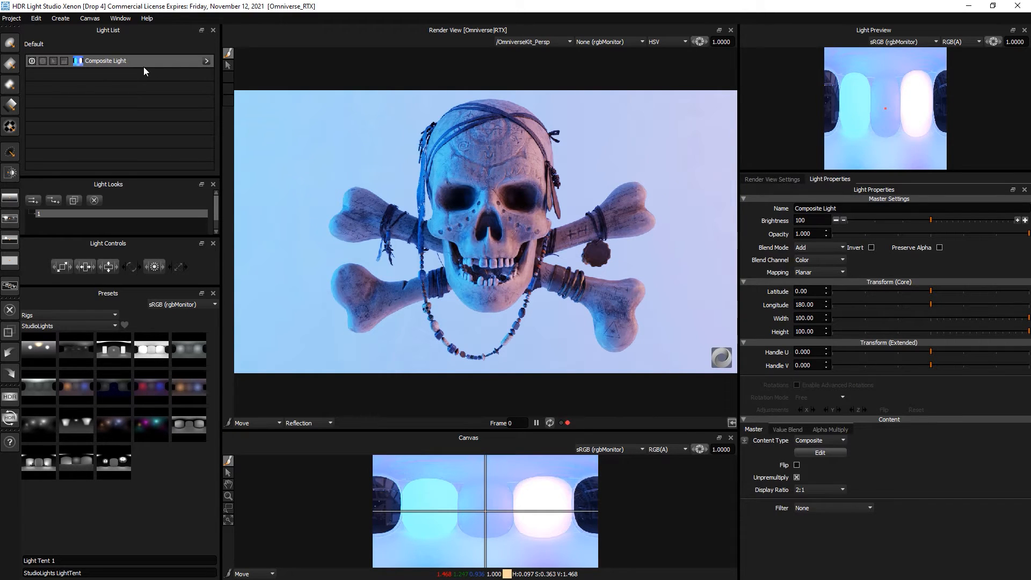
- Inspect the Composite Light's contents, then lower its brightness to 27
click(206, 61)
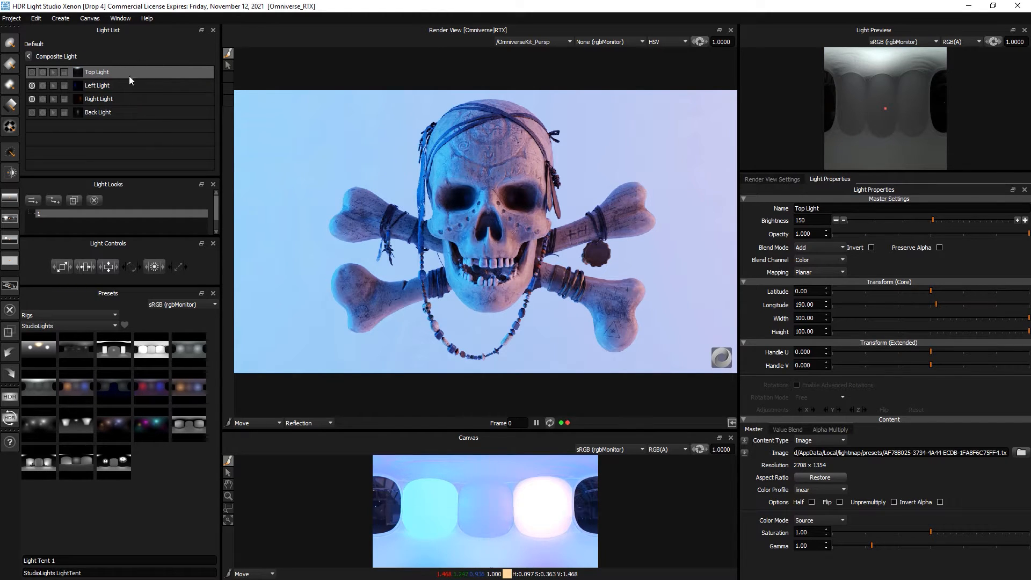
click(29, 56)
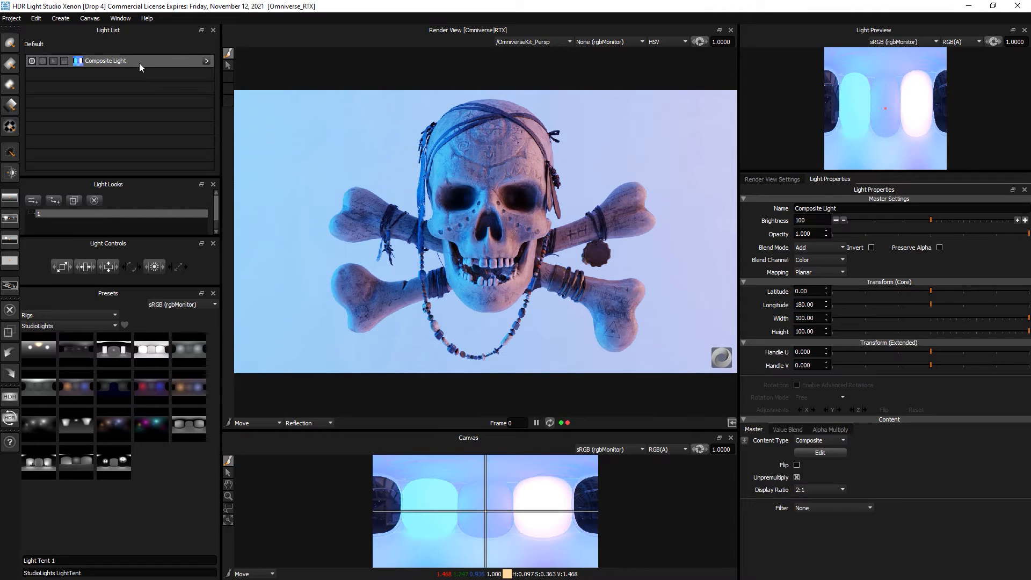
drag(910, 221, 868, 220)
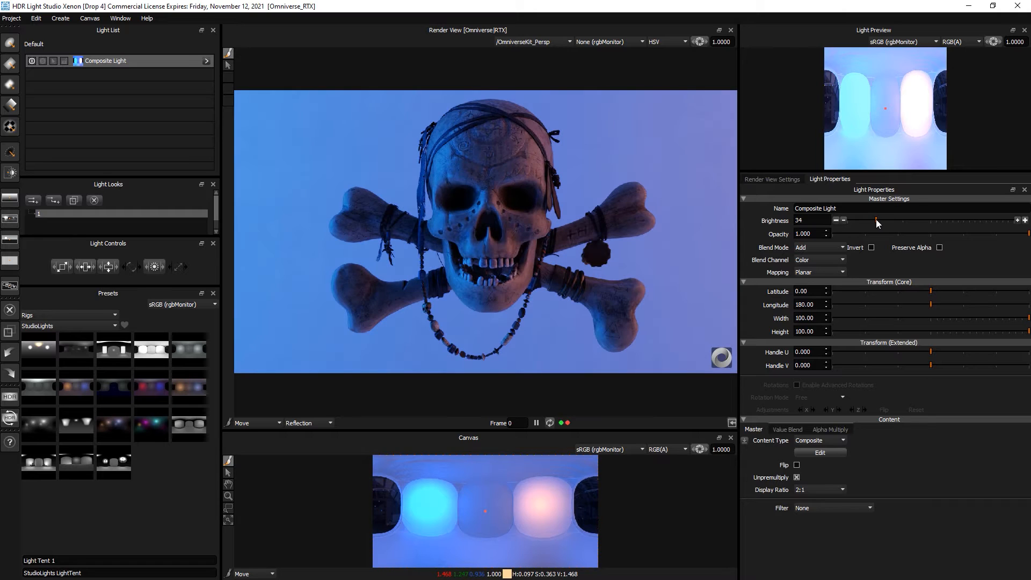
- Raise the orange Right Light inside the Composite Light from 1200 to 2133 brightness
click(115, 62)
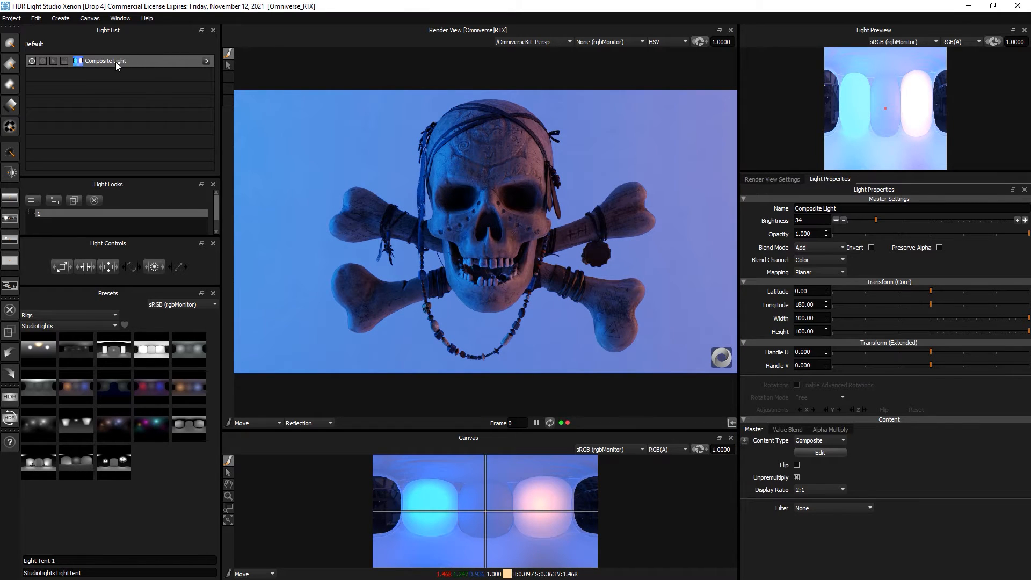
click(205, 60)
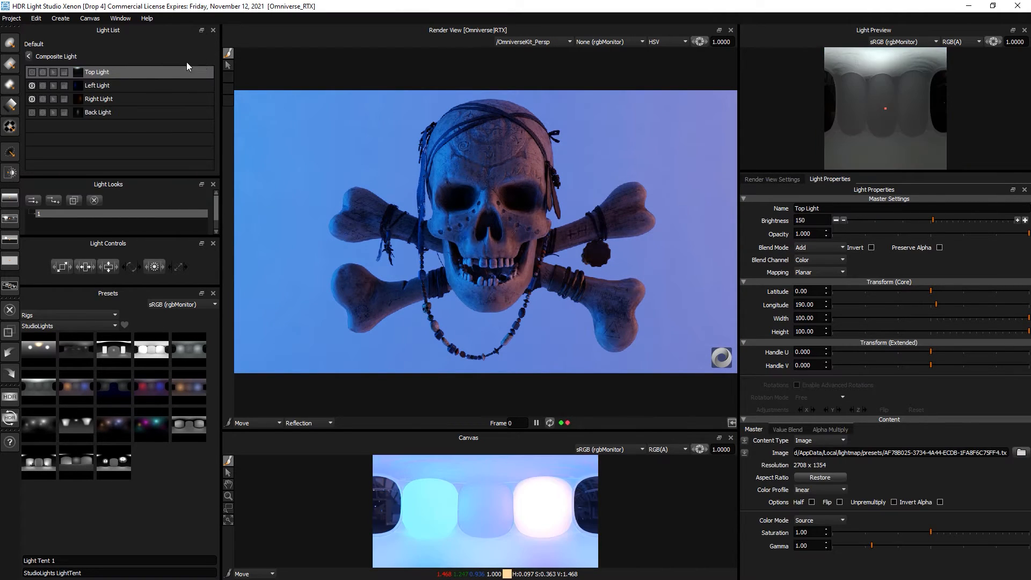
click(98, 99)
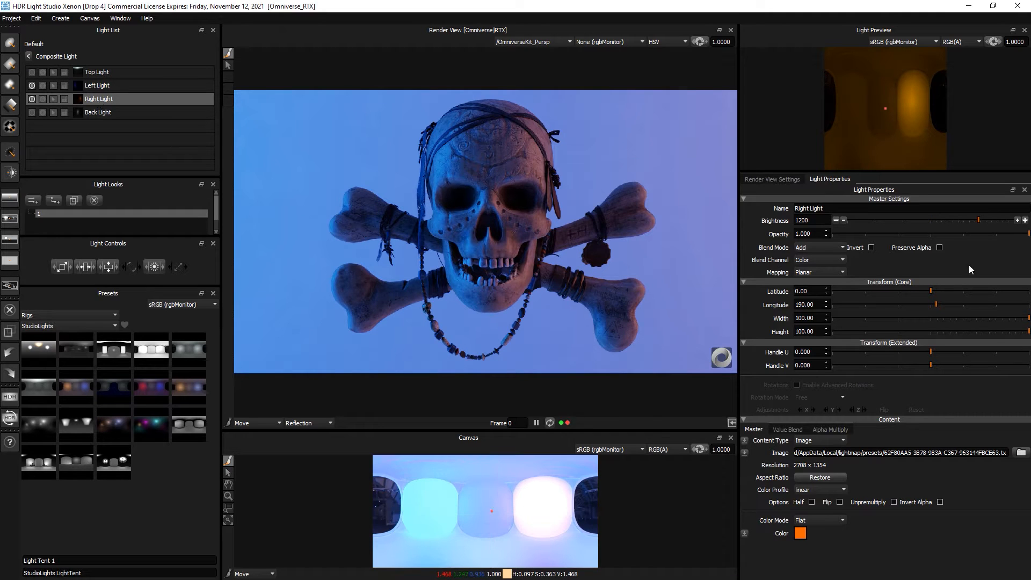
click(1016, 221)
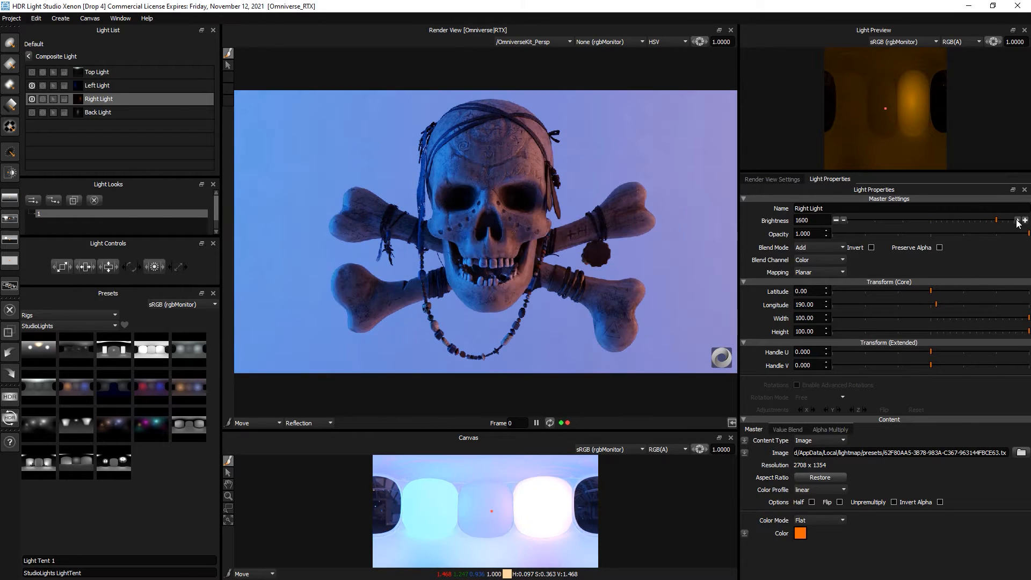
click(1016, 221)
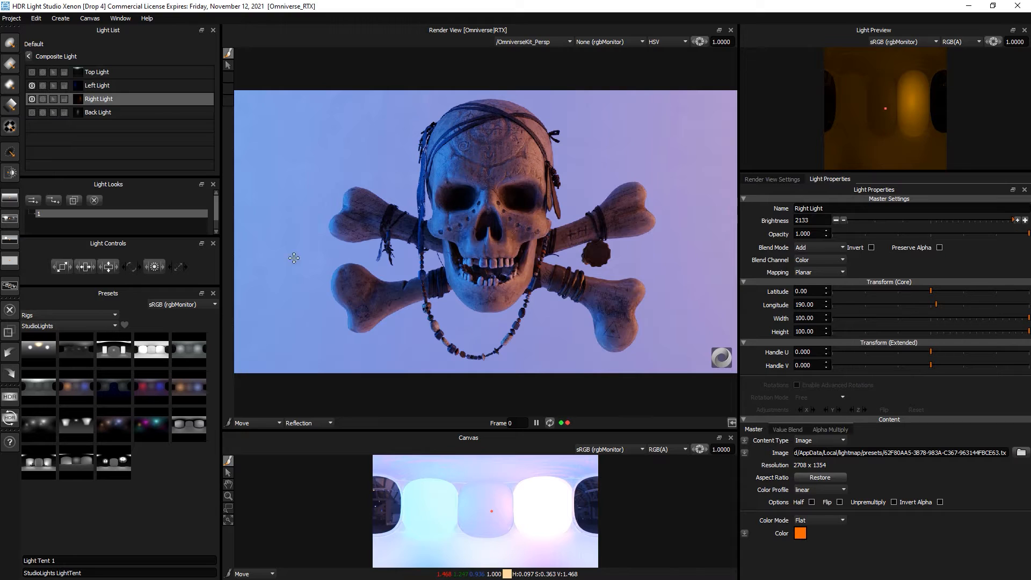
click(28, 57)
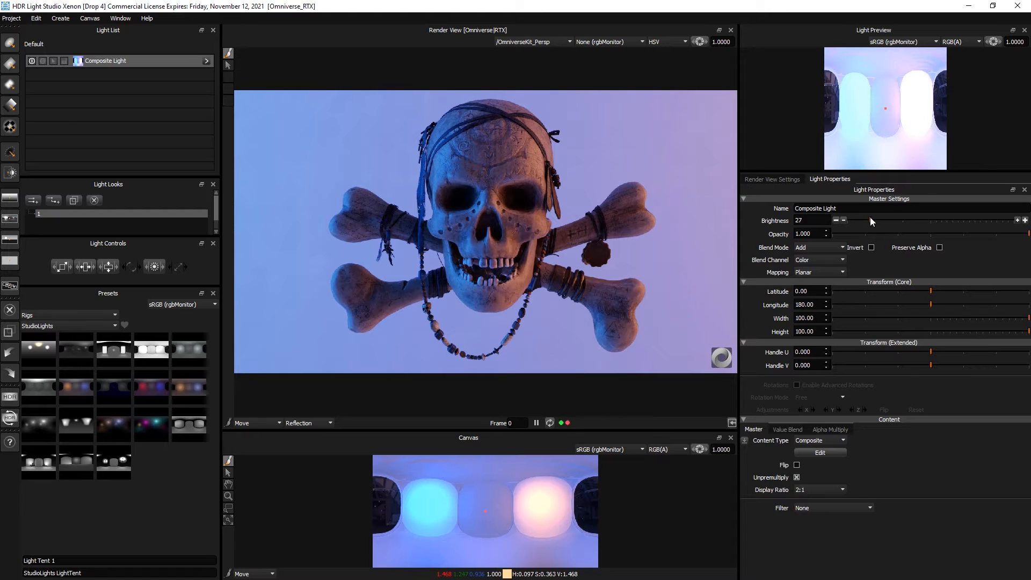
- Set the Composite Light to brightness 23 and longitude 180.48, check the Right Light, and enlarge Light Looks
mouse_move(870, 217)
mouse_down()
mouse_move(897, 219)
mouse_move(867, 218)
mouse_up()
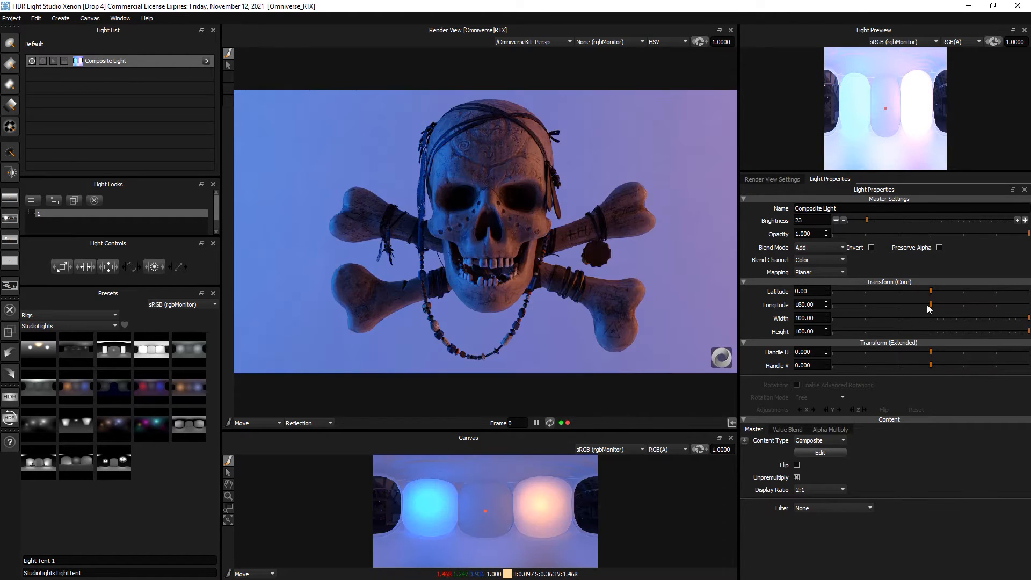
mouse_move(929, 305)
mouse_down()
mouse_move(920, 304)
mouse_move(931, 304)
mouse_up()
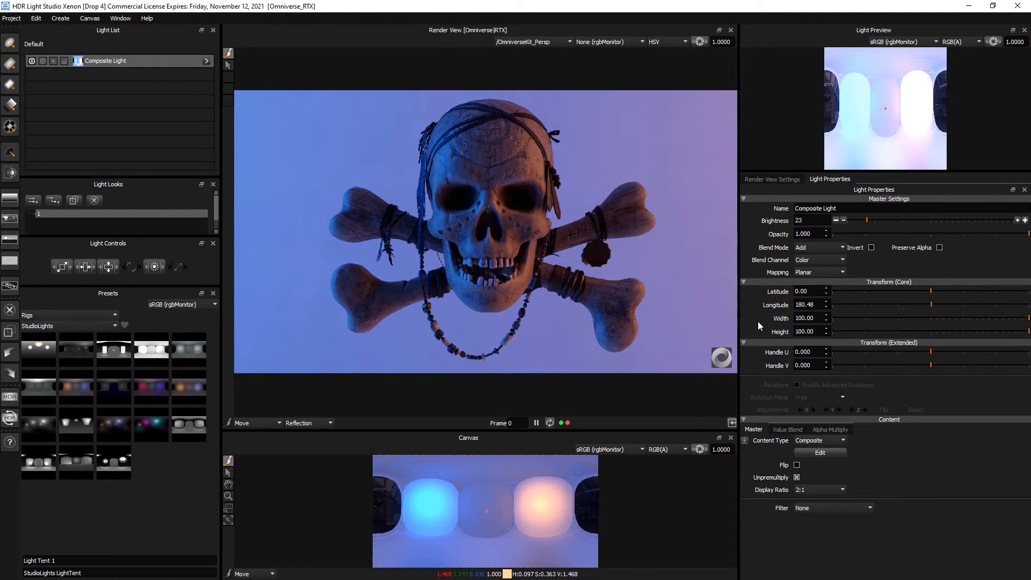
click(207, 61)
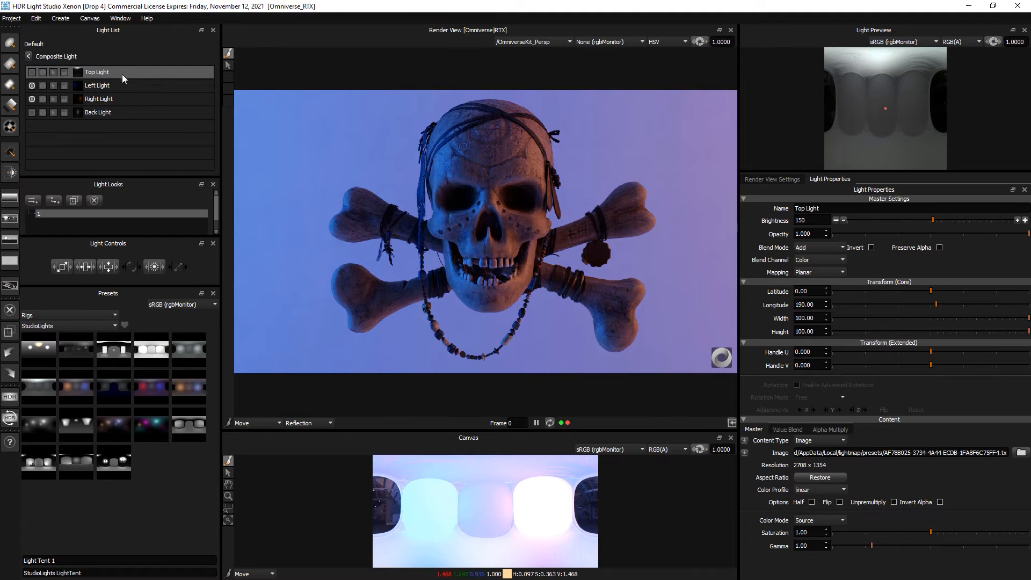
click(118, 99)
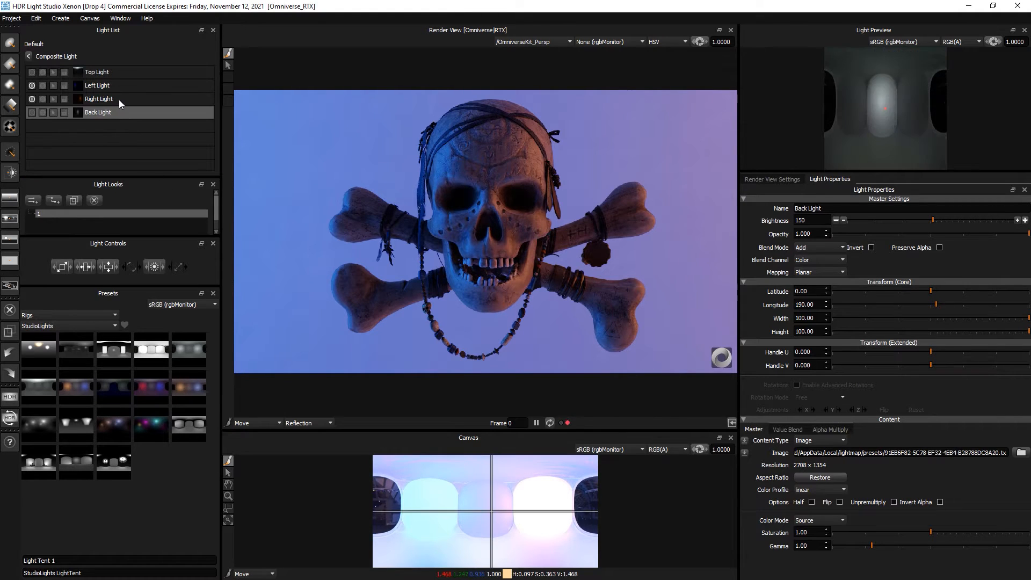
click(29, 56)
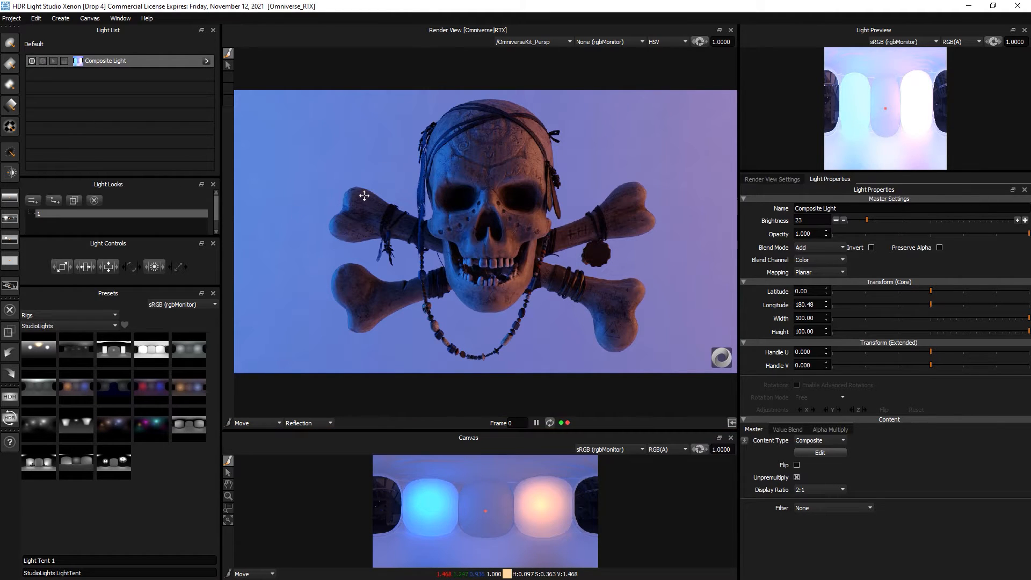
drag(133, 286, 134, 331)
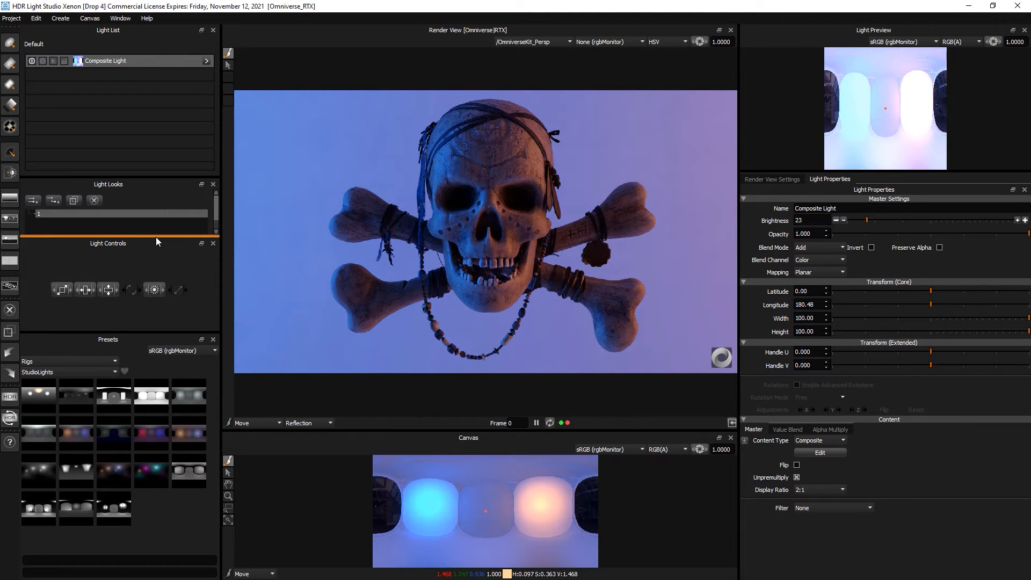
- Duplicate light look 1 and rename the copy to 2
drag(157, 238, 157, 283)
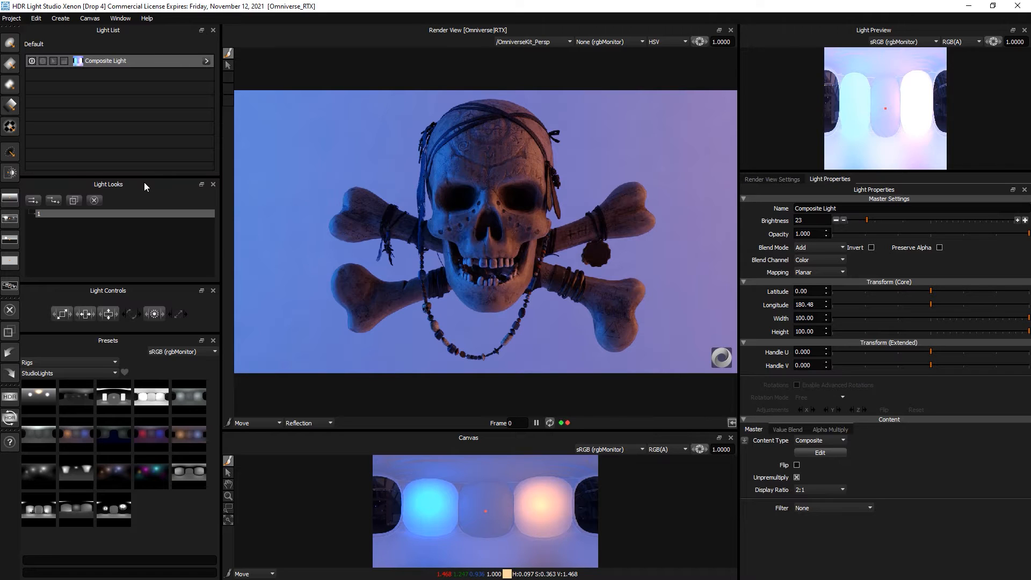
click(74, 201)
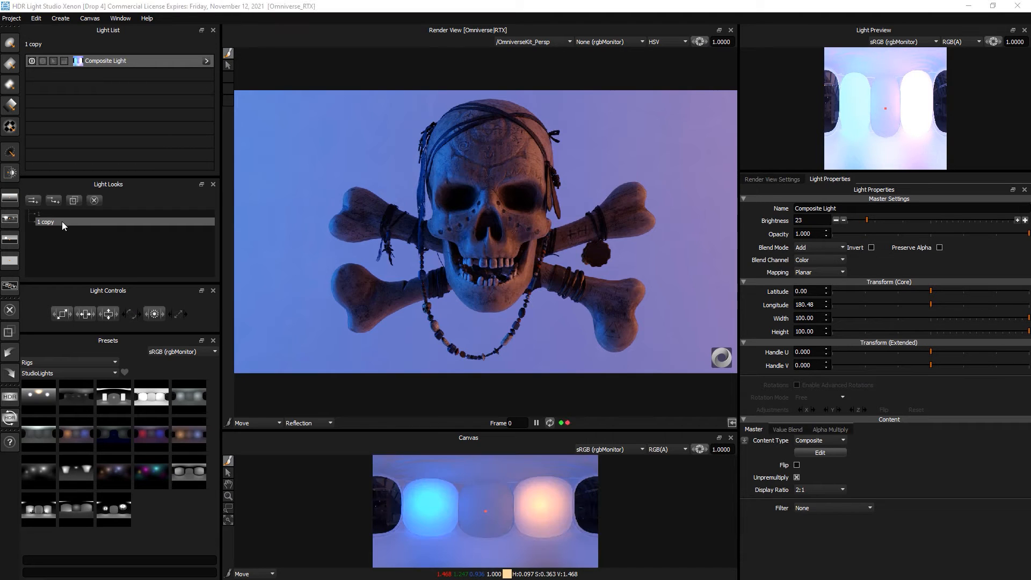
drag(1, 139, 173, 184)
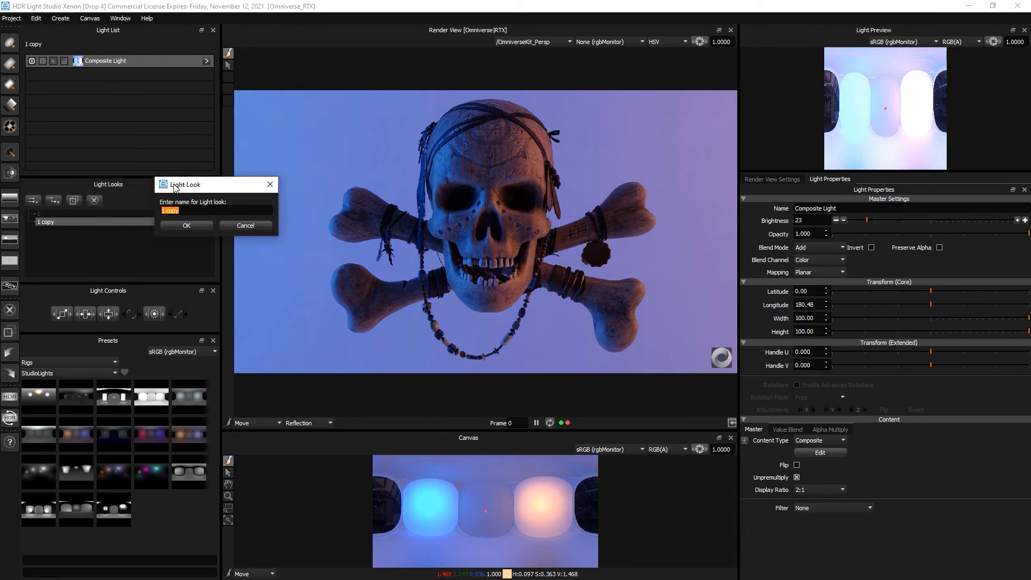
text(21)
key(Return)
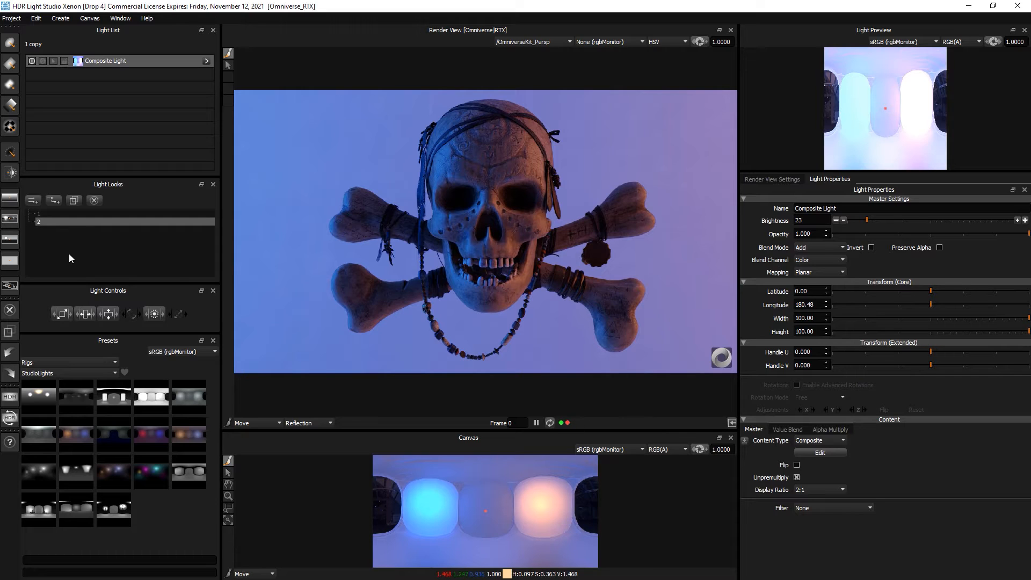
- Turn the Composite Light's Right Light red
click(206, 60)
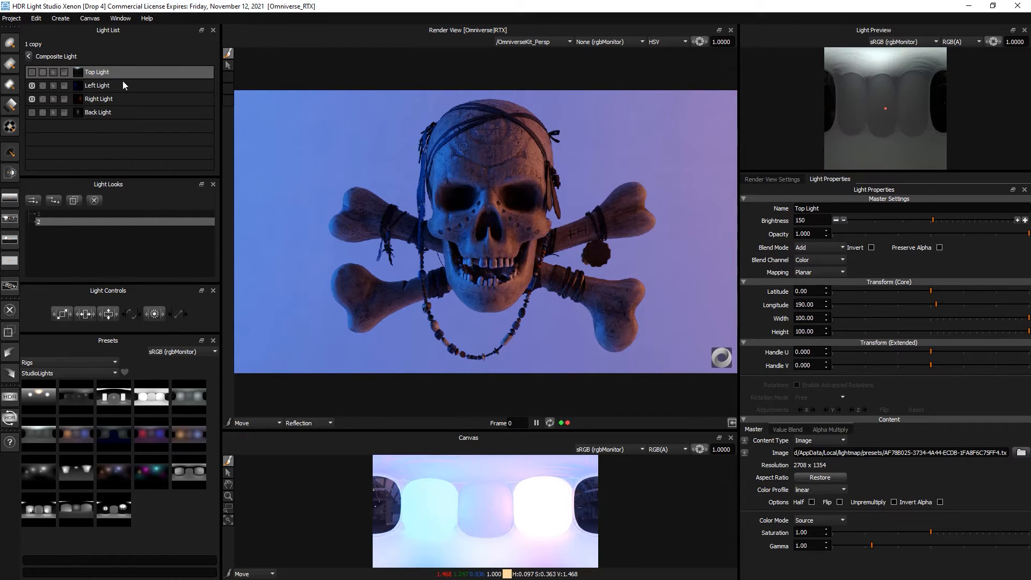
click(99, 99)
click(800, 533)
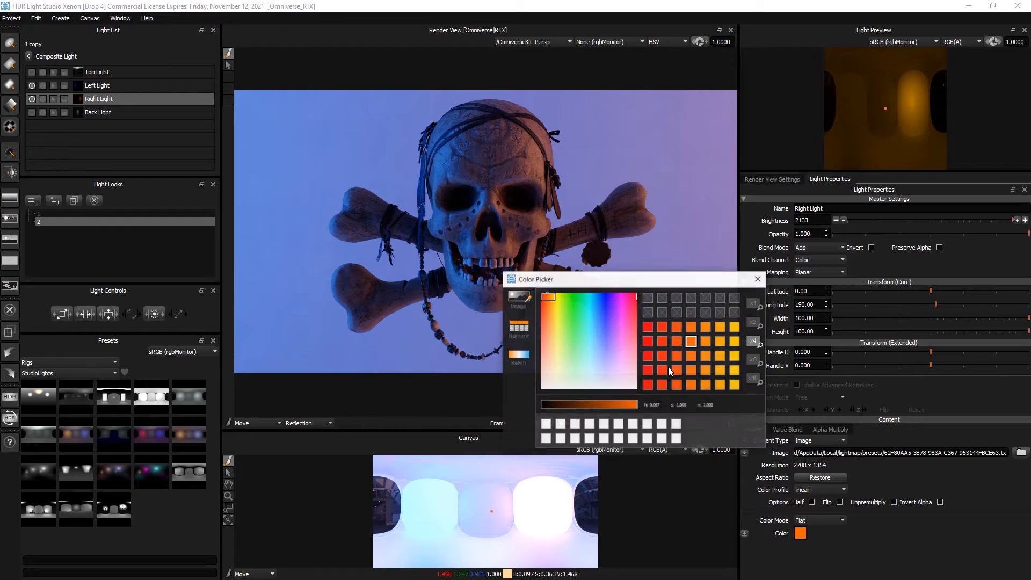
click(633, 297)
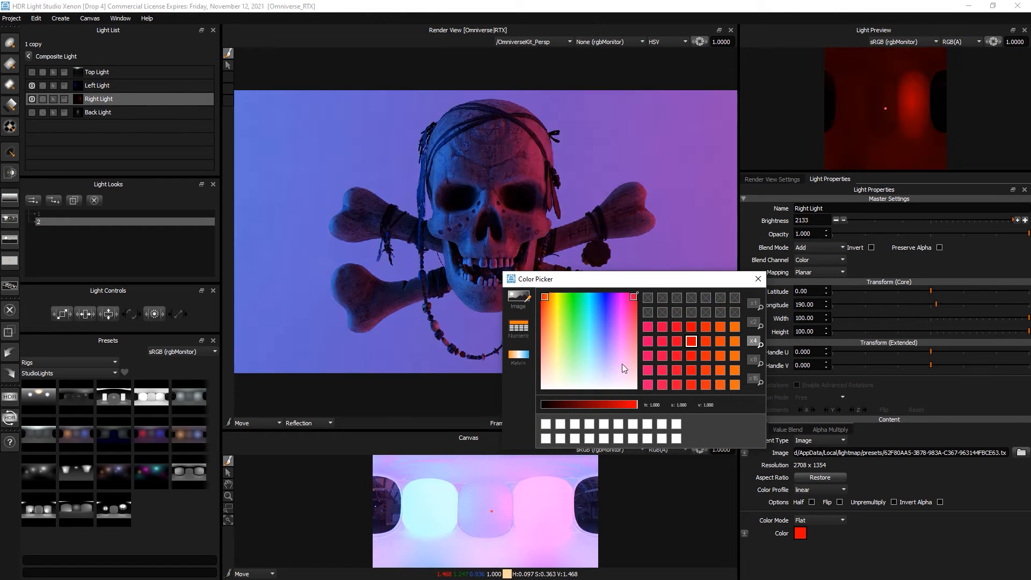
- Move the Left Light above the Top Light and shift its colour toward violet
drag(102, 89, 100, 81)
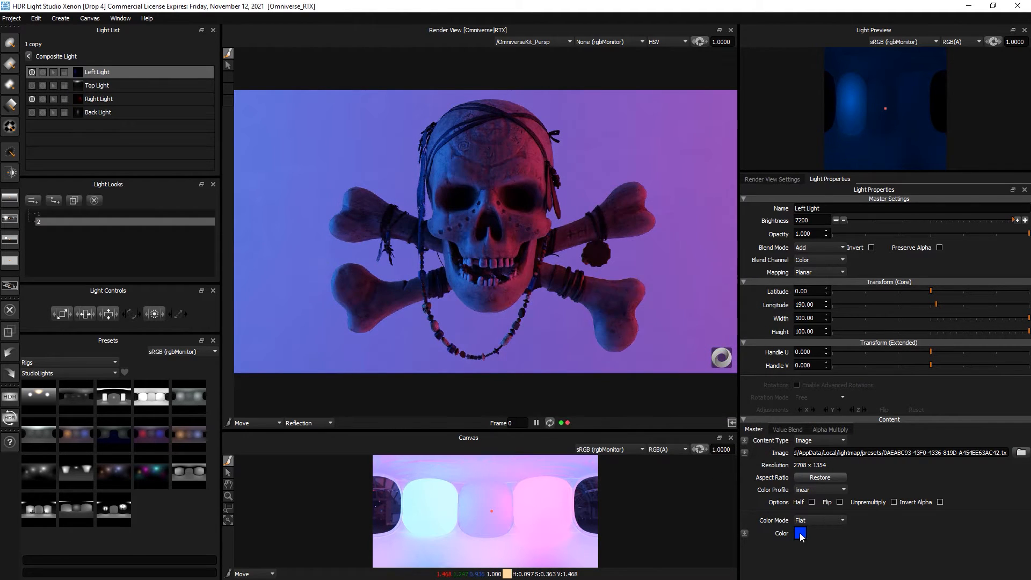
click(800, 533)
click(608, 295)
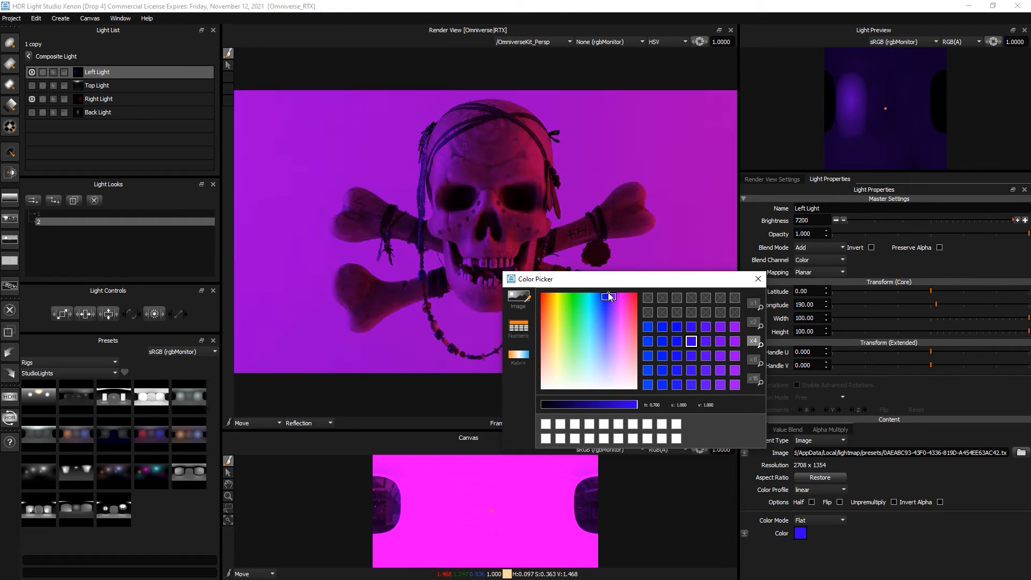
drag(607, 293, 603, 291)
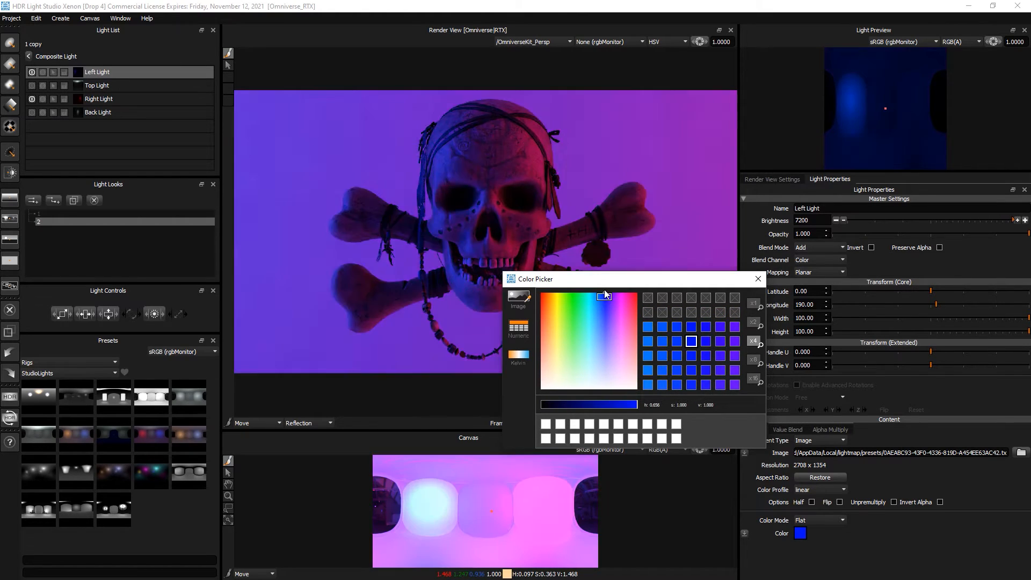
click(757, 280)
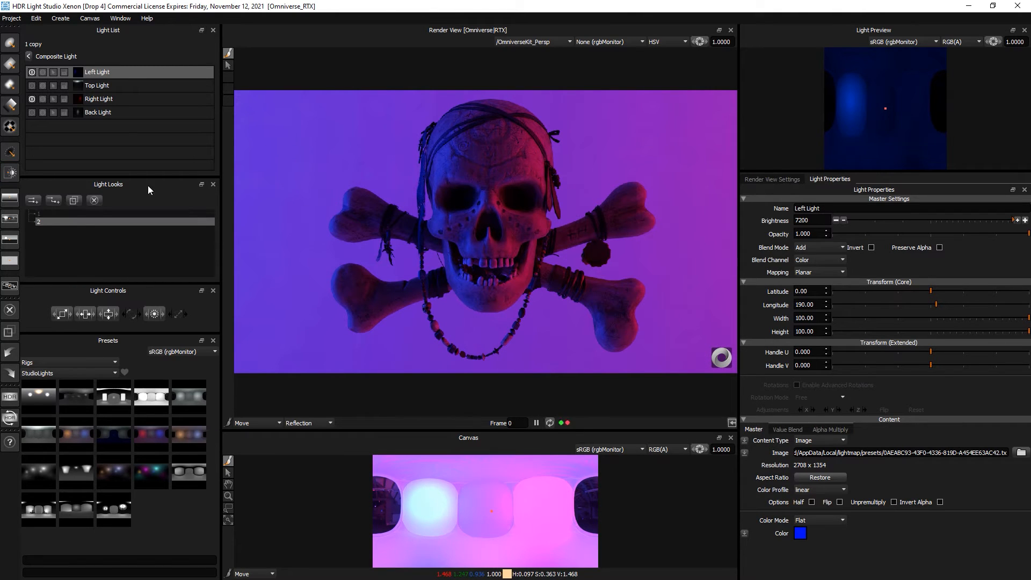
click(74, 214)
click(69, 220)
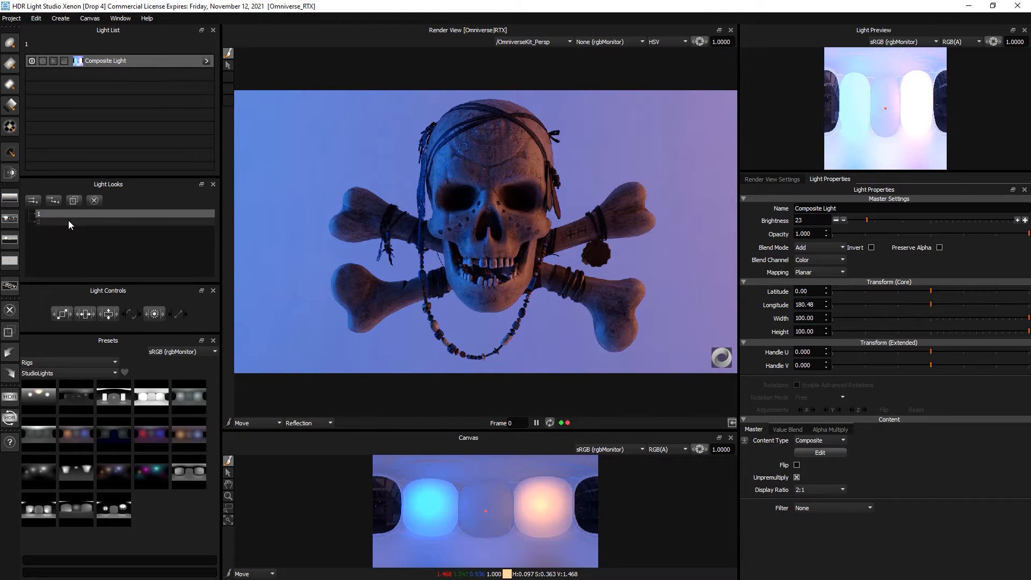
click(66, 213)
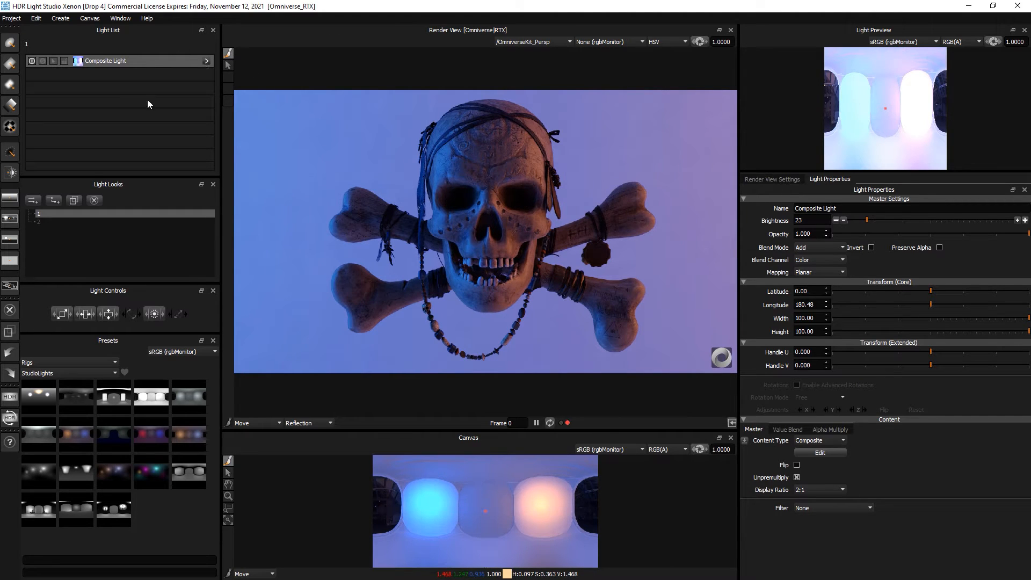
click(58, 221)
click(58, 215)
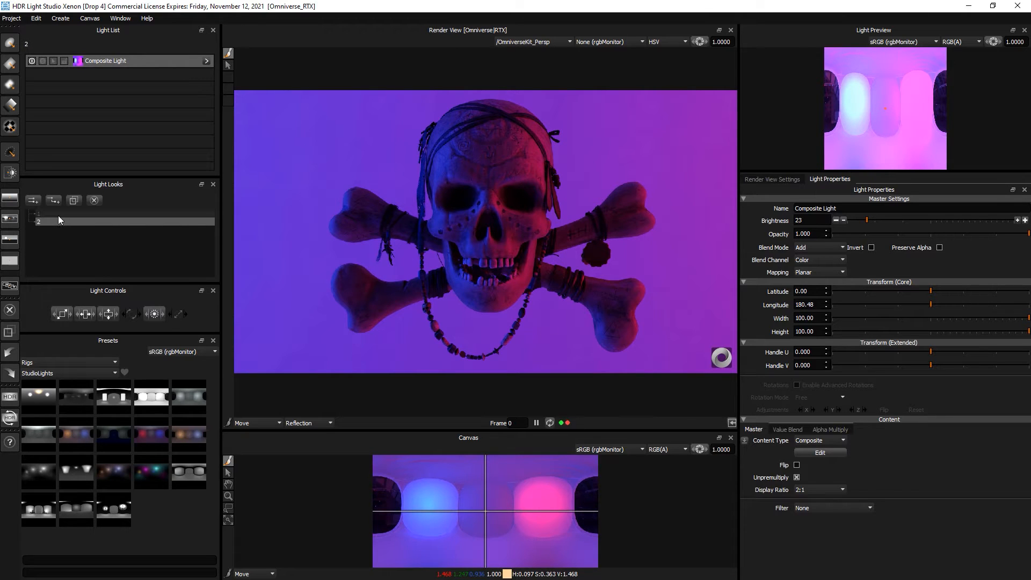
click(59, 222)
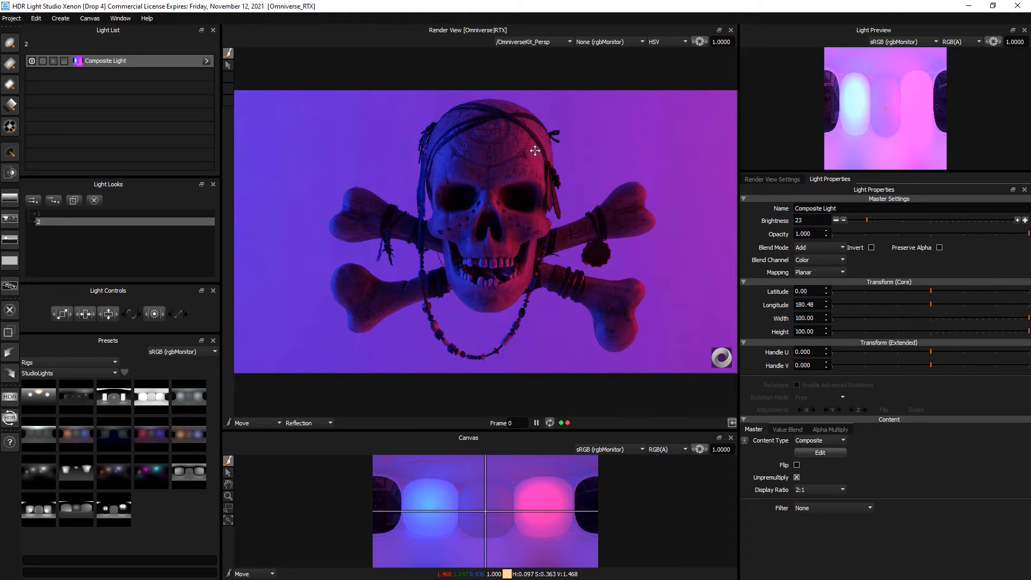
click(56, 212)
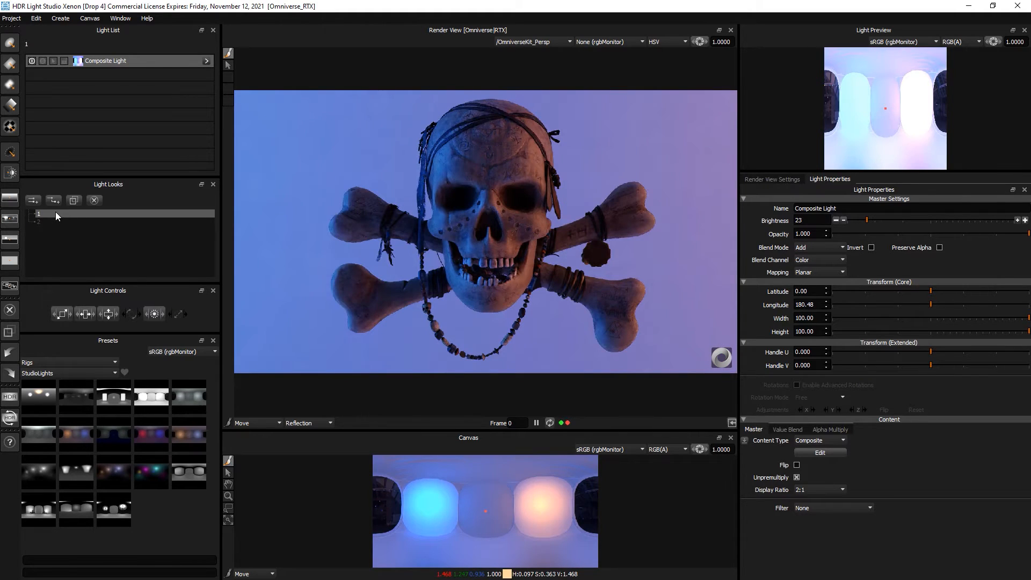
click(56, 221)
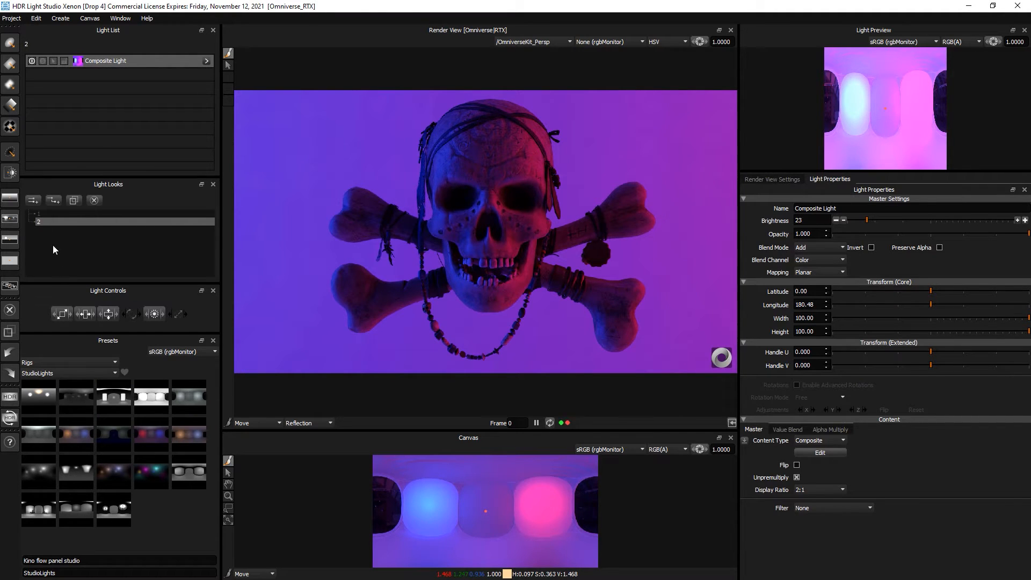
- Add a new empty light look named 3
click(33, 200)
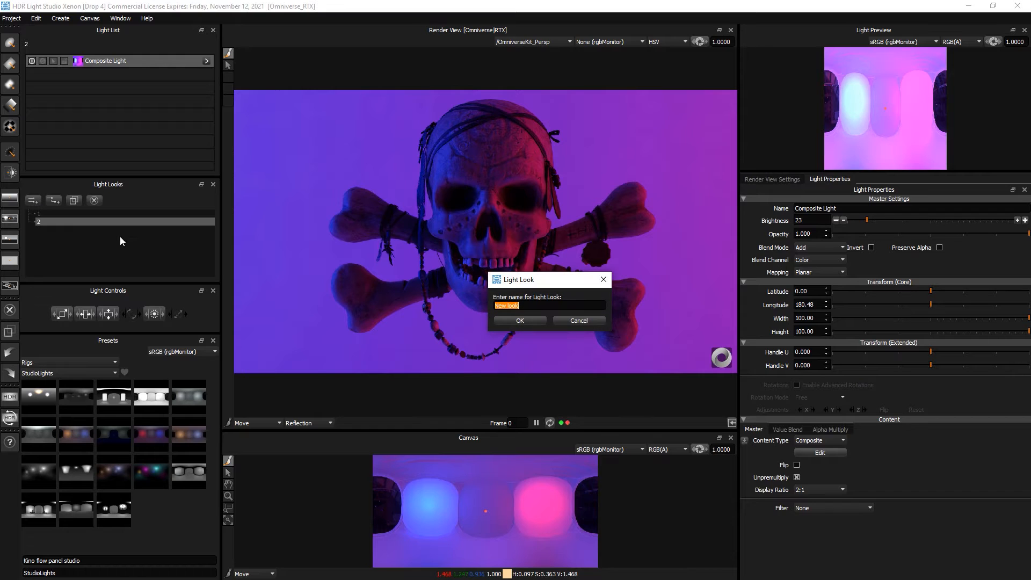
text(3)
key(Return)
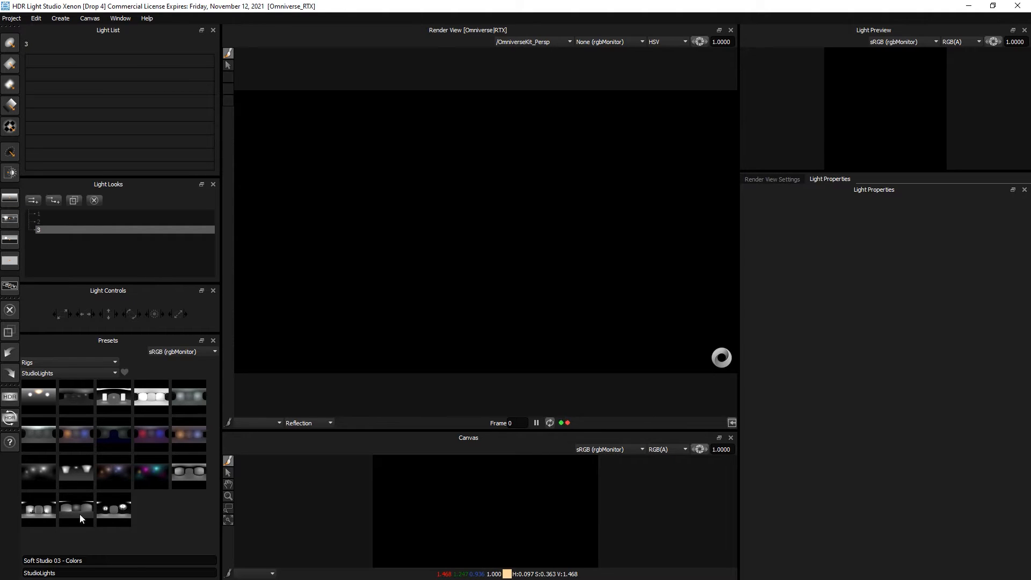
- Load the Tracing Paper Studio 01 studio rig's eight lights into look 3
right_click(38, 506)
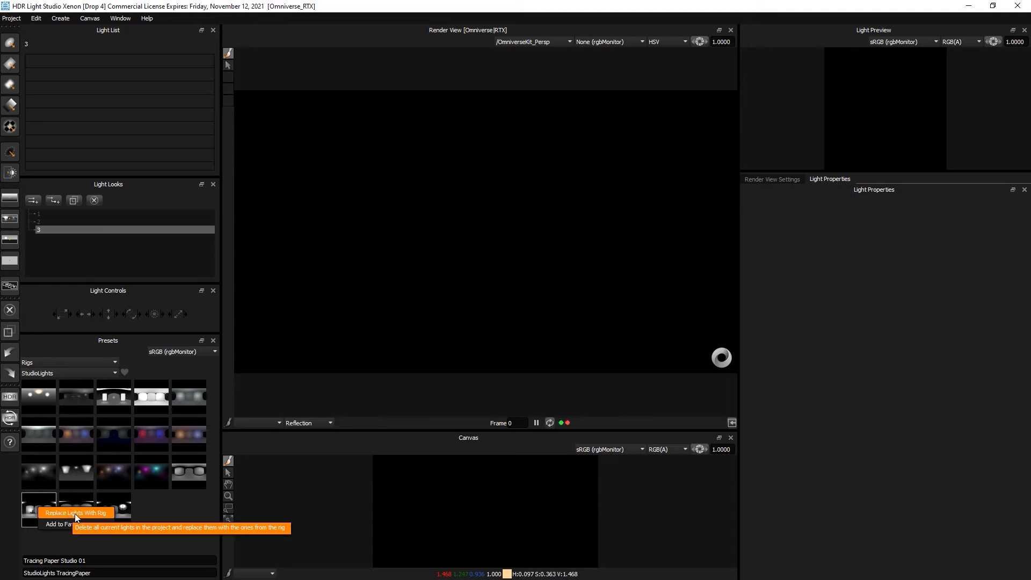
click(150, 503)
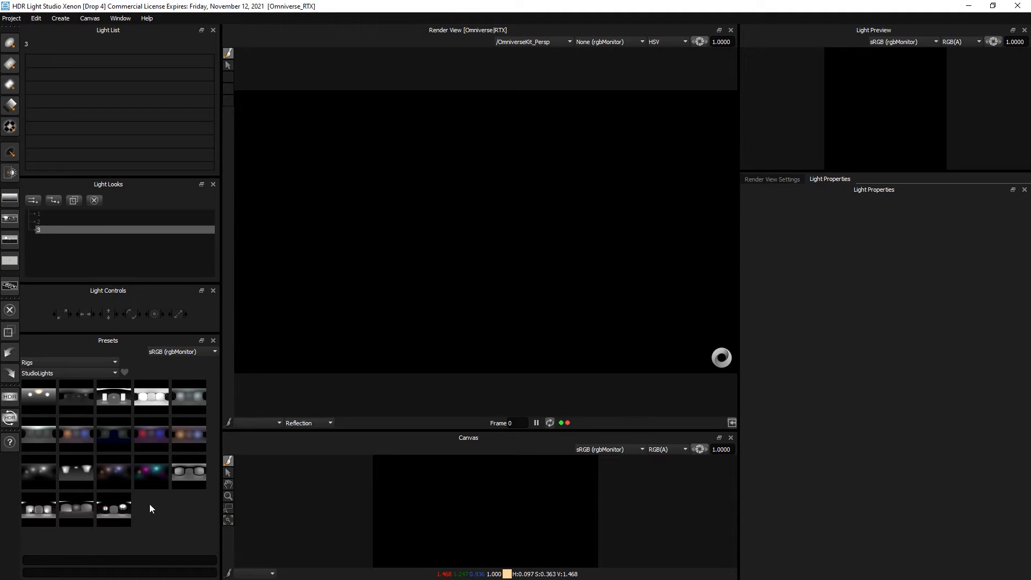
double_click(41, 507)
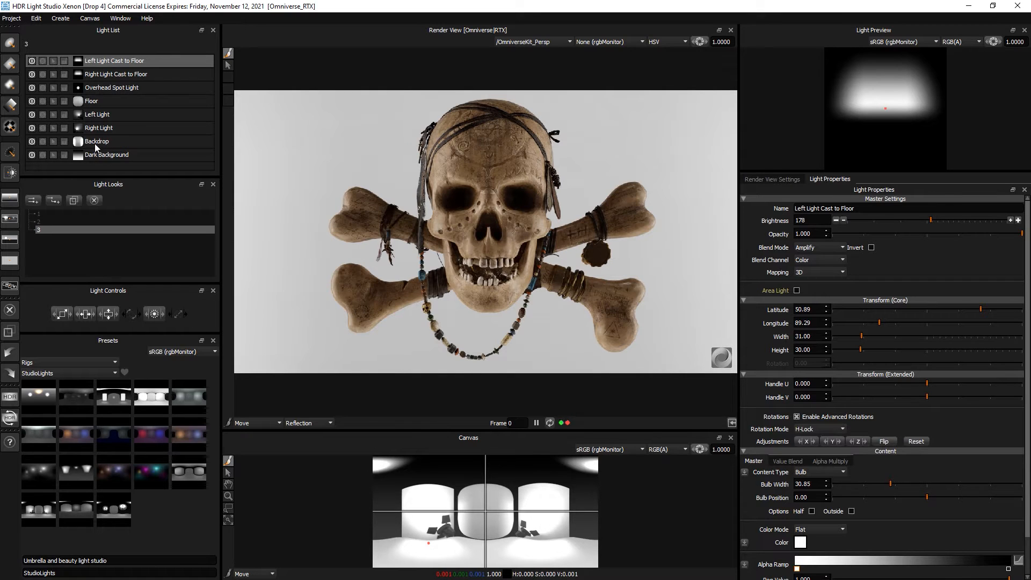
- Change the Right Light's colour to pink
click(101, 129)
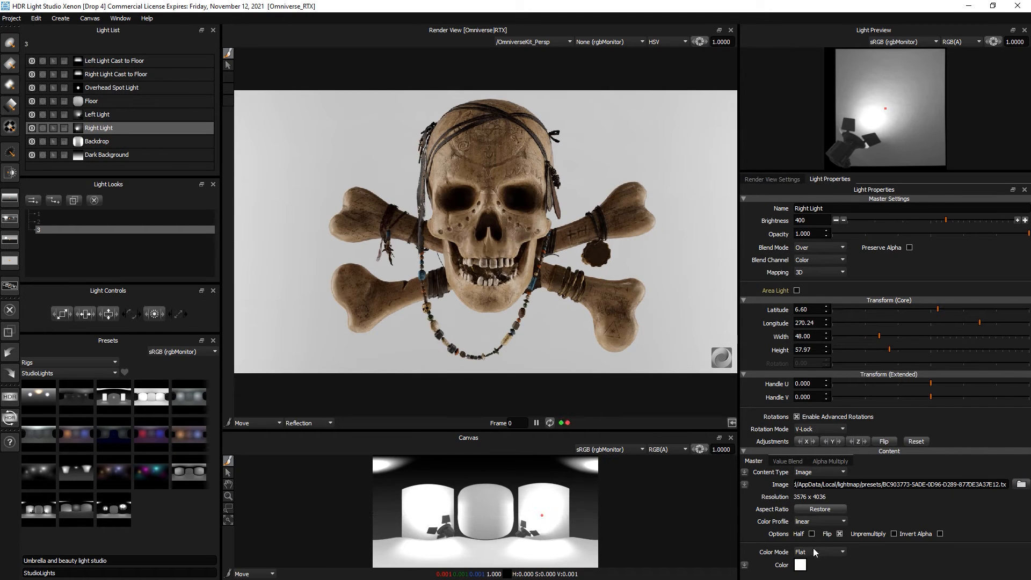
click(800, 565)
click(619, 310)
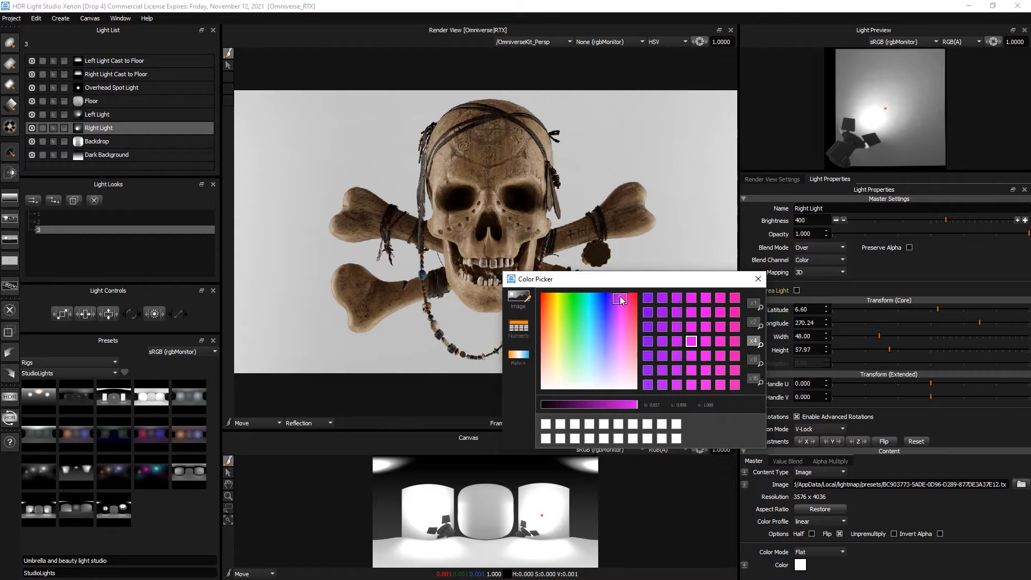
drag(621, 320, 627, 315)
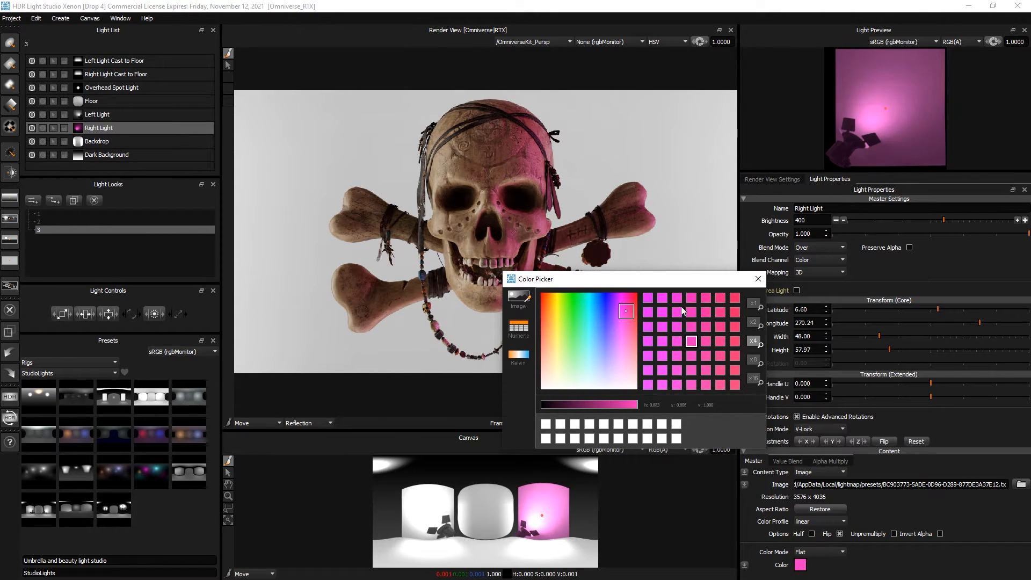
click(757, 278)
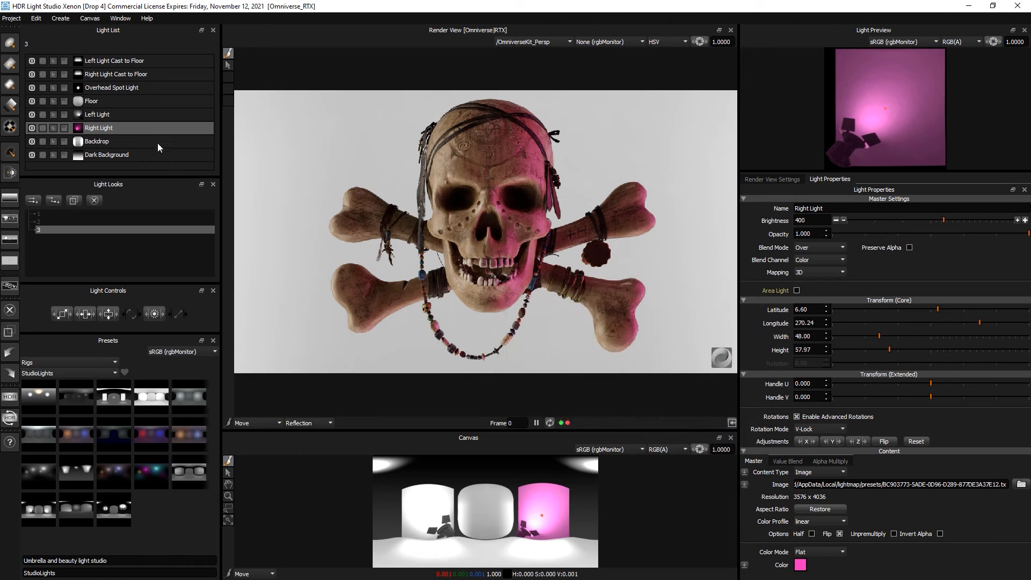
- Make the Left Light blue with brightness 823
click(102, 115)
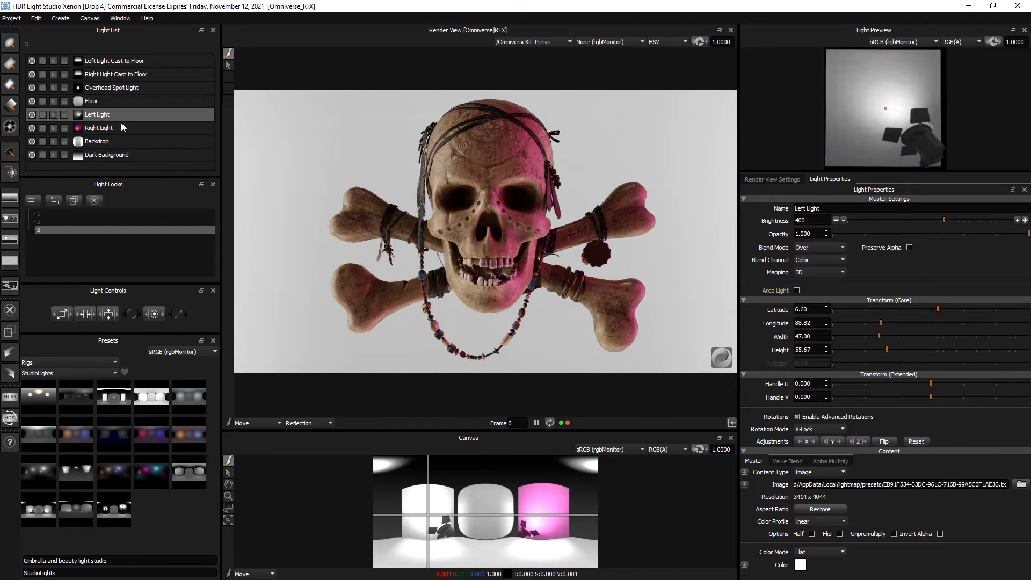
click(800, 564)
drag(596, 300, 602, 300)
click(603, 301)
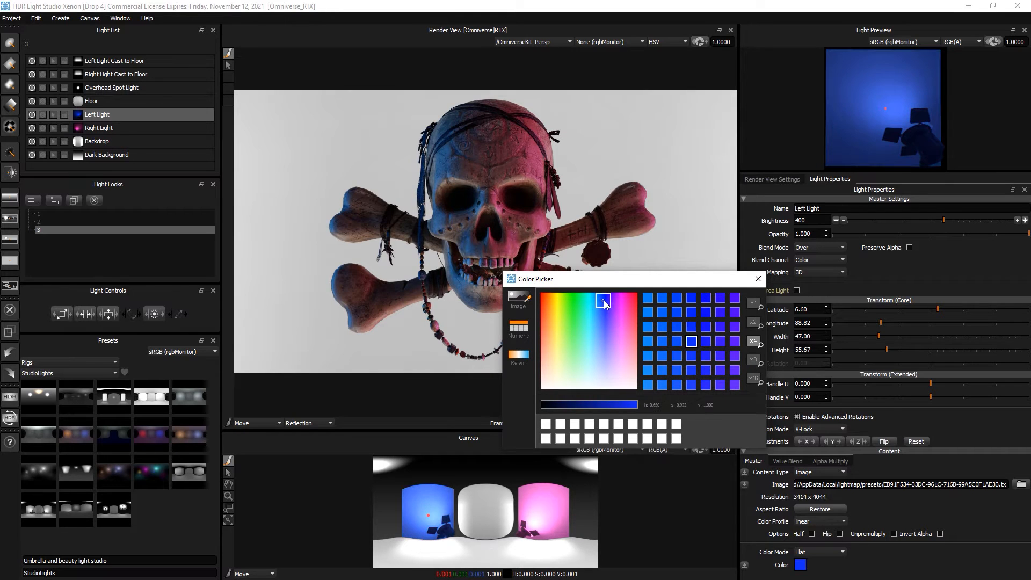
click(758, 278)
drag(954, 219, 962, 220)
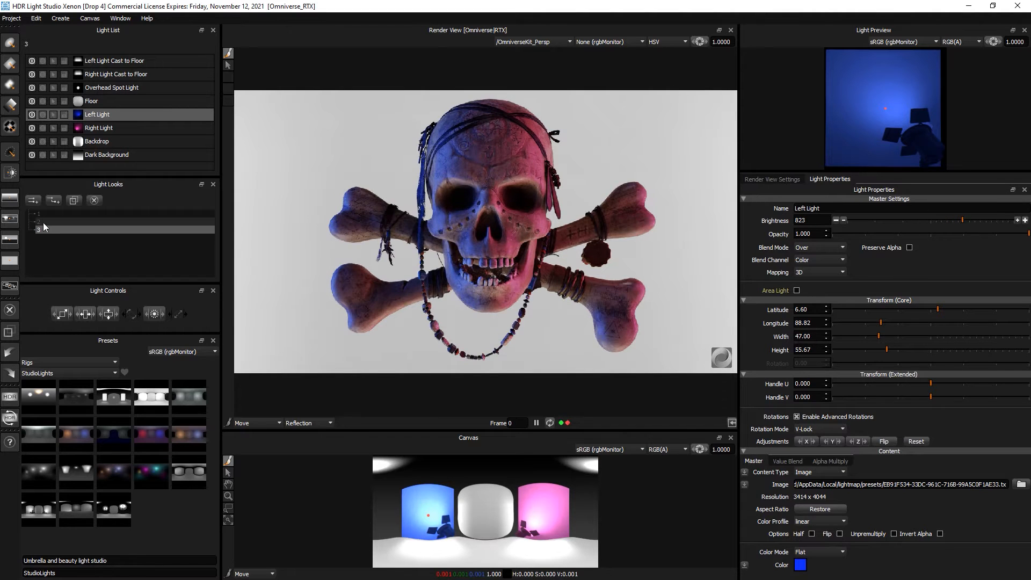
- Compare light looks 1, 2 and 3, then move the studio window aside to reveal Omniverse
click(61, 220)
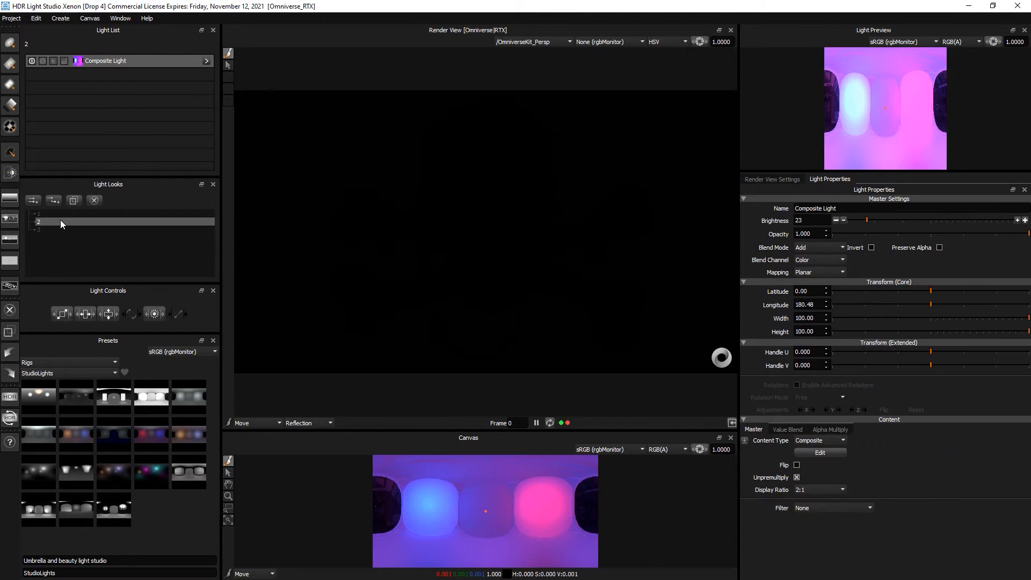
click(60, 215)
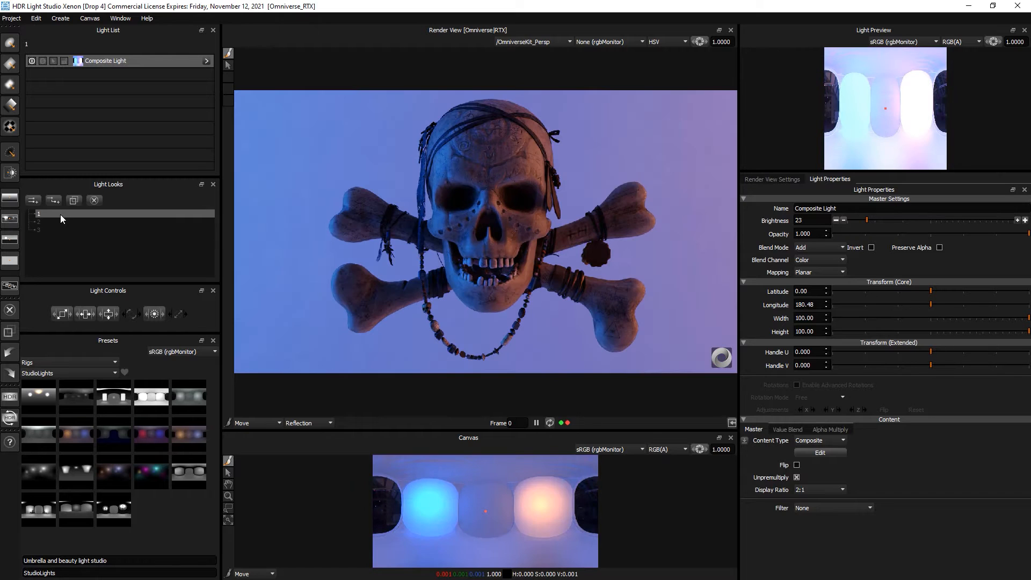
click(59, 221)
click(59, 229)
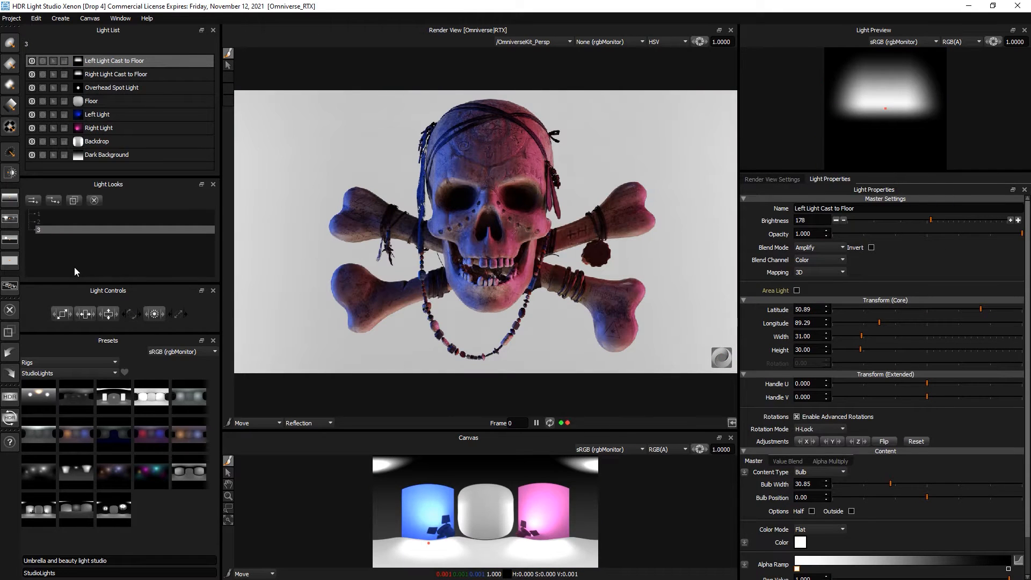
drag(368, 10, 593, 258)
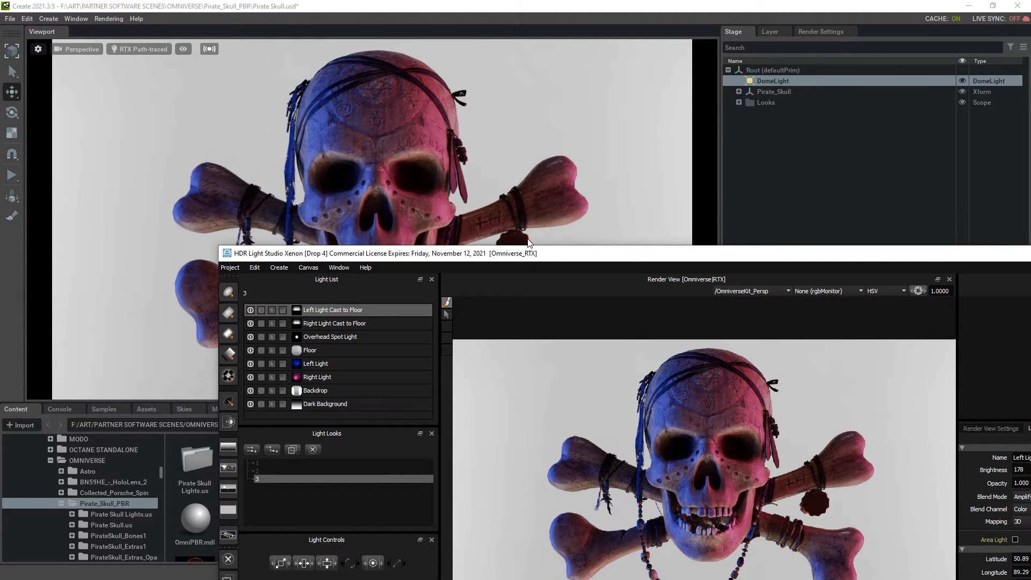
- Maximise the HDR Light Studio window over Omniverse Create again
double_click(590, 260)
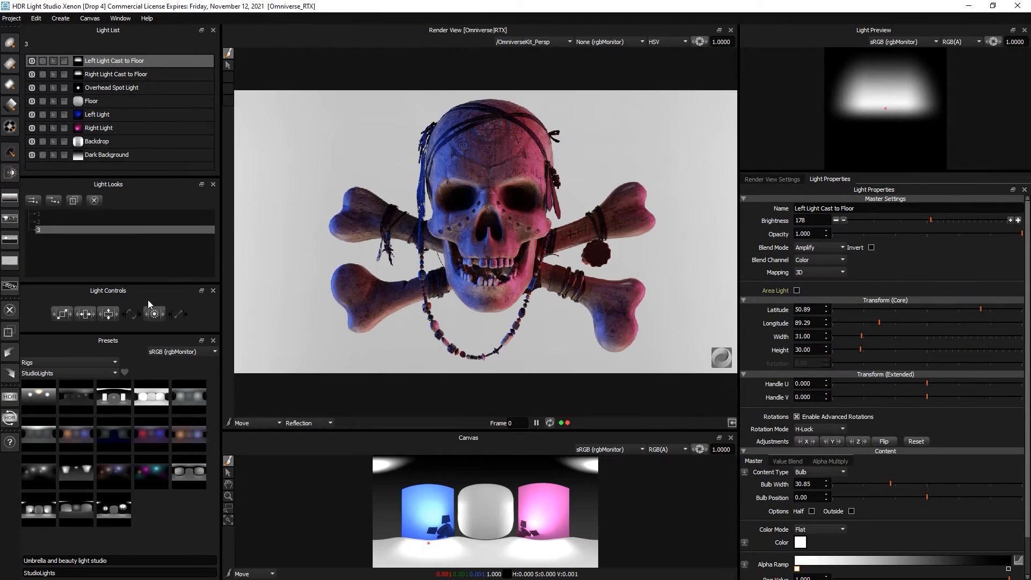
- Add a new light look named 4
click(33, 201)
text(4)
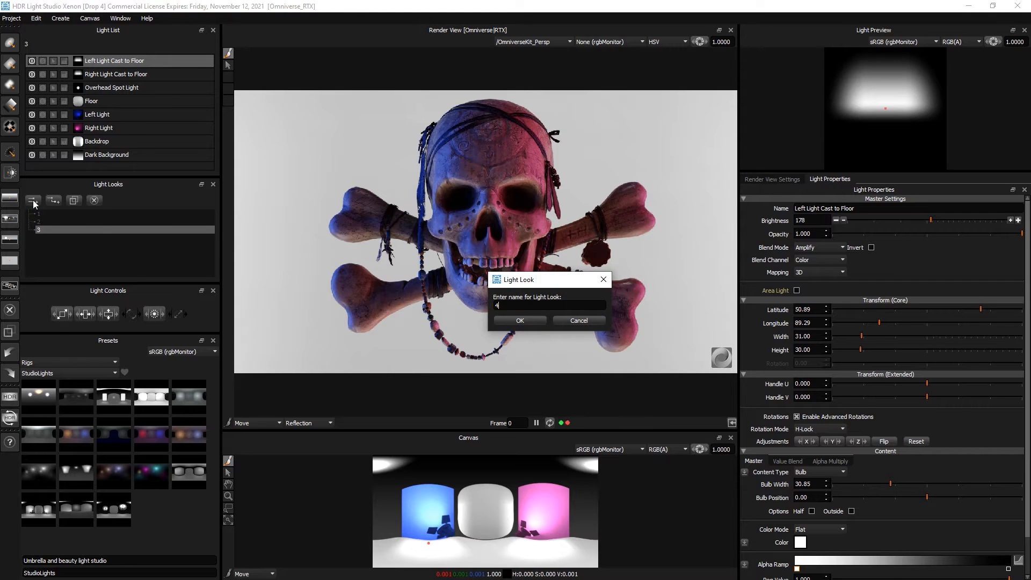
key(Return)
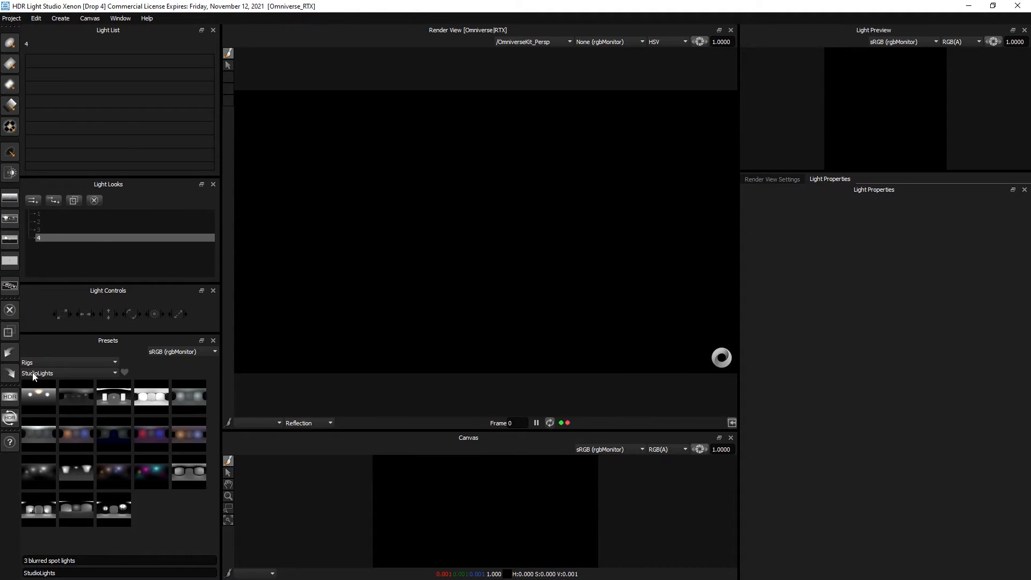
- Place a Medium Softbox Diffused light on the skull at brightness 1082
click(77, 363)
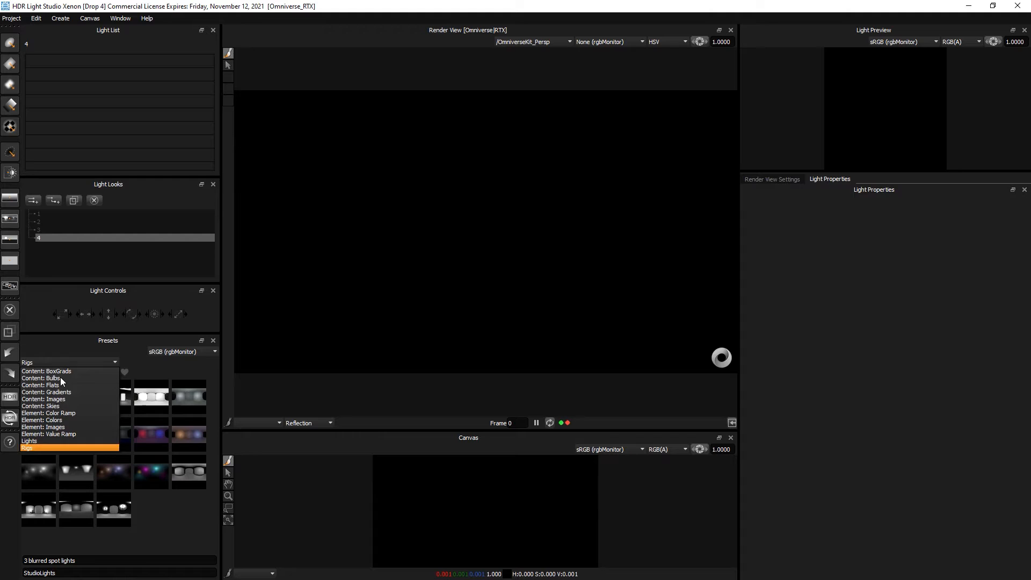
click(44, 443)
scroll(110, 486, down, 5)
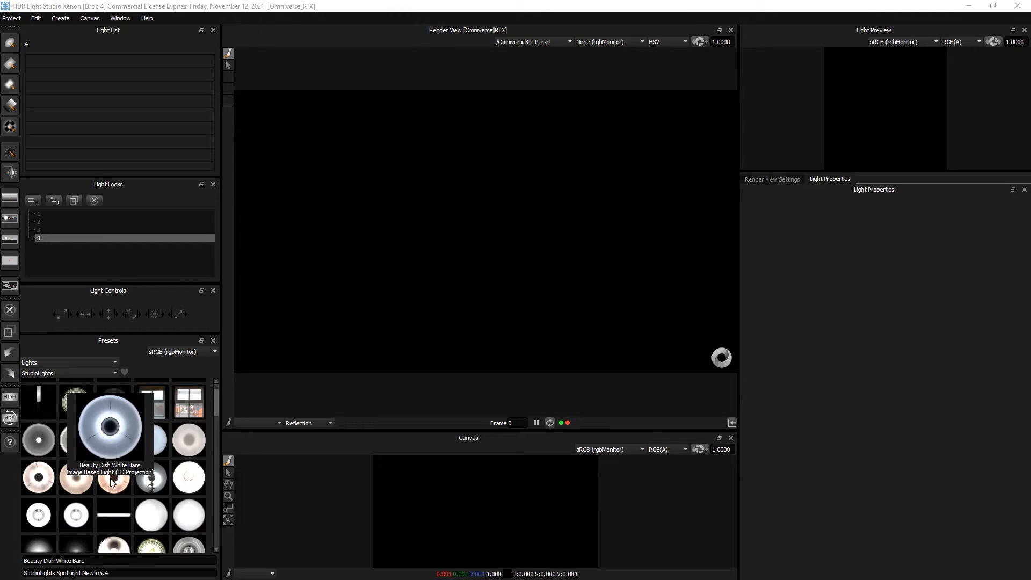
drag(151, 466, 400, 223)
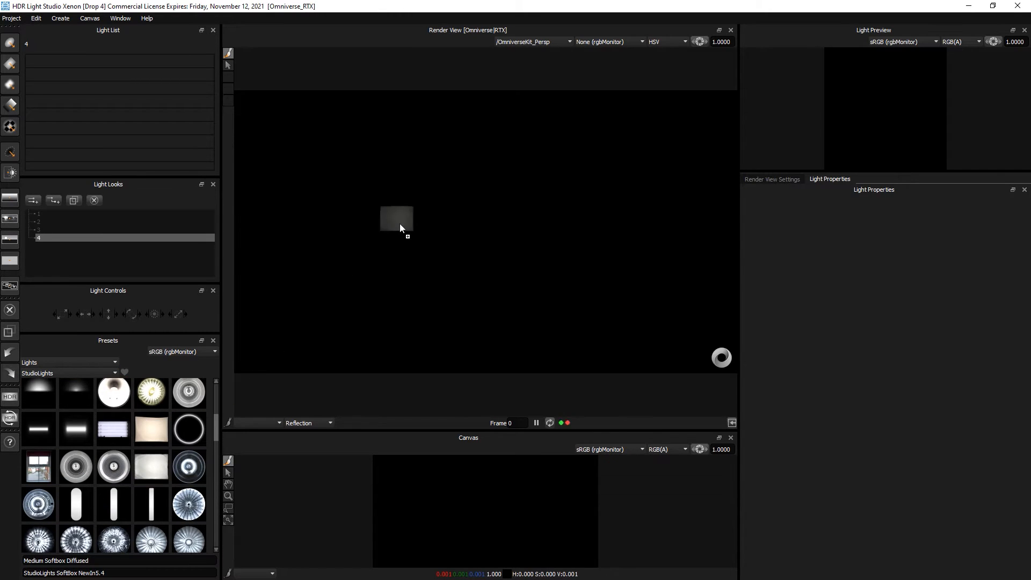
drag(463, 204, 464, 205)
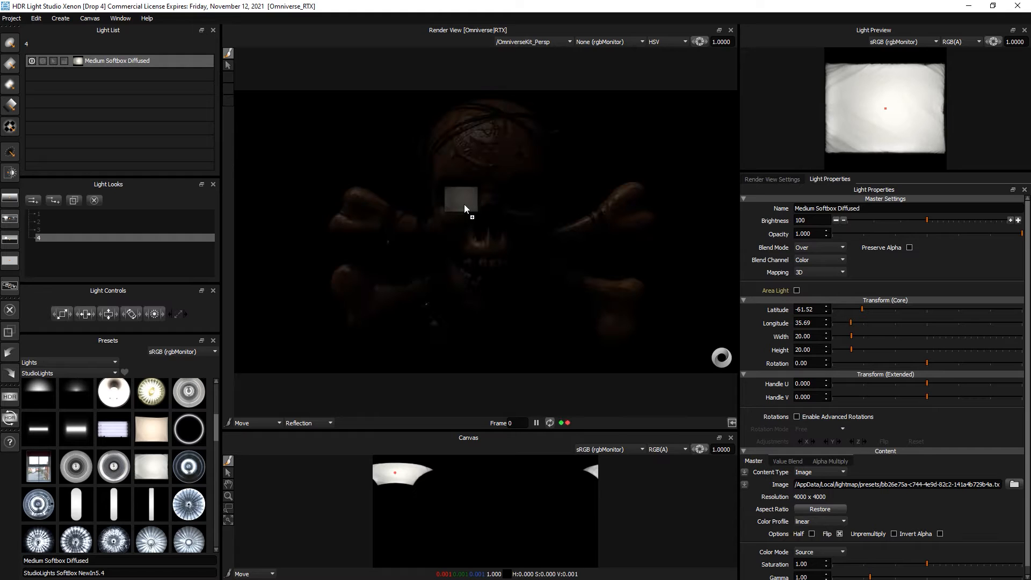
click(451, 168)
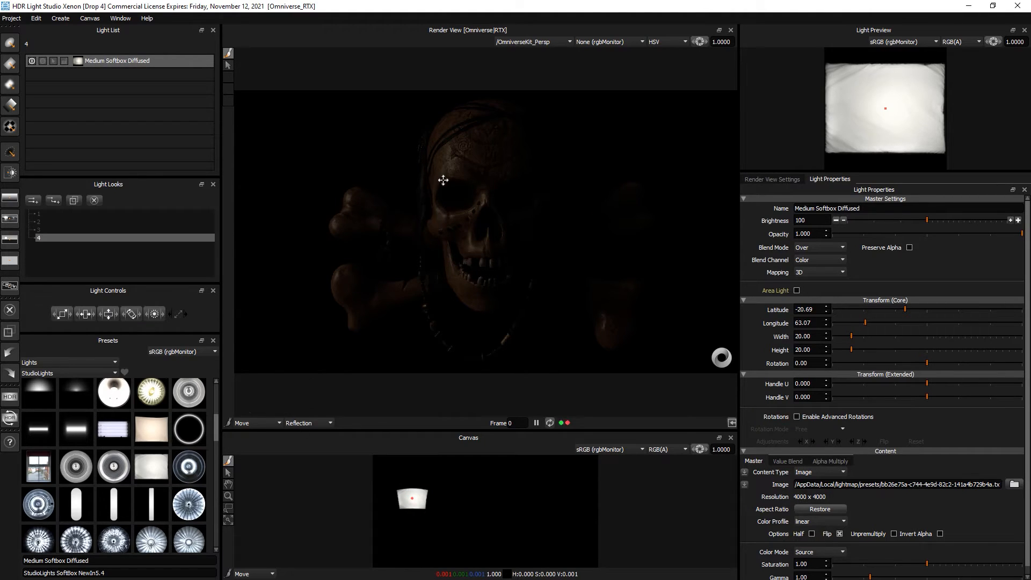
click(468, 148)
drag(981, 218, 968, 219)
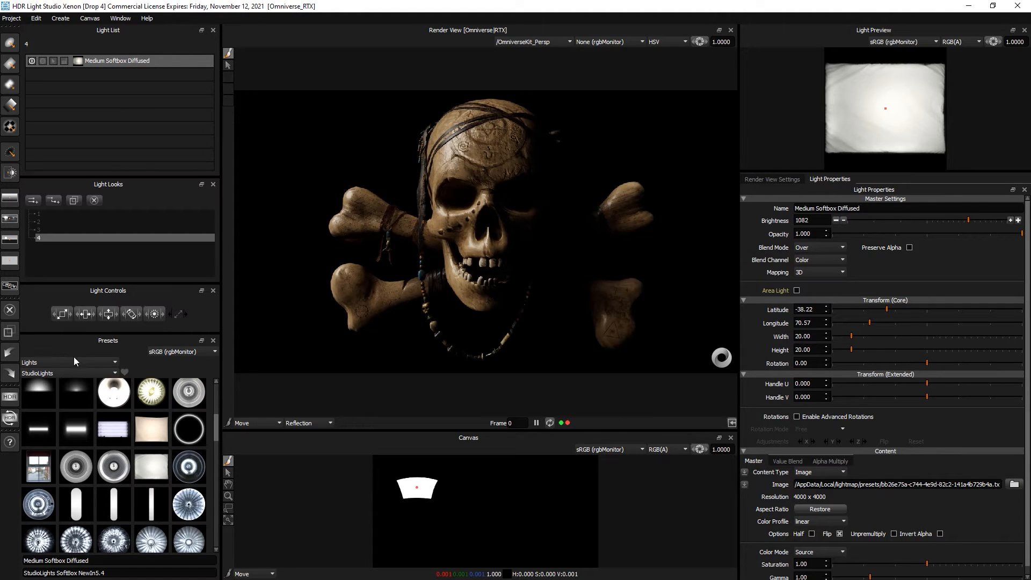
click(62, 372)
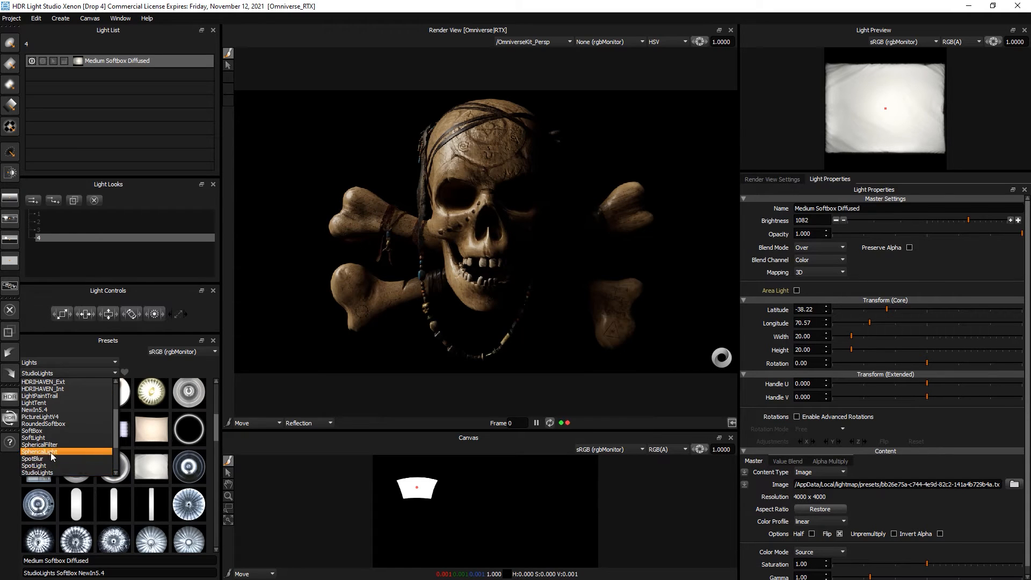
- Add the kiara_5_noon HDRIHAVEN_Ext environment and layer it beneath the Medium Softbox Diffused
scroll(52, 457, up, 2)
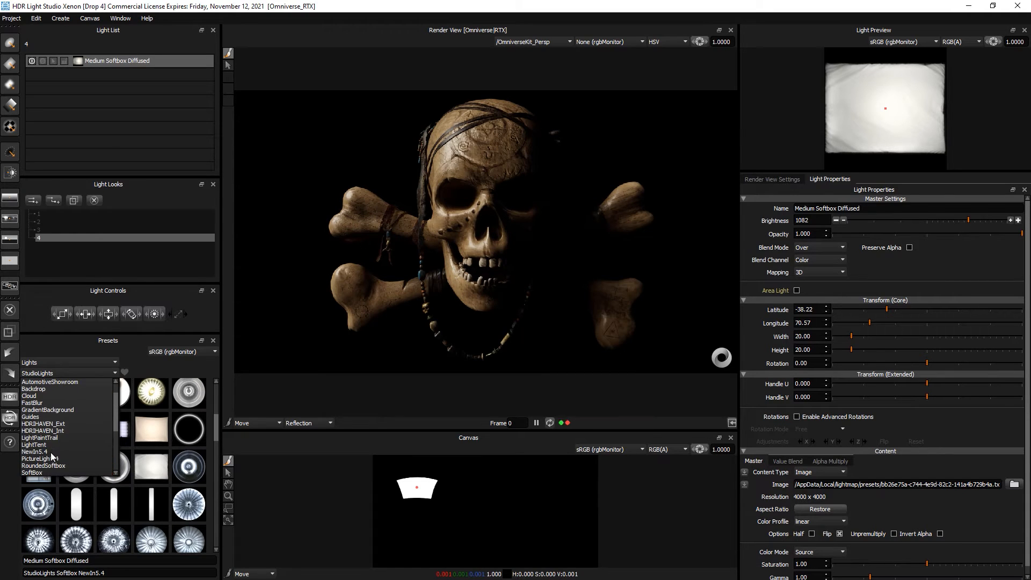
click(84, 427)
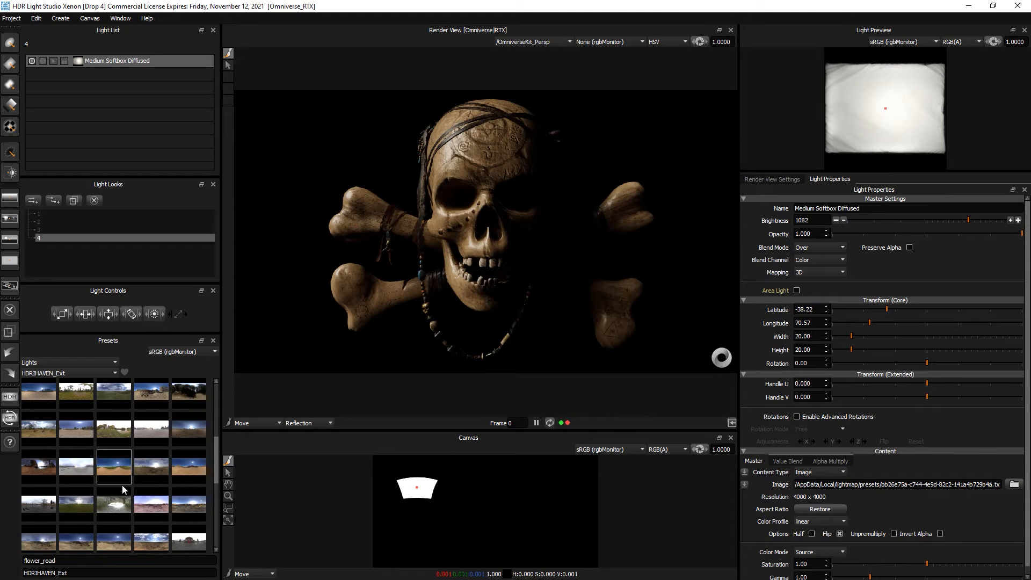
mouse_move(121, 485)
scroll(122, 485, down, 3)
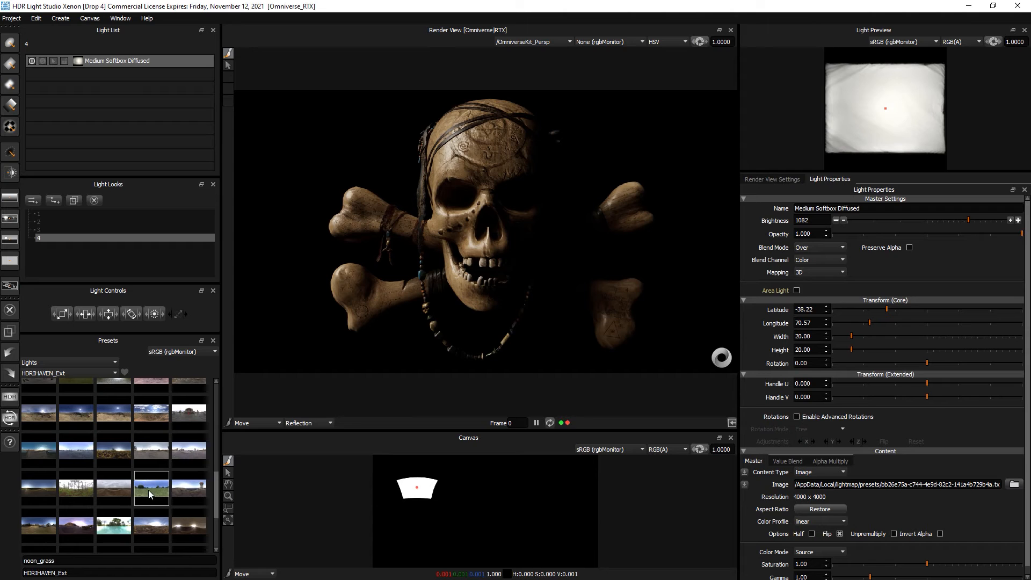
scroll(91, 444, down, 4)
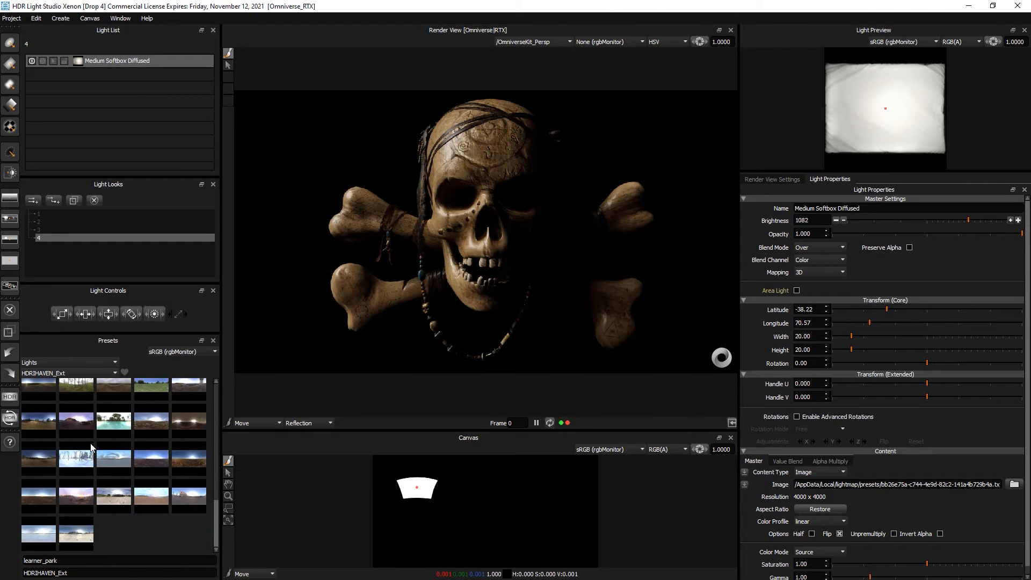
scroll(90, 444, up, 4)
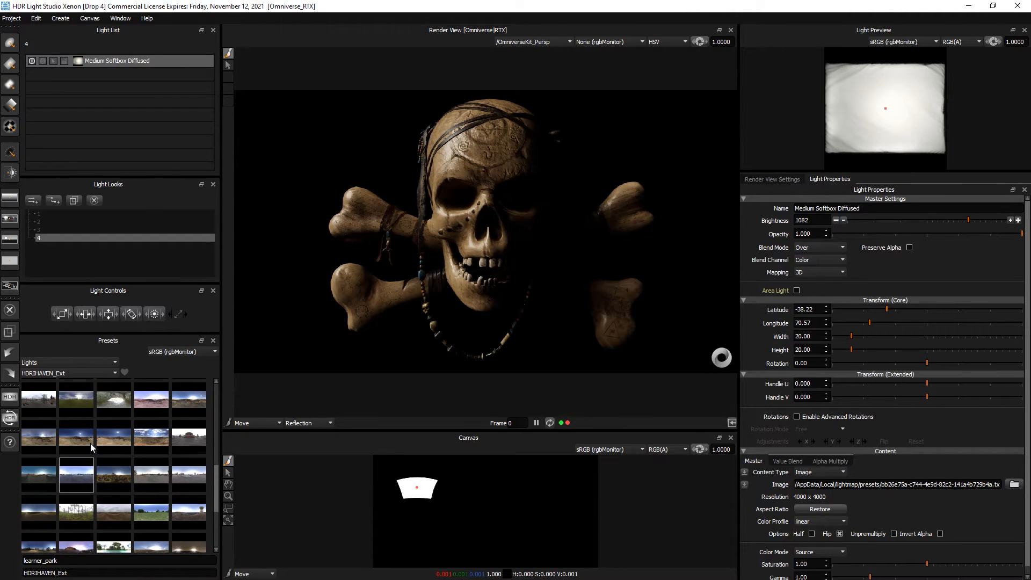
double_click(116, 436)
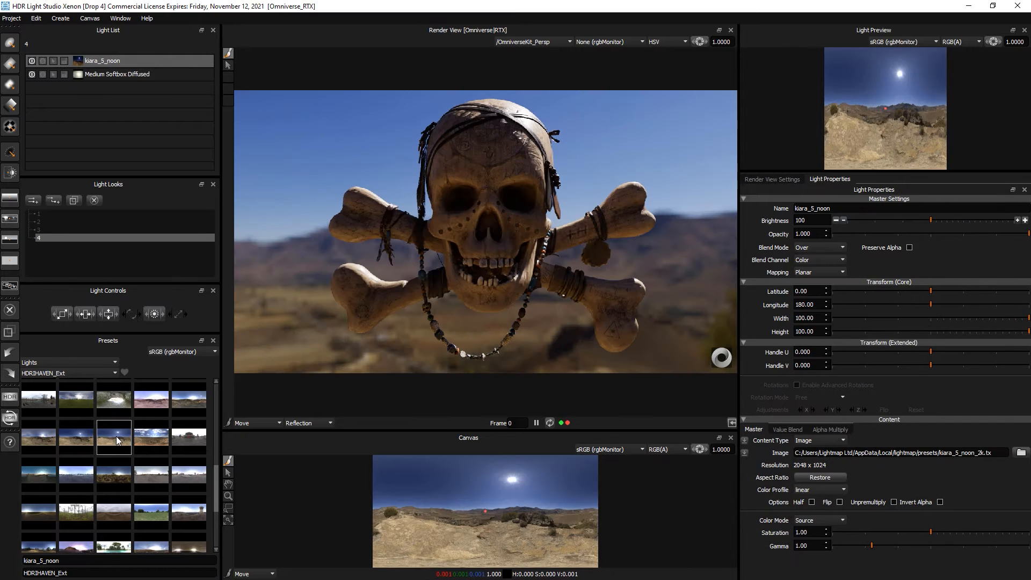
click(120, 60)
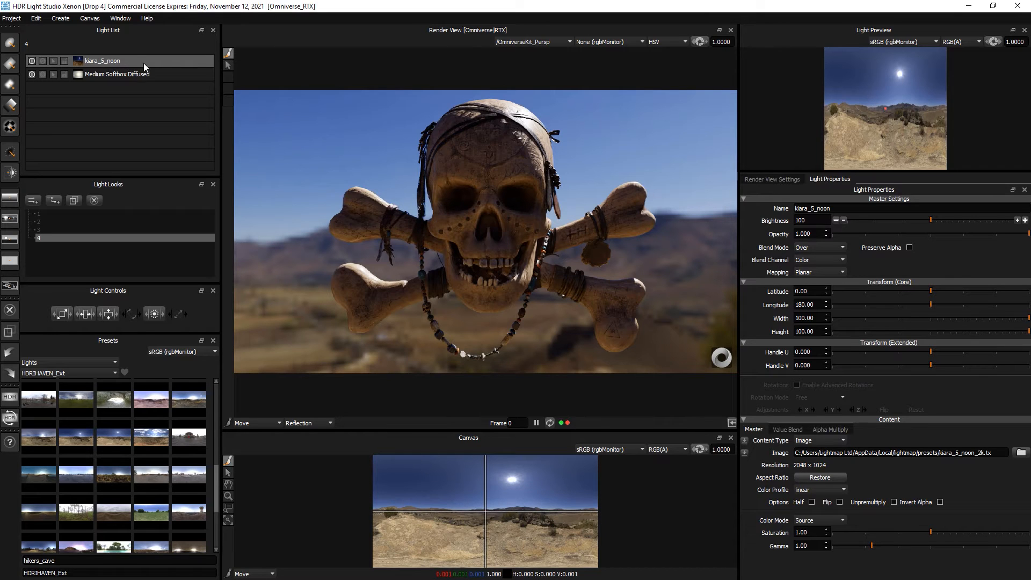
drag(130, 61, 130, 84)
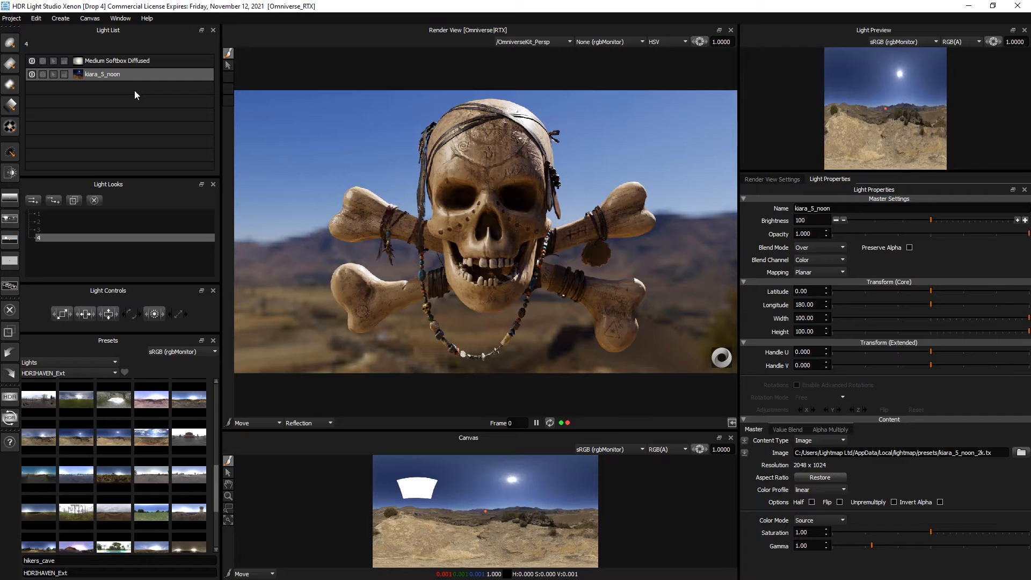
- Position the softbox at latitude -32.62, longitude 83.89 on the skull's left, then add a Round Light
click(128, 60)
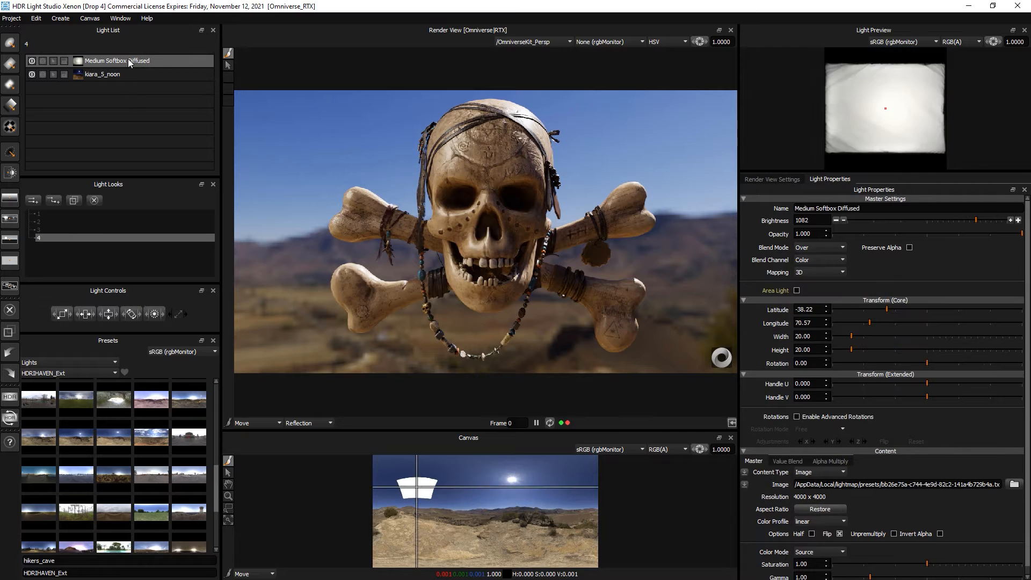
click(515, 169)
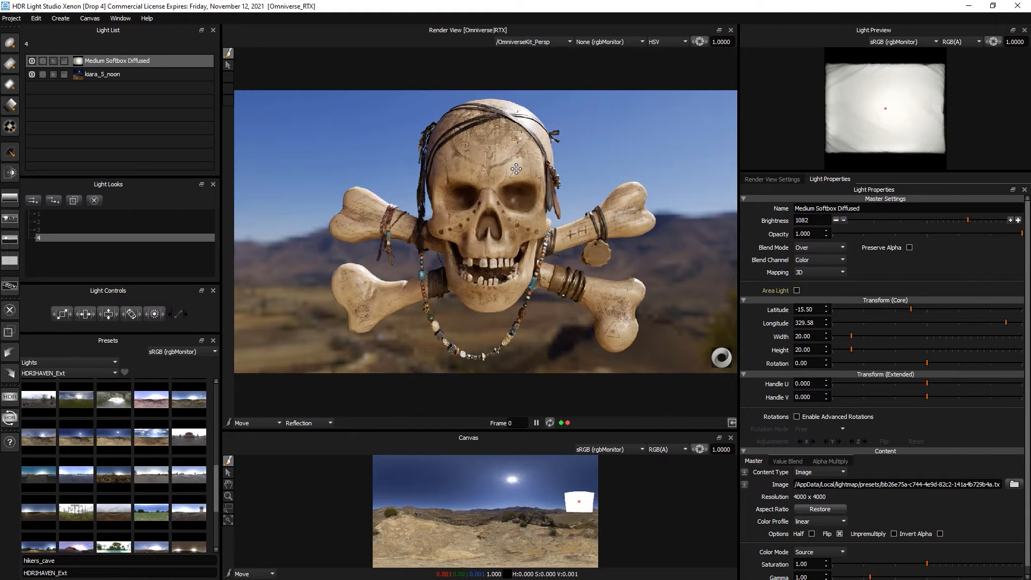
click(448, 147)
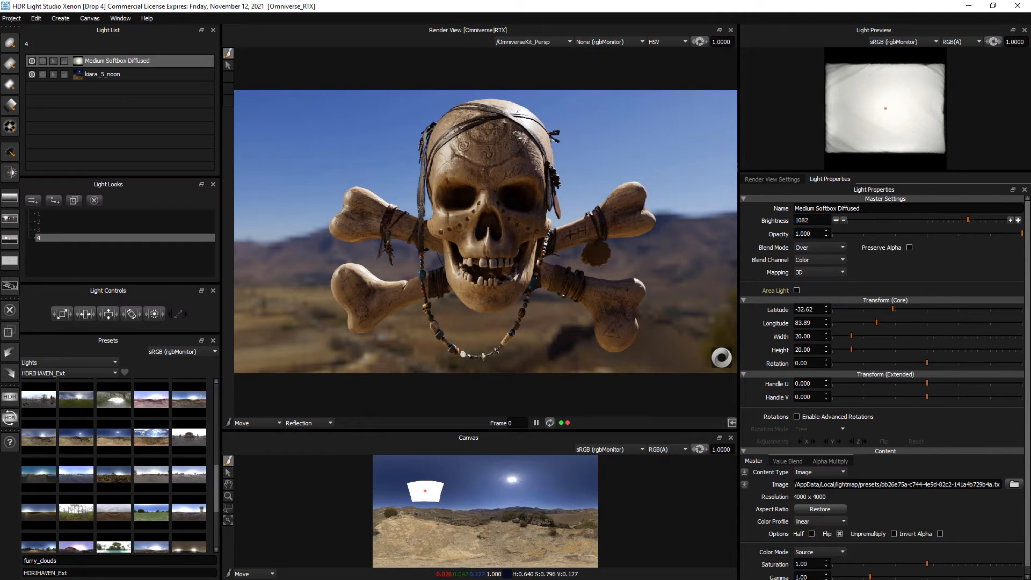
click(10, 44)
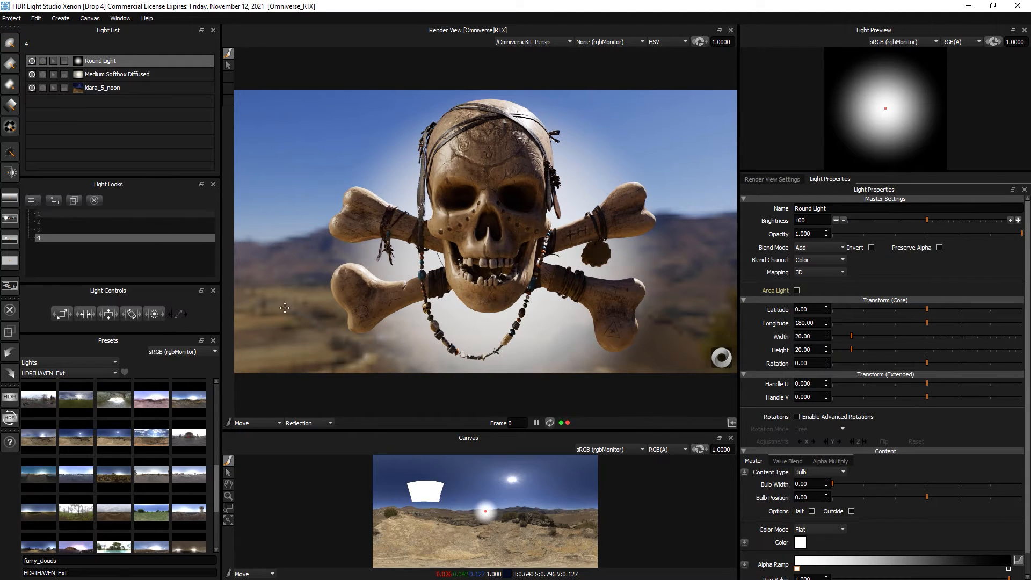
- Place the Round Light at latitude 67.17 and set its blend mode to Amplify
click(489, 310)
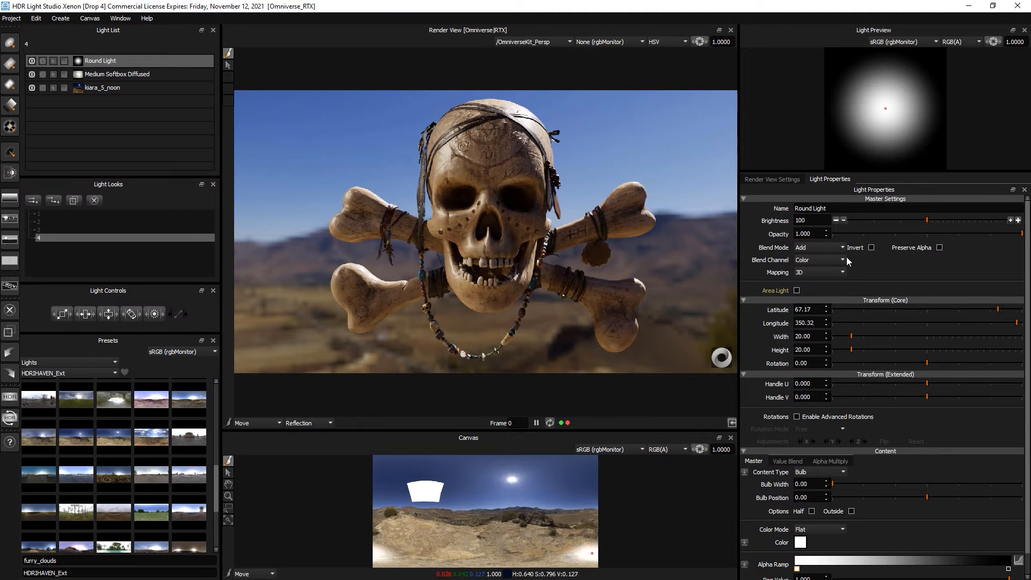
drag(948, 221, 958, 219)
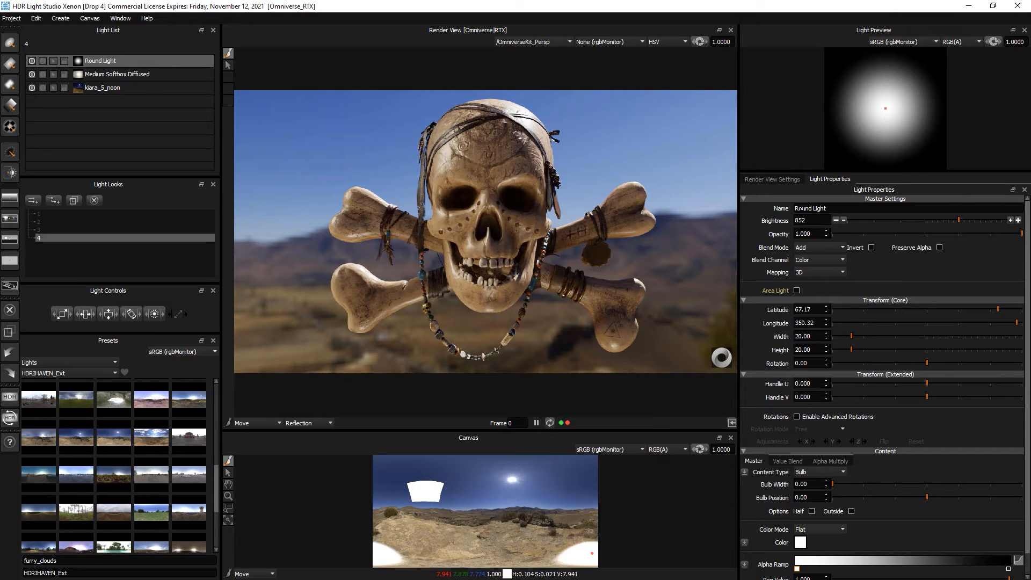
click(810, 251)
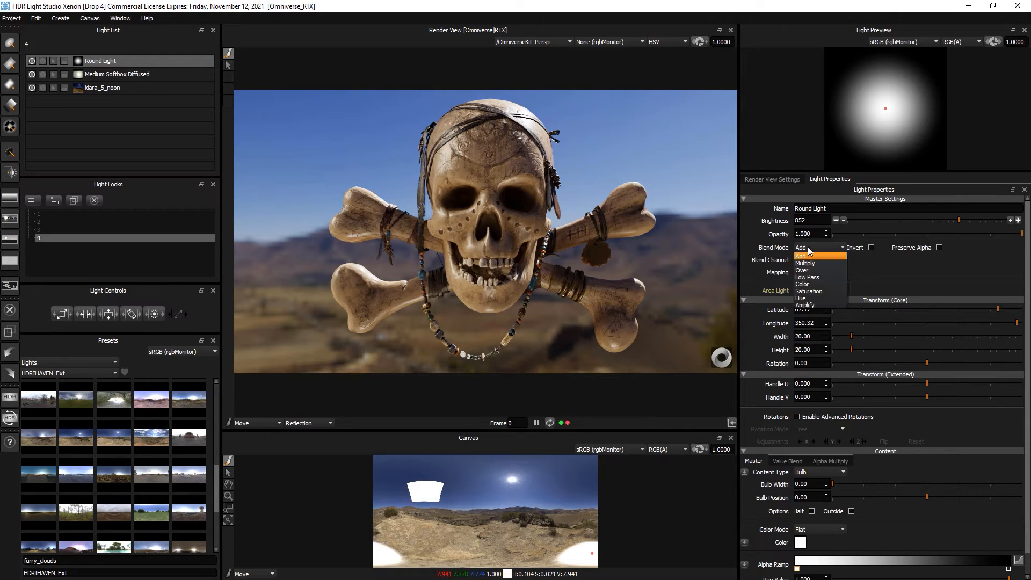
click(820, 305)
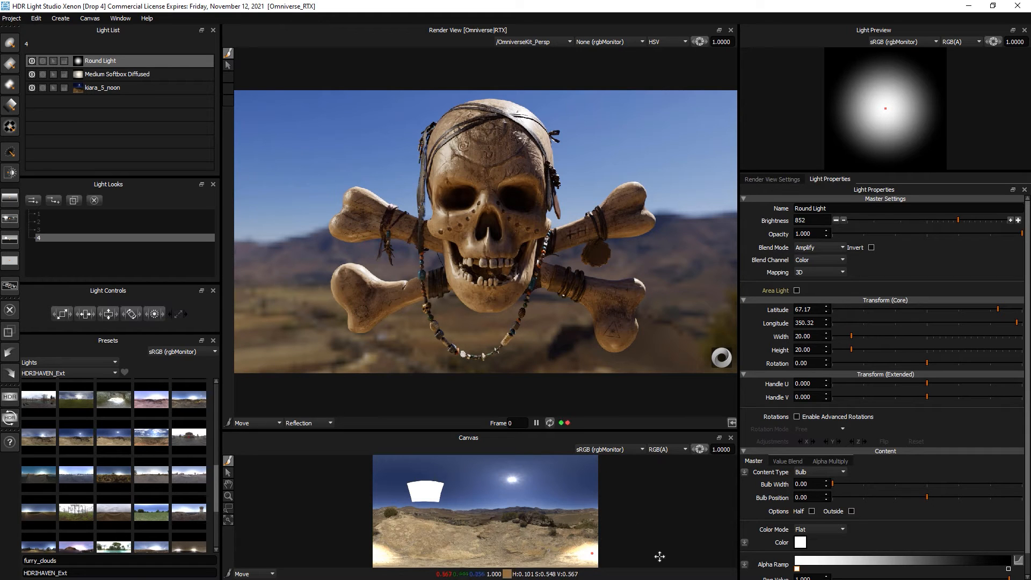
- Scale the Round Light to 42.5 wide and high and lower its brightness to 253
mouse_move(62, 314)
mouse_down()
mouse_move(96, 312)
mouse_move(72, 314)
mouse_up()
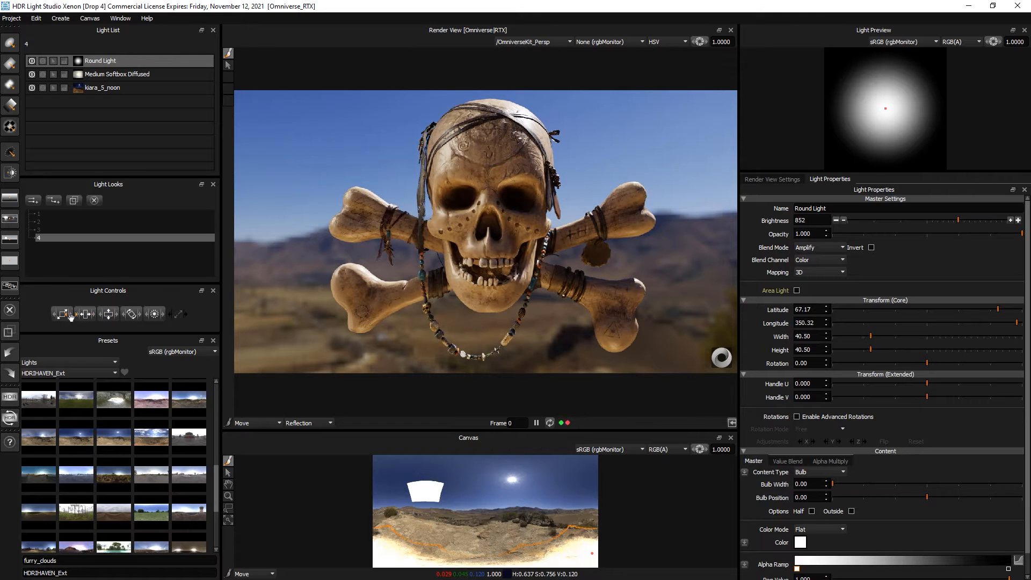
click(32, 60)
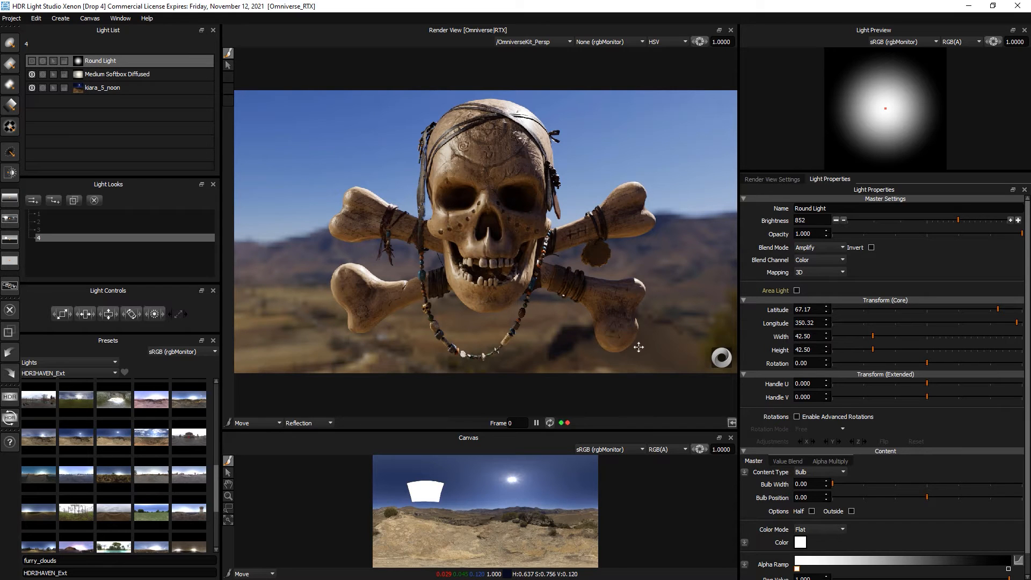
click(31, 60)
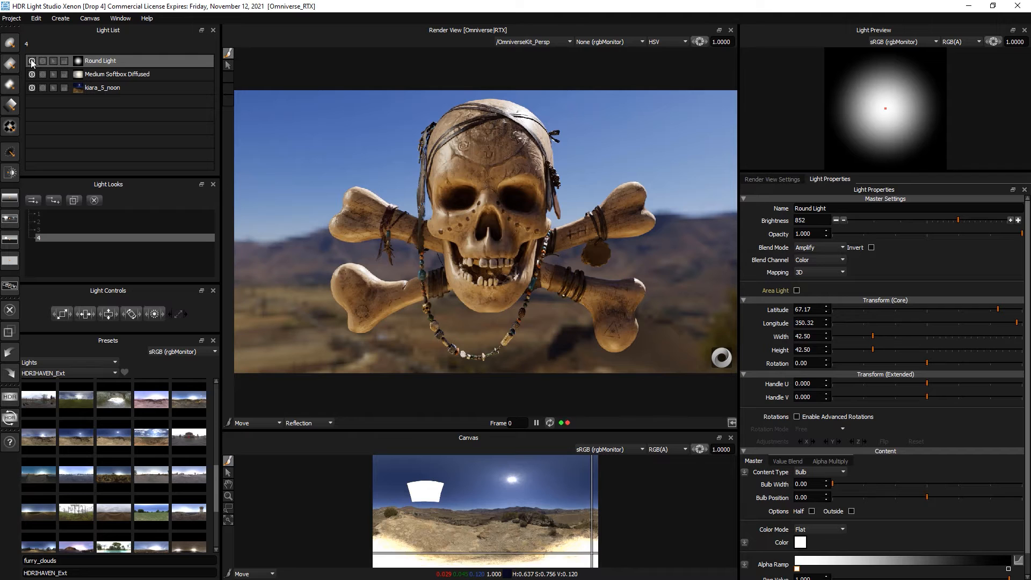
click(31, 61)
click(32, 60)
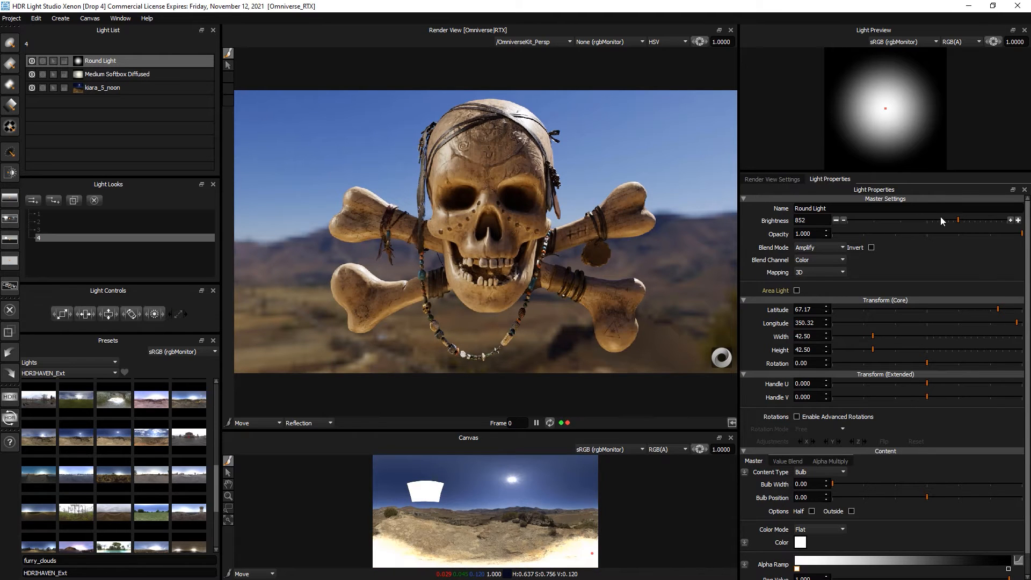
drag(941, 219, 933, 218)
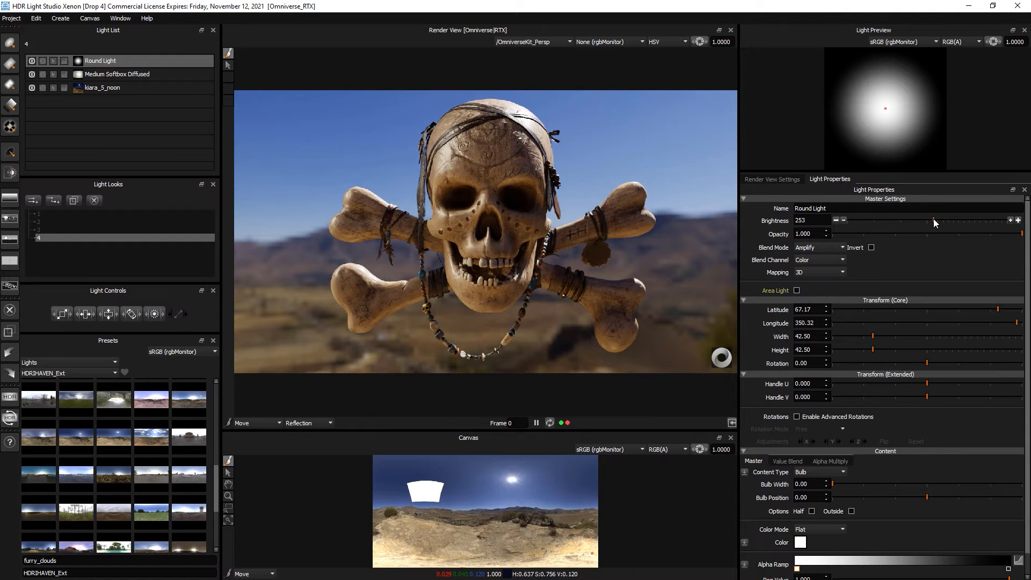
drag(189, 332, 180, 301)
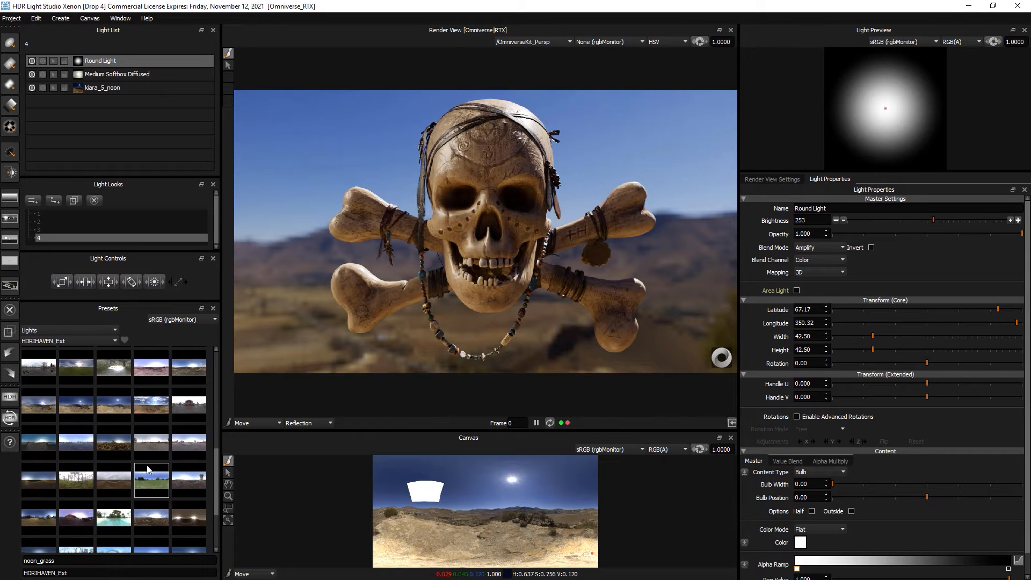
- Add the syferfontein_18d_clear sky on top and rotate it to longitude 40.22
scroll(138, 459, down, 2)
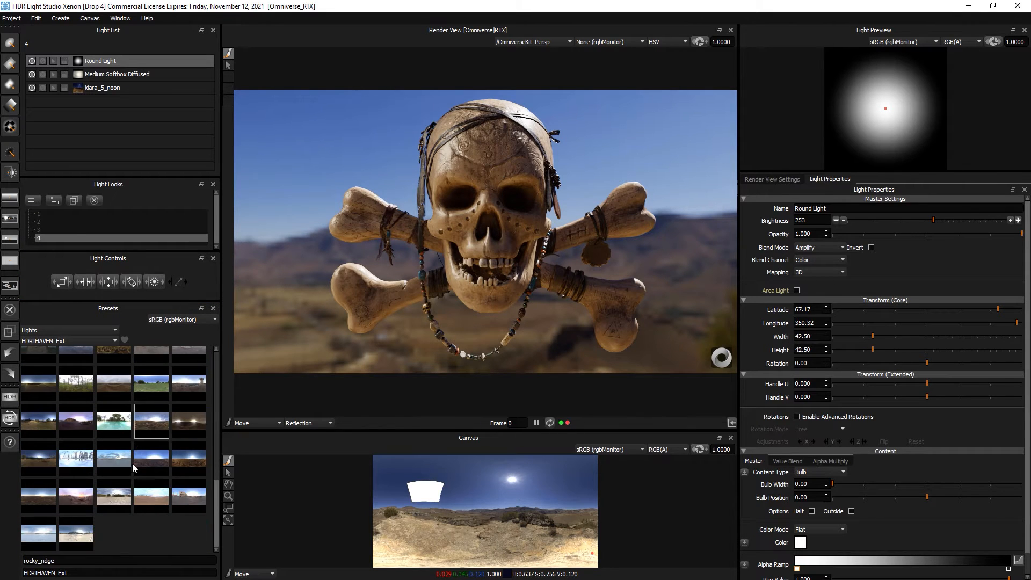
click(189, 458)
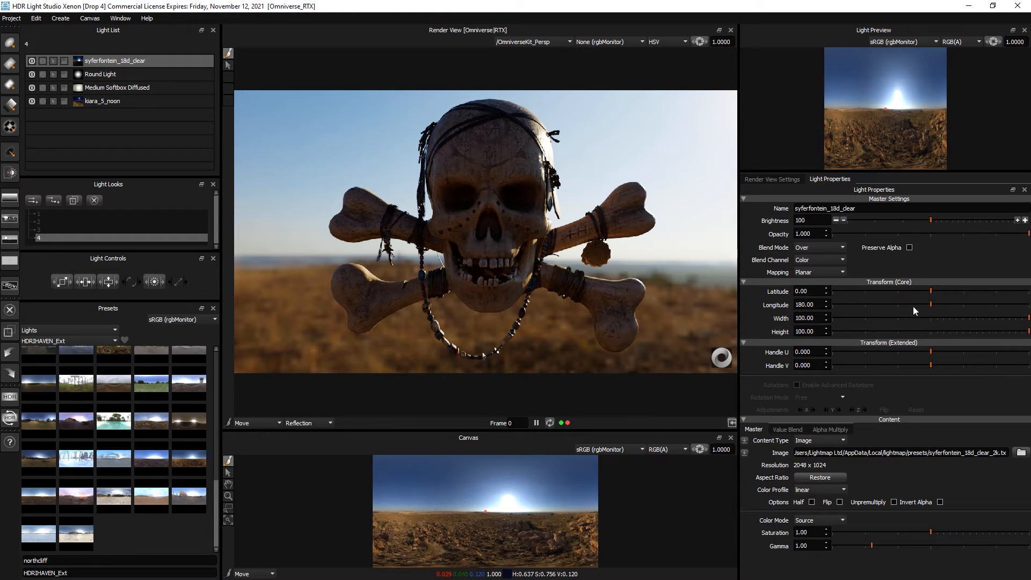
drag(918, 302, 856, 303)
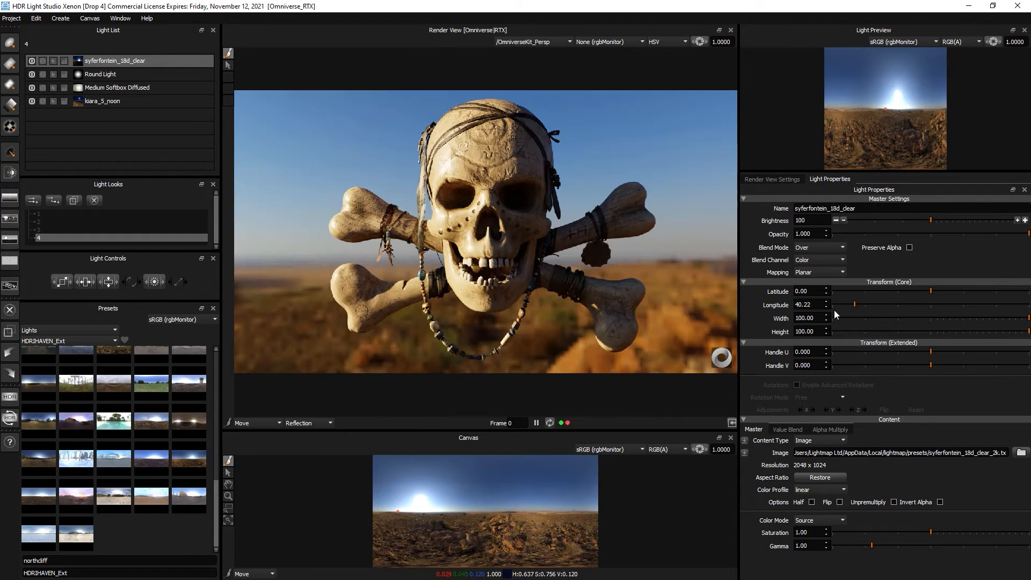
click(109, 76)
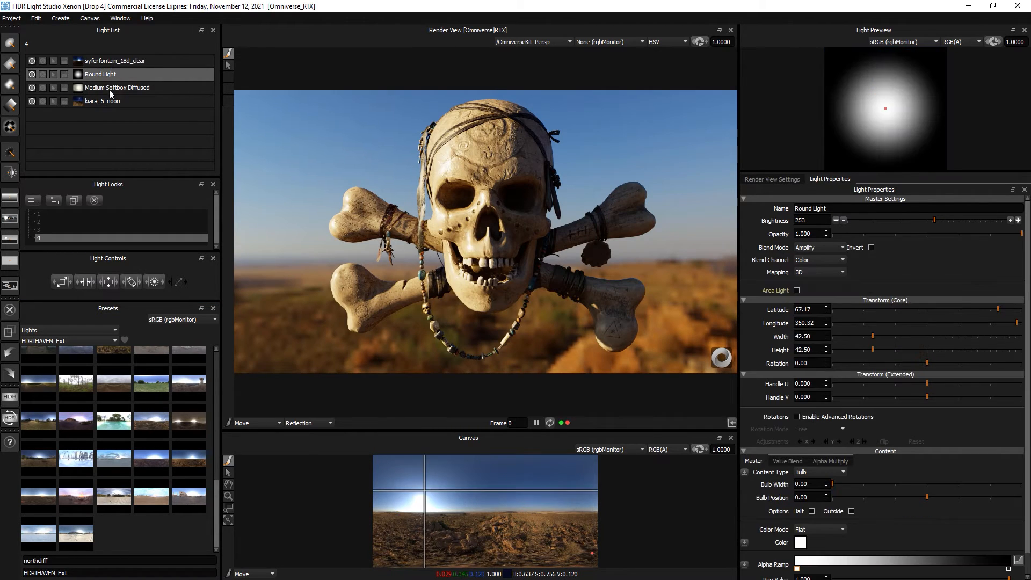
- Delete the old Round Light, softbox and kiara sky lights
shift+click(110, 101)
right_click(109, 101)
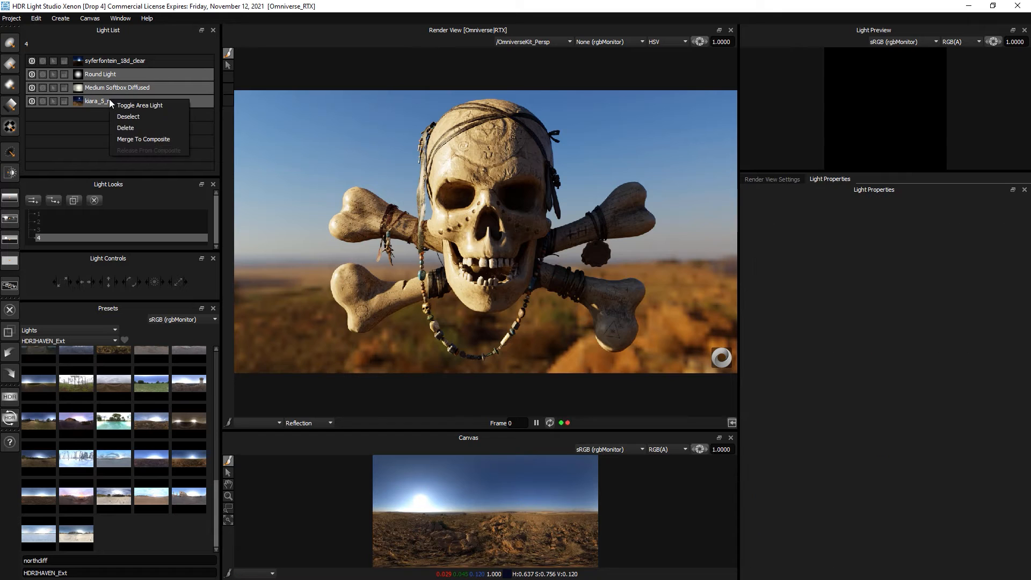
click(132, 128)
click(145, 62)
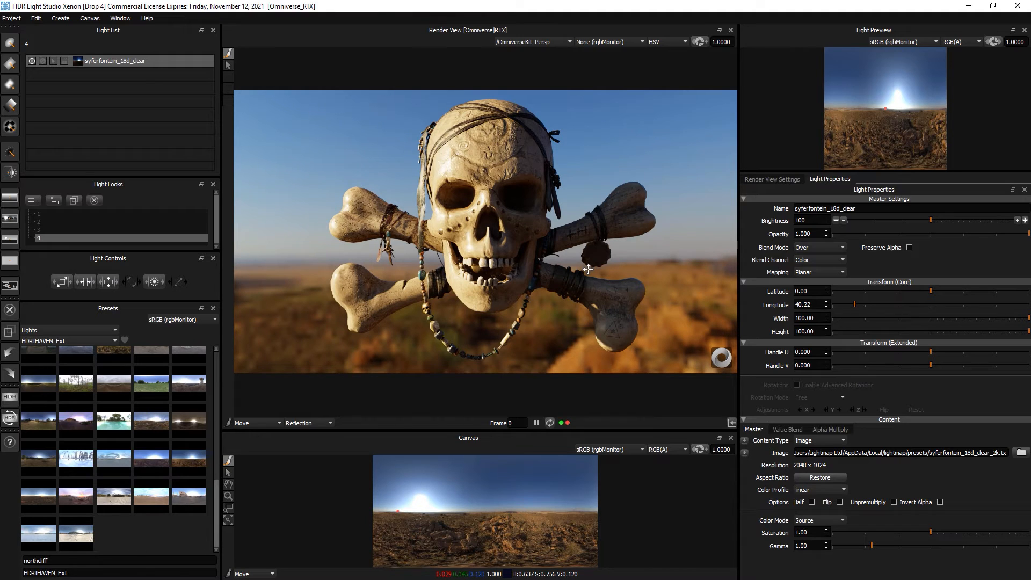
- Add a Round Light aimed at the skull, Amplify-blended at brightness 1184
click(10, 43)
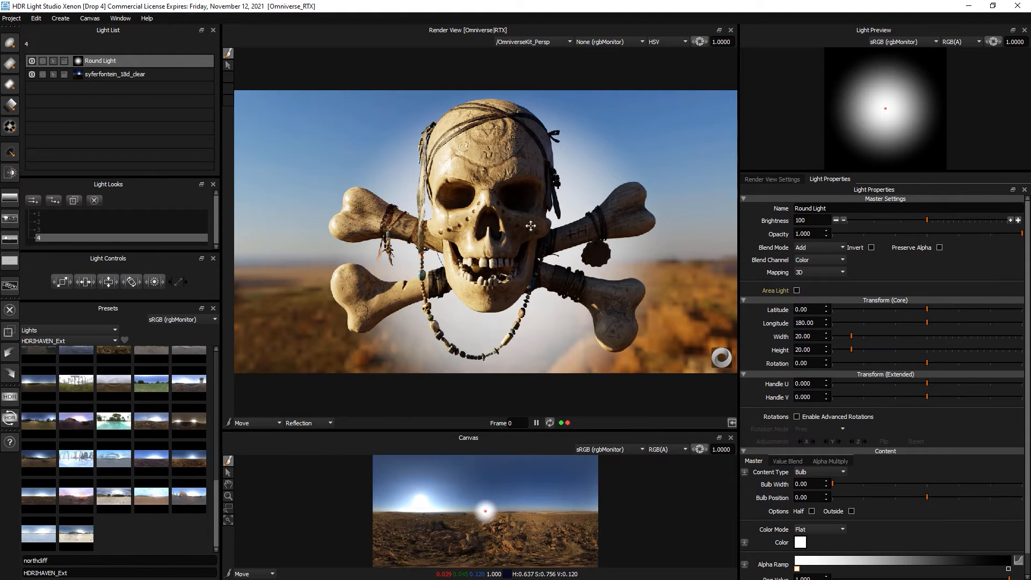
click(541, 171)
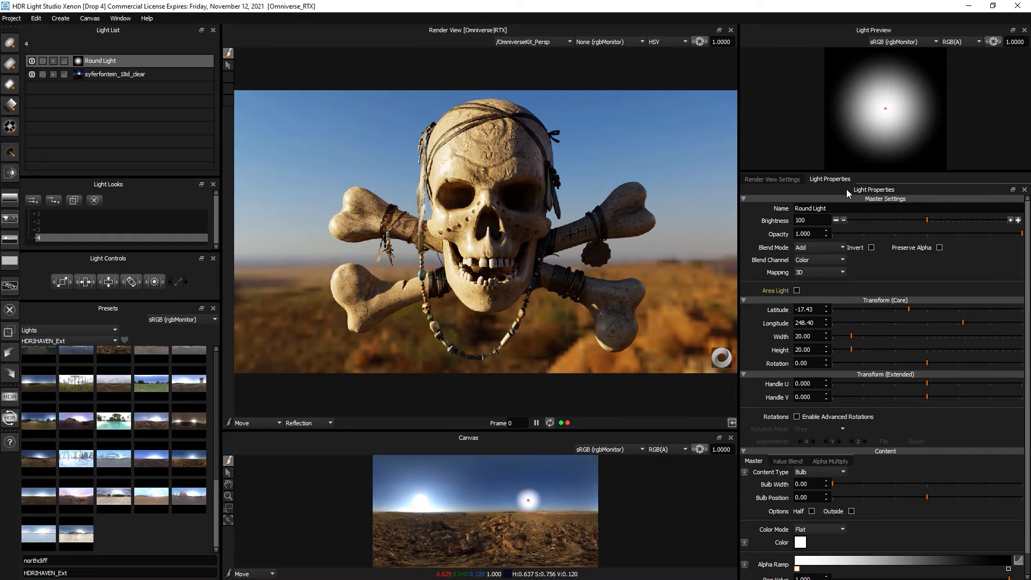
click(956, 219)
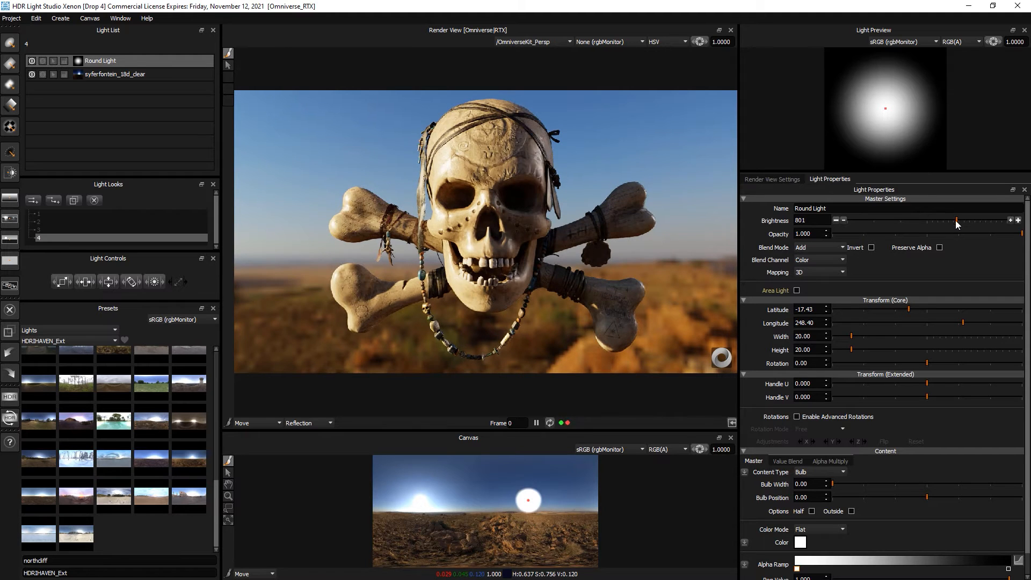
click(815, 248)
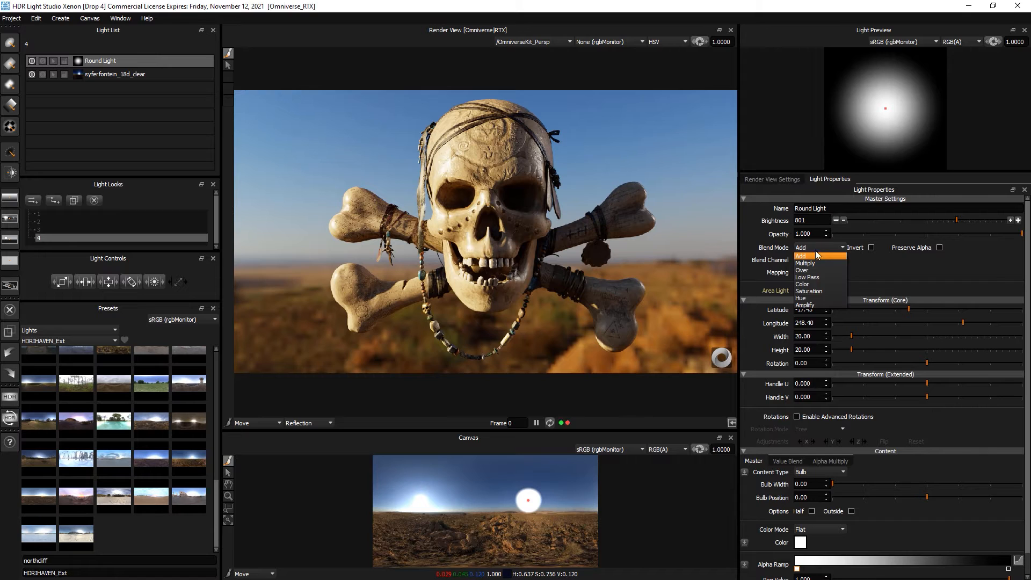
click(818, 305)
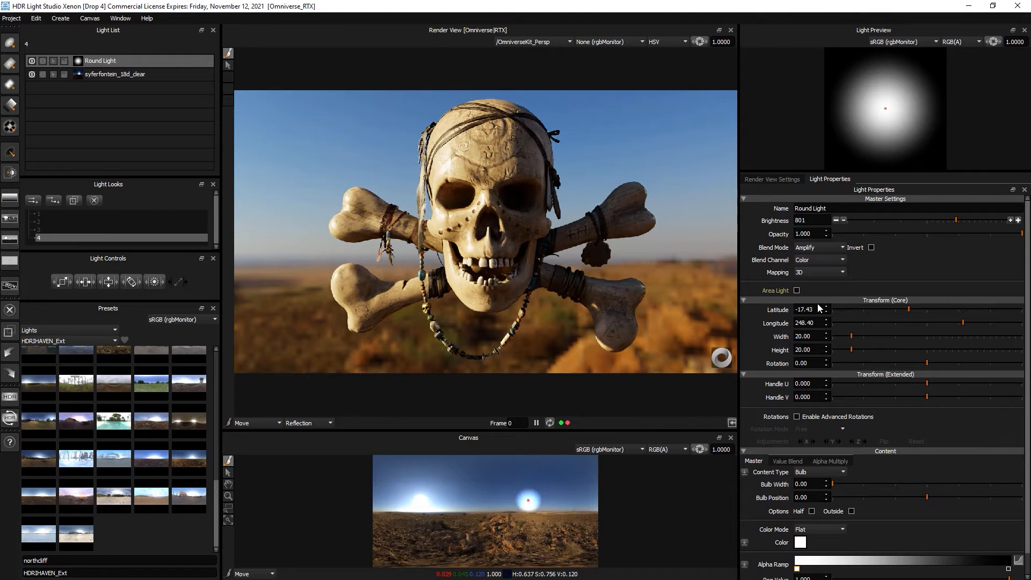
click(972, 220)
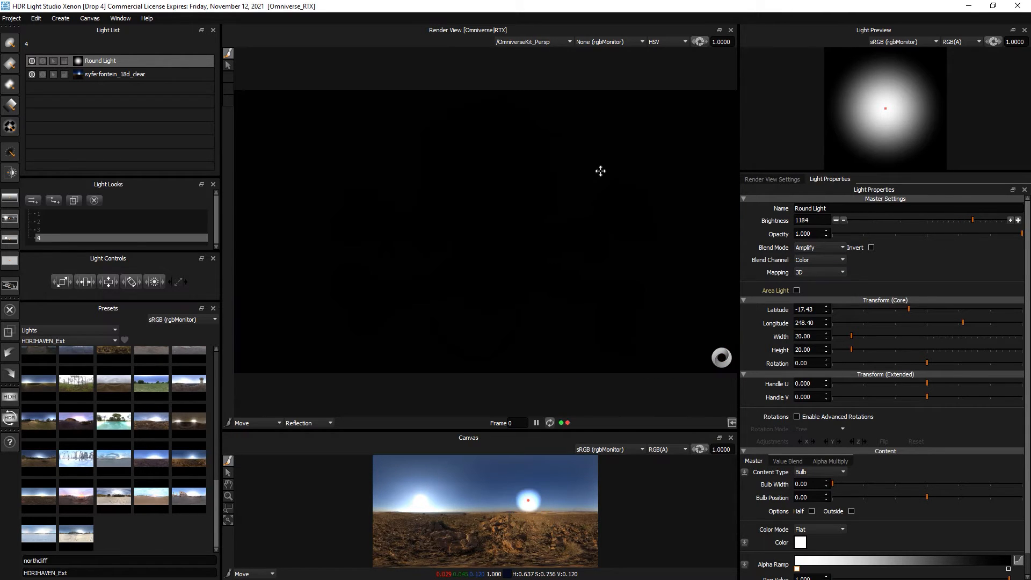
- Enlarge the Round Light to 29.5, compare it on and off, and enlarge the canvas panel
mouse_move(698, 450)
mouse_down()
mouse_move(674, 450)
mouse_move(718, 450)
mouse_up()
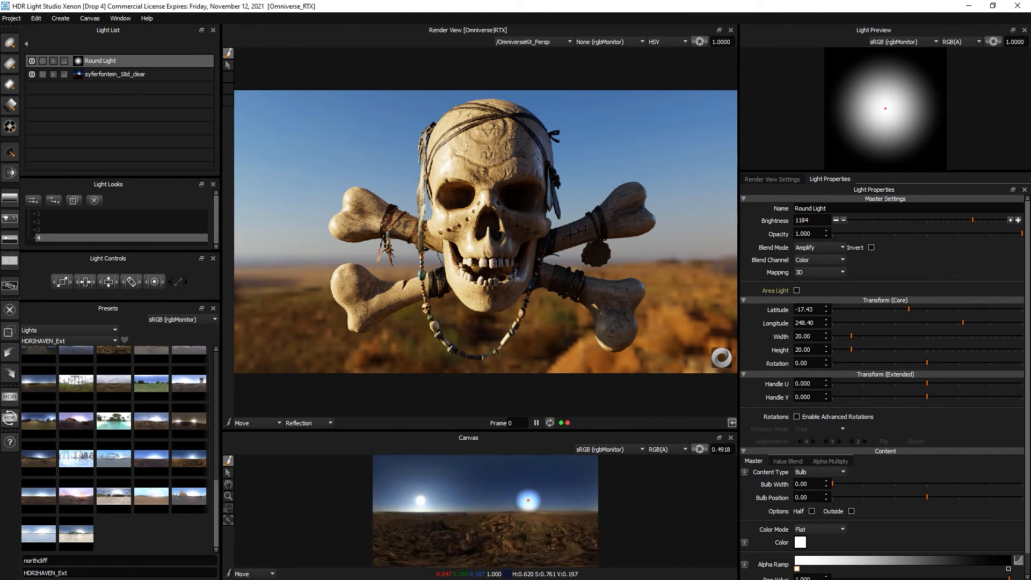
drag(64, 280, 692, 458)
click(699, 449)
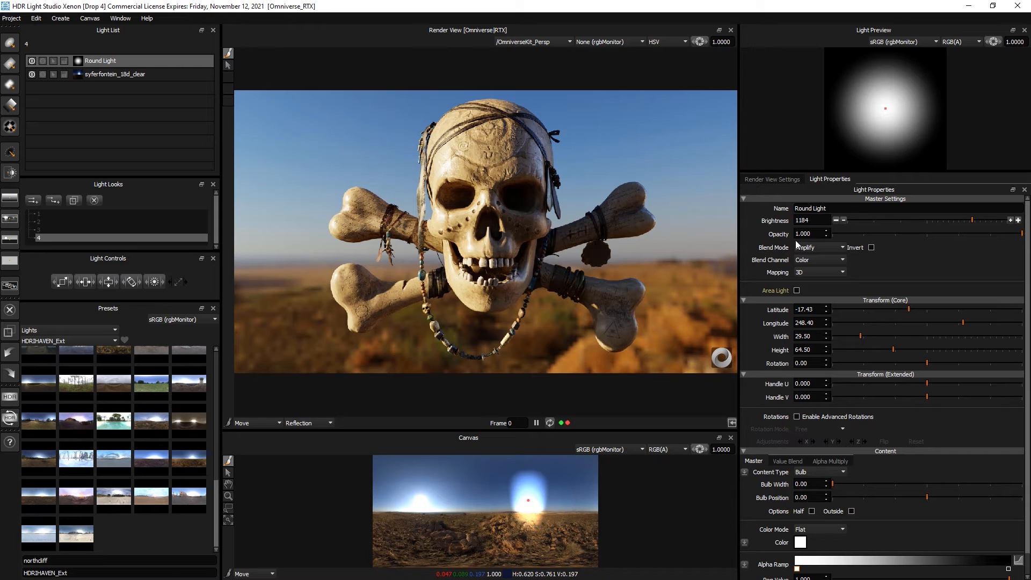
click(32, 61)
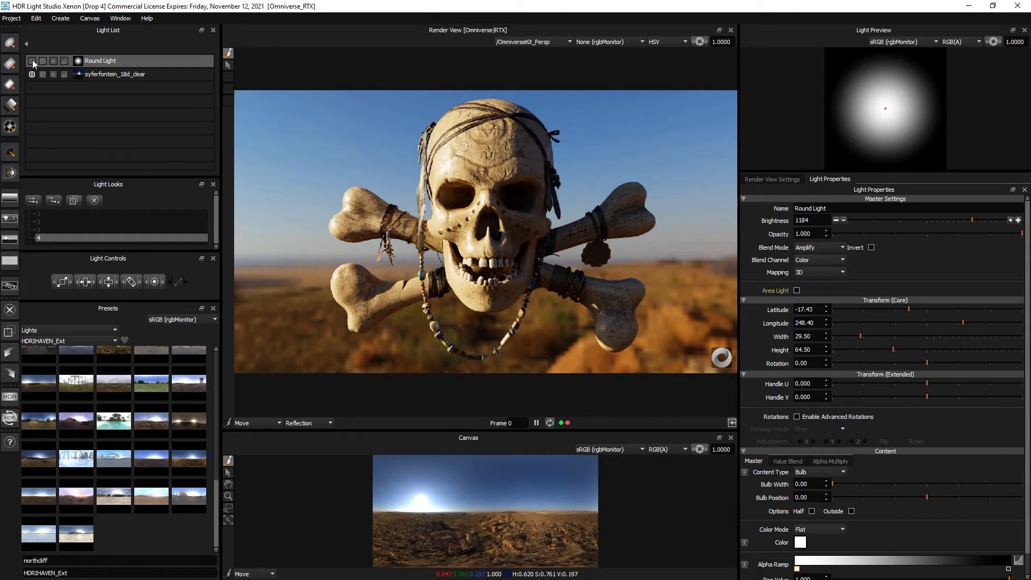
click(32, 61)
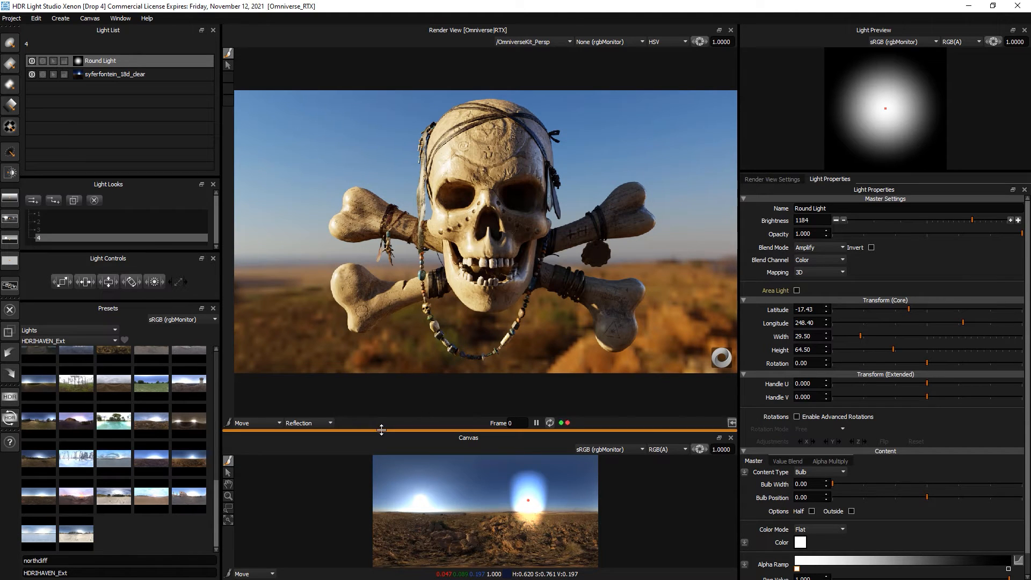
drag(380, 427, 380, 370)
- Enlarge the canvas and place a Sun Shade Light over the sun
mouse_move(699, 390)
mouse_down()
mouse_move(666, 391)
mouse_move(722, 390)
mouse_move(659, 392)
mouse_move(689, 392)
mouse_up()
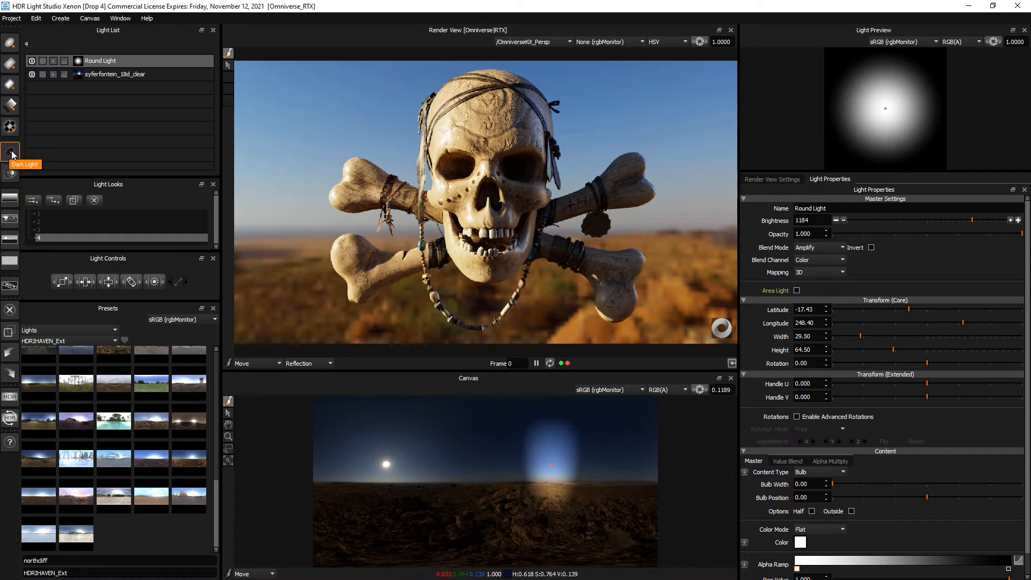
click(11, 173)
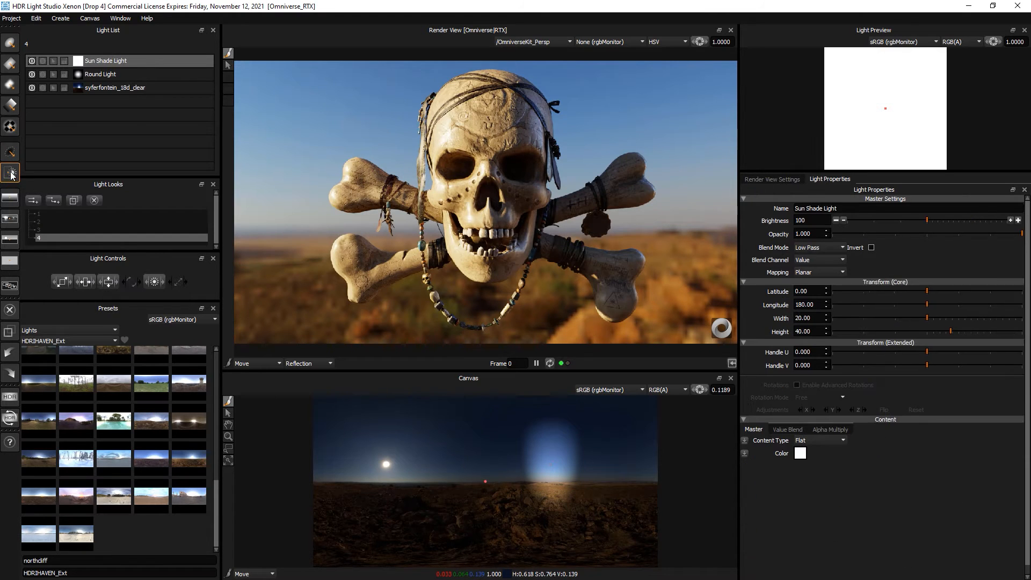
drag(443, 437, 386, 464)
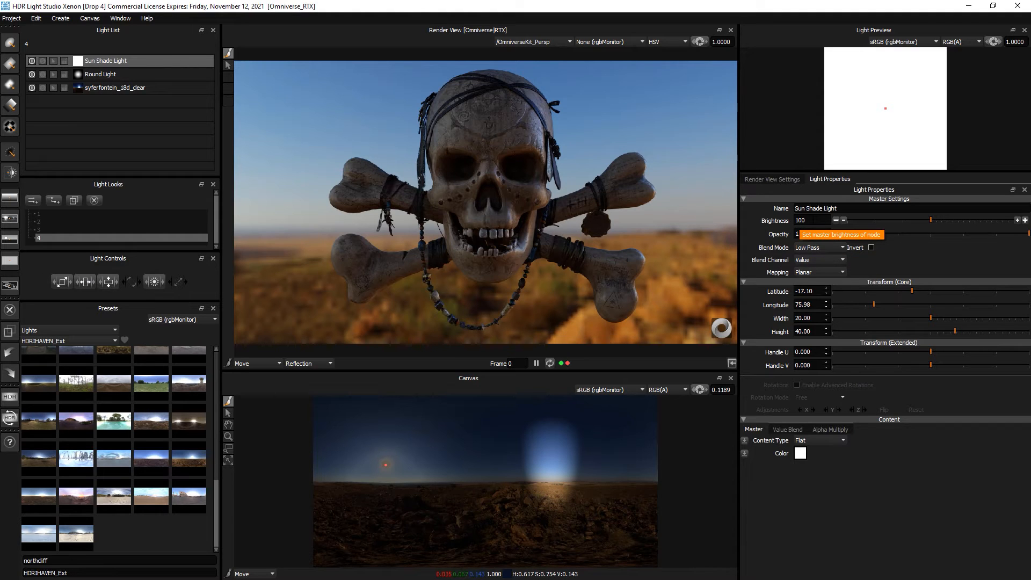
- Tune the sun shade's brightness to 333 and compare the render with it on and off
click(812, 220)
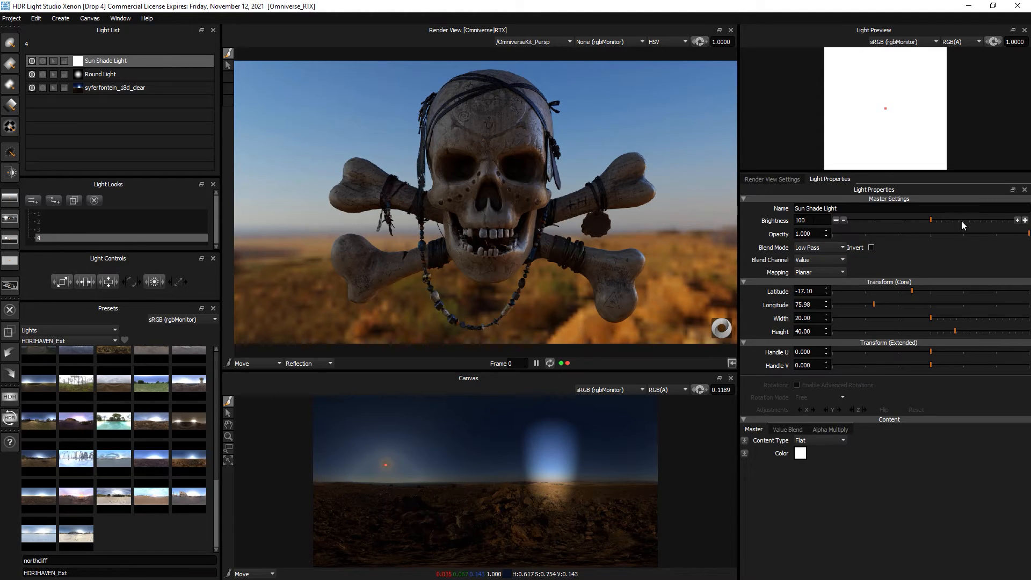
drag(963, 224, 1012, 225)
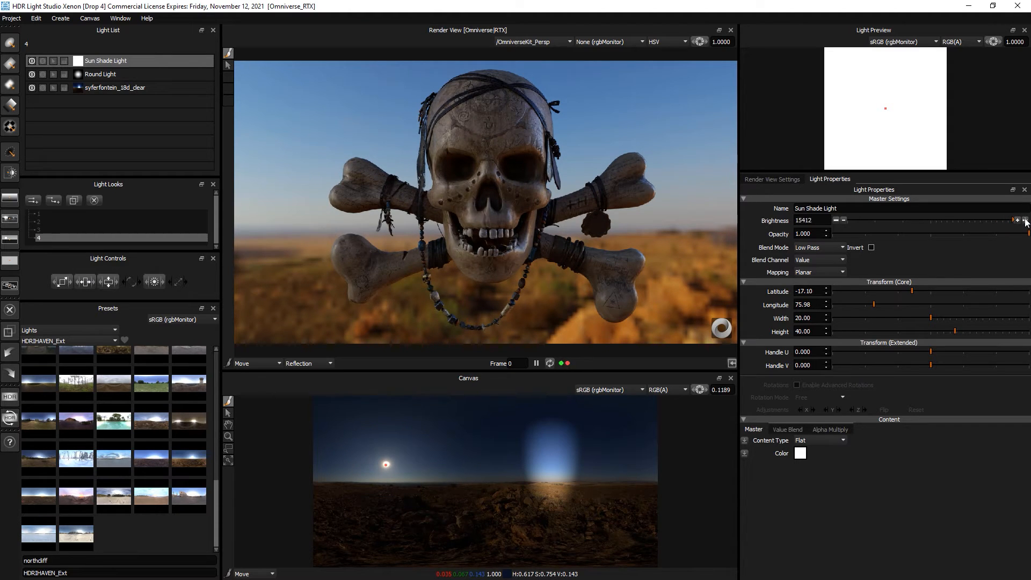
drag(1026, 222, 879, 222)
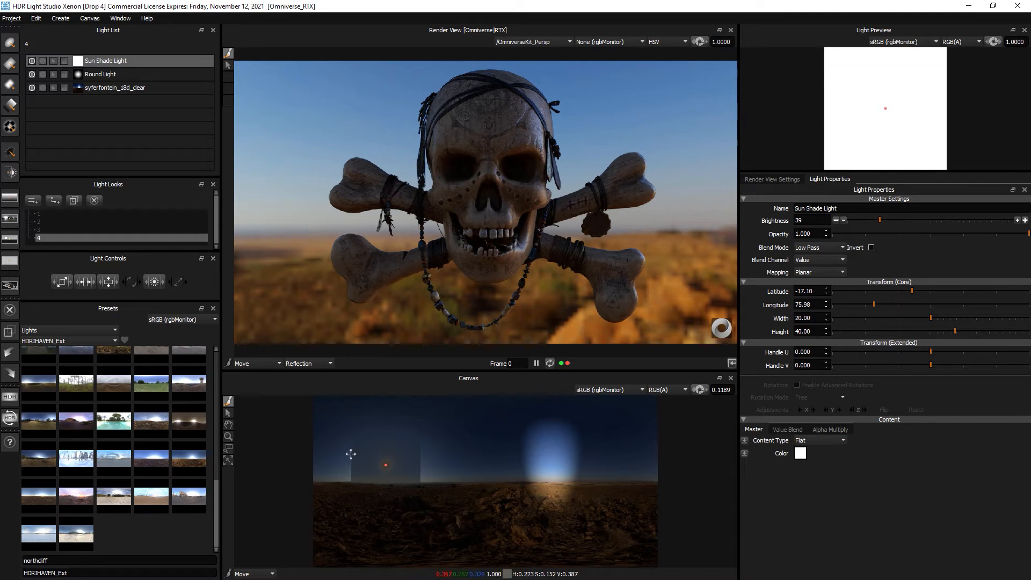
mouse_move(387, 460)
mouse_down()
mouse_move(388, 450)
mouse_move(385, 463)
mouse_up()
drag(911, 220, 940, 219)
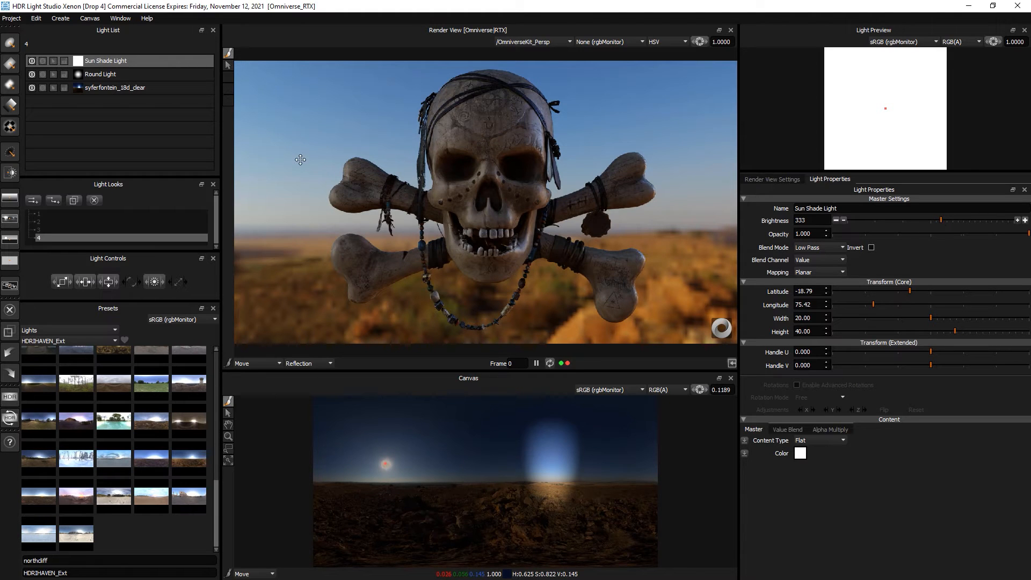
click(32, 61)
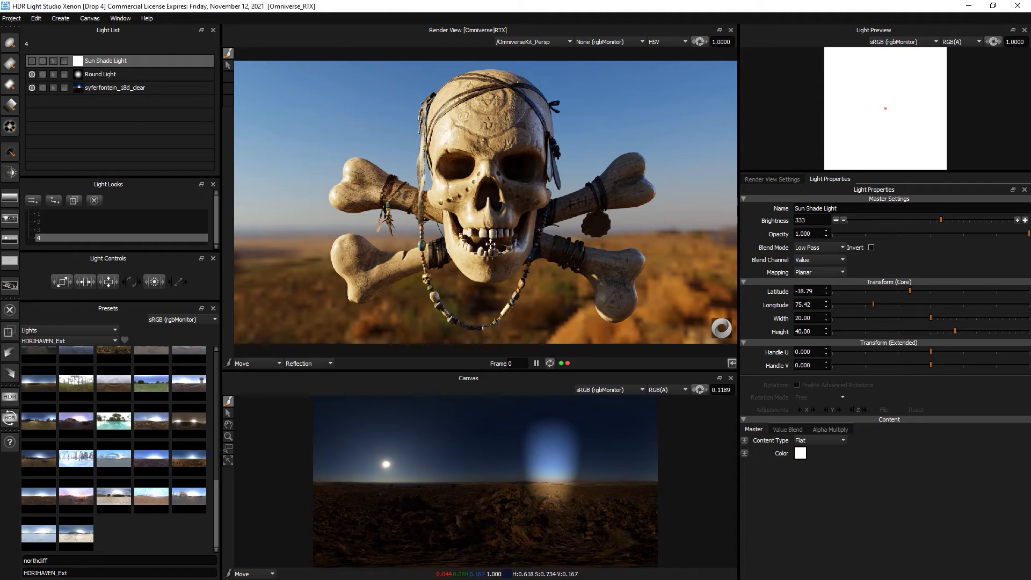
click(32, 61)
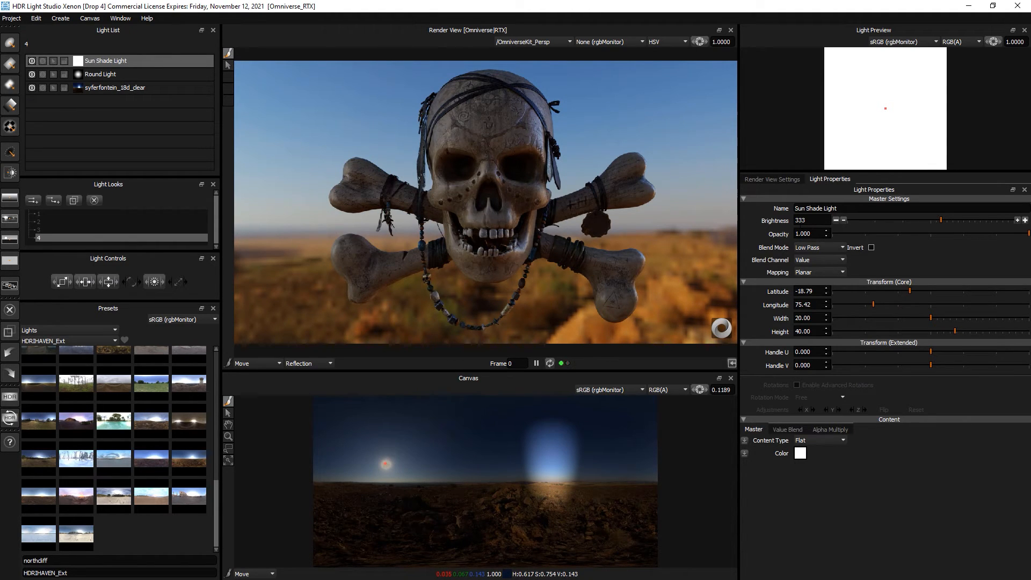
- Set the Sun Shade Light's brightness to 1000000
click(804, 220)
text(100000)
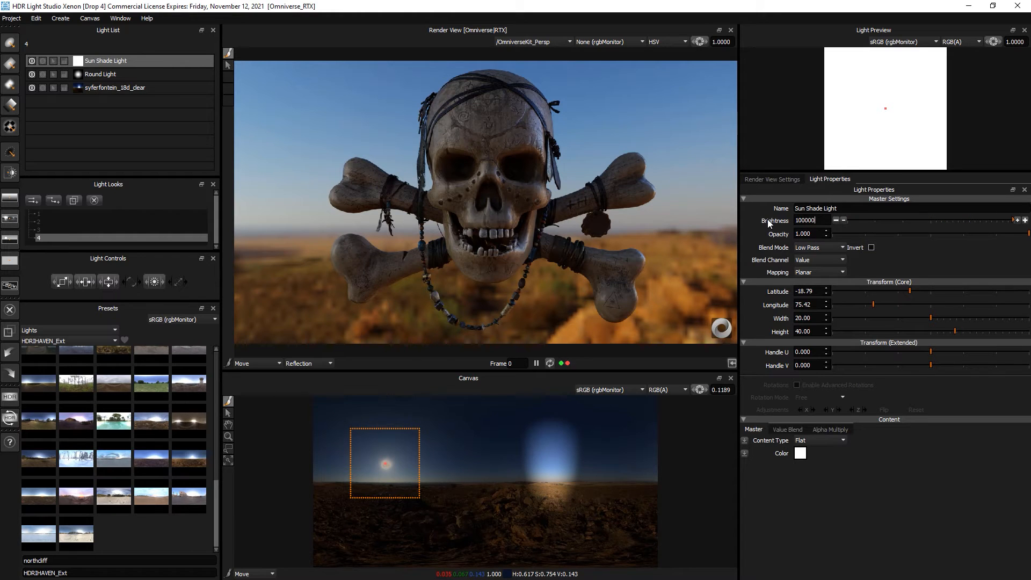
key(Return)
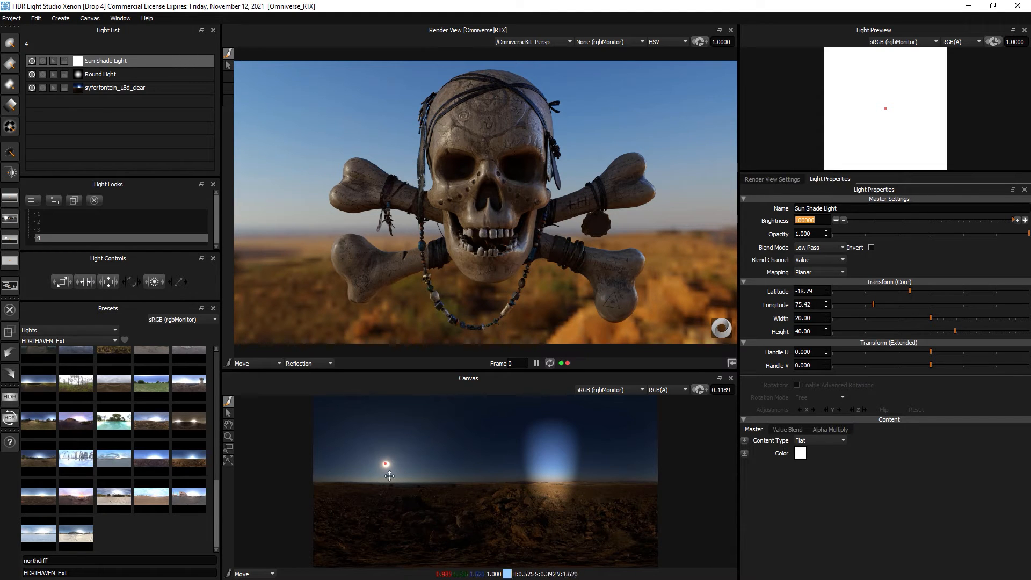
click(823, 220)
text(0)
key(Return)
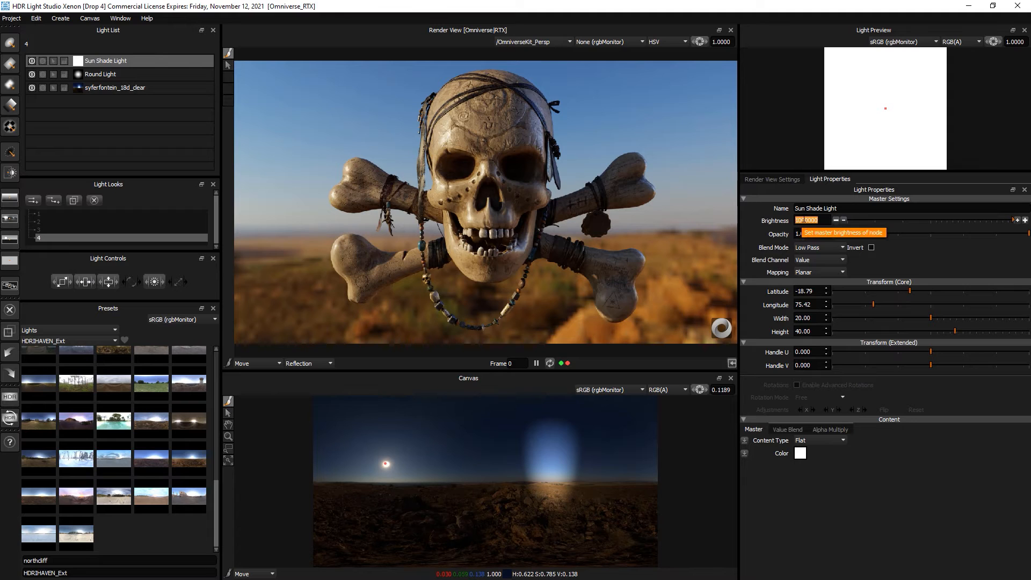
click(820, 220)
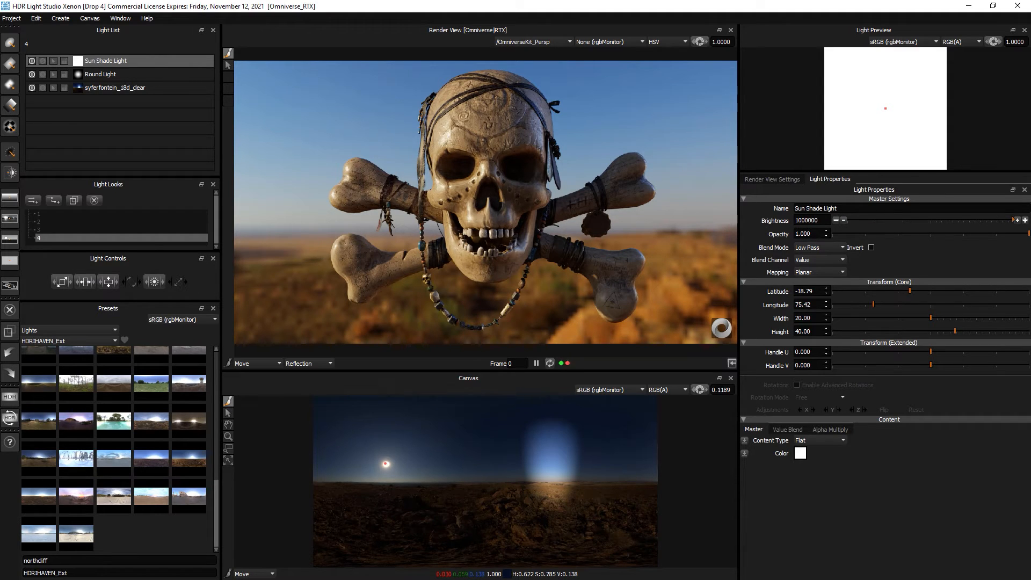
- Compare the sun shade on and off, then add a new white Round Light
click(32, 60)
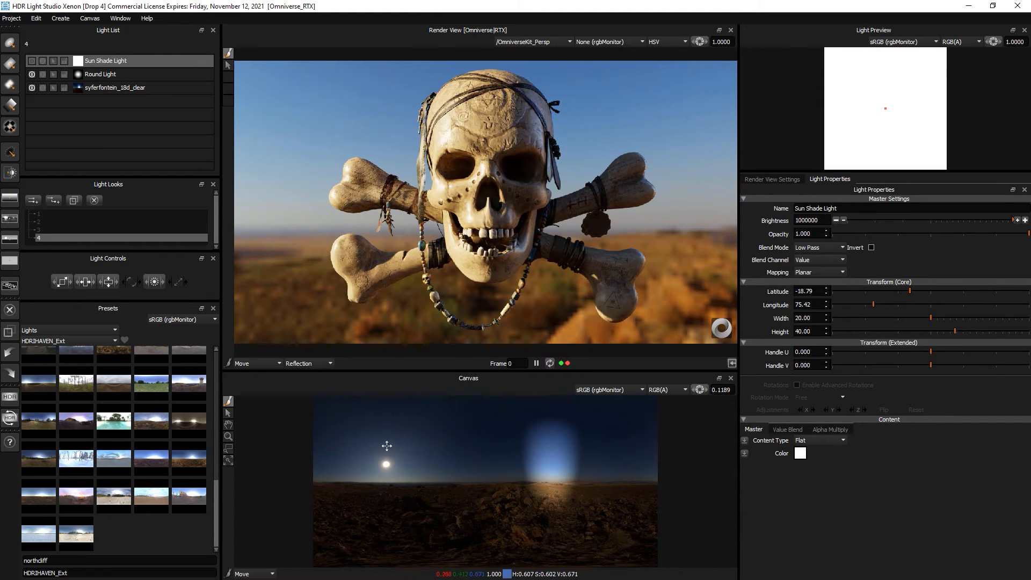
click(31, 61)
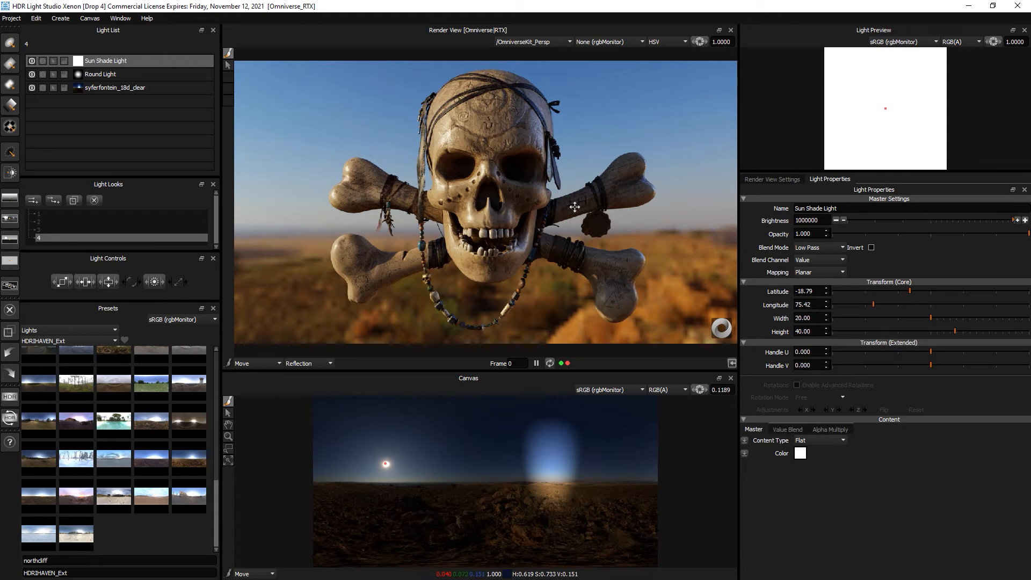
click(10, 43)
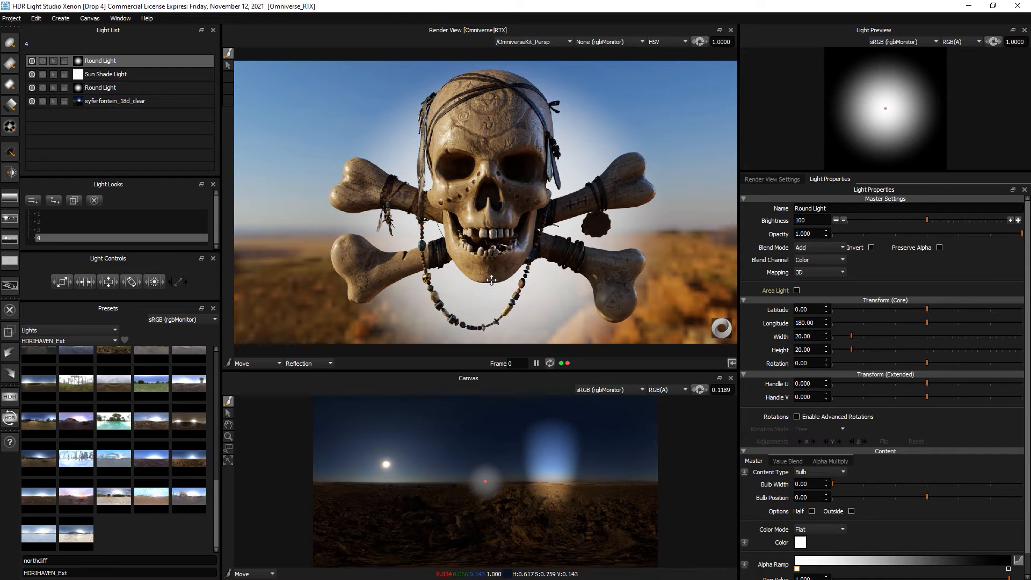
- Raise the new Round Light into the sky, colour it blue and set Color blending
click(489, 72)
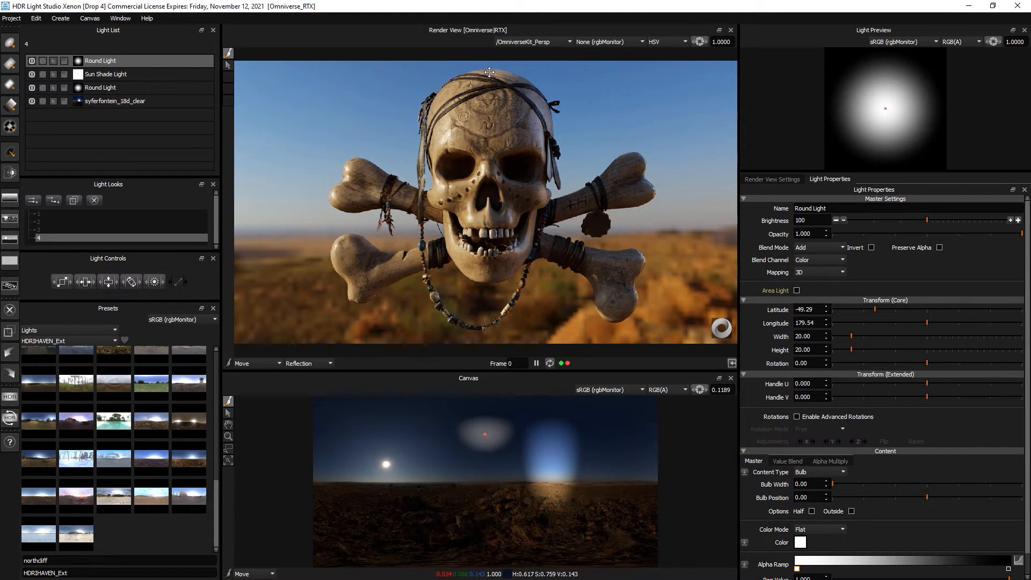
click(489, 73)
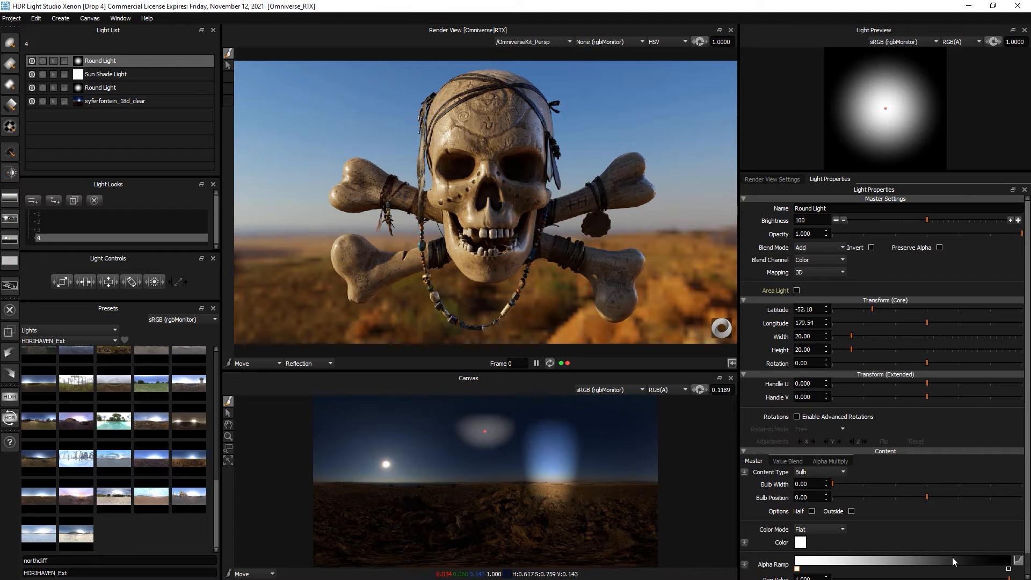
click(800, 542)
click(597, 298)
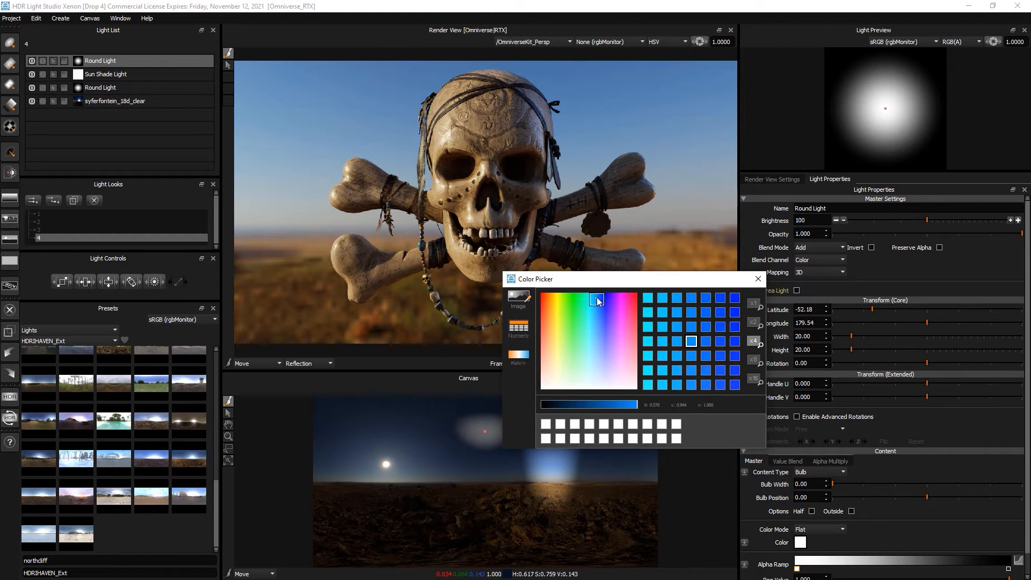
drag(598, 298, 598, 294)
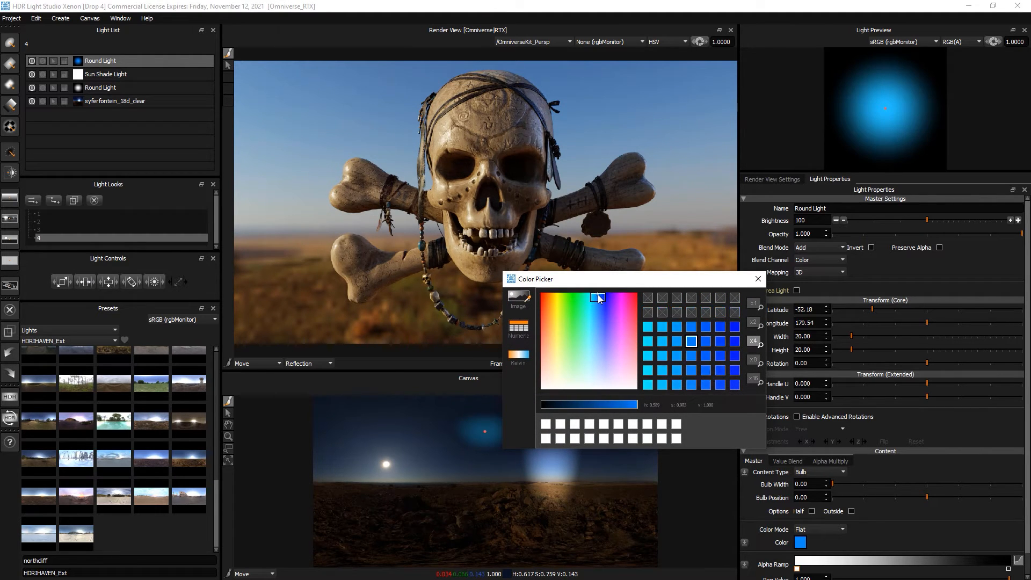
click(757, 280)
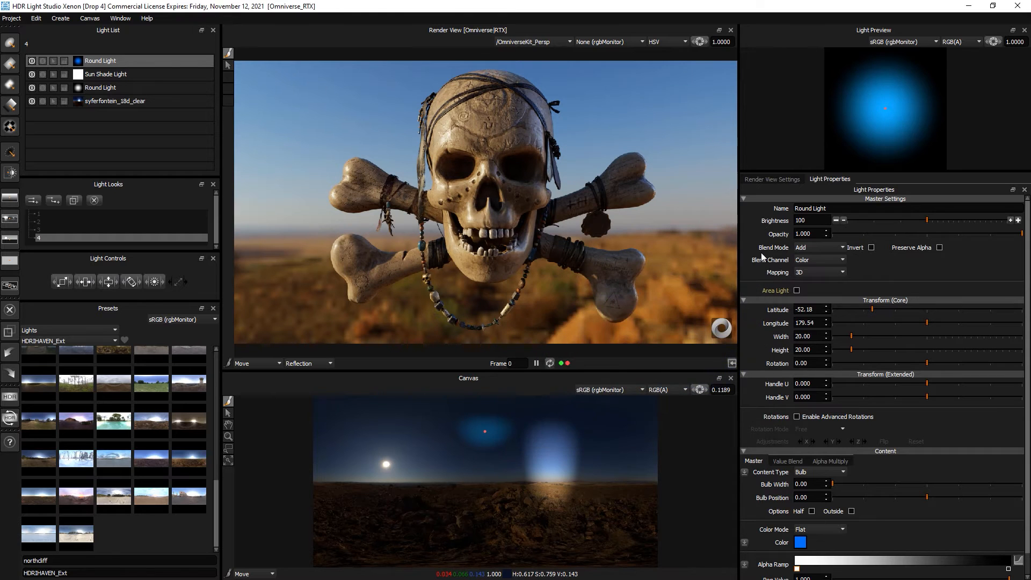
click(806, 248)
click(808, 276)
- Set the blue light to brightness 1770 and width 37 beside the sun, then switch it off
click(986, 221)
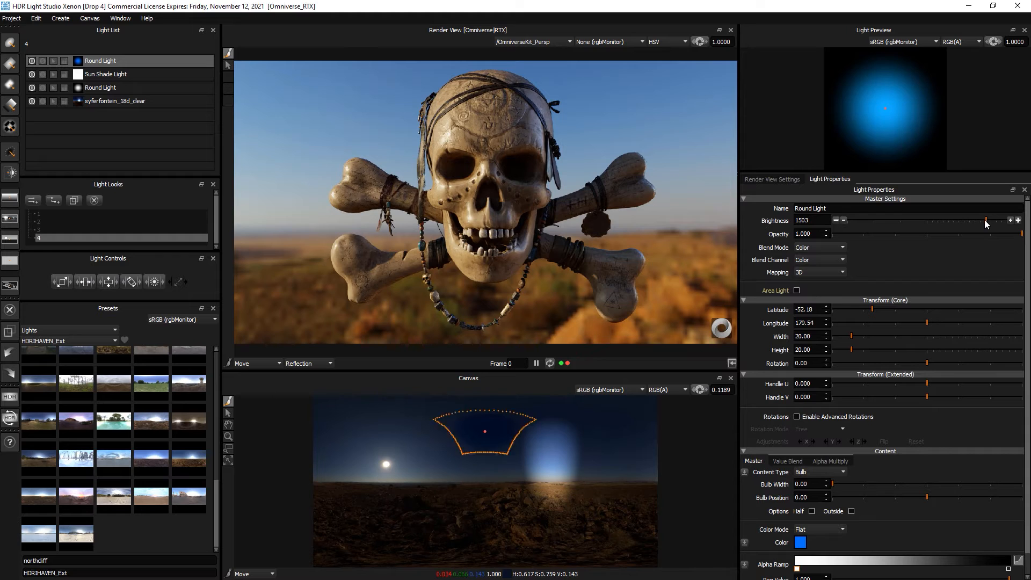
drag(63, 280, 149, 275)
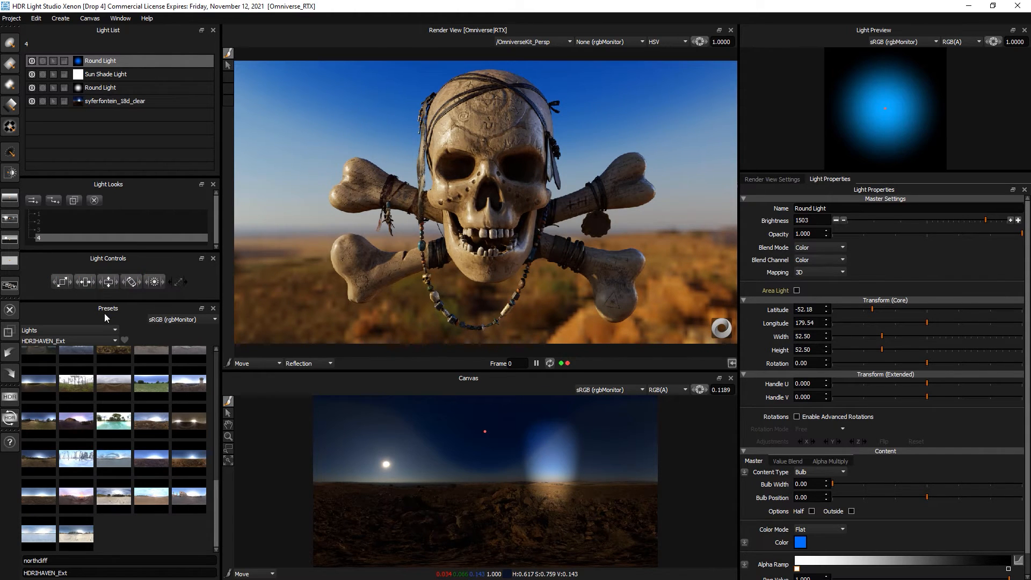
mouse_move(474, 428)
mouse_down()
mouse_move(485, 407)
mouse_move(483, 417)
mouse_up()
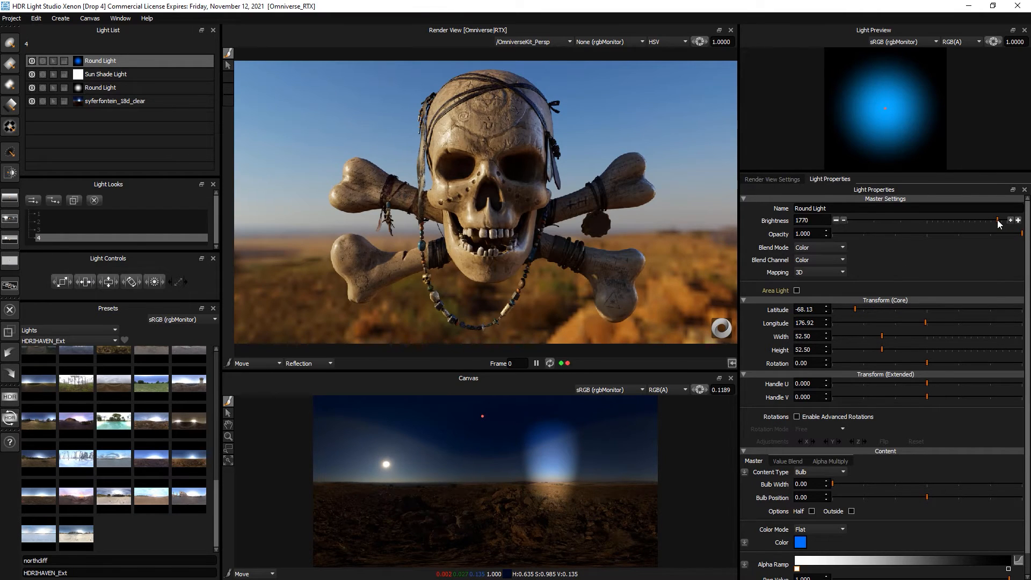
click(32, 61)
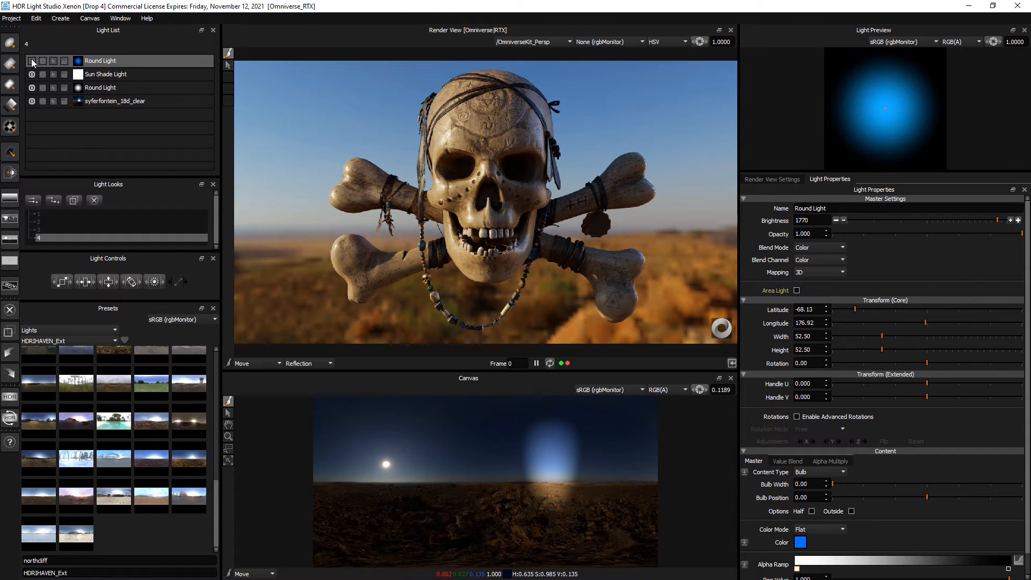
click(32, 61)
click(32, 60)
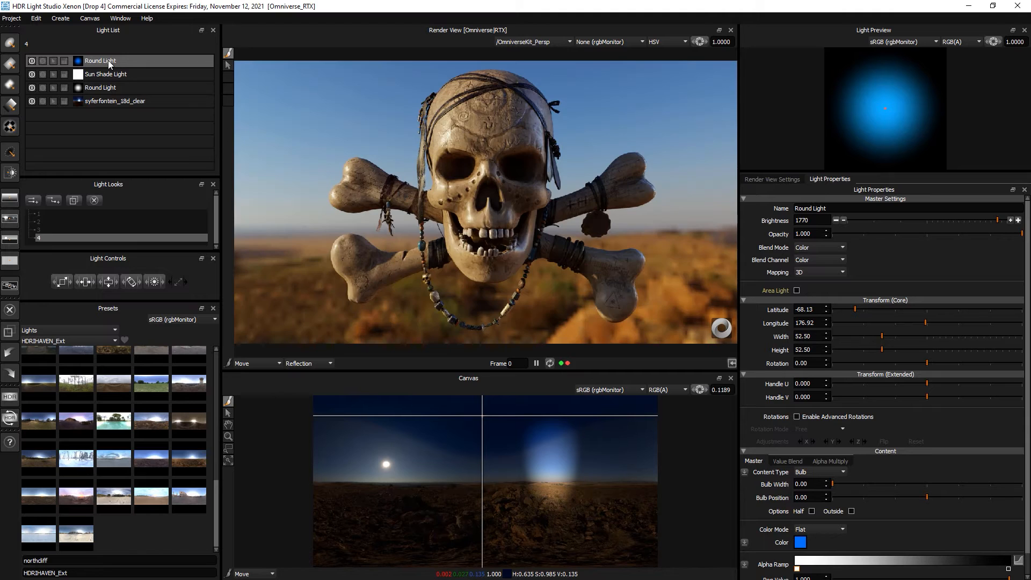
drag(539, 474, 548, 467)
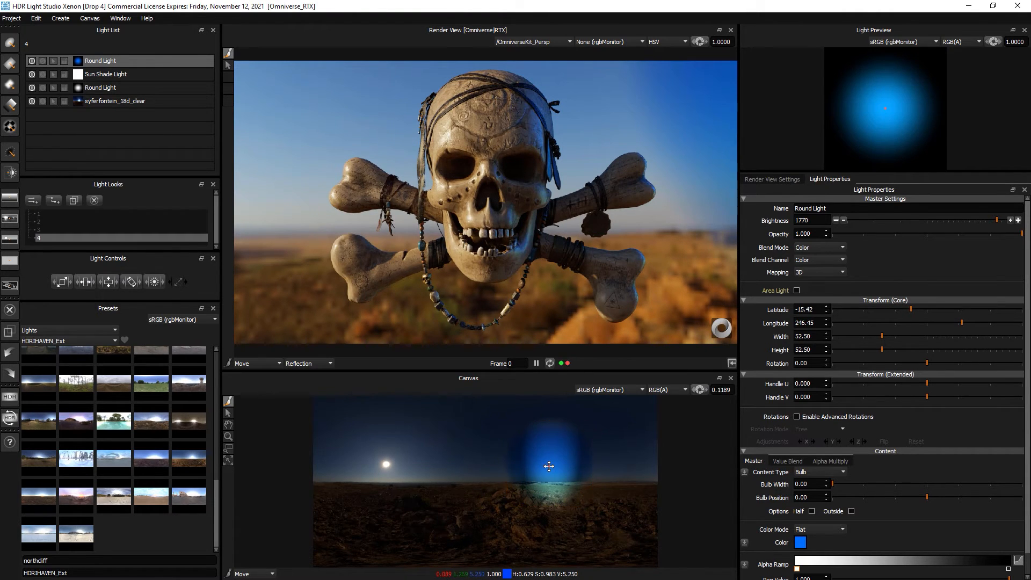
drag(85, 282, 70, 291)
click(32, 60)
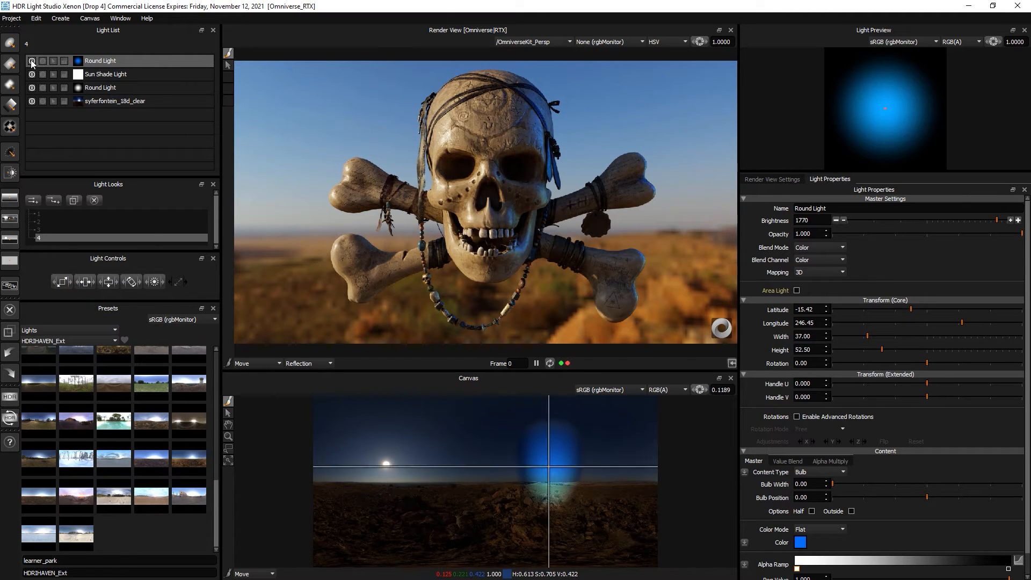
- Recolour the second Round Light (brightness 1184) blue and reset canvas exposure to 1.0
click(100, 87)
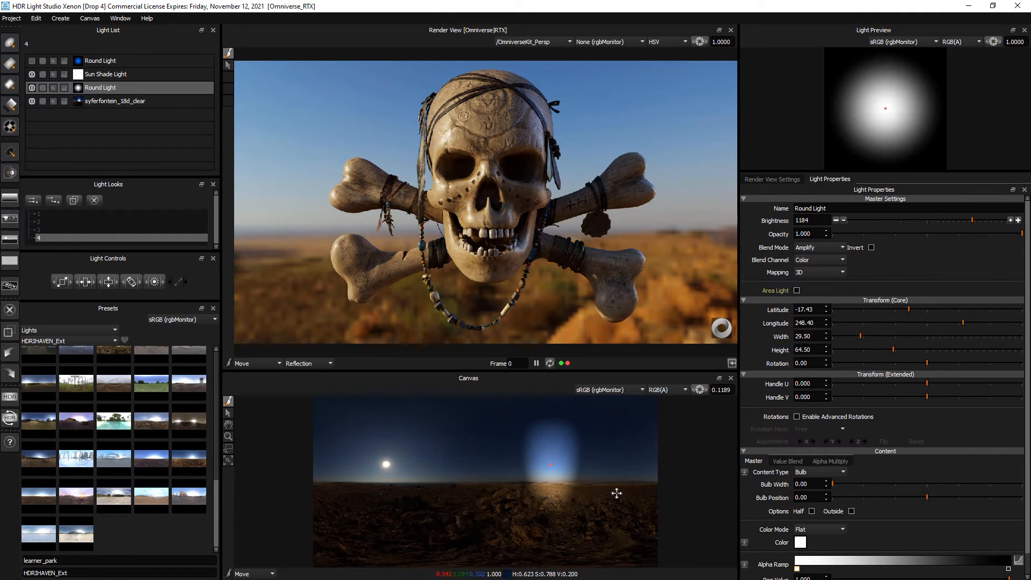
click(800, 542)
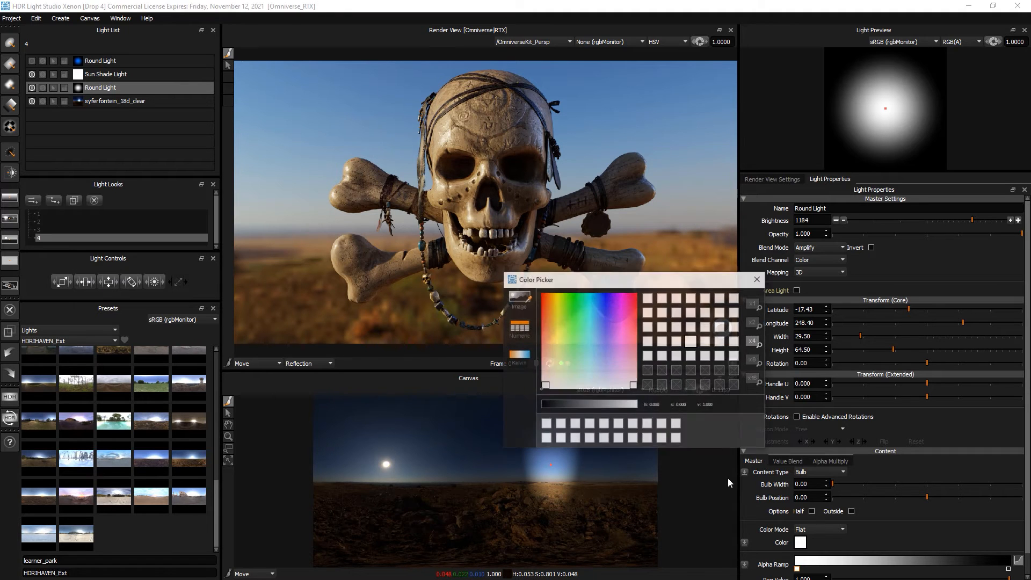
drag(594, 324, 602, 296)
click(758, 279)
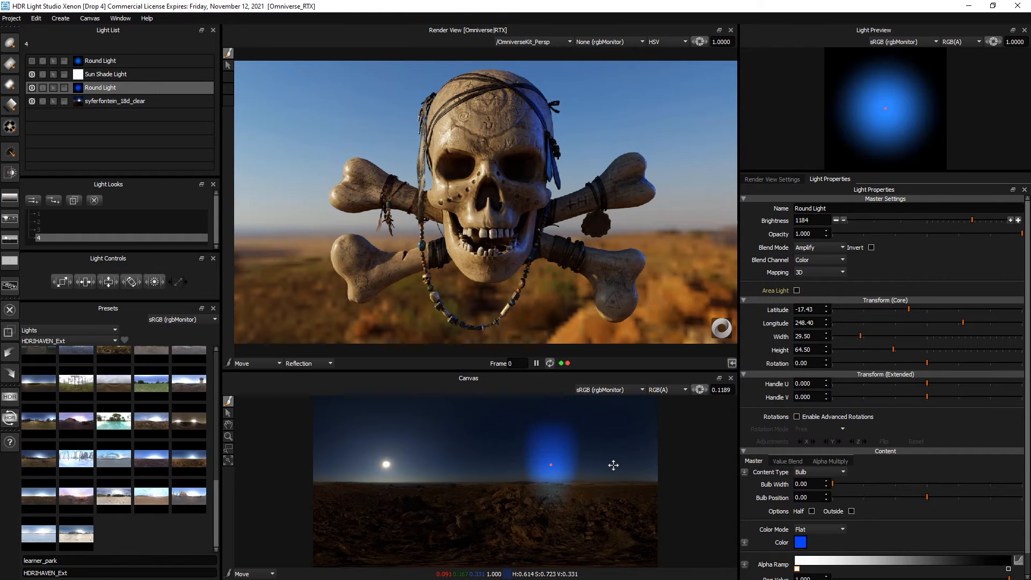
click(699, 391)
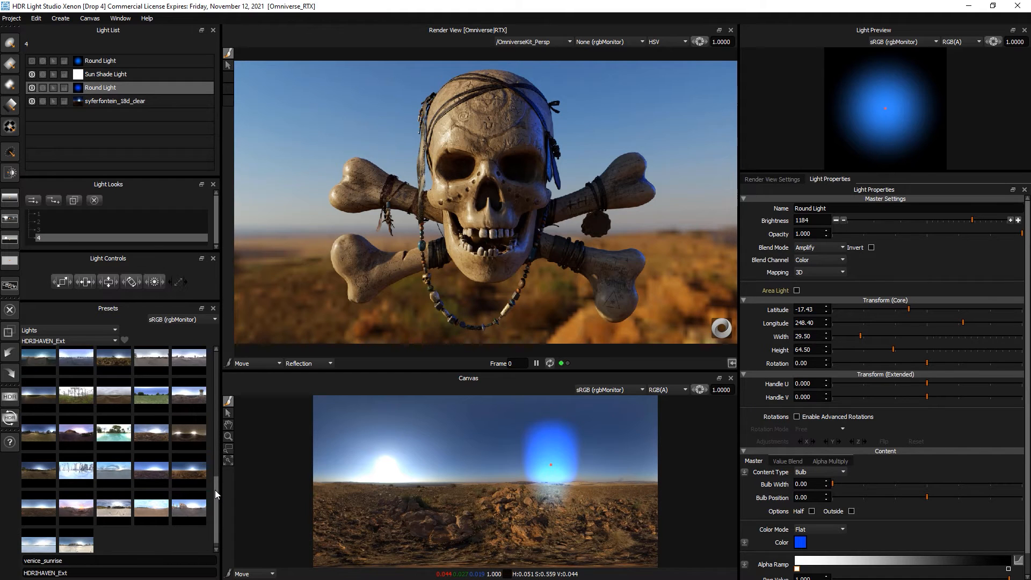
- Try the venice_sunrise environment, delete it, and add tiber_island instead
click(187, 502)
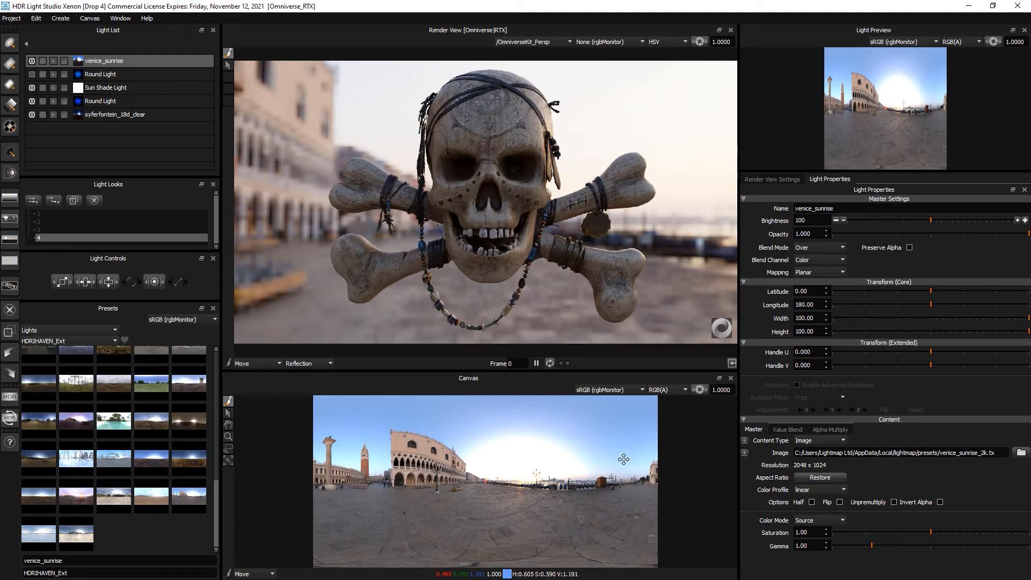
right_click(129, 61)
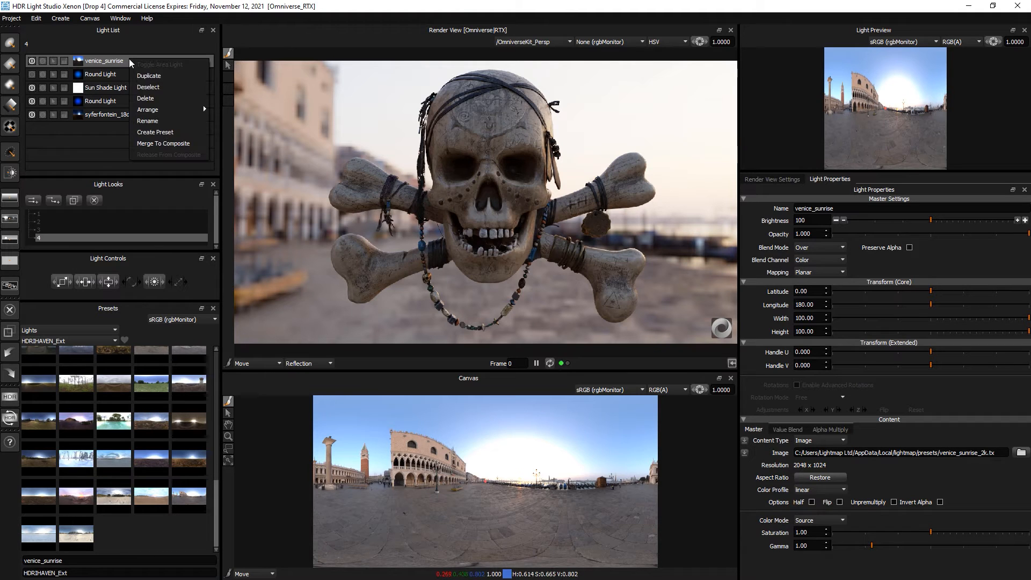
click(146, 98)
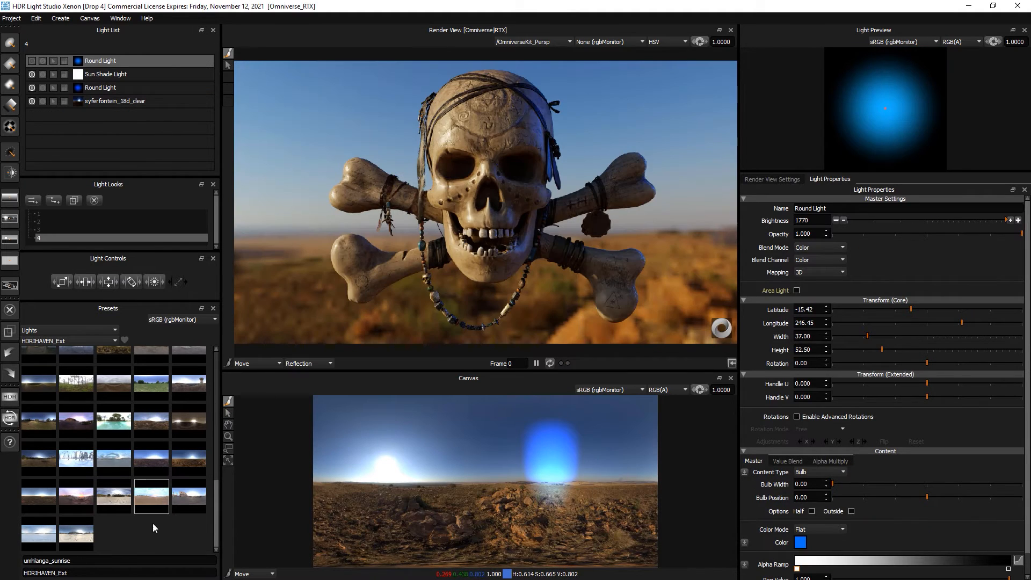
click(126, 502)
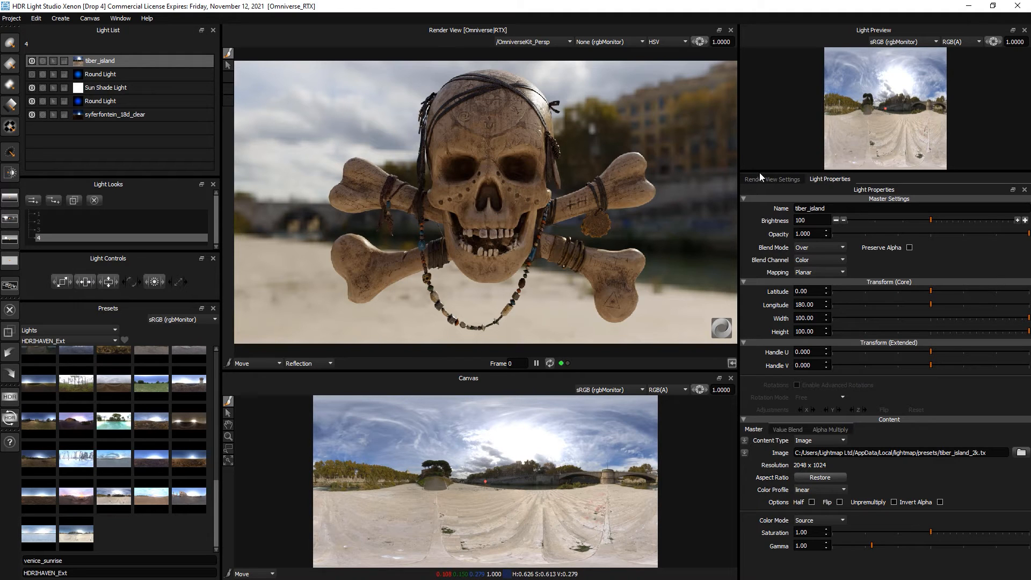
- Activate Alpha Multiply on the tiber_island light with a linear Gradient mask
drag(760, 173, 759, 131)
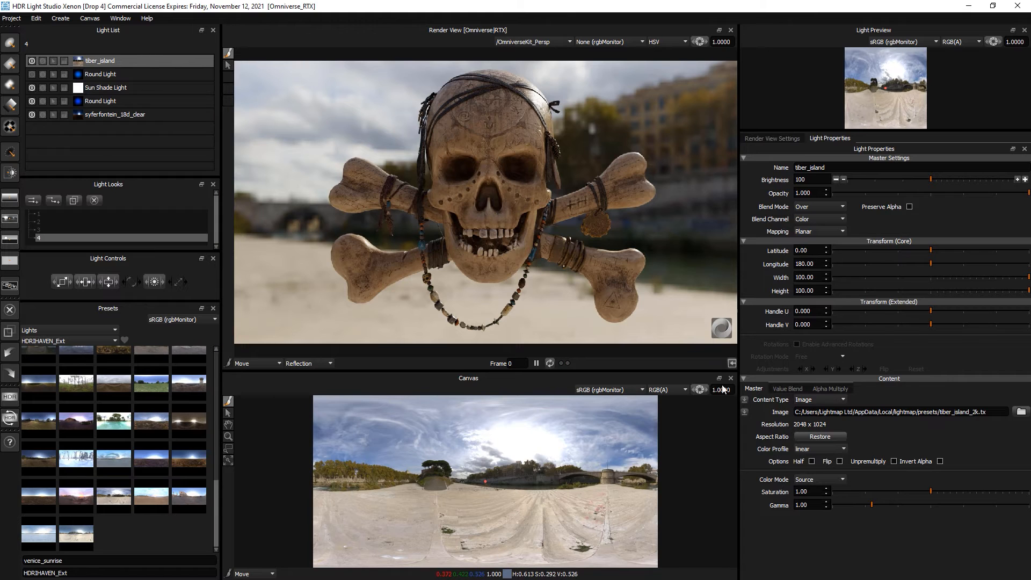
click(826, 388)
click(796, 399)
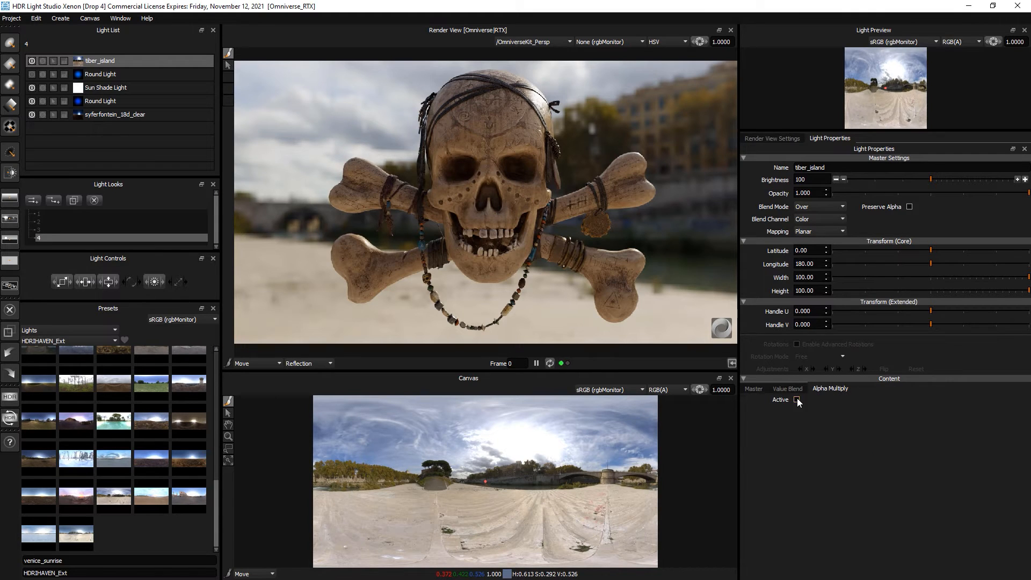
click(815, 421)
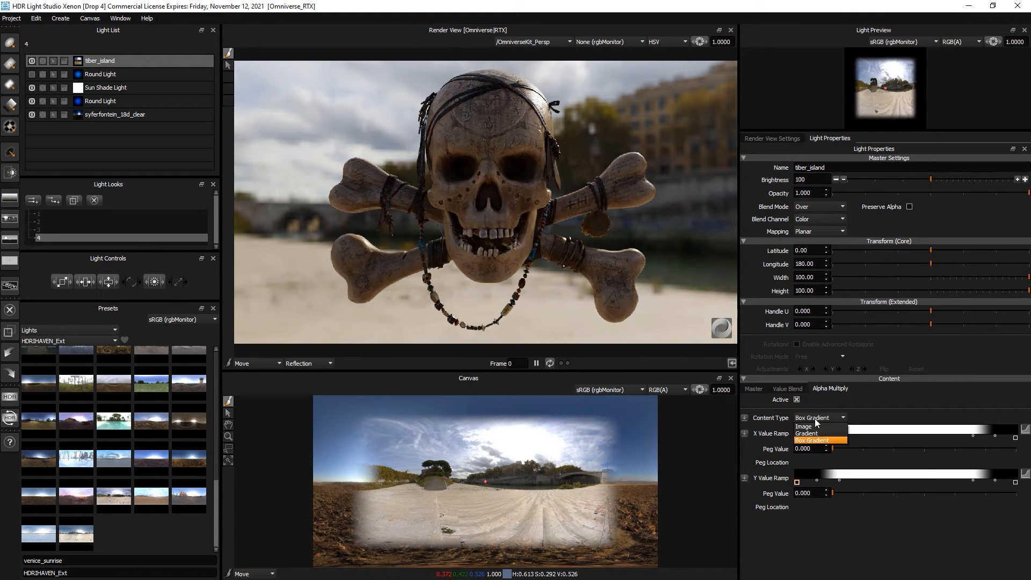
click(816, 433)
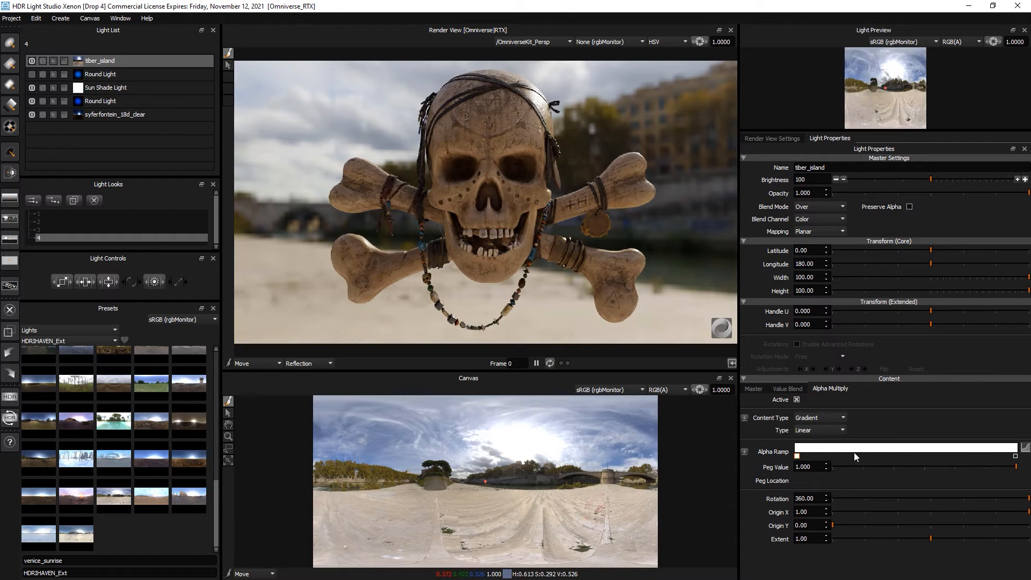
- Add and adjust alpha ramp pegs so only the ground shows, with a peg at 0.438
click(900, 453)
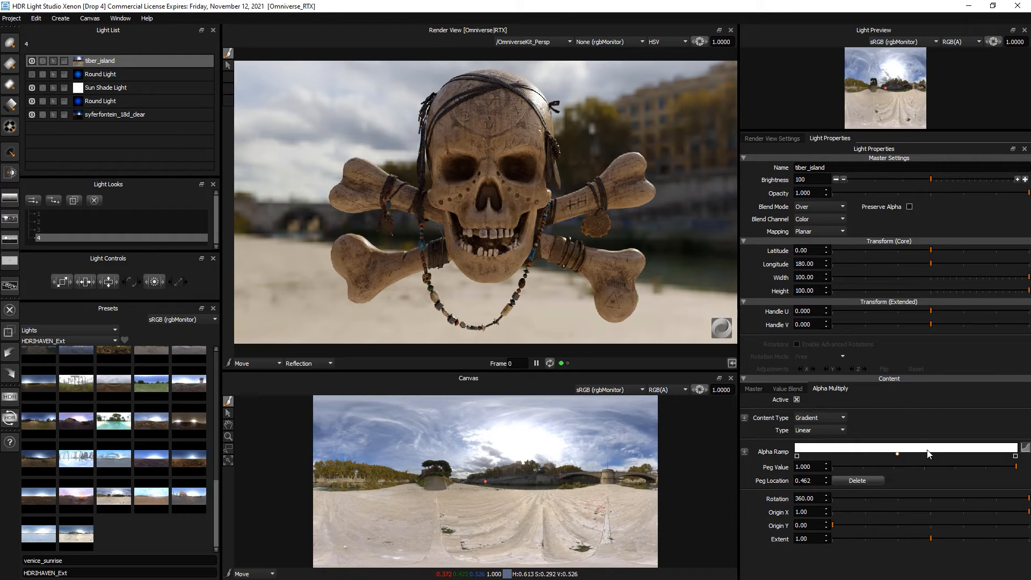
drag(917, 466, 828, 471)
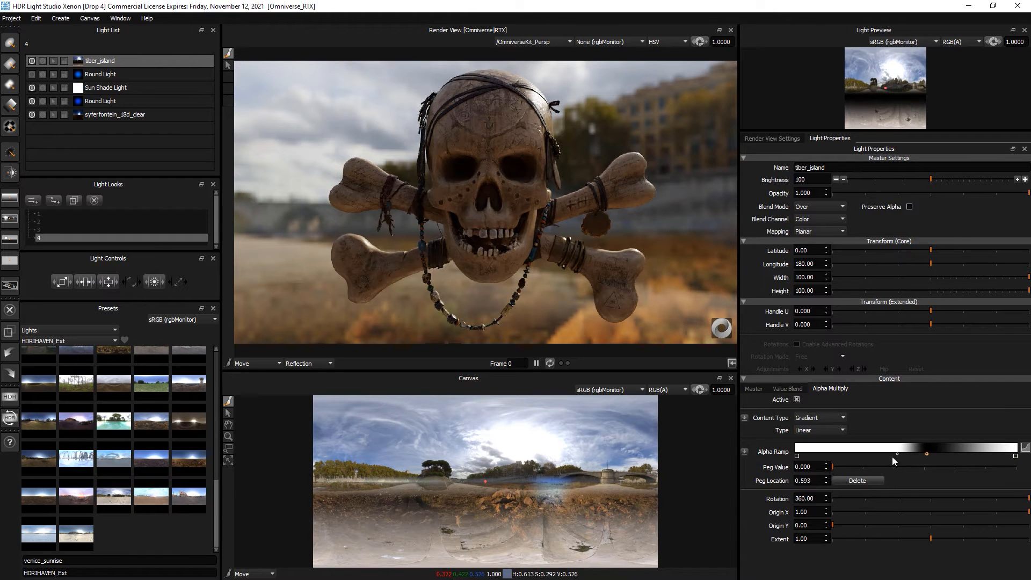
click(897, 454)
drag(893, 466, 821, 469)
click(797, 457)
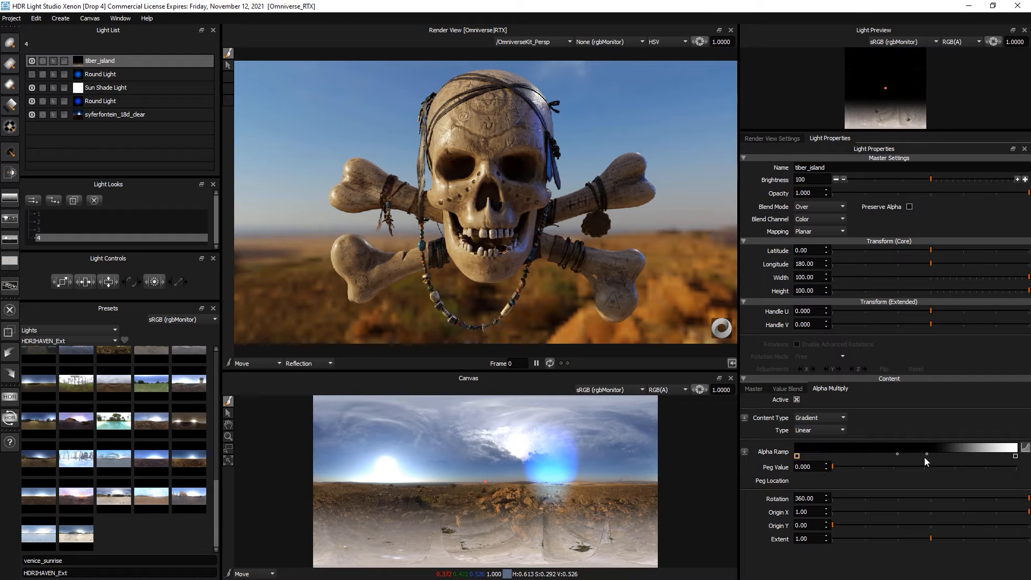
click(926, 454)
drag(919, 467, 1026, 475)
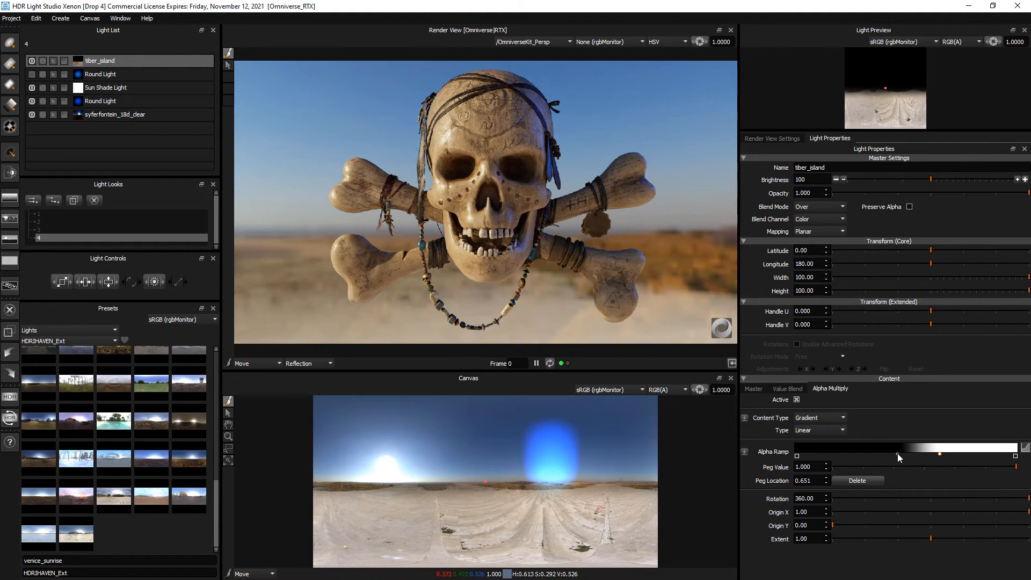
mouse_move(897, 453)
mouse_down()
mouse_move(906, 453)
mouse_move(887, 454)
mouse_up()
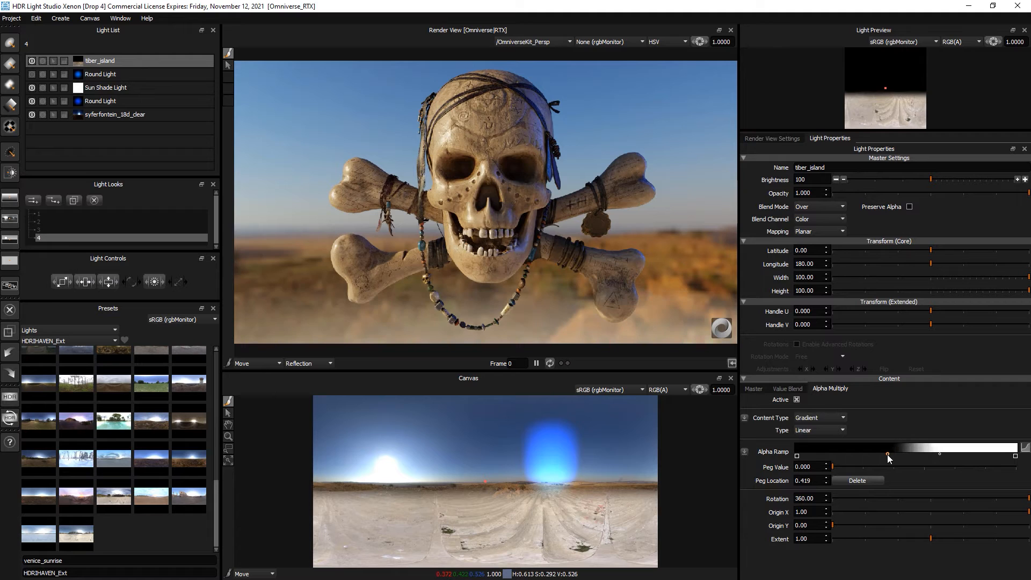
click(925, 454)
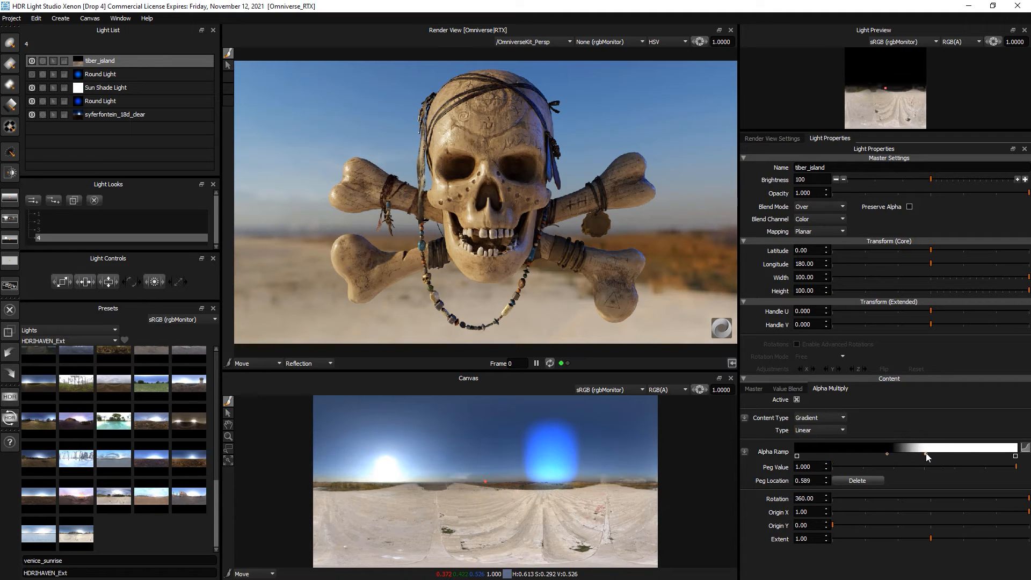
drag(928, 454, 892, 454)
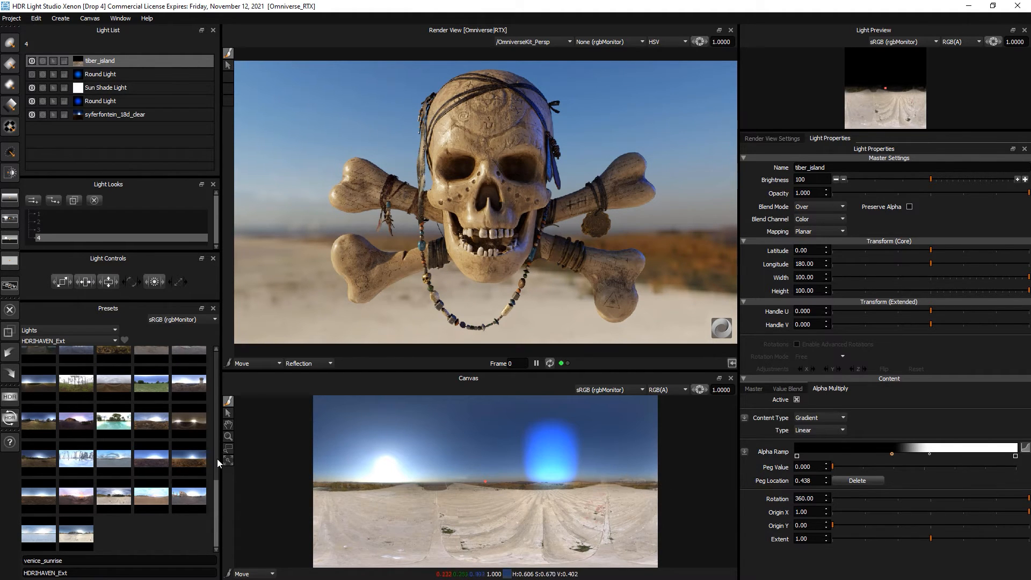
- Switch the Presets list to Content: Images
scroll(116, 498, up, 2)
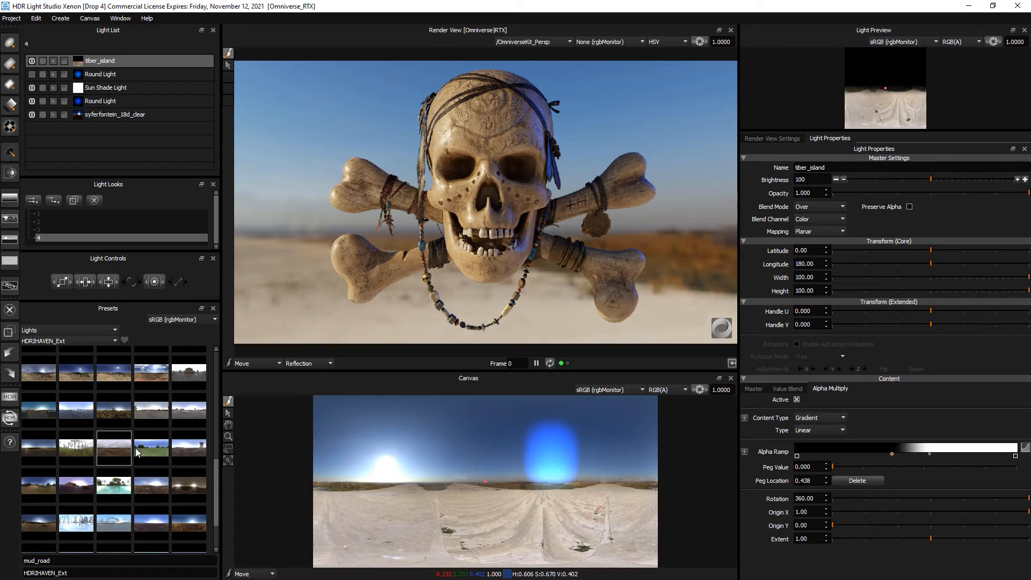
mouse_move(149, 415)
click(57, 332)
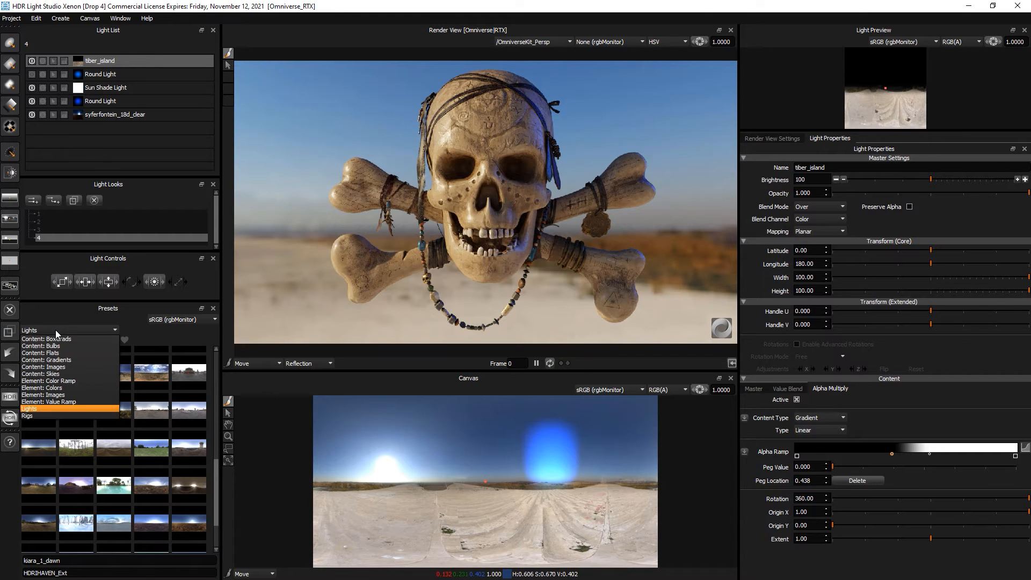
click(59, 367)
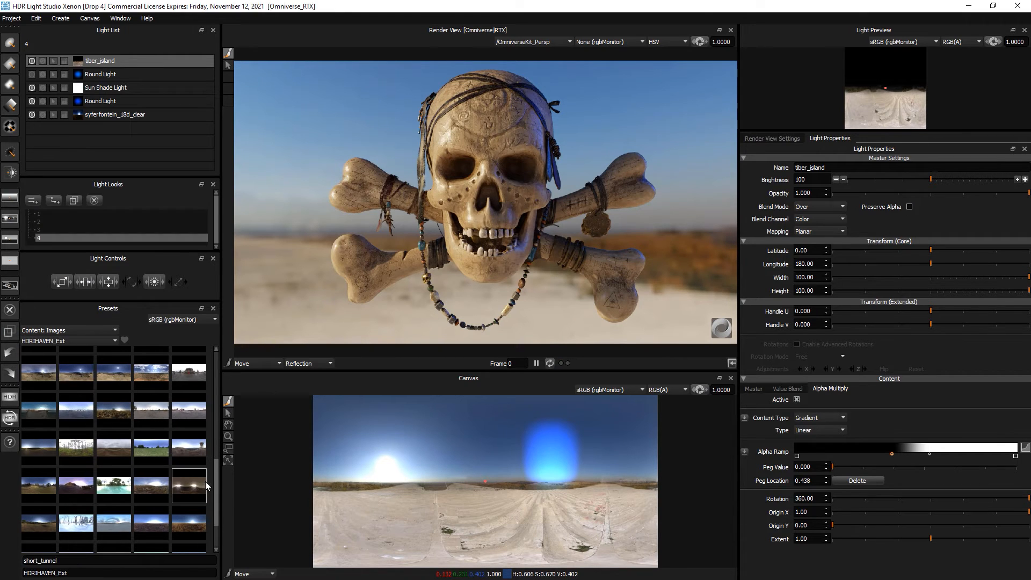
- Apply the beach_parking image to the current light
mouse_move(216, 476)
mouse_down()
mouse_move(211, 383)
mouse_move(215, 500)
mouse_move(213, 457)
mouse_up()
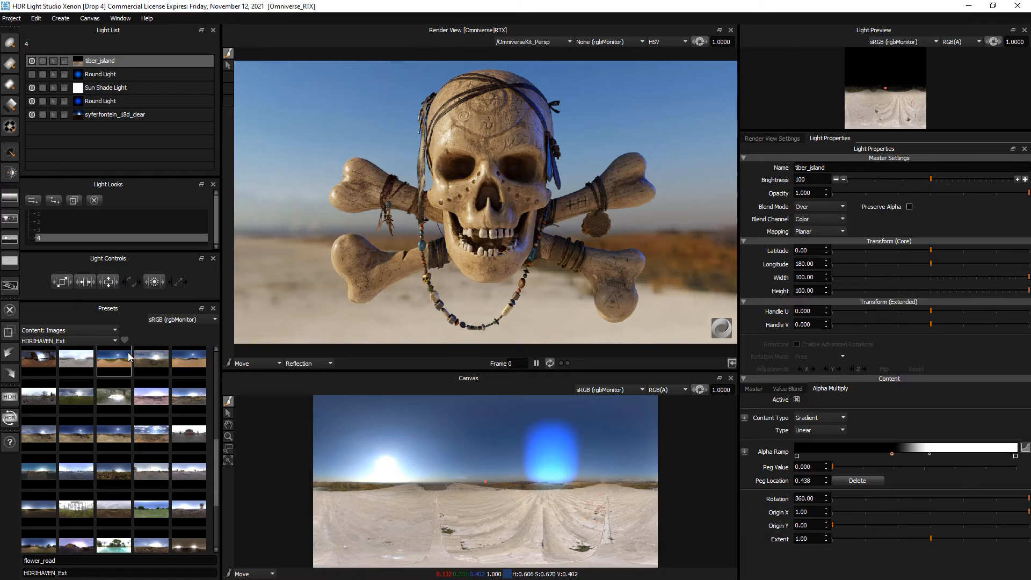
mouse_move(129, 357)
drag(216, 446, 215, 431)
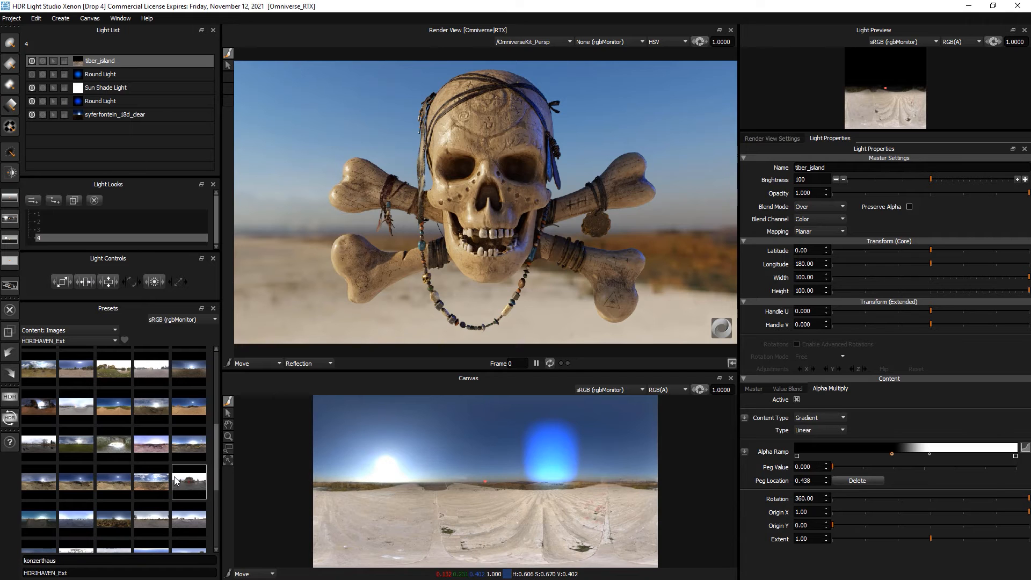
scroll(139, 465, up, 3)
scroll(140, 463, up, 4)
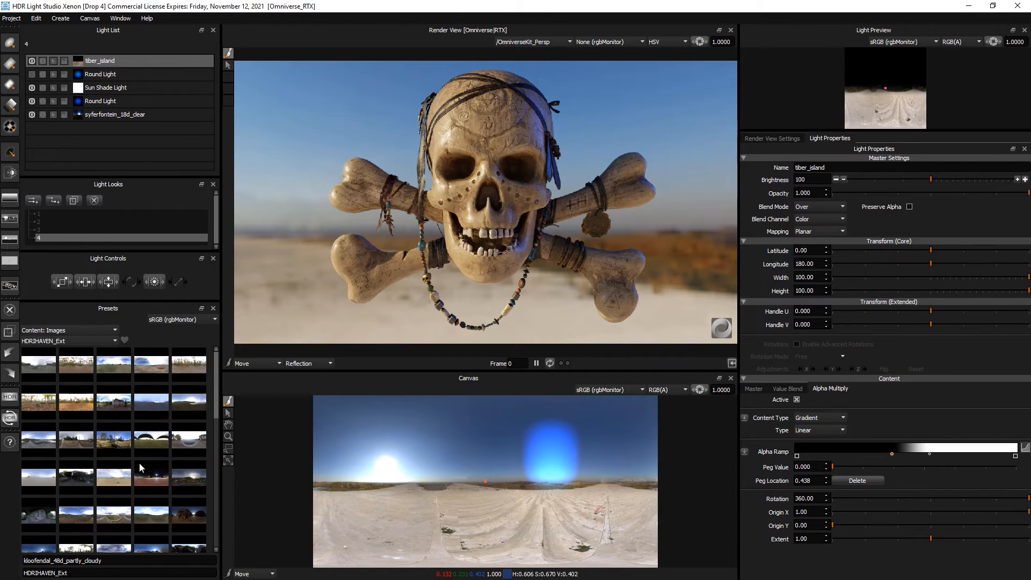
right_click(154, 398)
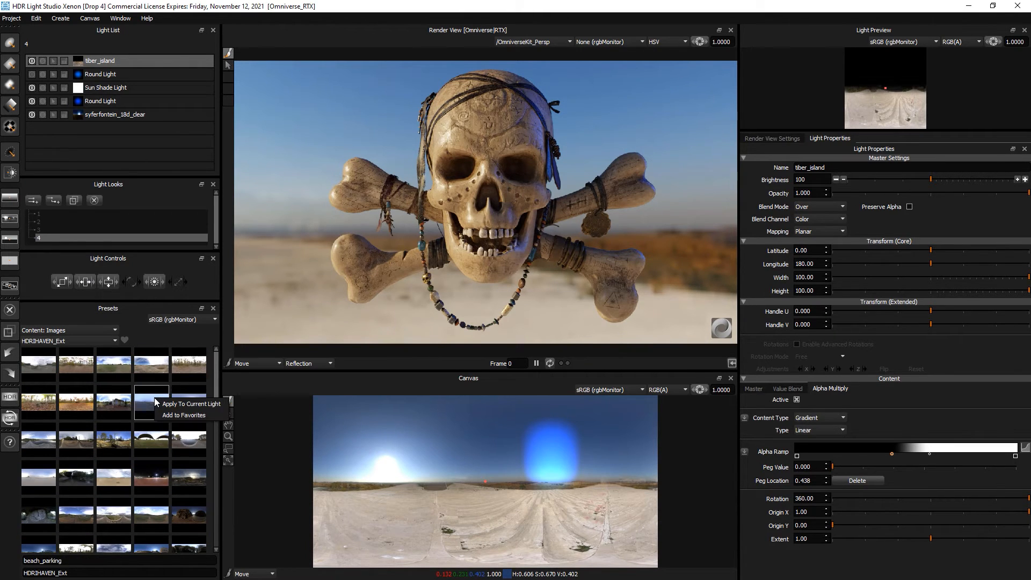
click(191, 405)
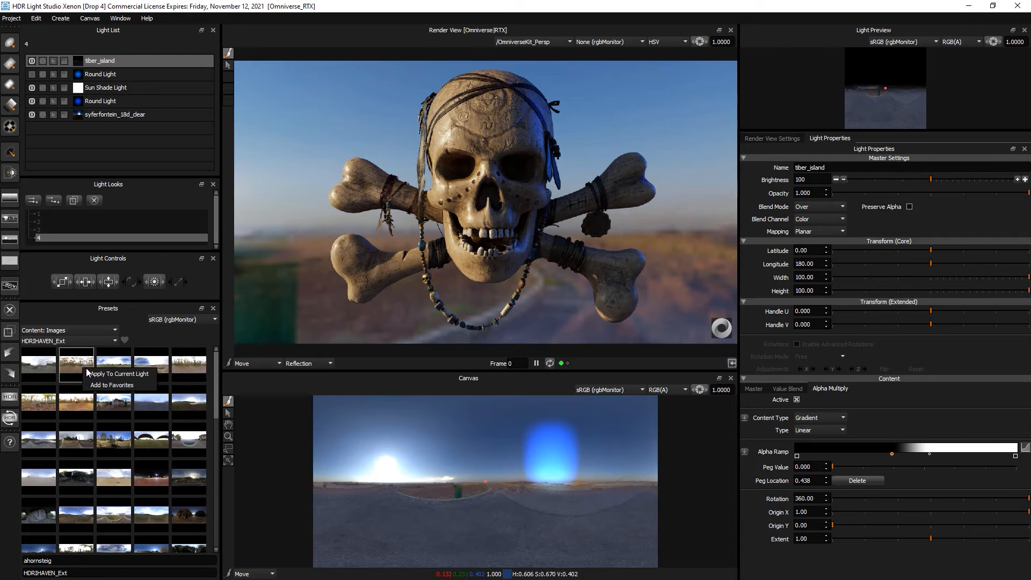
- Try ahornsteig, then apply circus_maximus_2 to the current light
click(94, 375)
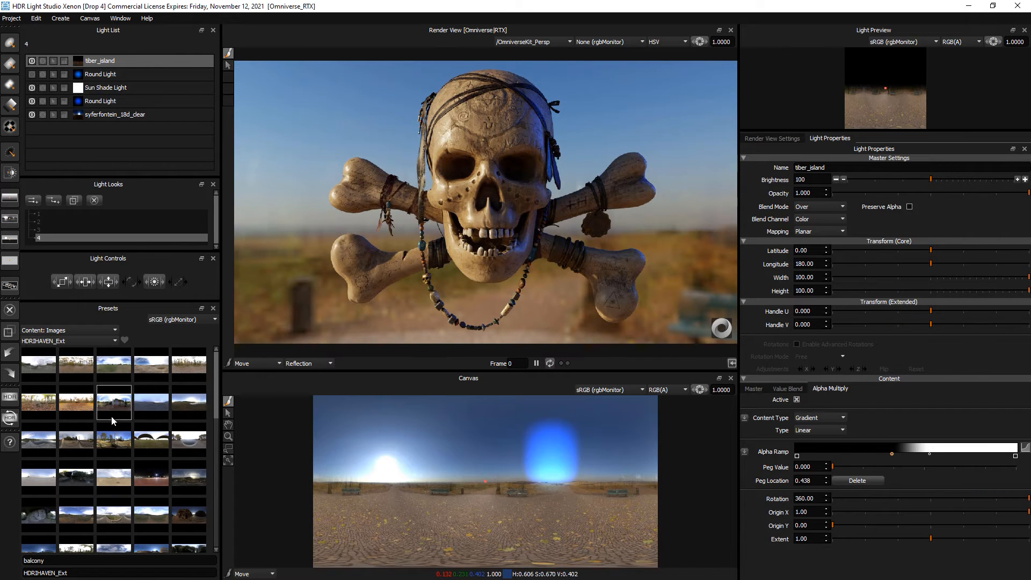
scroll(118, 454, down, 3)
scroll(118, 454, down, 2)
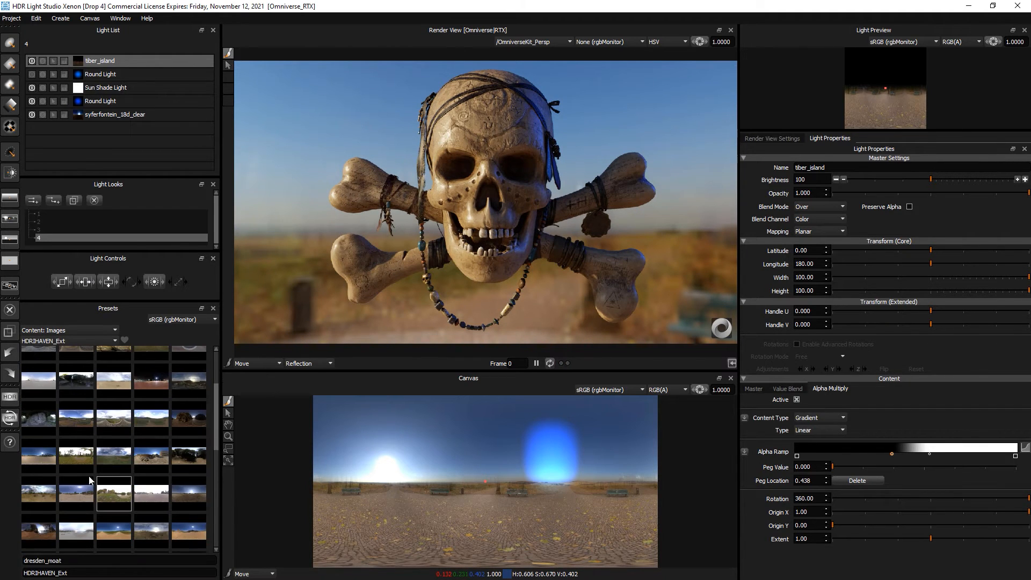
click(37, 462)
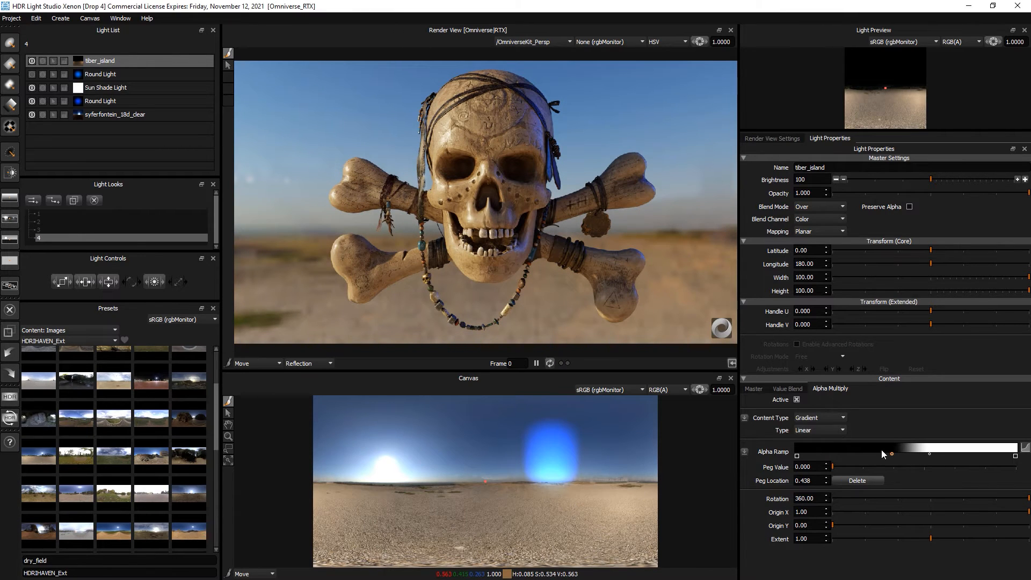
- Move the alpha ramp peg to location 0.481 with value 0, comparing tiber_island on and off
click(922, 454)
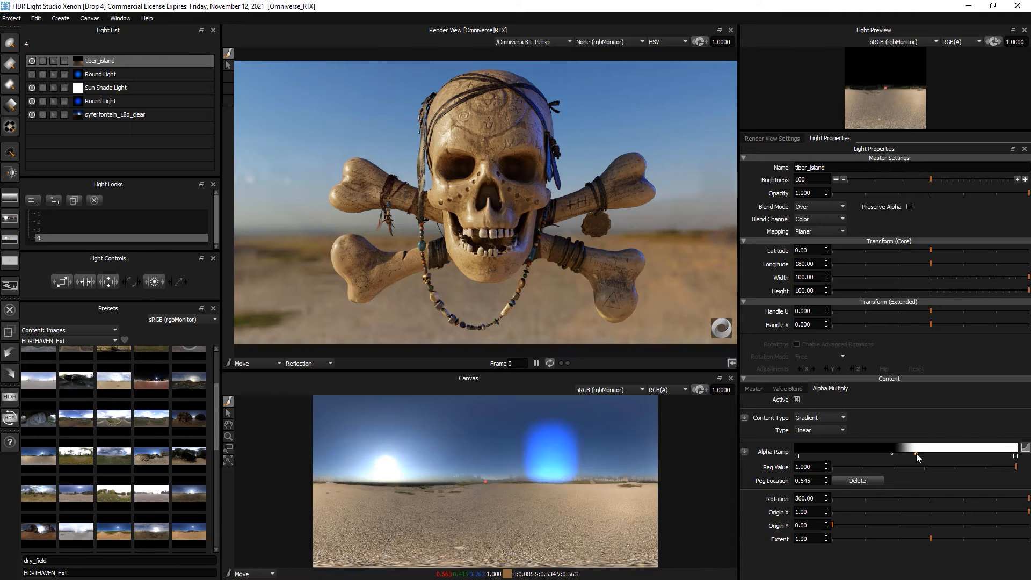
mouse_move(916, 453)
mouse_down()
mouse_move(925, 455)
mouse_move(890, 454)
mouse_move(901, 453)
mouse_up()
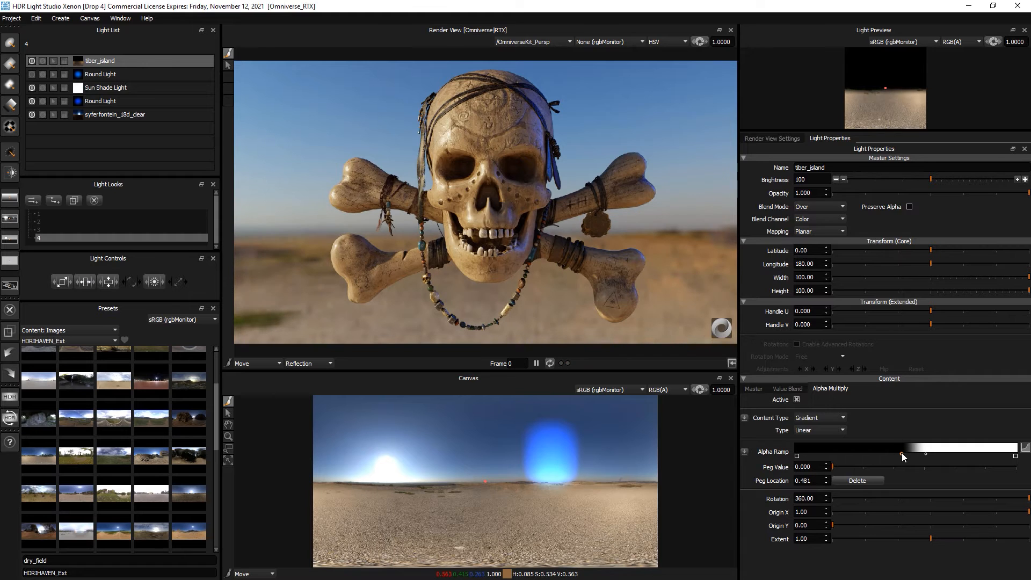
click(33, 60)
click(32, 60)
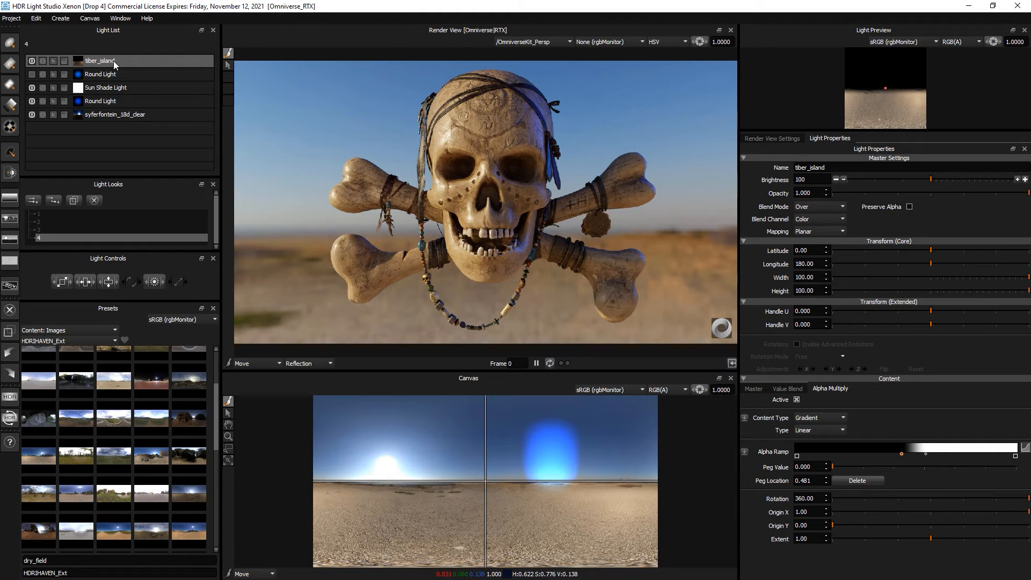
- Lower the tiber_island image's saturation to 1.34 in Content Master
click(754, 389)
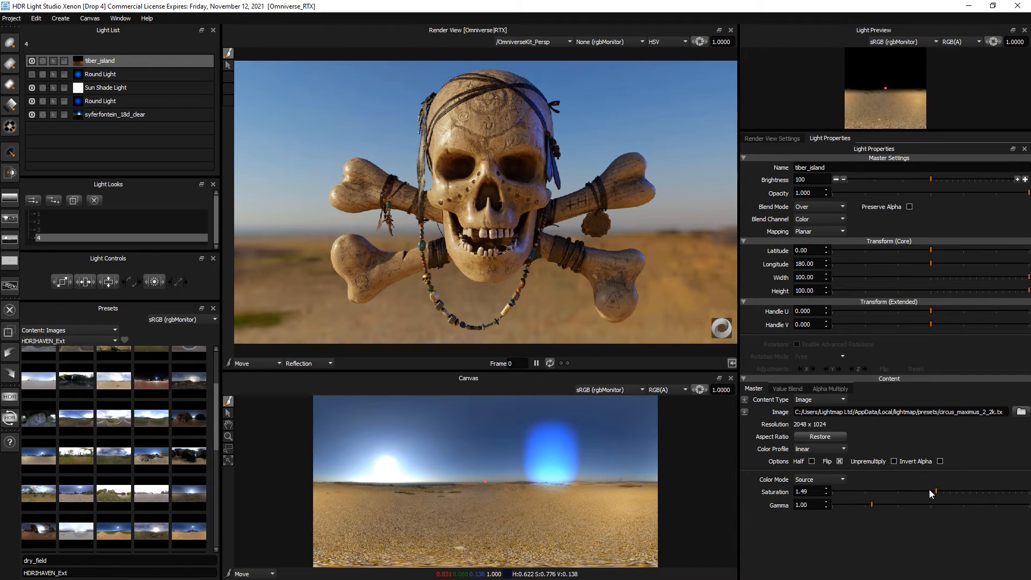
drag(936, 490, 937, 491)
drag(938, 491, 936, 491)
drag(936, 491, 934, 491)
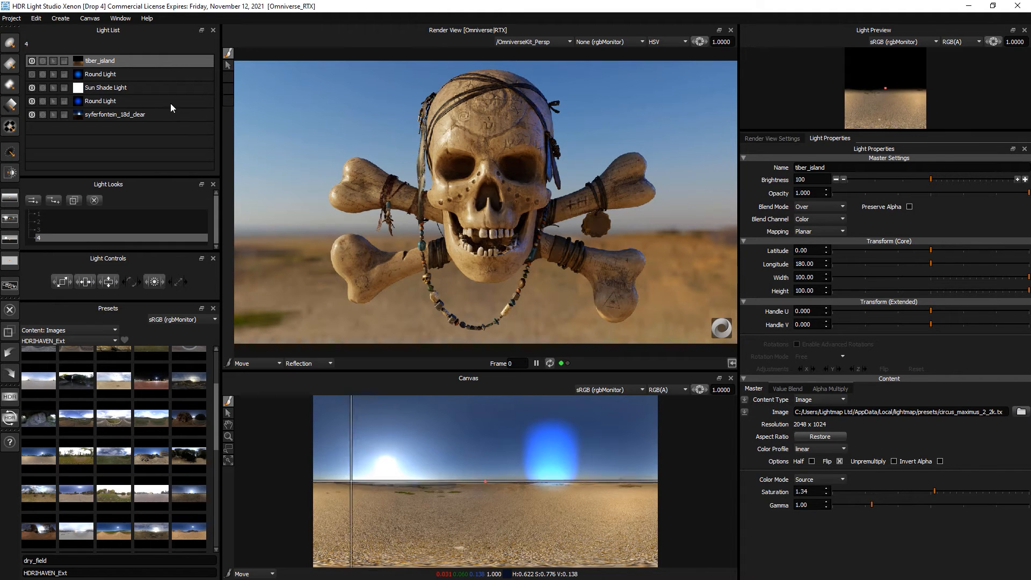
- Merge tiber_island into a Composite Light and step inside it
right_click(143, 63)
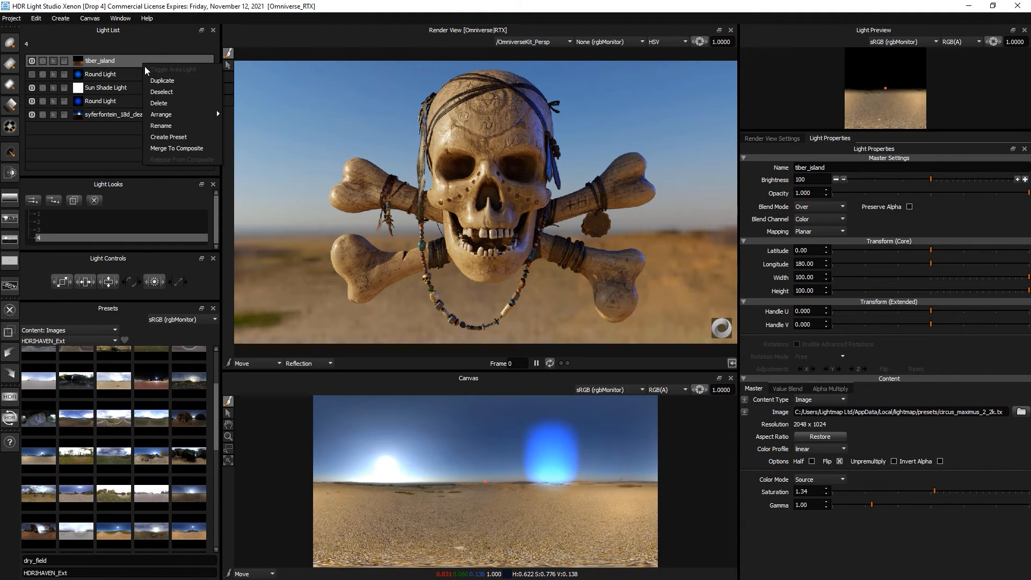
click(176, 149)
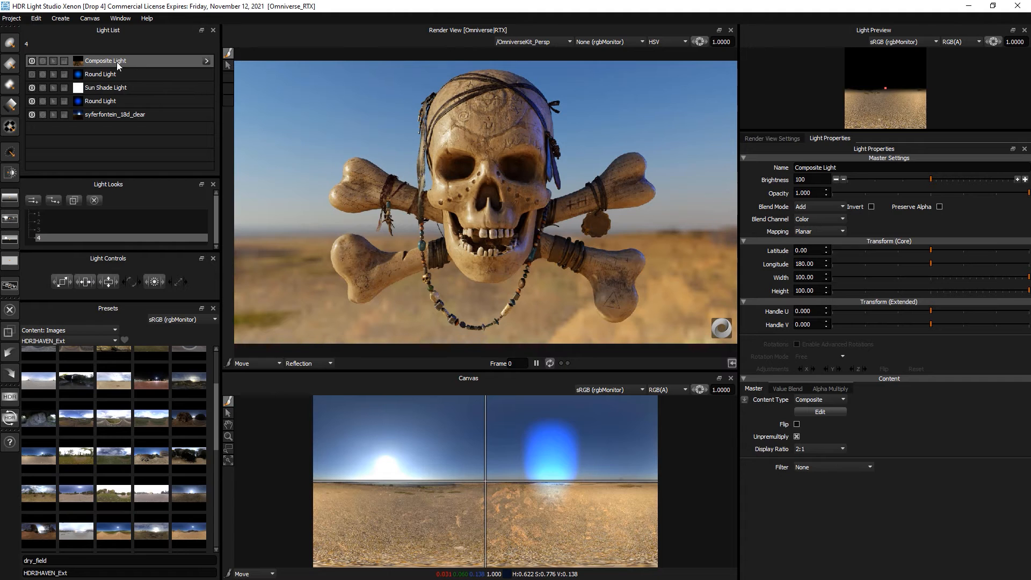
click(206, 60)
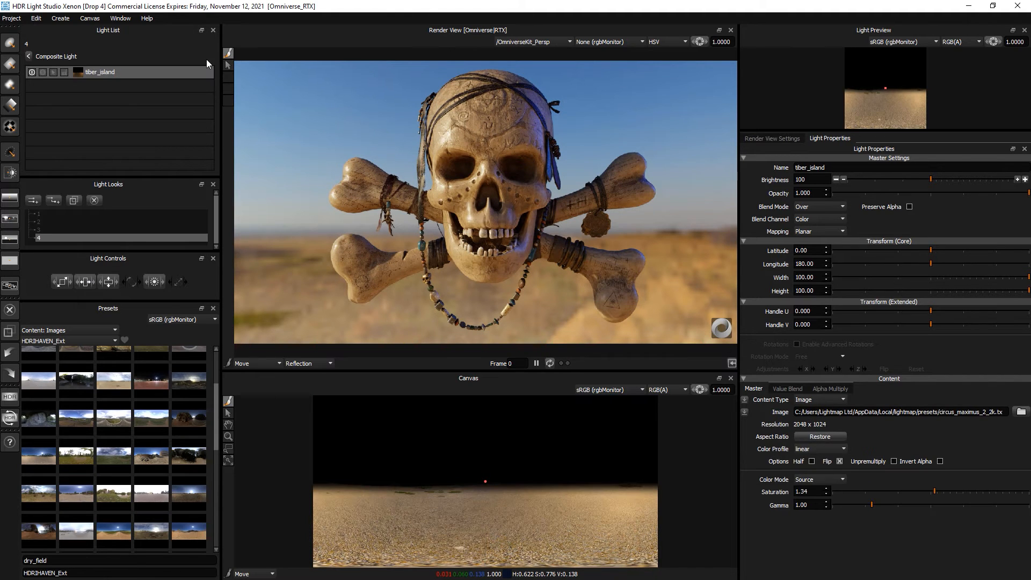
- Add a Flat Background light inside the composite, Color-blended orange, and adjust its brightness
click(9, 264)
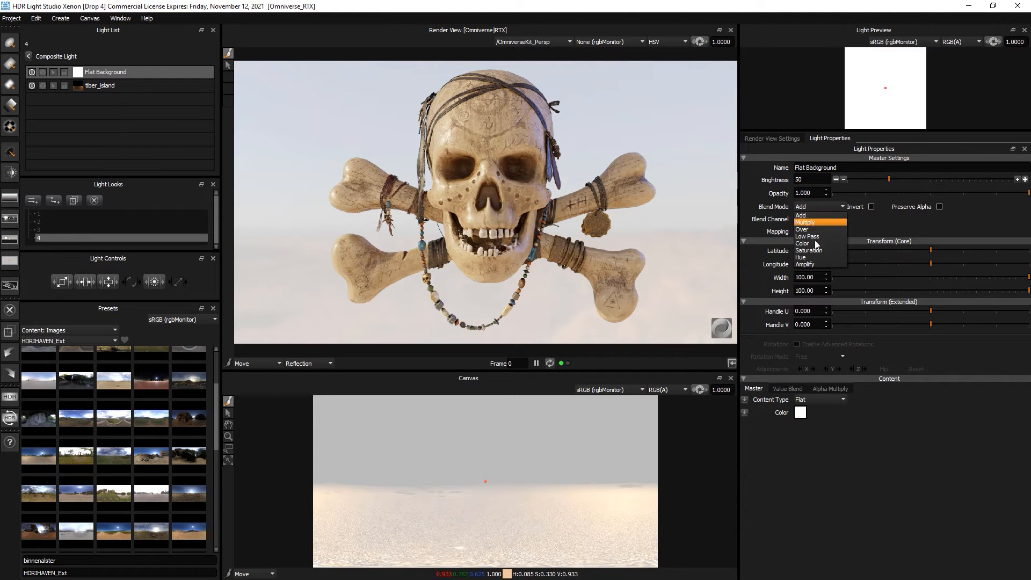
click(816, 243)
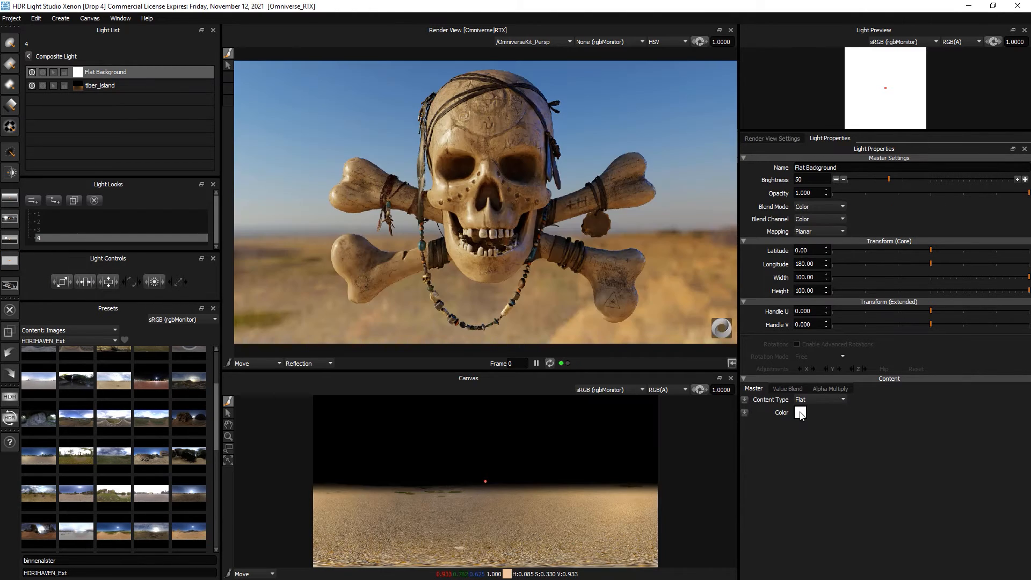
click(799, 414)
click(607, 315)
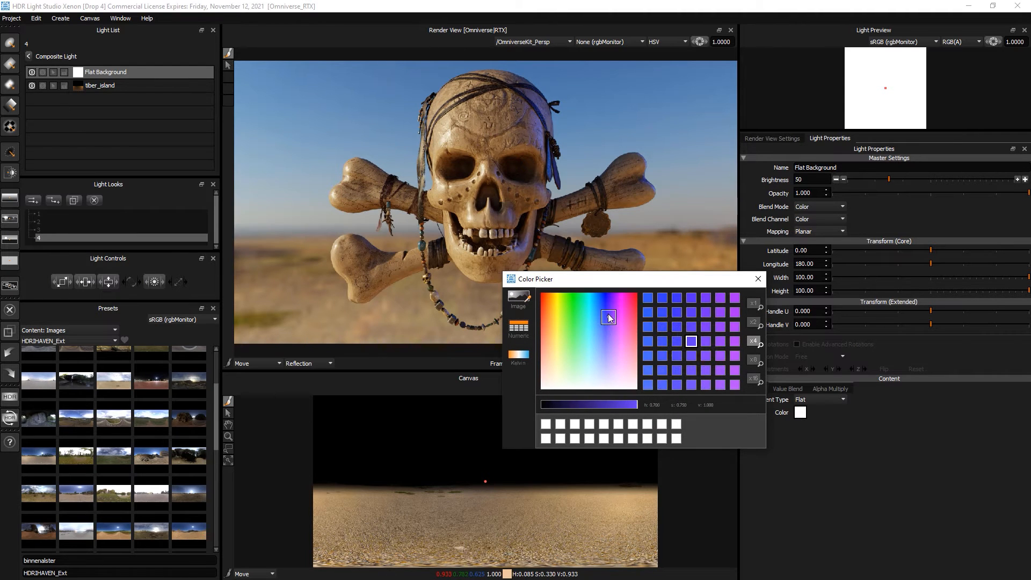
drag(607, 314, 607, 302)
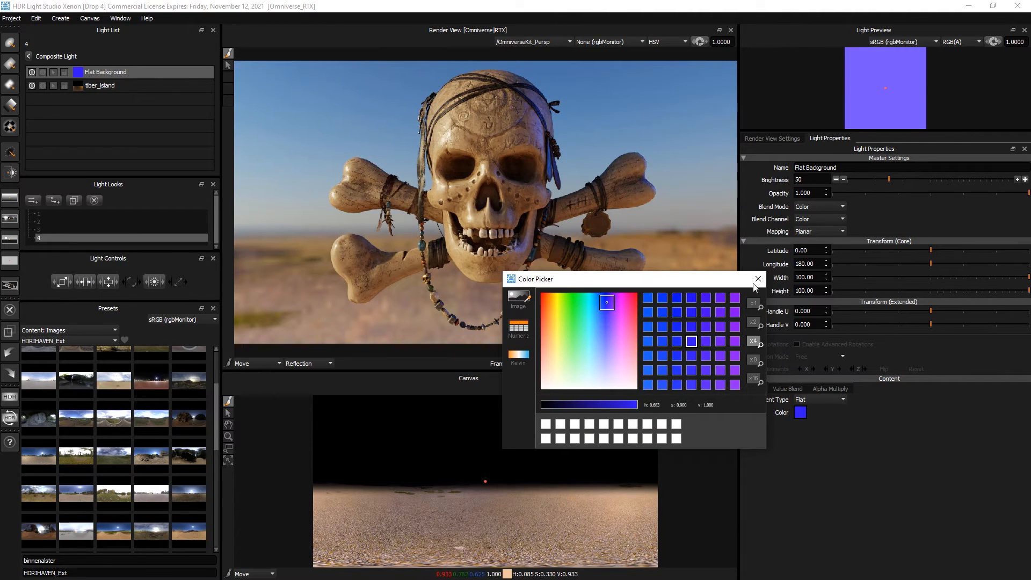
drag(928, 179, 997, 182)
click(800, 413)
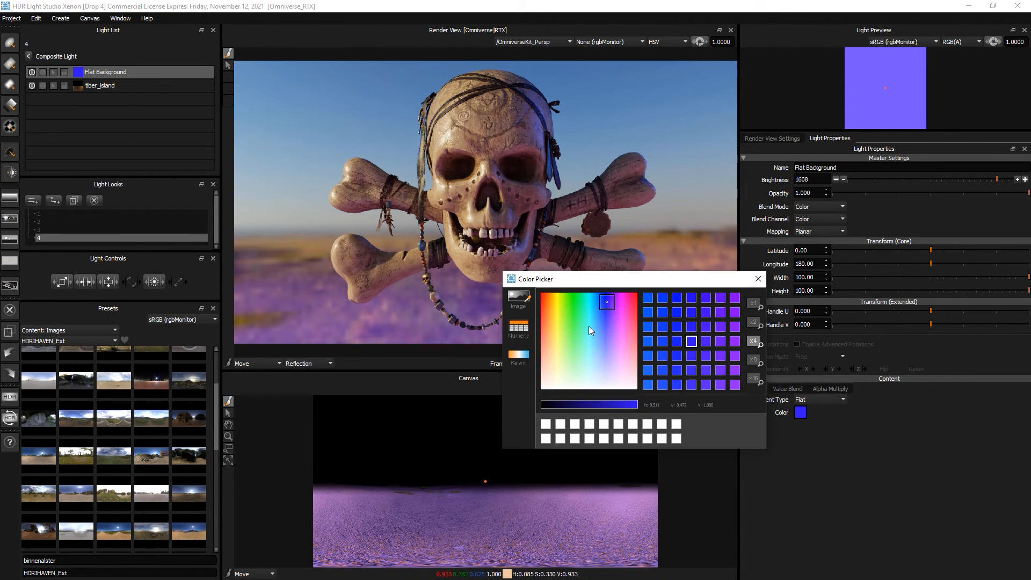
drag(607, 302, 553, 297)
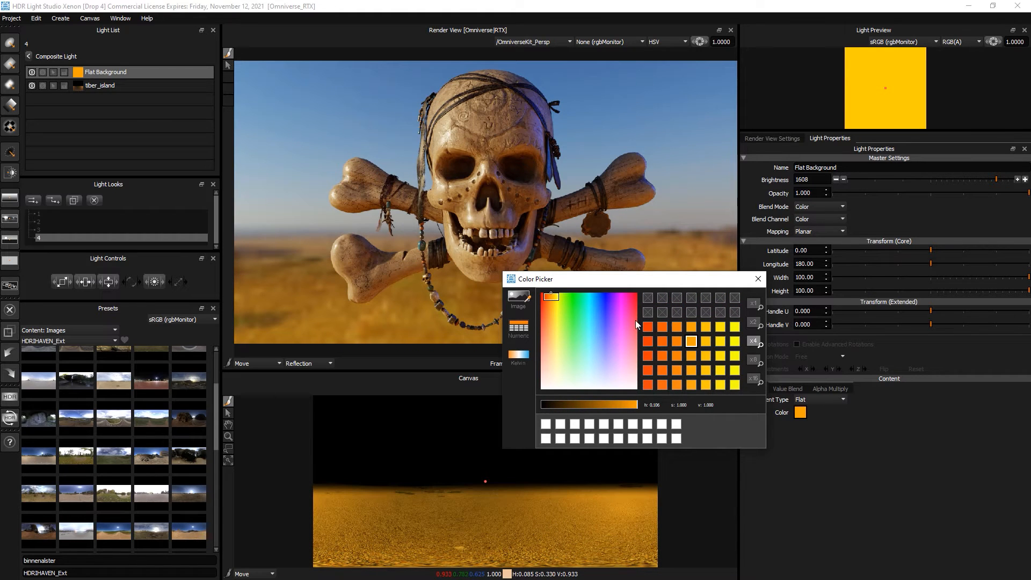
click(758, 278)
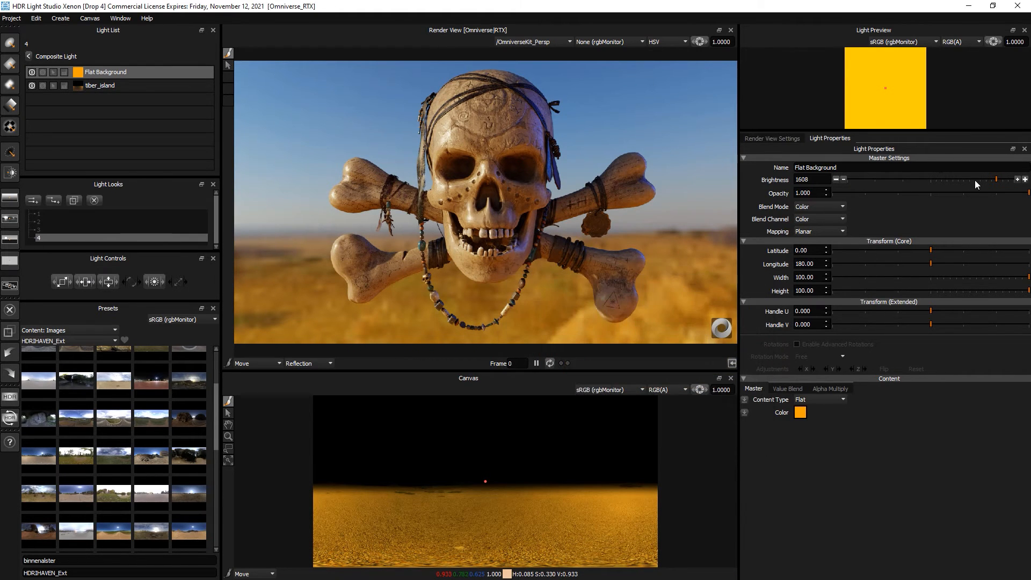
drag(975, 180, 944, 178)
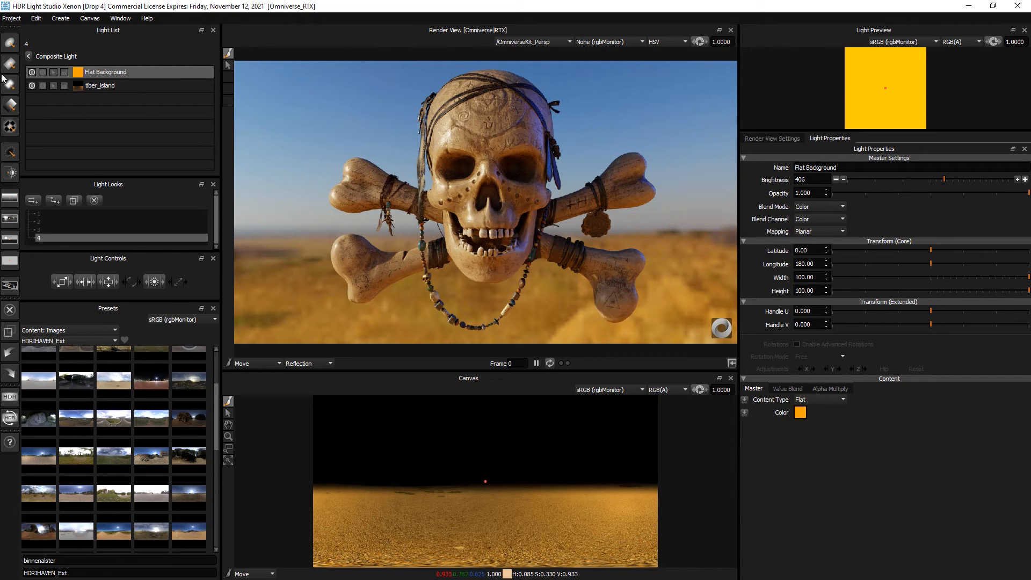
- Add a top-level orange Flat Background light above the Composite, Color-blended at brightness 406
click(30, 56)
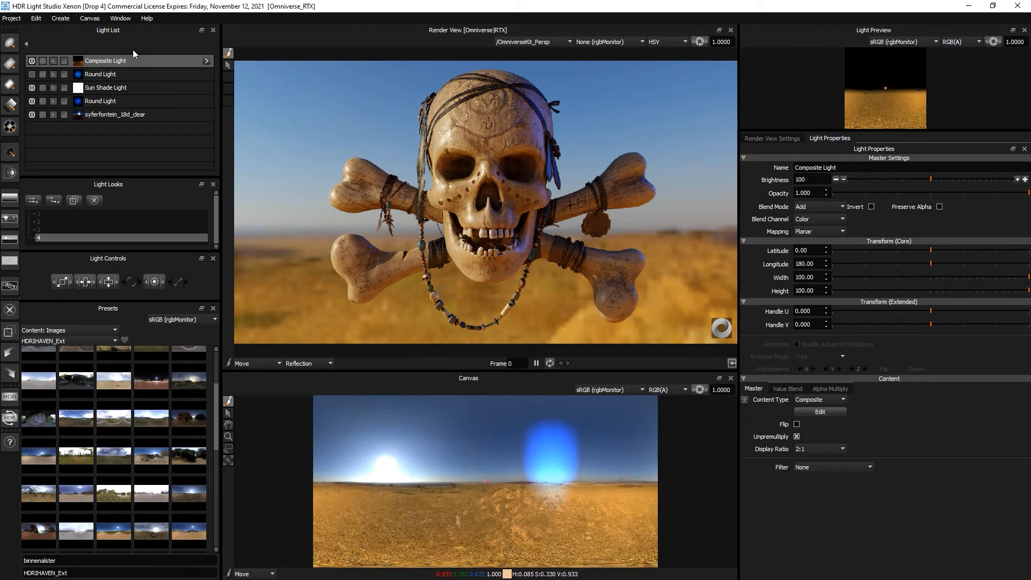
click(10, 261)
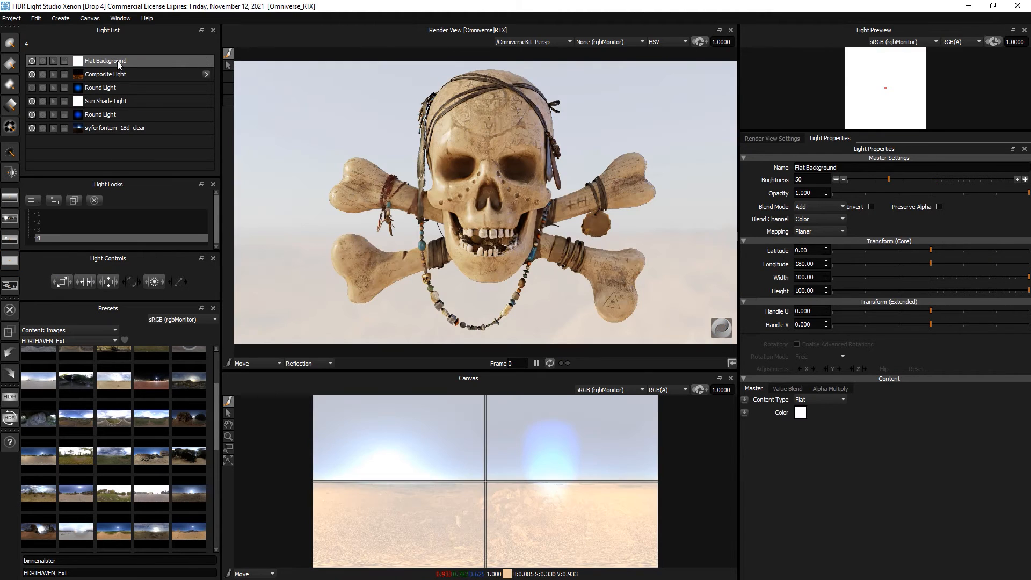
click(808, 207)
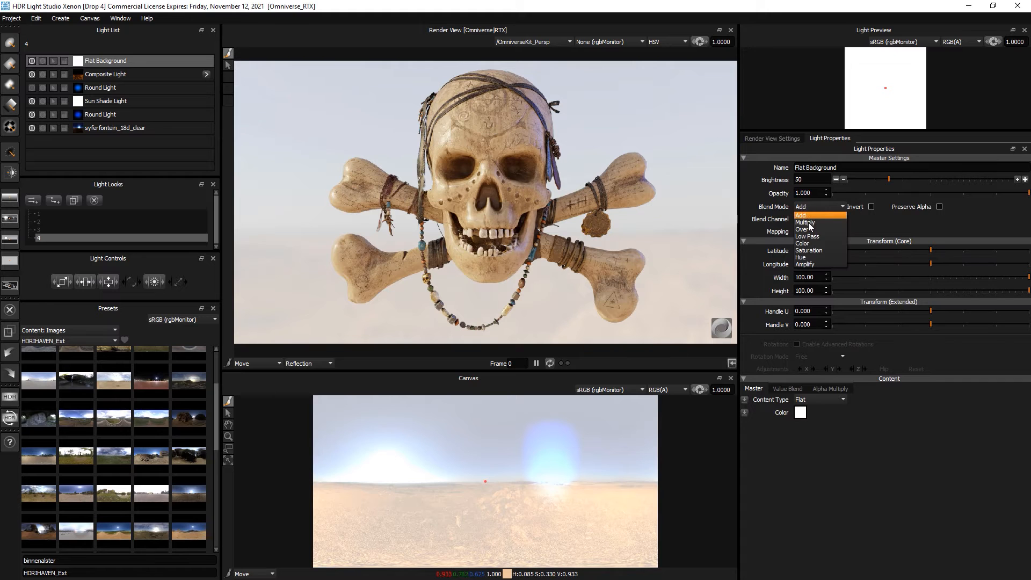
click(805, 244)
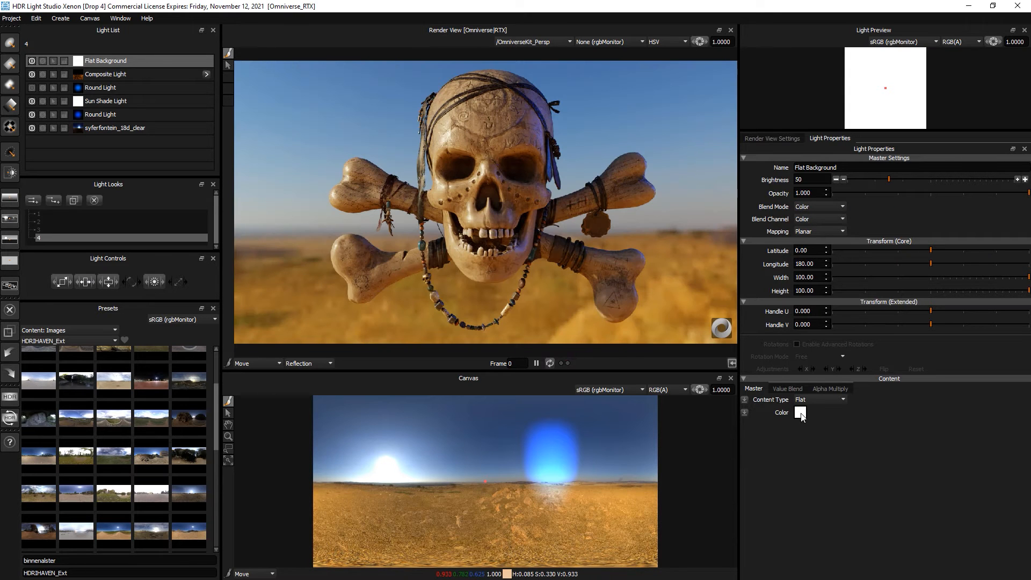
click(800, 412)
drag(606, 308, 552, 288)
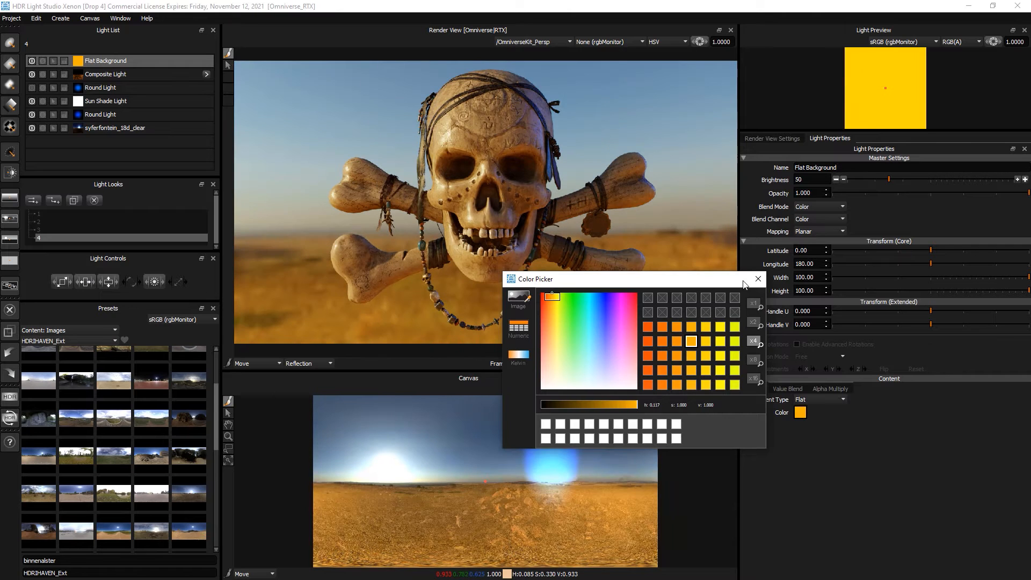
click(758, 279)
click(943, 179)
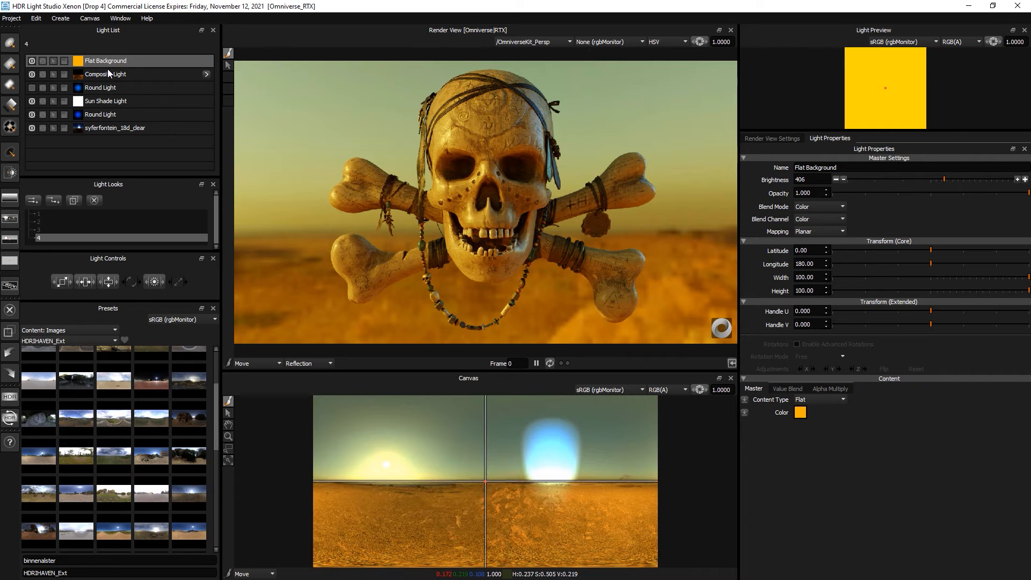
click(31, 61)
click(150, 74)
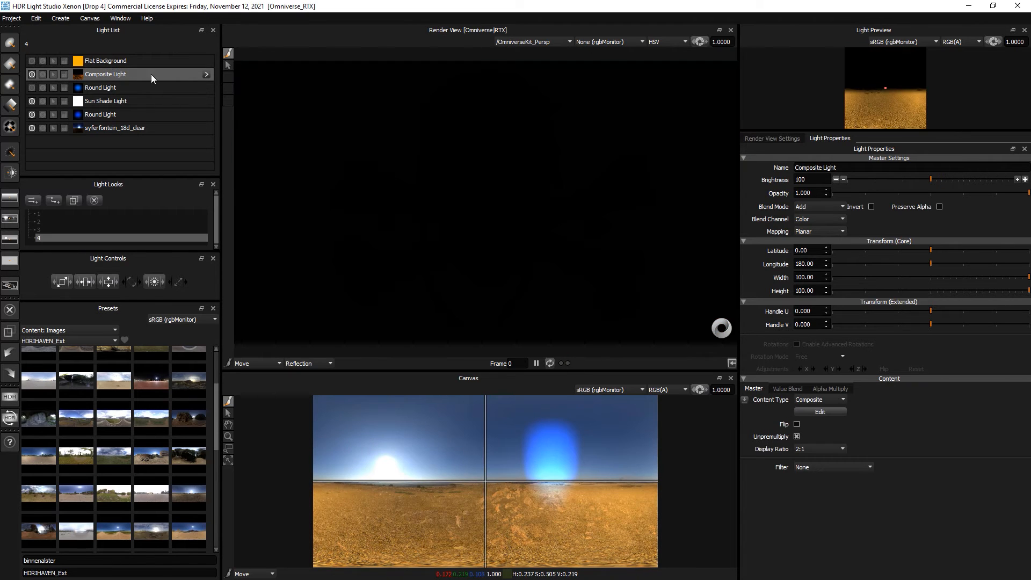
click(204, 74)
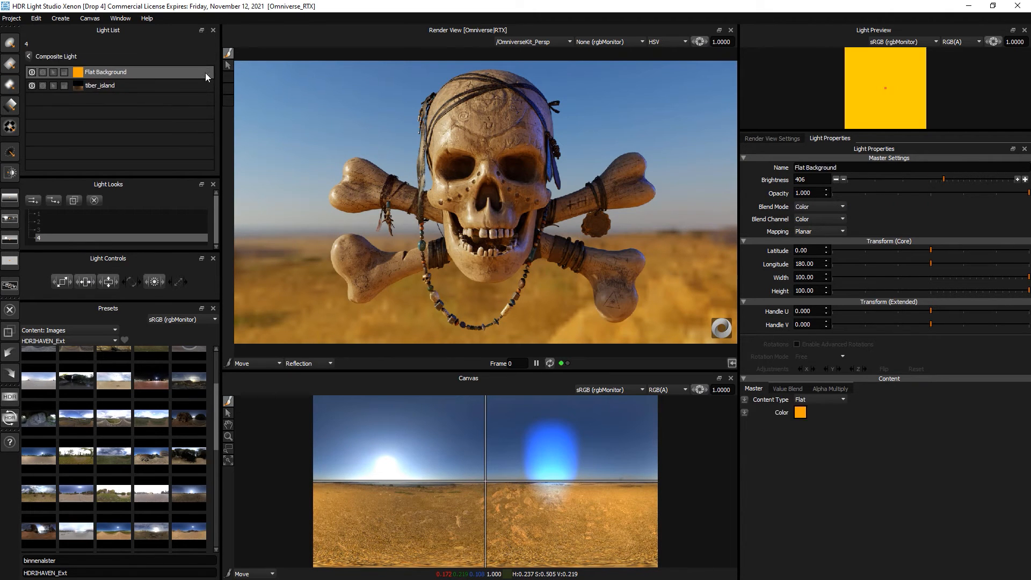
click(28, 56)
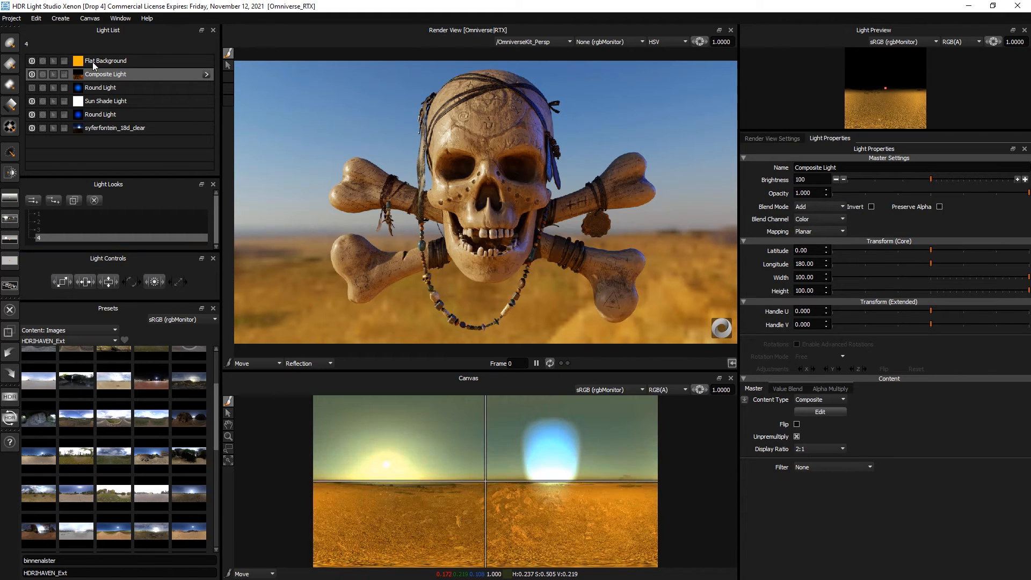
click(92, 61)
drag(566, 371, 566, 379)
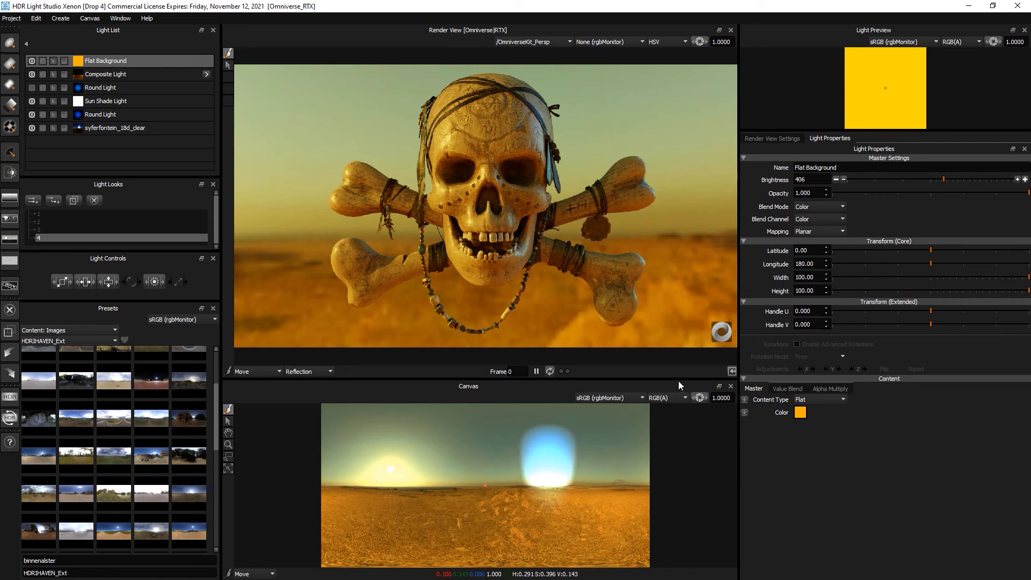
drag(679, 381, 678, 372)
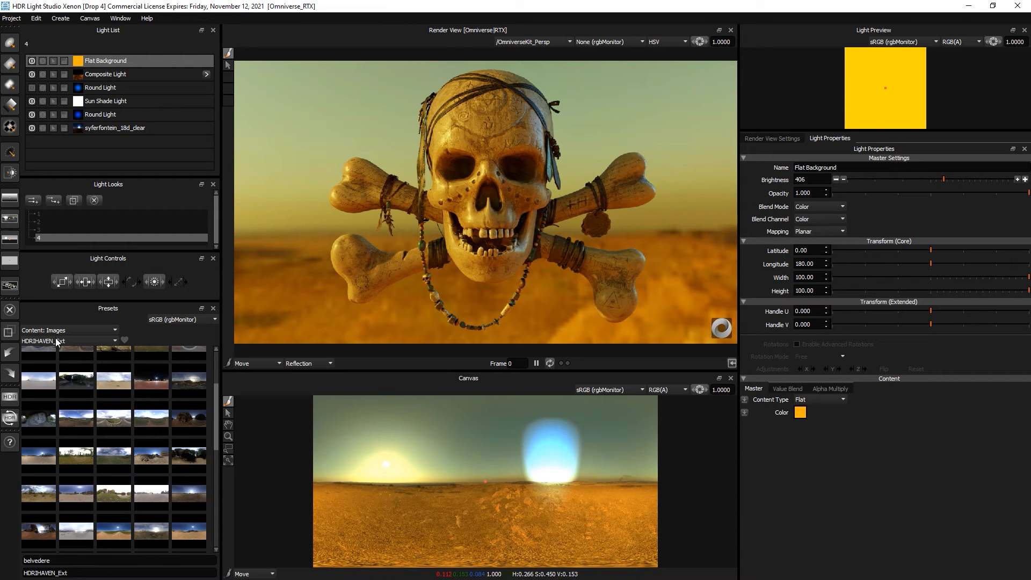
- Show the Cloud image presets and set light placement to Rim mode
click(58, 341)
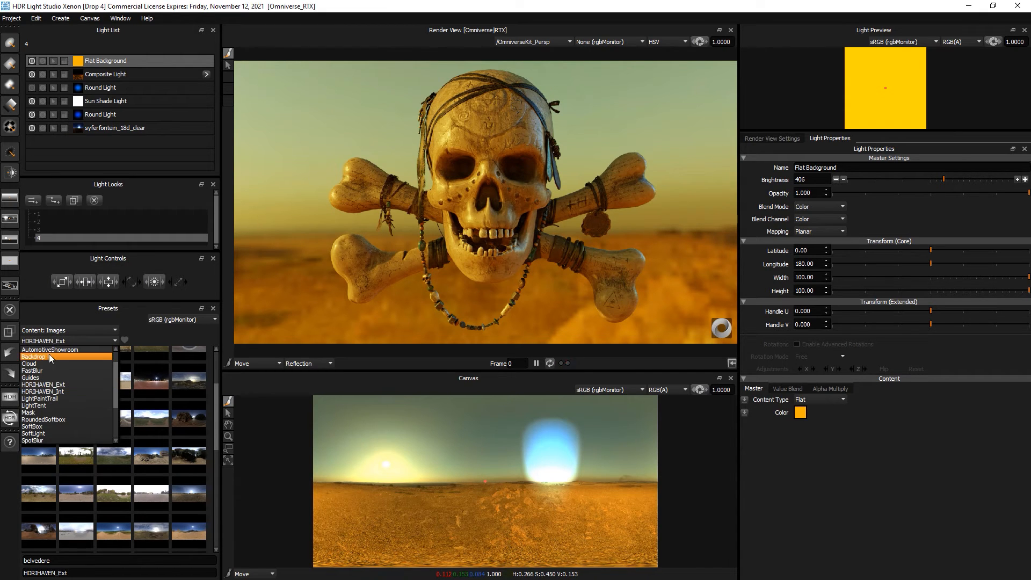
click(47, 364)
scroll(117, 481, up, 3)
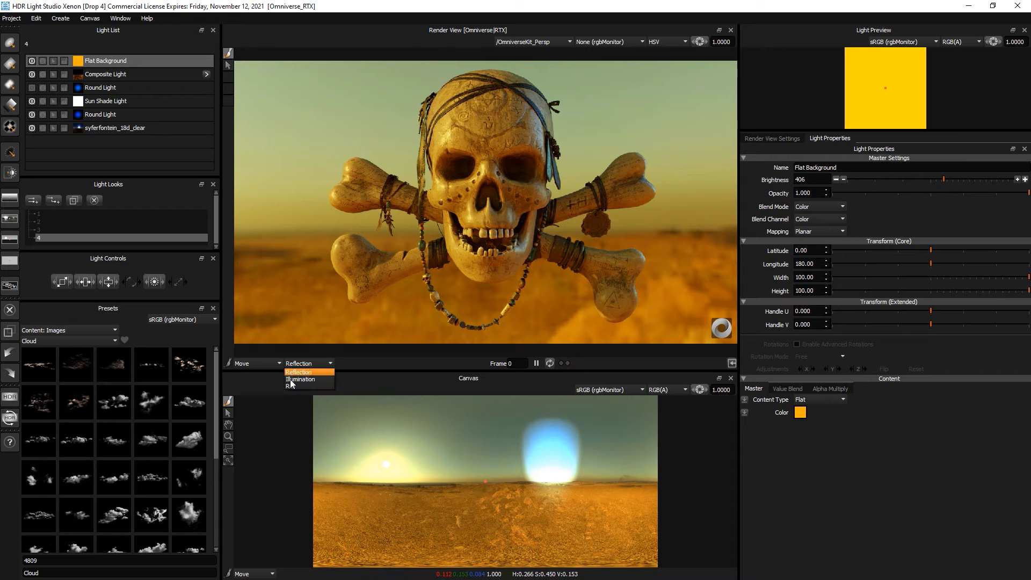
click(291, 385)
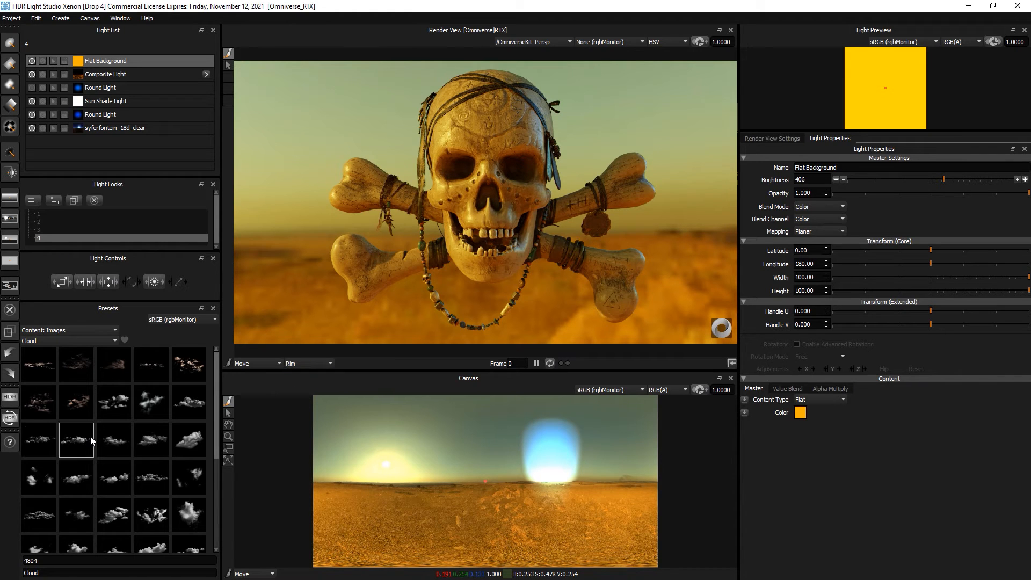
scroll(90, 436, down, 3)
scroll(90, 436, up, 5)
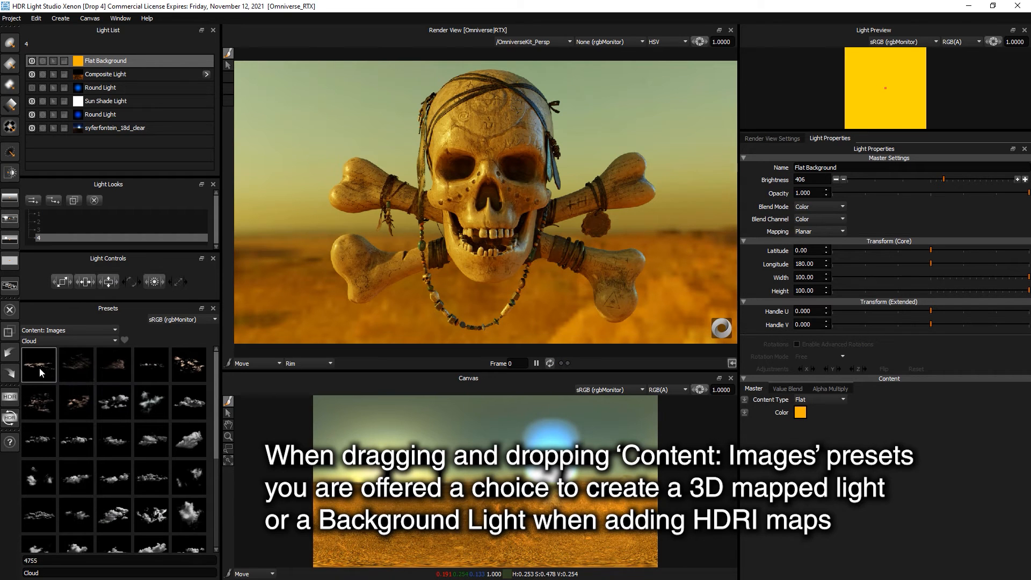
- Drop a cloud as a 3D light with Amplify blend at brightness 774, then add a second cloud
drag(41, 370, 336, 147)
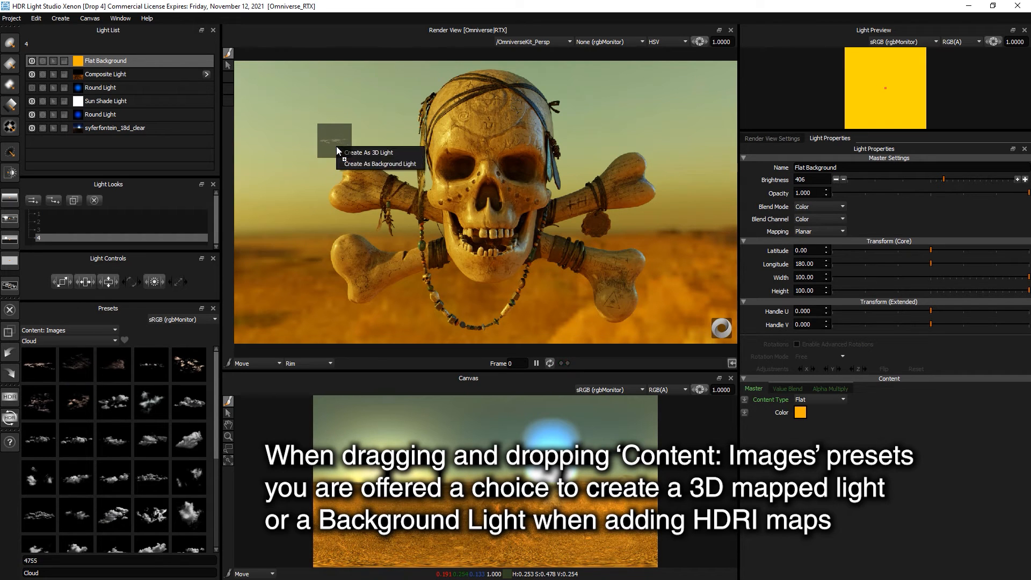
click(378, 153)
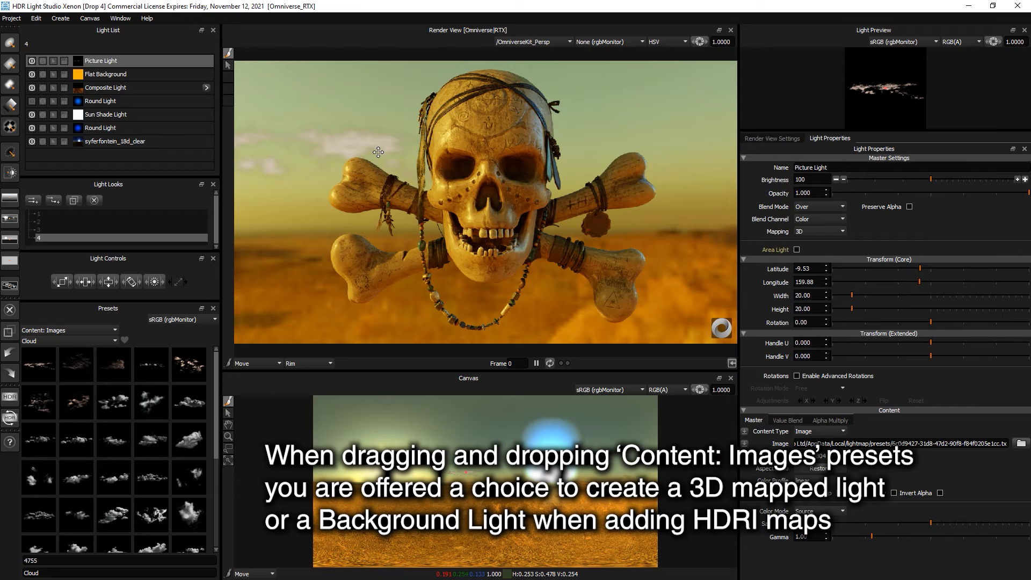
click(810, 207)
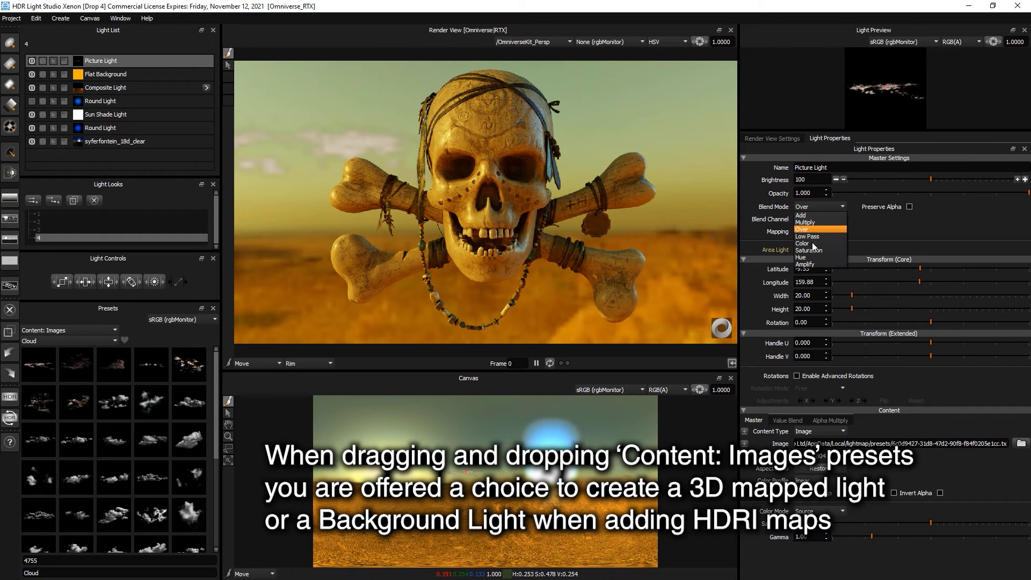
click(814, 262)
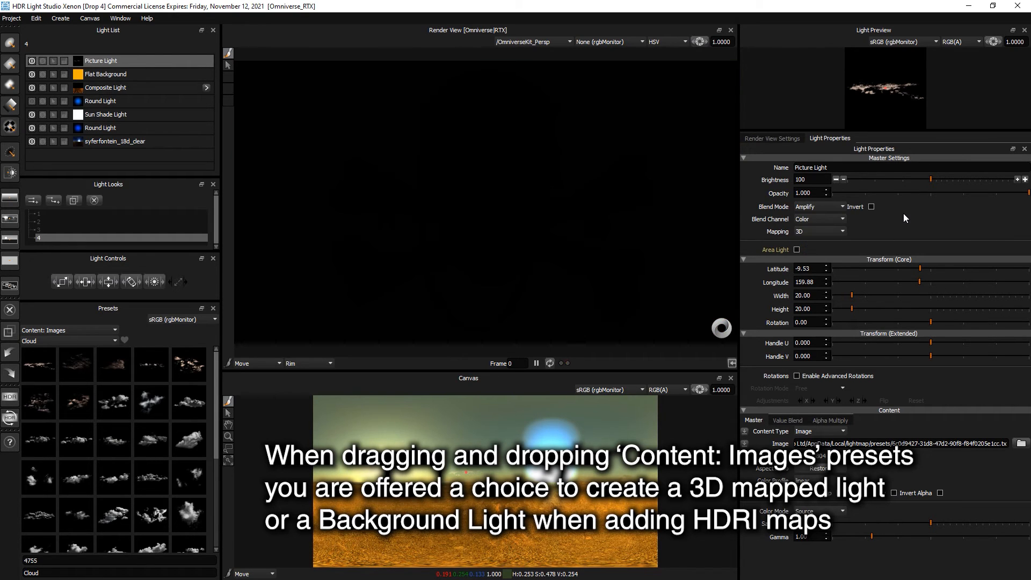
click(957, 178)
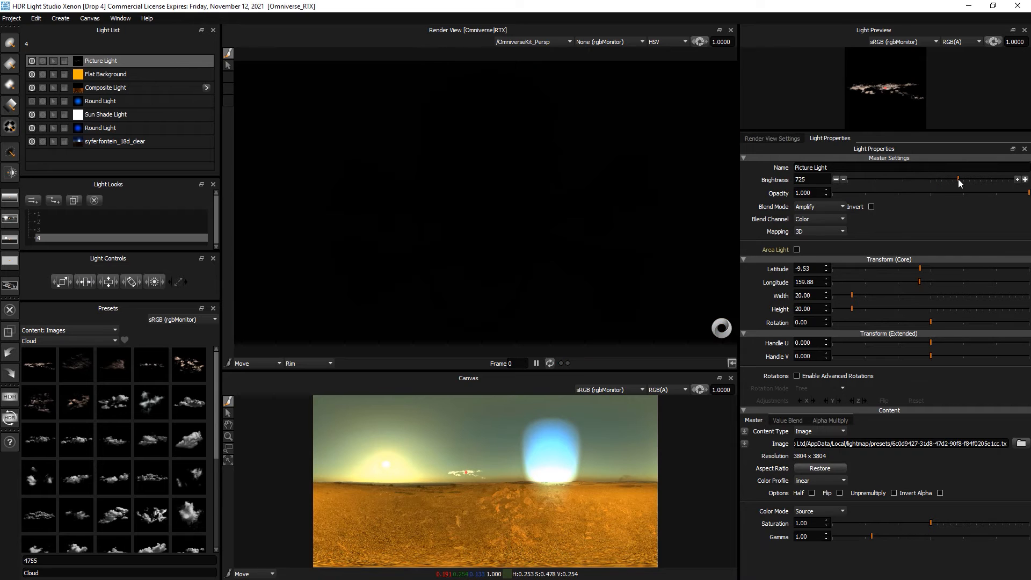
drag(959, 179, 960, 179)
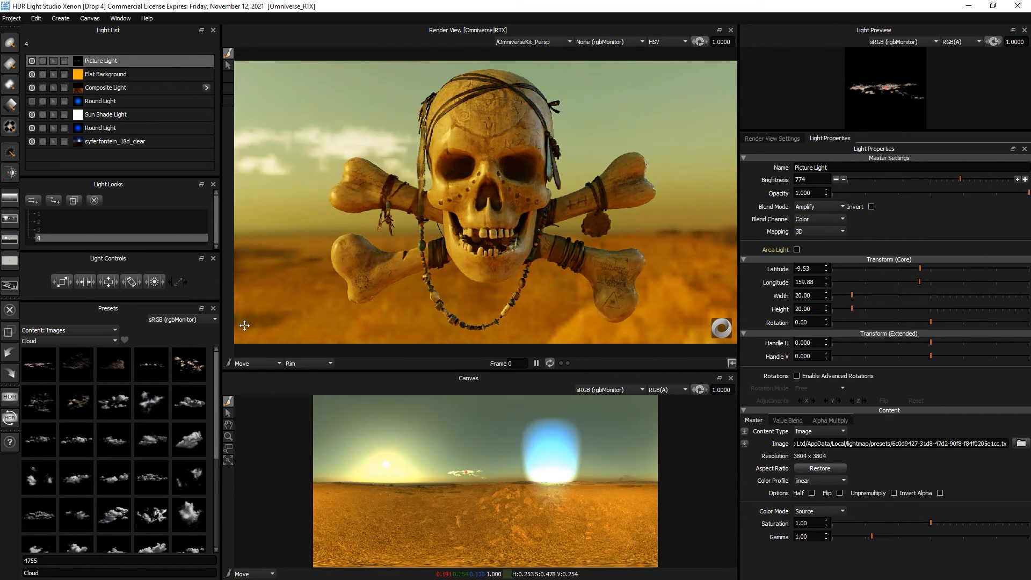
drag(489, 252, 678, 105)
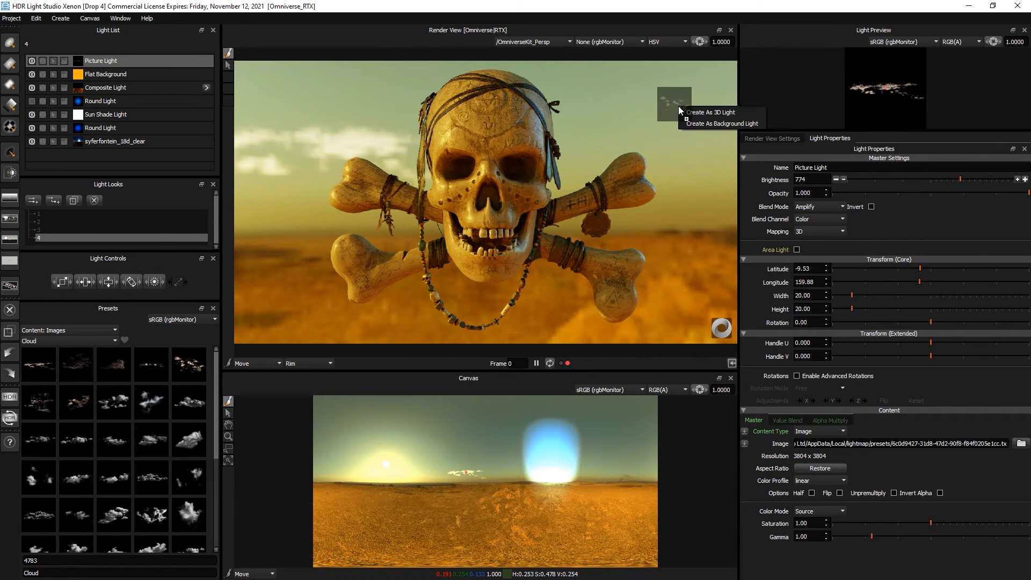
click(720, 112)
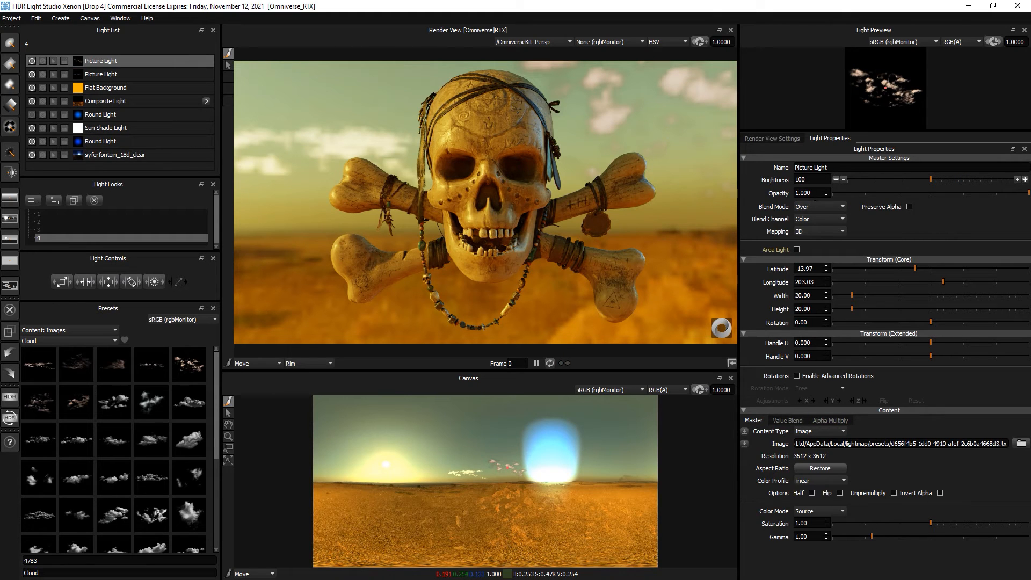
- Set the second cloud light to Amplify blend at brightness 455
click(810, 208)
click(817, 262)
click(949, 180)
mouse_move(948, 179)
mouse_down()
mouse_move(958, 178)
mouse_move(946, 178)
mouse_up()
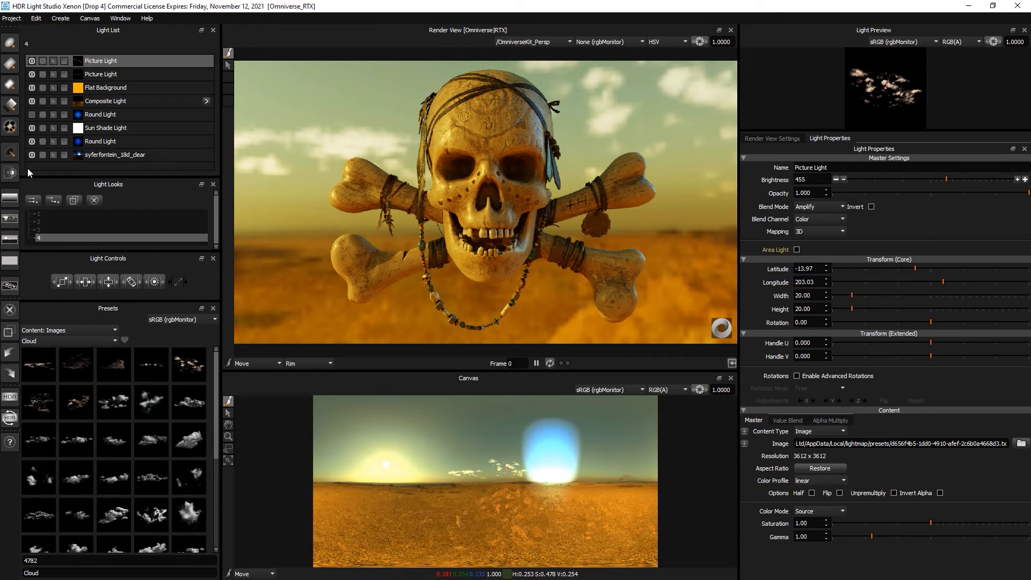
- Add an empty Picture Light, then delete it
click(10, 127)
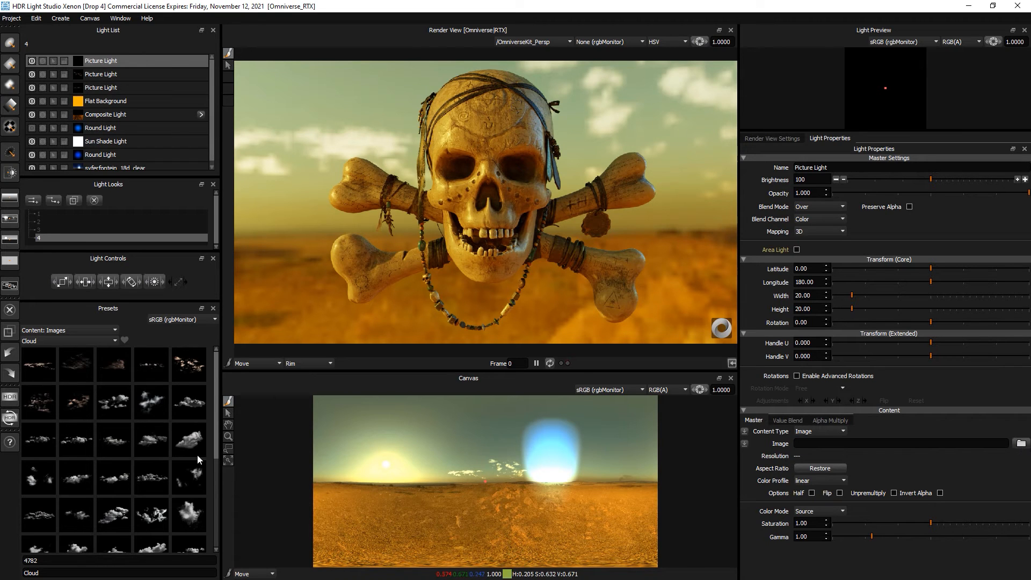
scroll(108, 435, down, 6)
scroll(108, 435, up, 5)
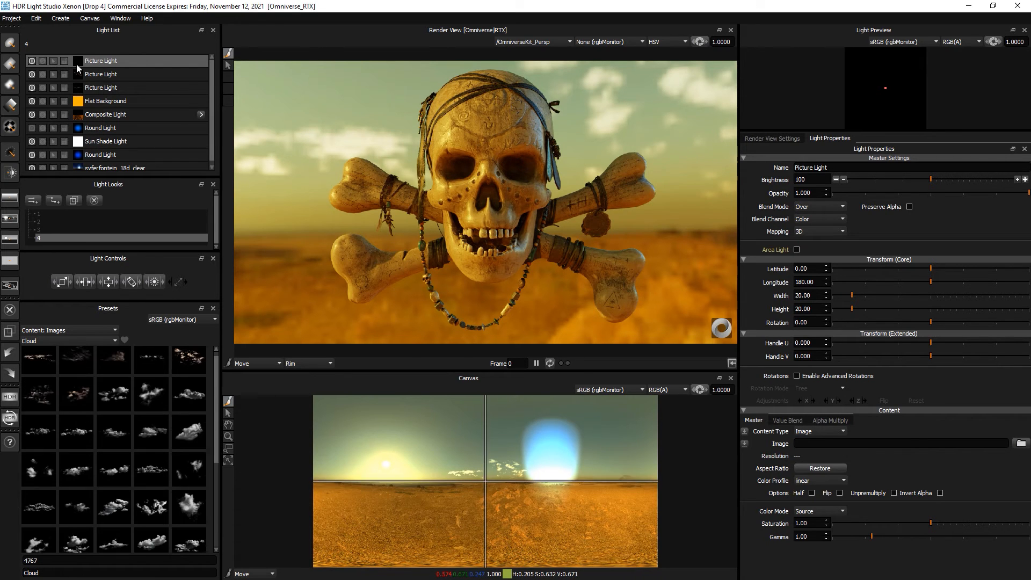
right_click(123, 60)
click(155, 96)
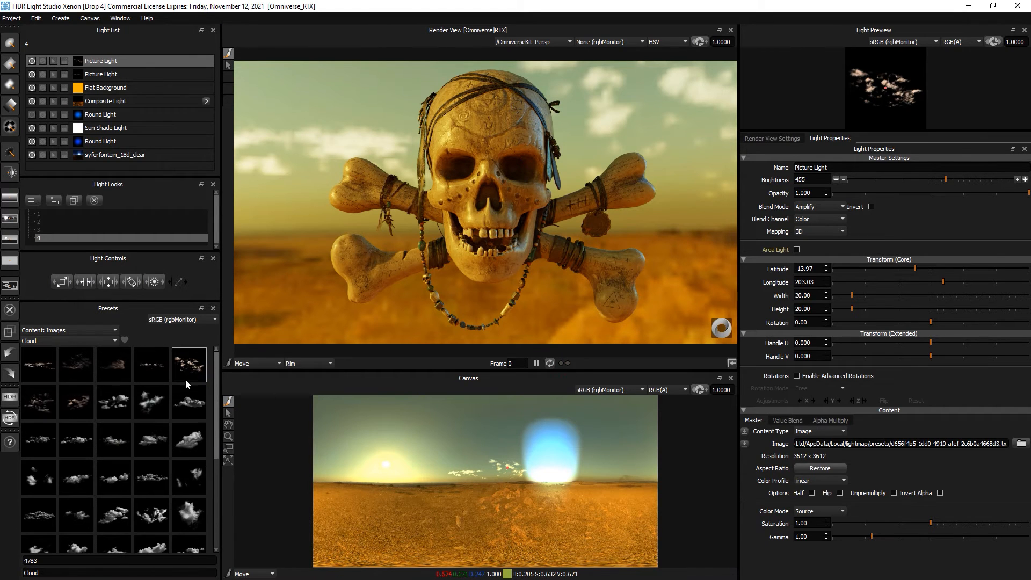
- Keep the Cloud preset category selected in the preset list
scroll(78, 434, down, 1)
scroll(79, 434, up, 1)
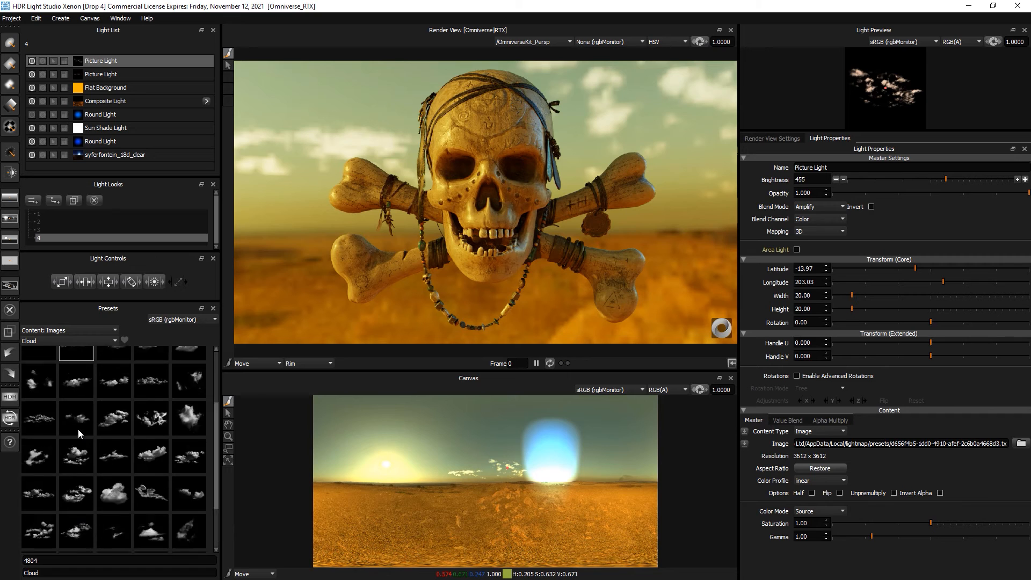
click(60, 341)
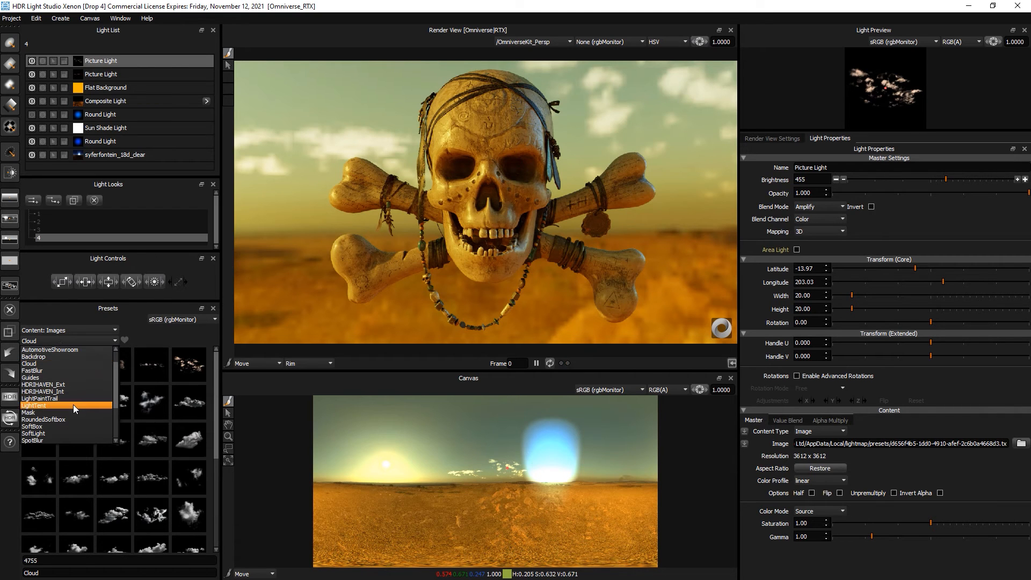
click(204, 292)
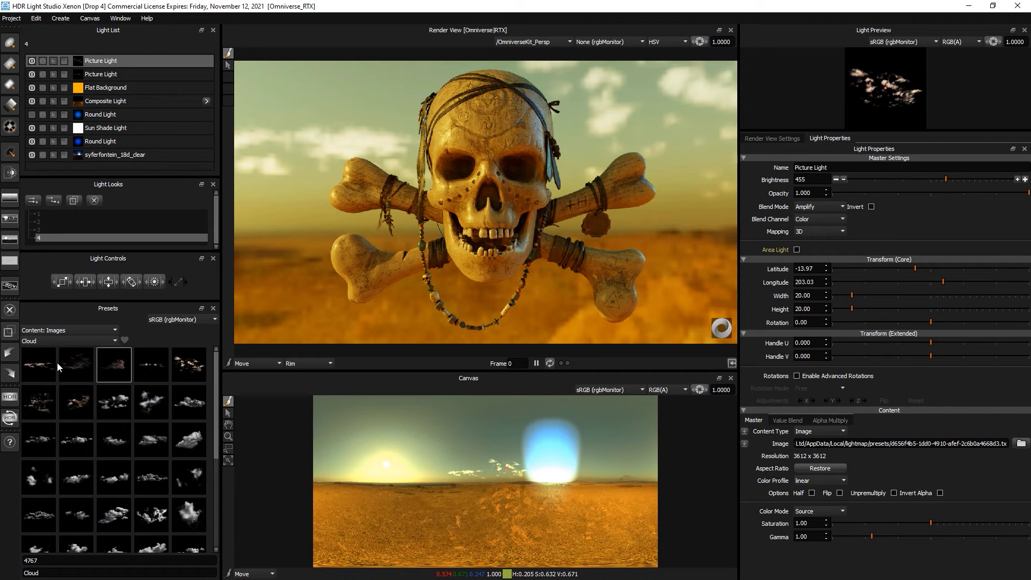
- Apply Live format at 3000x1500 resolution to the production render and start rendering
click(10, 397)
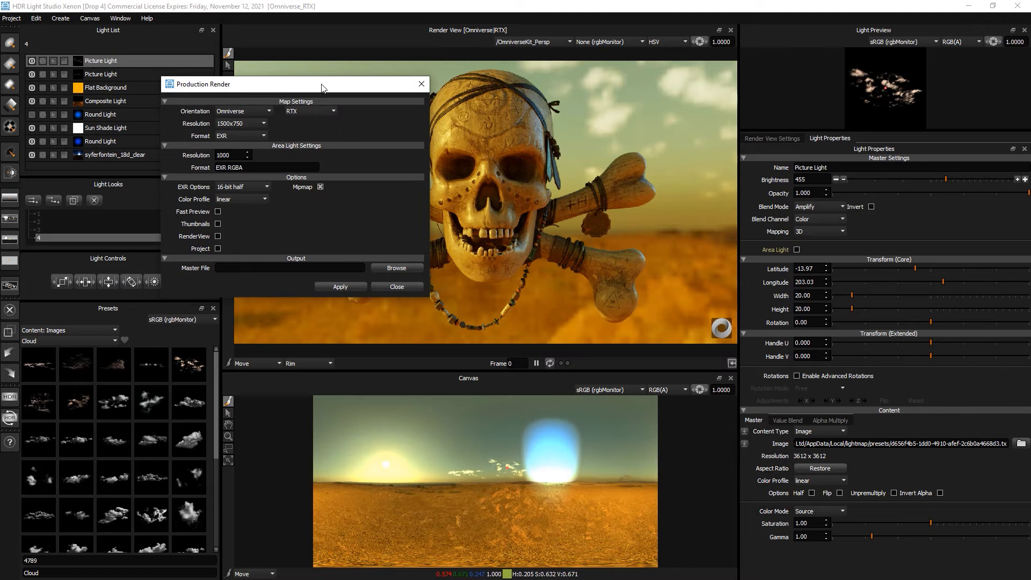
drag(323, 88, 486, 110)
click(398, 157)
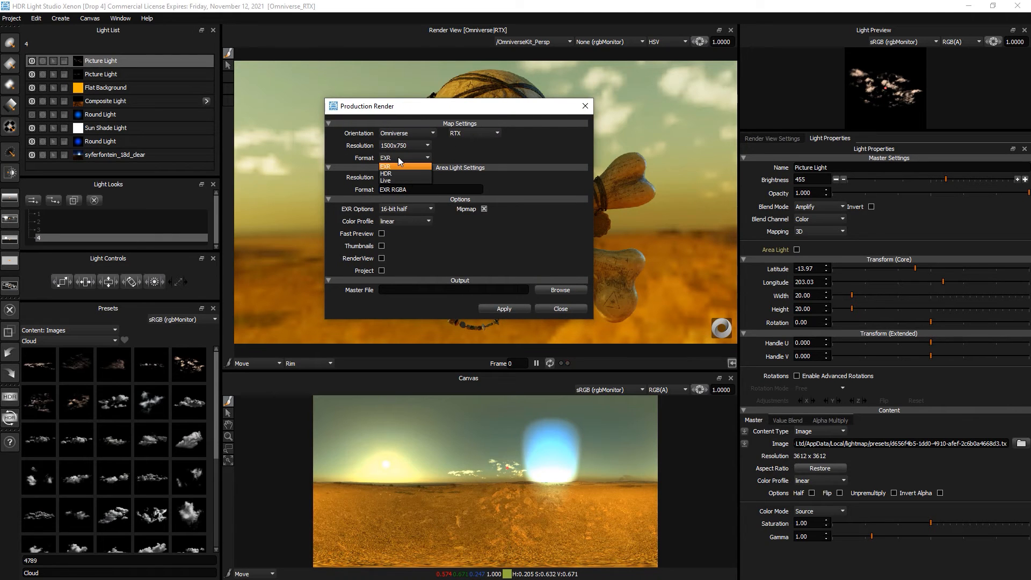
click(392, 179)
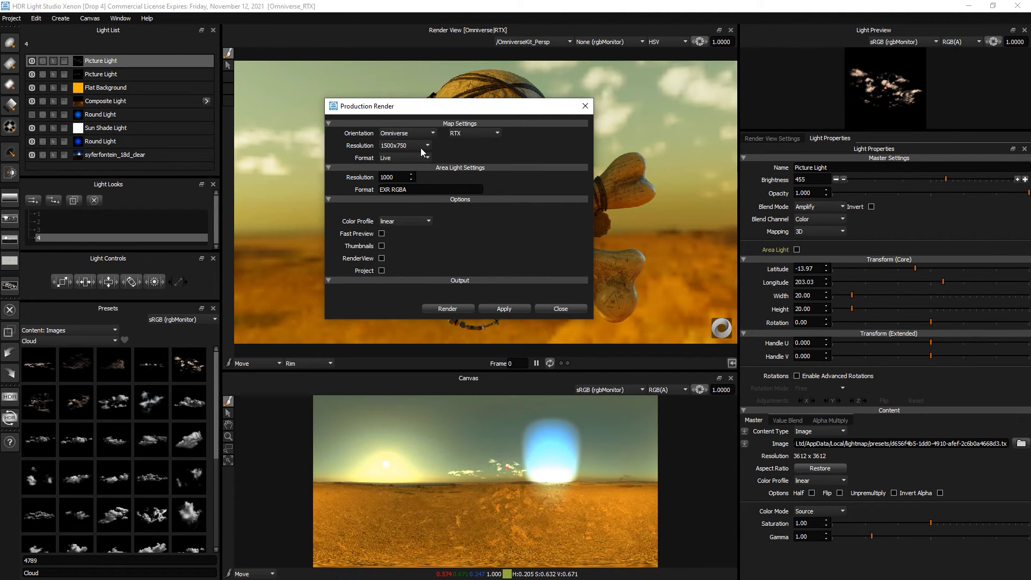
click(404, 145)
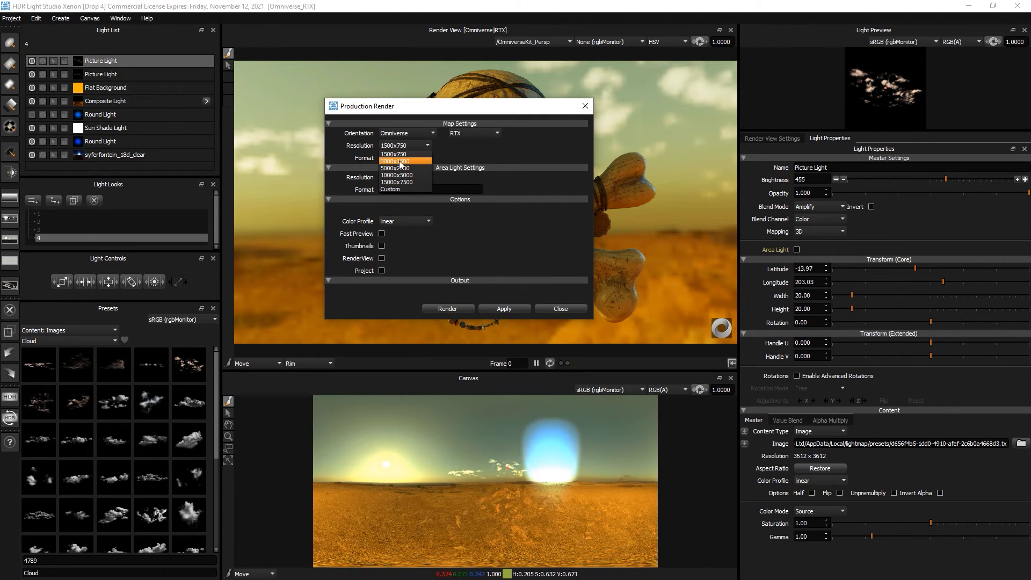
click(400, 161)
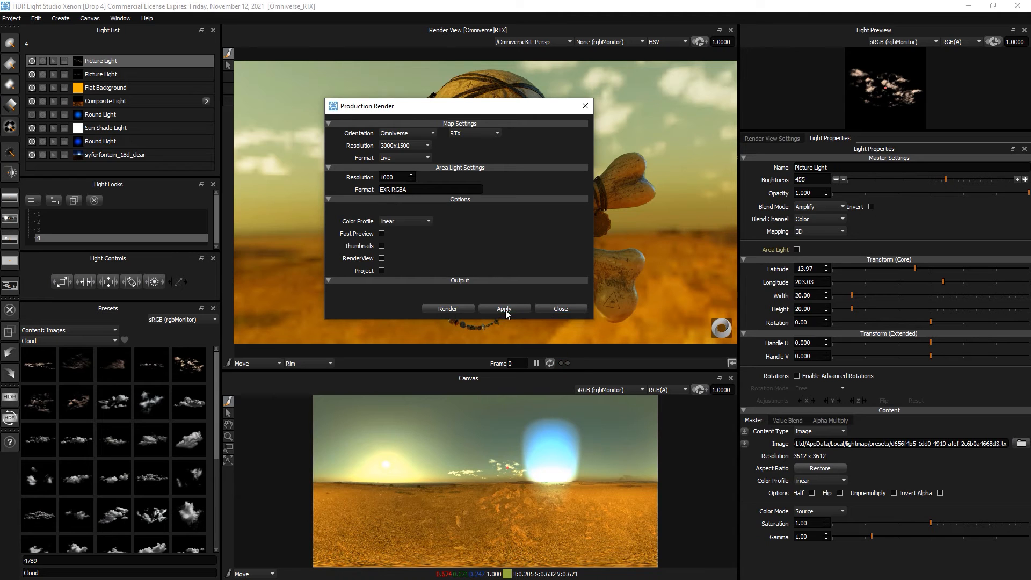
click(562, 309)
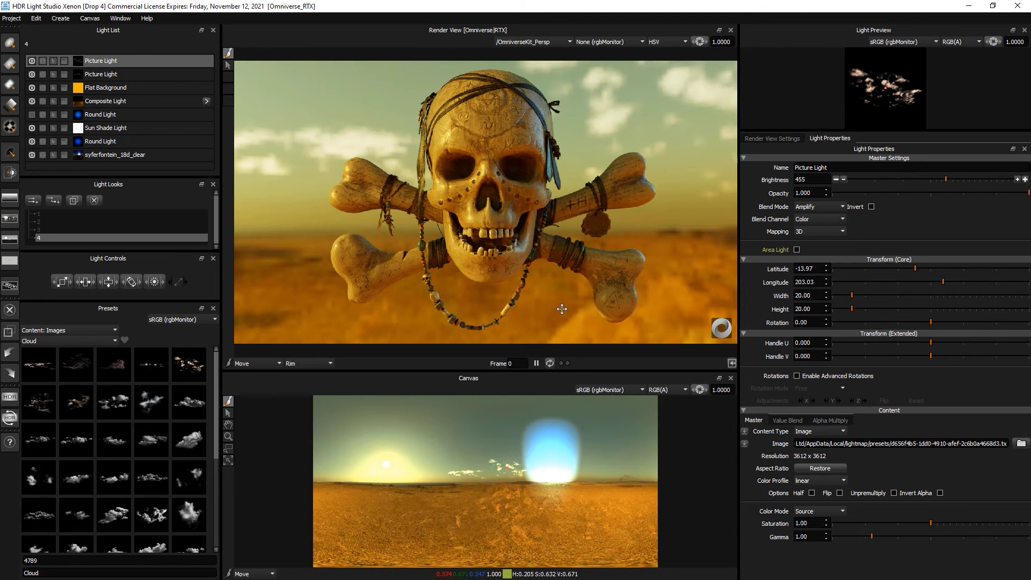
click(13, 415)
click(445, 308)
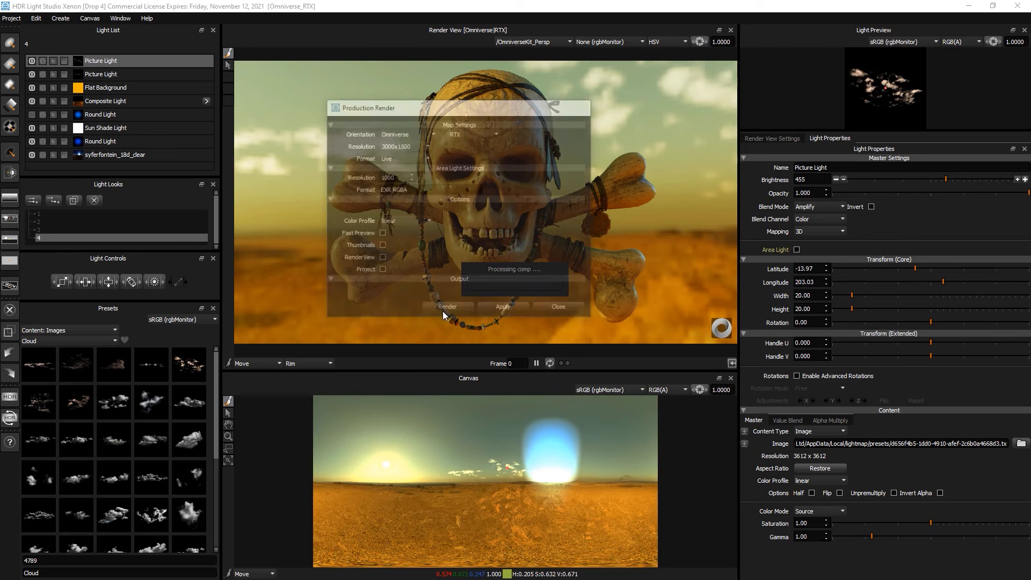
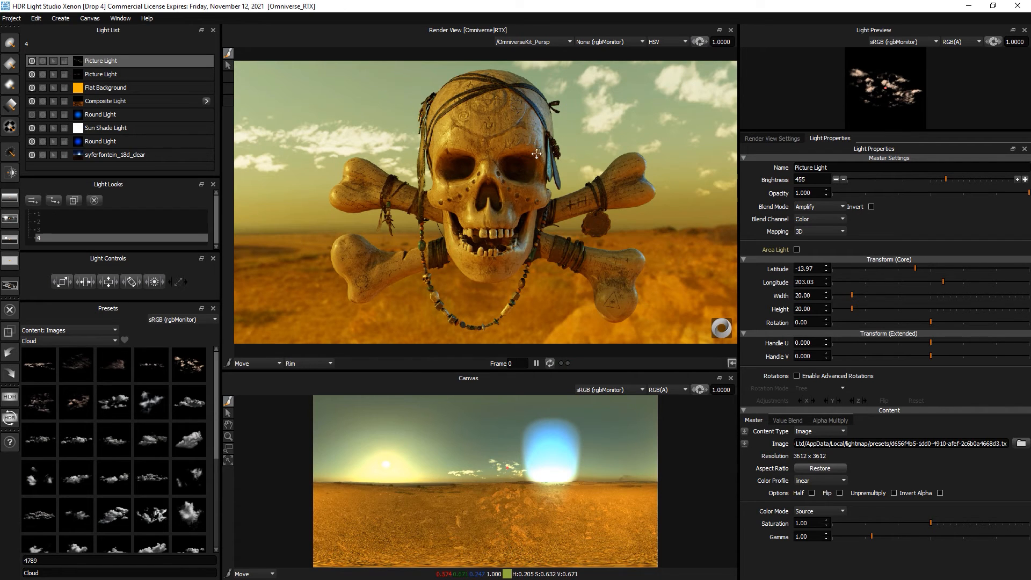
- Compare light looks 3 and 2, settle on look 1, and enlarge the Light Looks panel
click(87, 232)
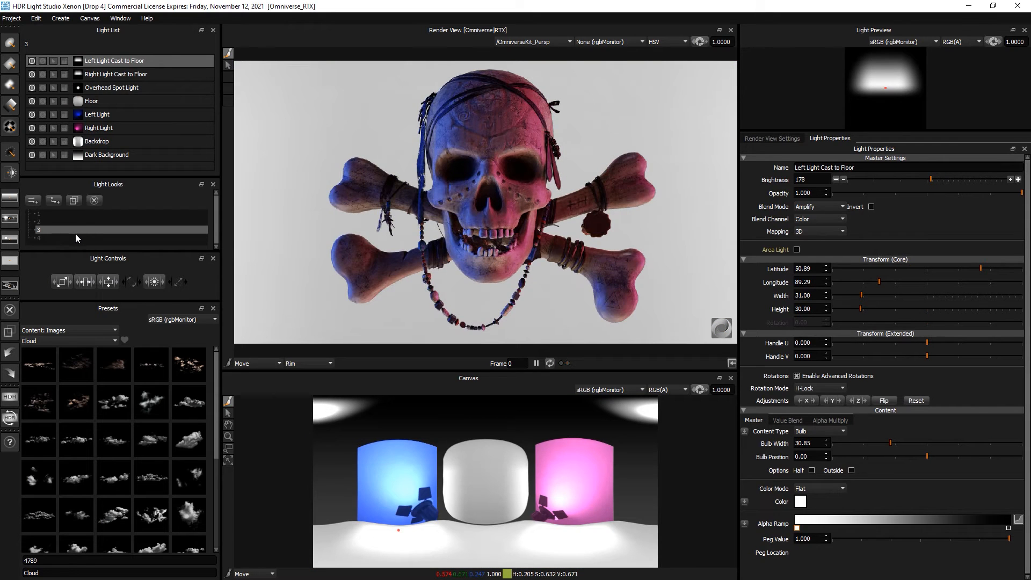
click(73, 221)
click(75, 214)
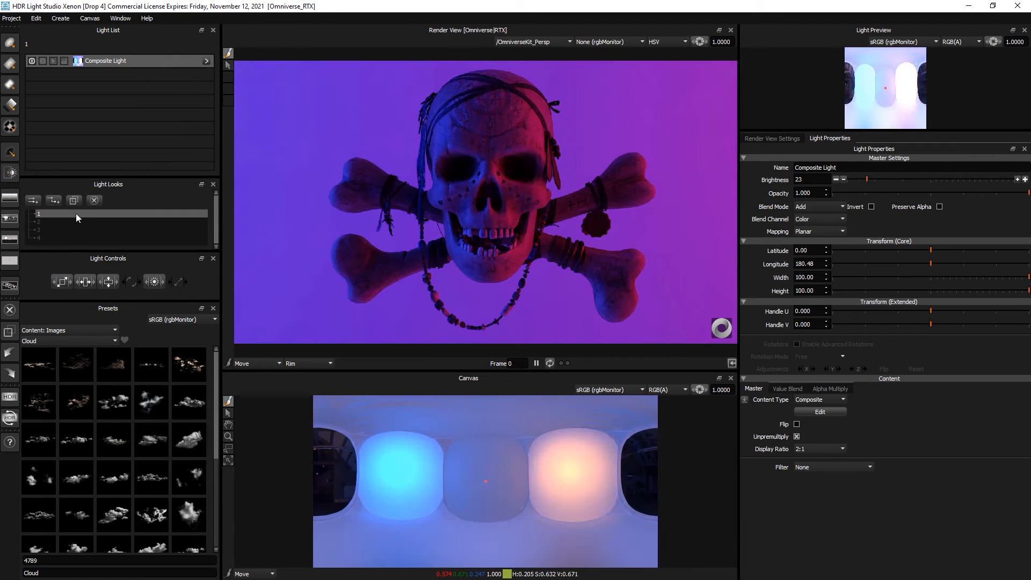
drag(107, 301, 106, 316)
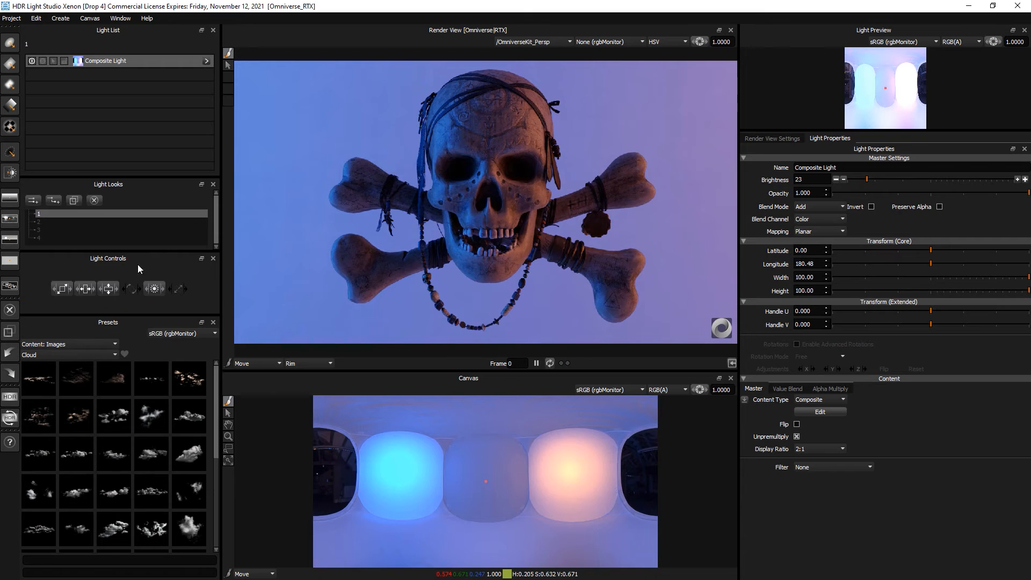
drag(147, 251, 148, 268)
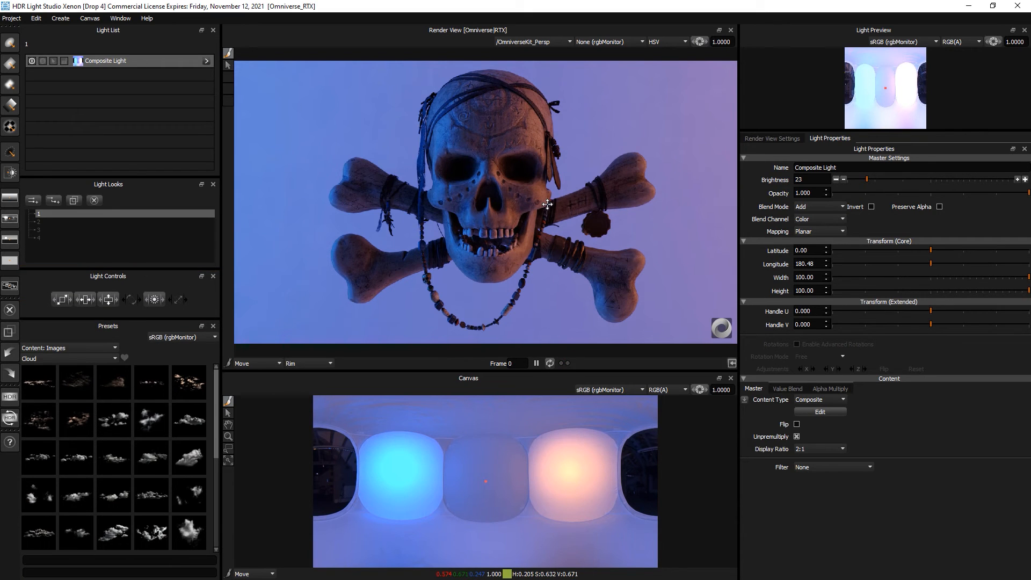
- Check the production render settings and rebuild the HDR map for the renderer
click(11, 396)
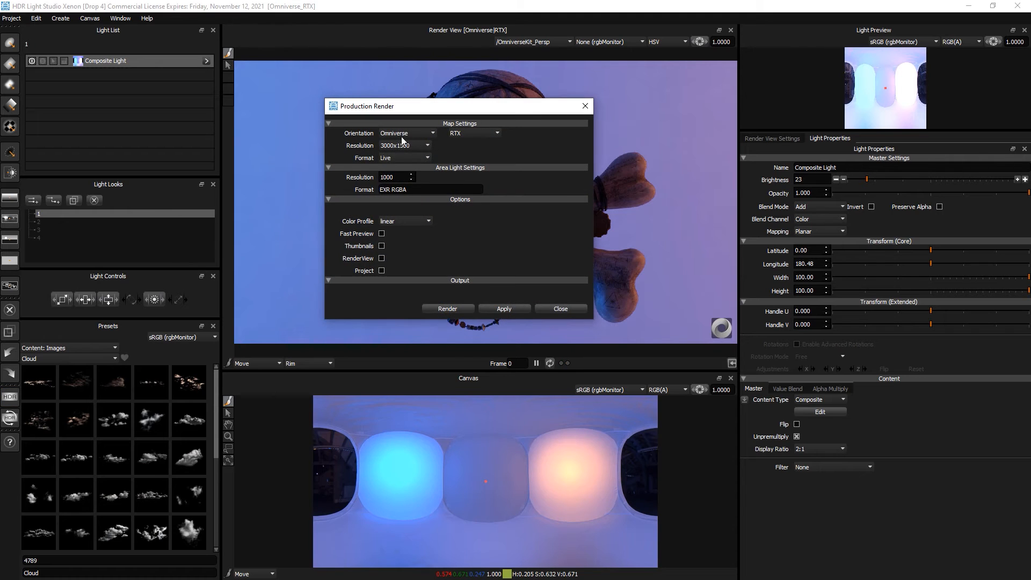
click(562, 310)
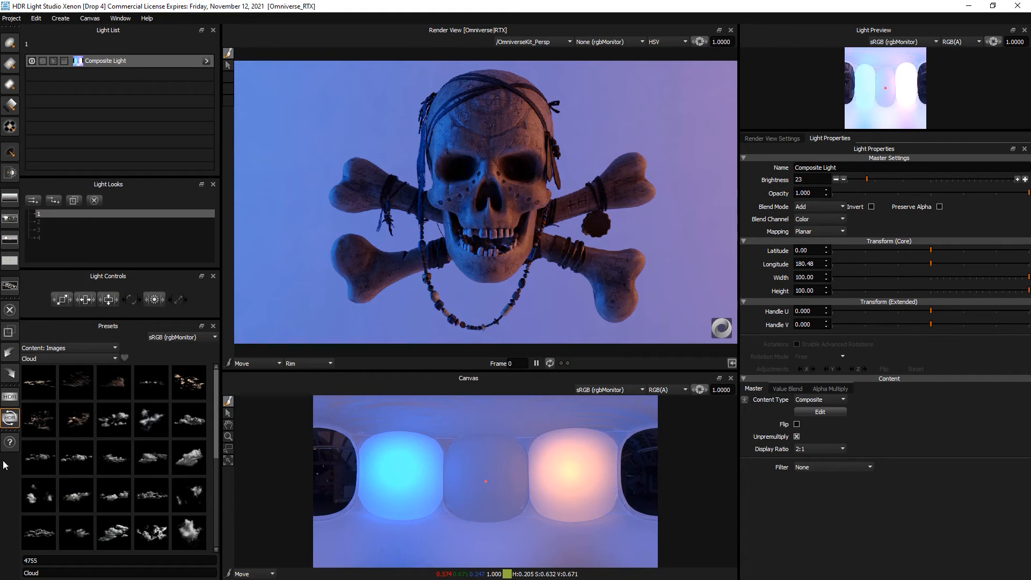
click(10, 419)
- Add a blue Round Light on the left blue panel
click(10, 43)
click(399, 468)
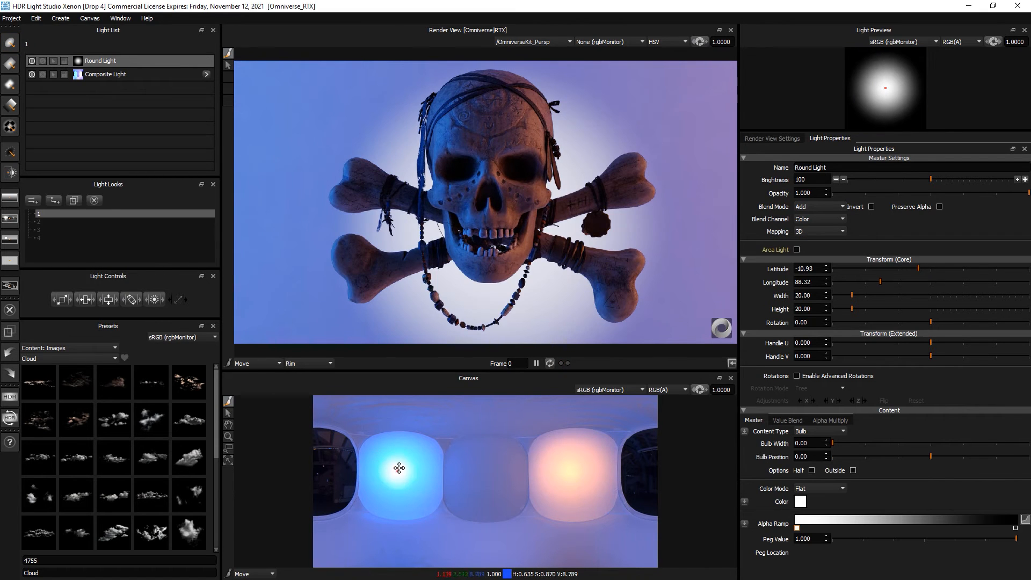
drag(399, 468, 399, 470)
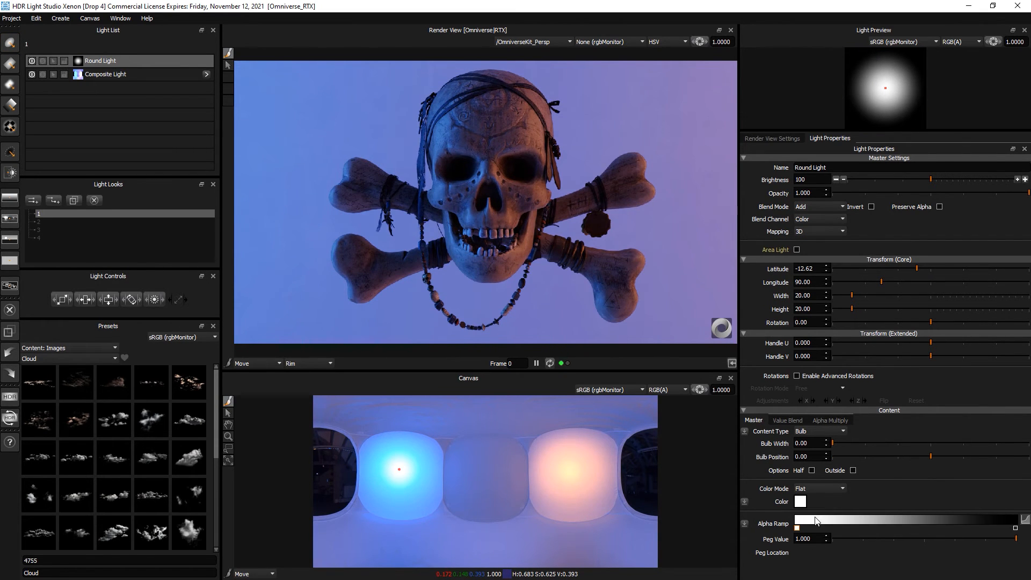
click(800, 501)
click(598, 296)
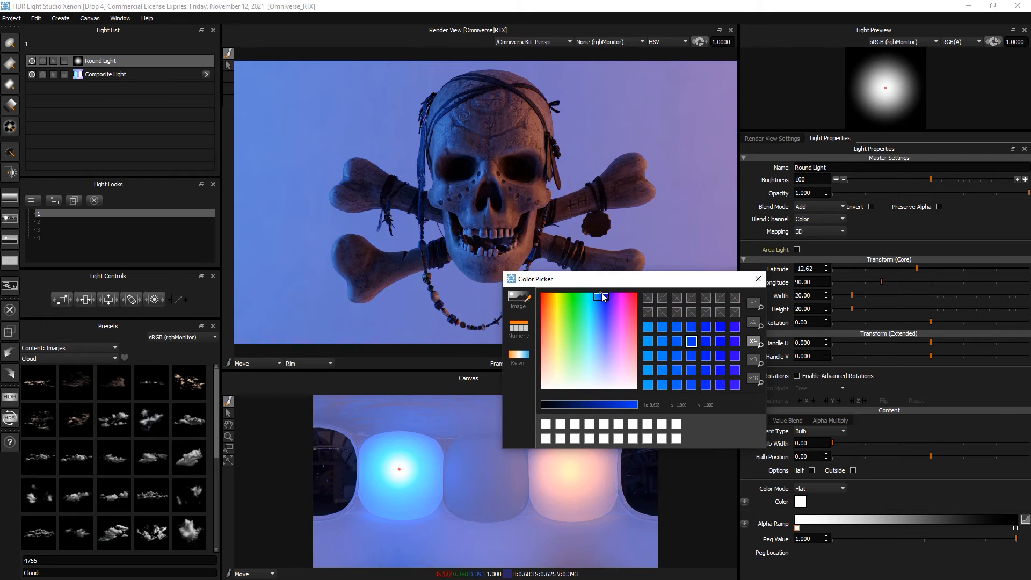
click(758, 279)
- Raise the Round Light's brightness to 11587 and duplicate it
drag(930, 179, 990, 178)
click(517, 417)
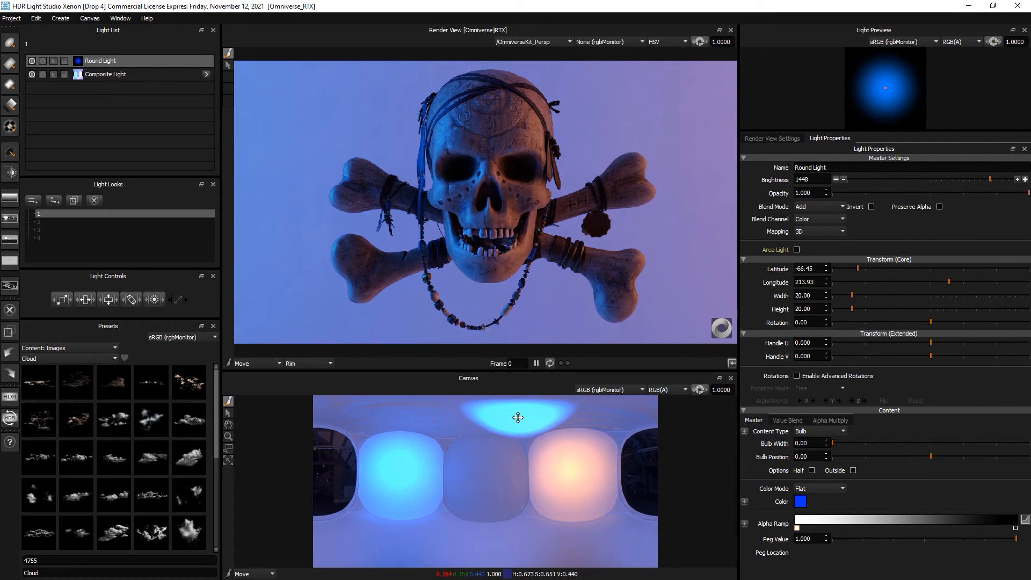
click(400, 470)
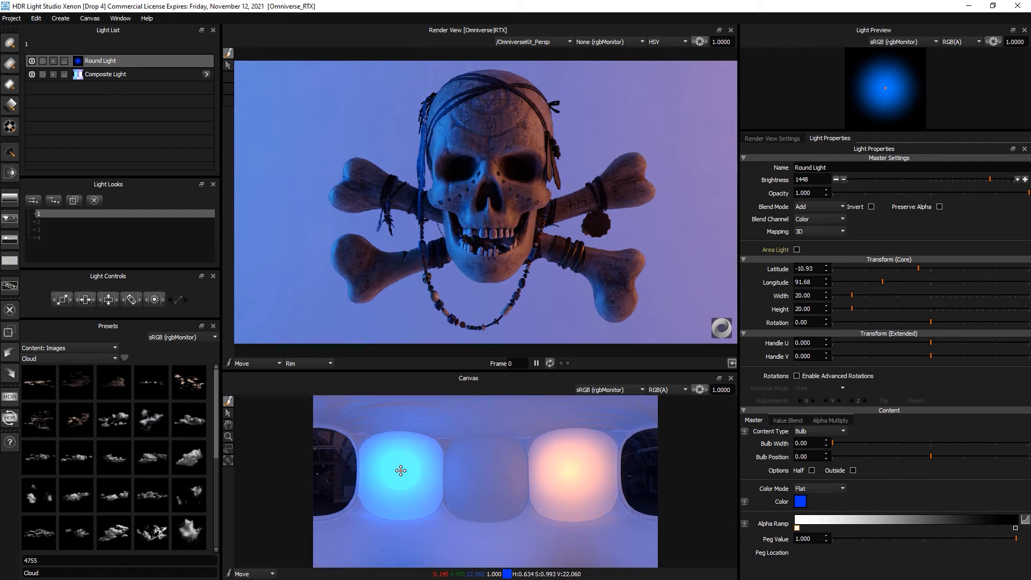
click(1026, 180)
click(1025, 180)
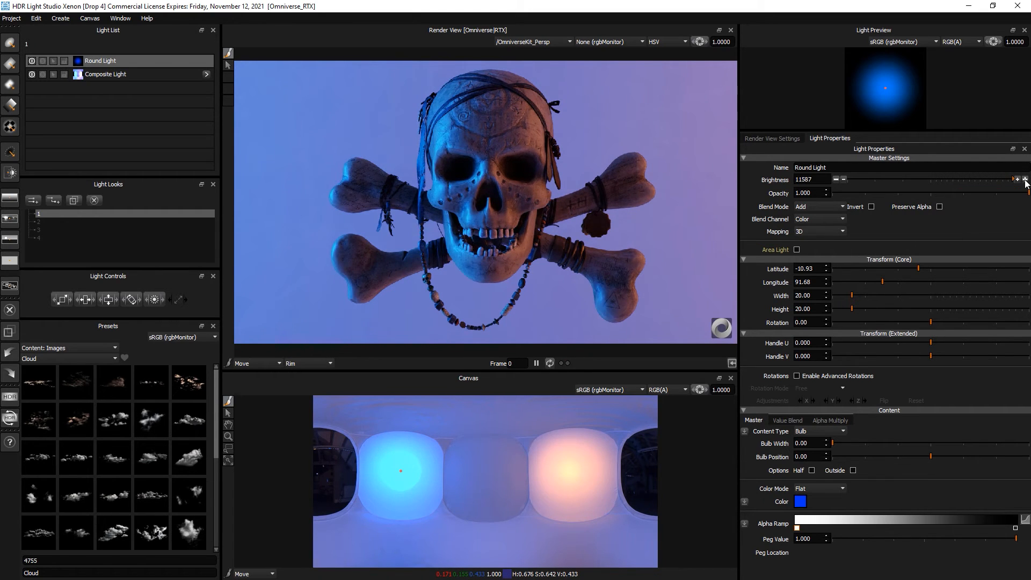
key(ctrl+d)
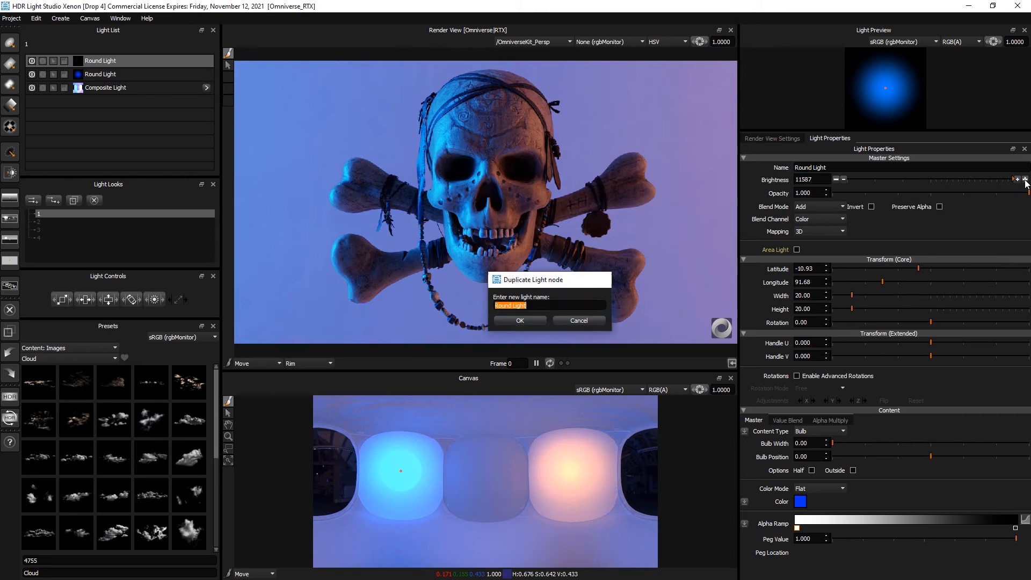
- Place the duplicate Round Light on the right panel and colour it yellow
key(Return)
click(576, 477)
click(800, 501)
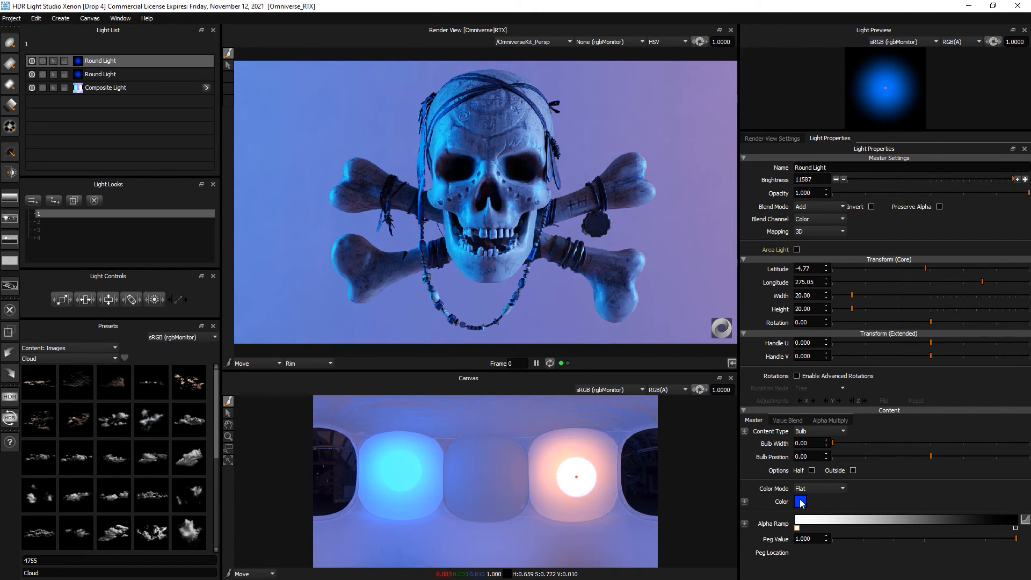
click(546, 298)
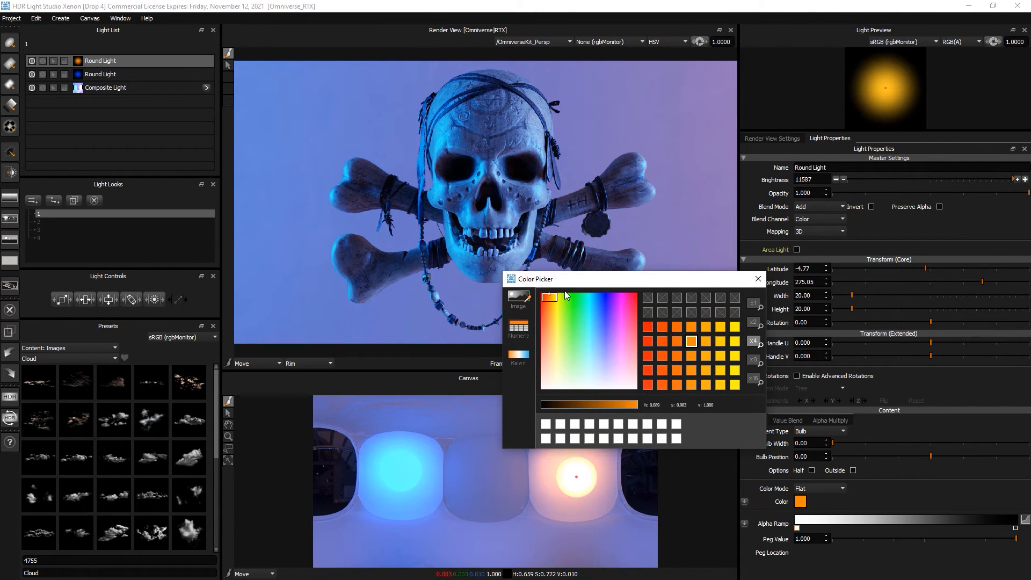
click(553, 294)
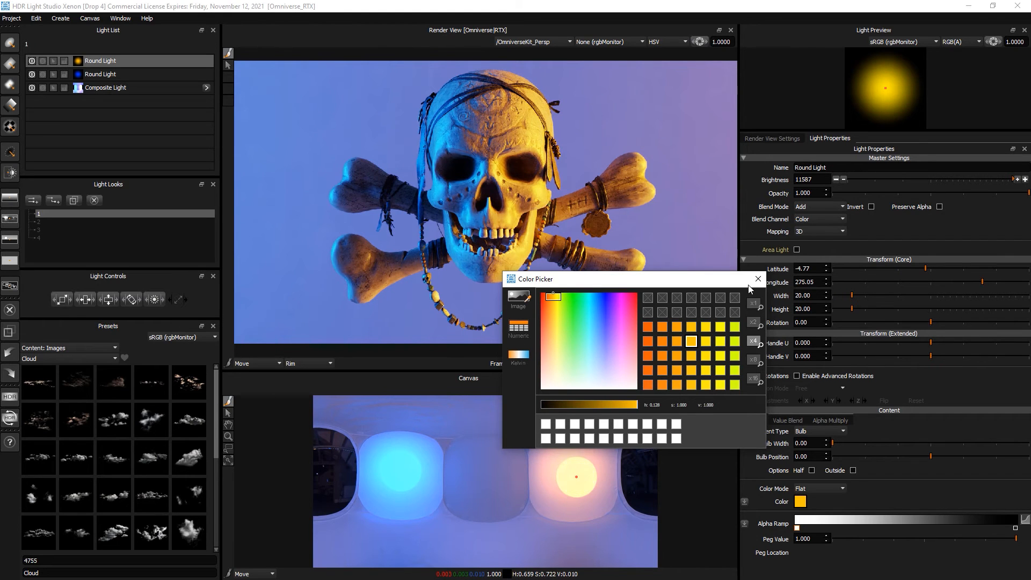
click(757, 278)
- Tune the yellow light's brightness down to 1017, then switch to light look 2
click(837, 179)
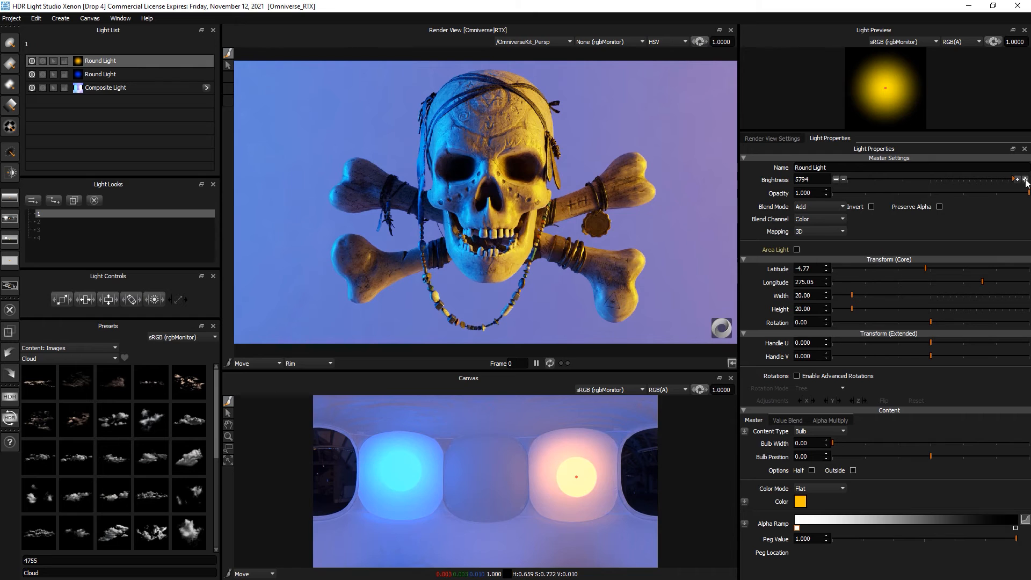
click(836, 180)
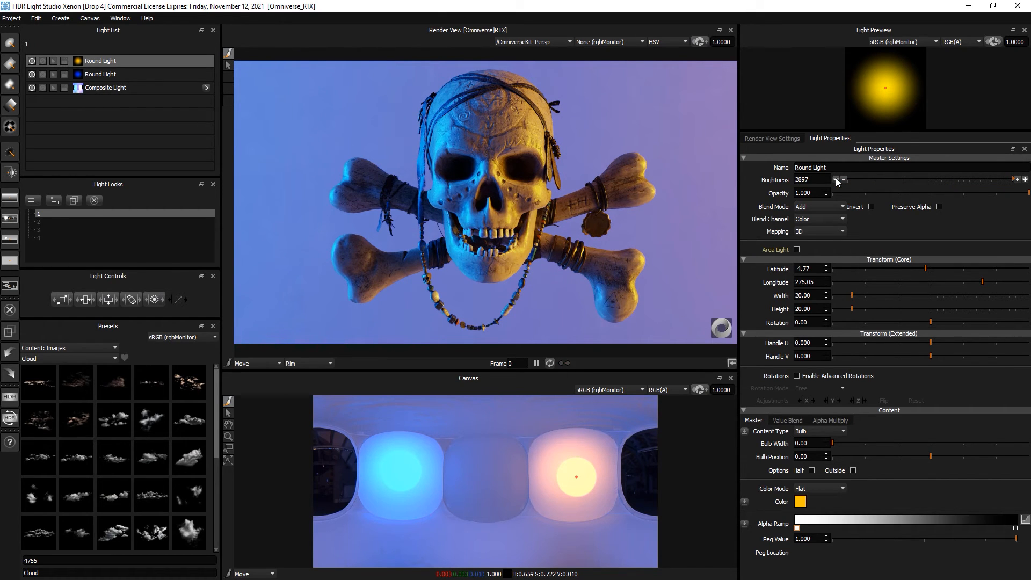
click(1024, 180)
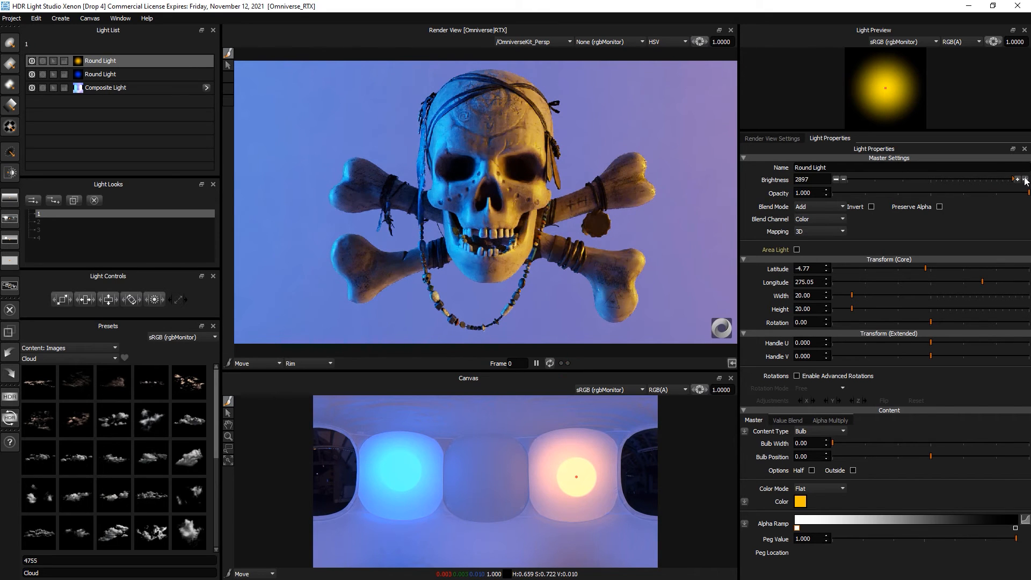
click(845, 180)
click(844, 180)
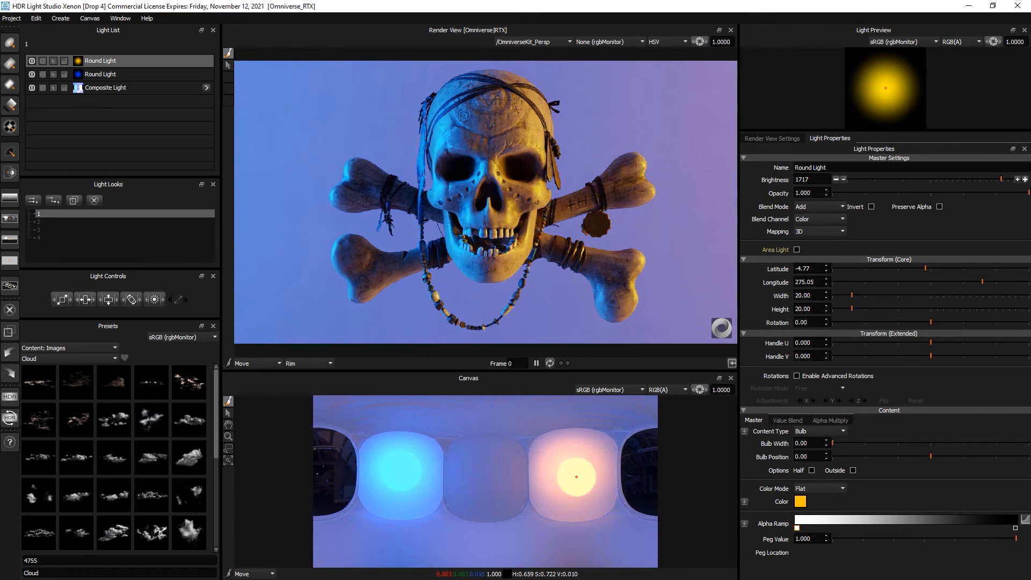
click(1016, 179)
click(1016, 178)
click(1017, 179)
click(1016, 179)
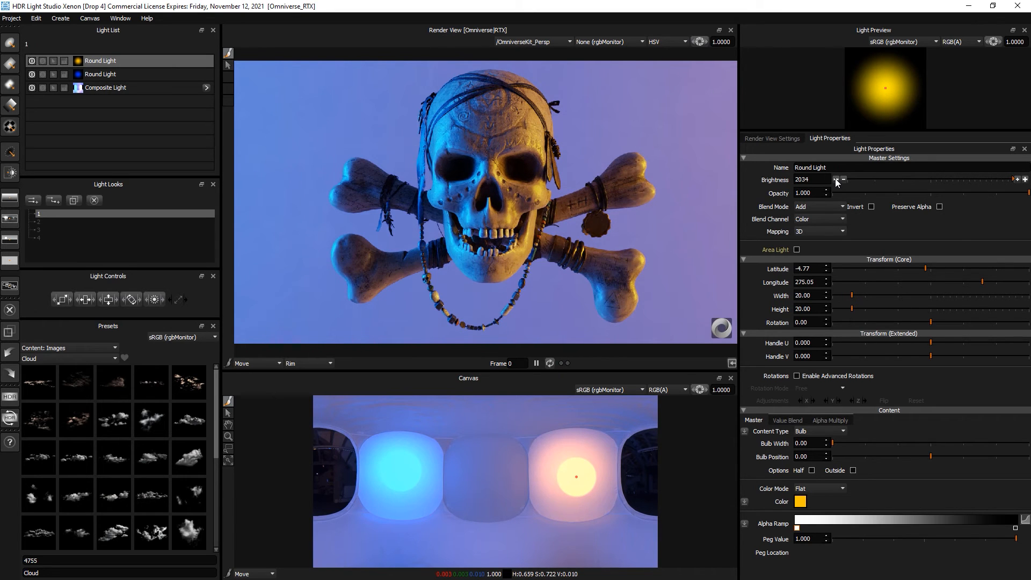
click(1025, 180)
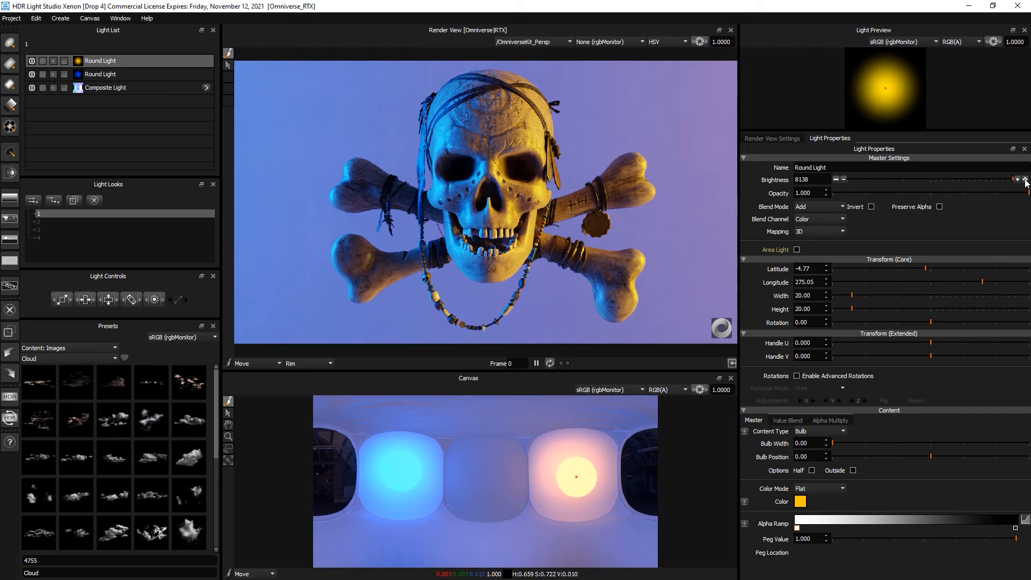
click(836, 179)
click(836, 180)
click(837, 180)
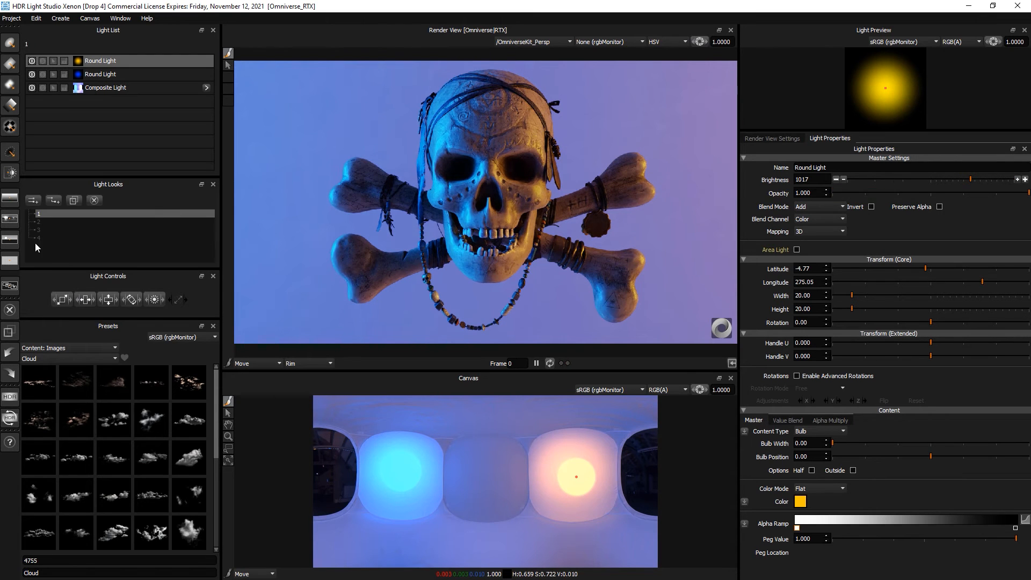
click(52, 222)
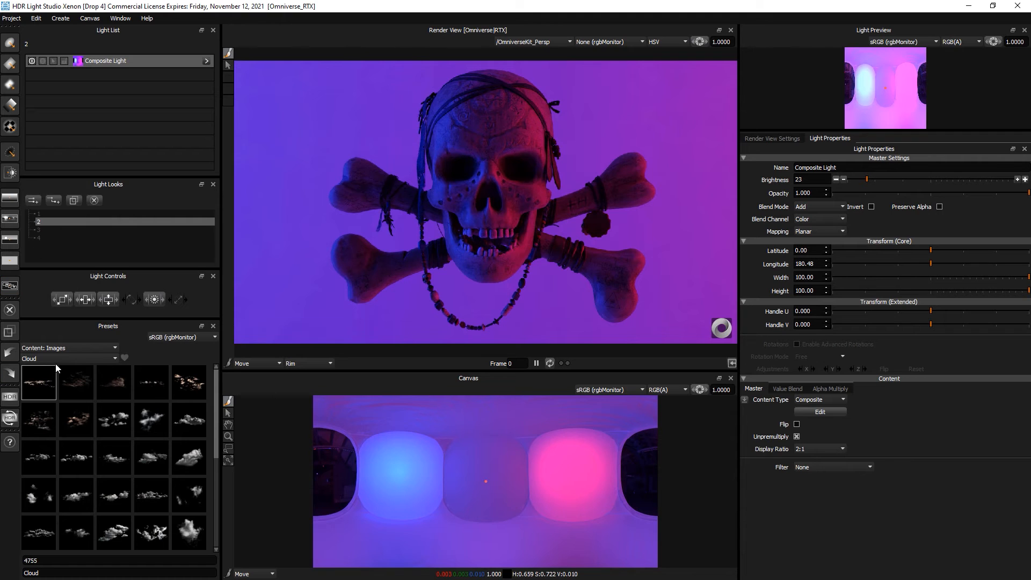
- Drop the Spot Blur 250 light preset onto the skull
click(53, 347)
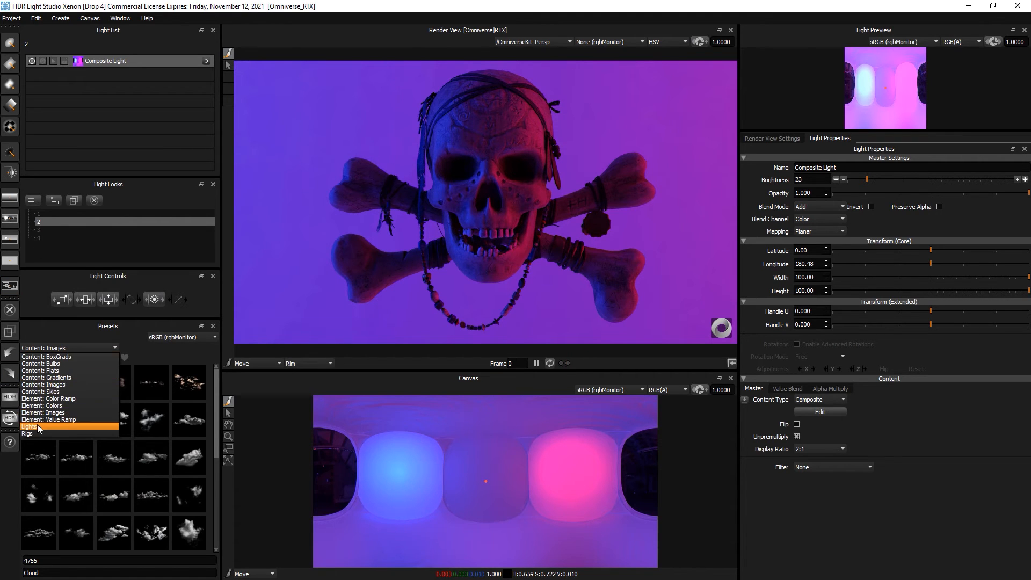
click(37, 424)
click(63, 357)
scroll(57, 421, down, 4)
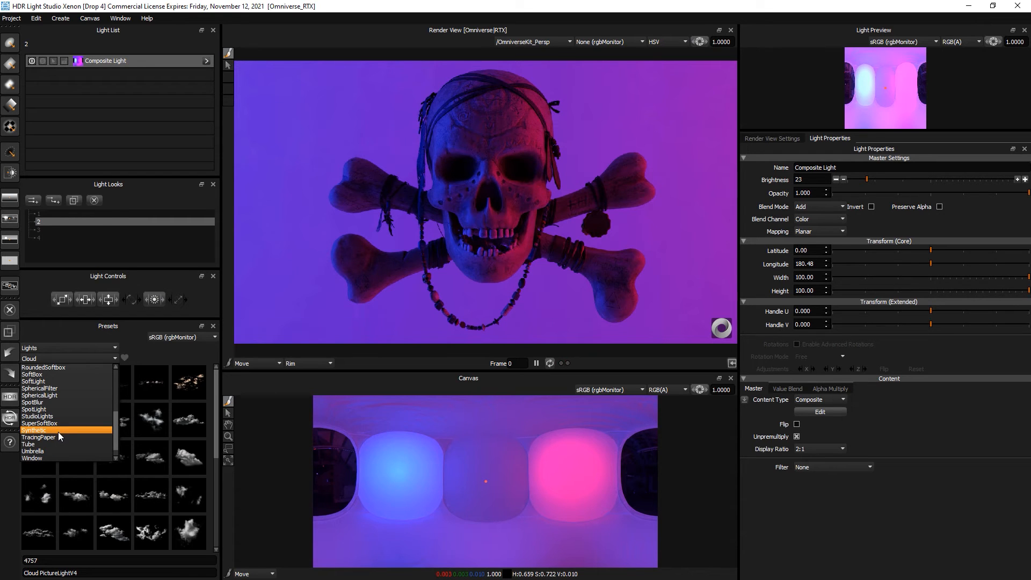
click(58, 402)
click(113, 387)
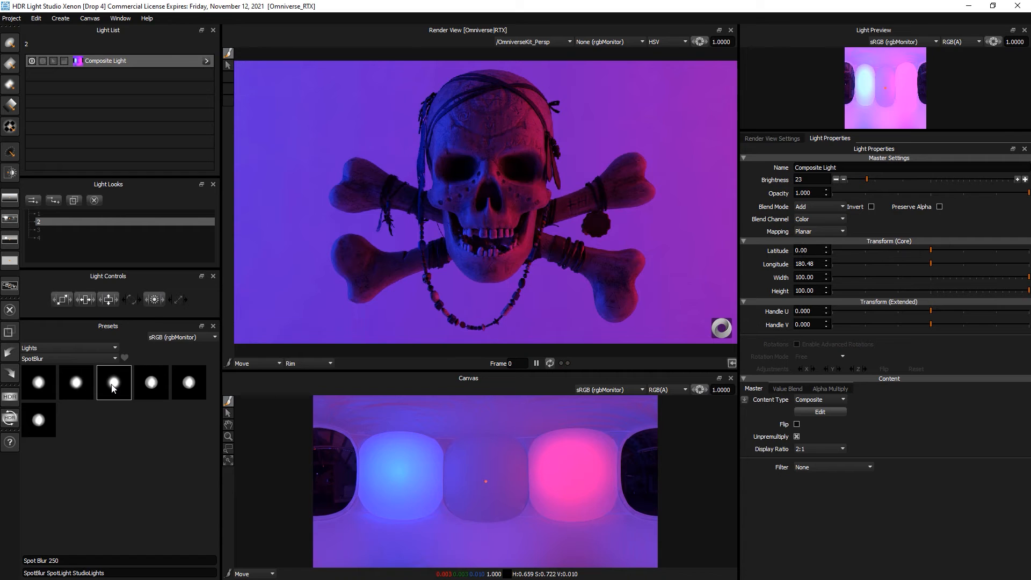
mouse_move(112, 388)
mouse_down()
mouse_move(114, 322)
mouse_move(457, 149)
mouse_move(445, 131)
mouse_up()
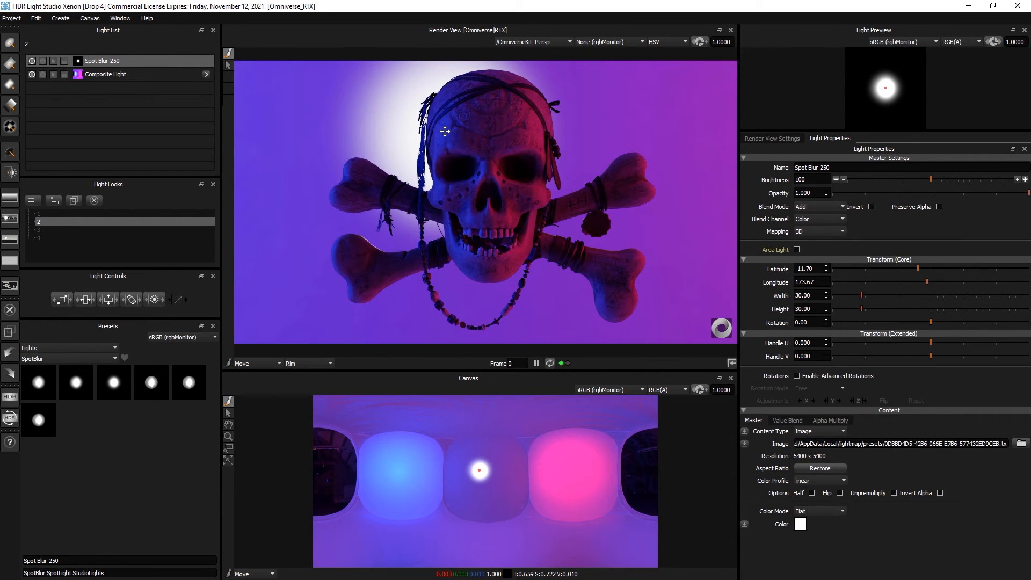
- Position the spot in Reflection mode on the skull at brightness 909, then show look 3
click(323, 117)
click(636, 114)
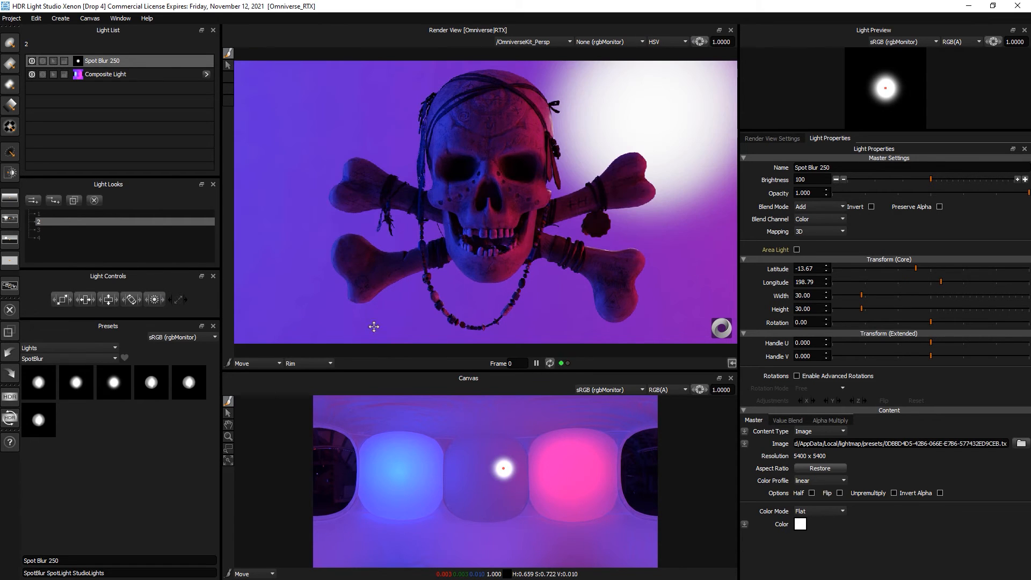
click(306, 364)
click(303, 369)
click(444, 136)
click(986, 179)
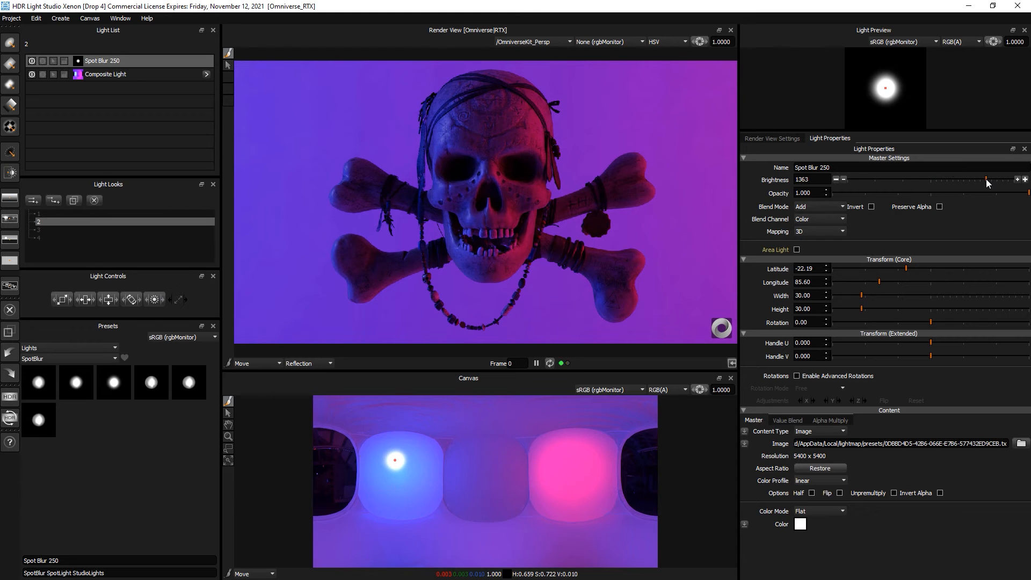
drag(985, 178, 974, 178)
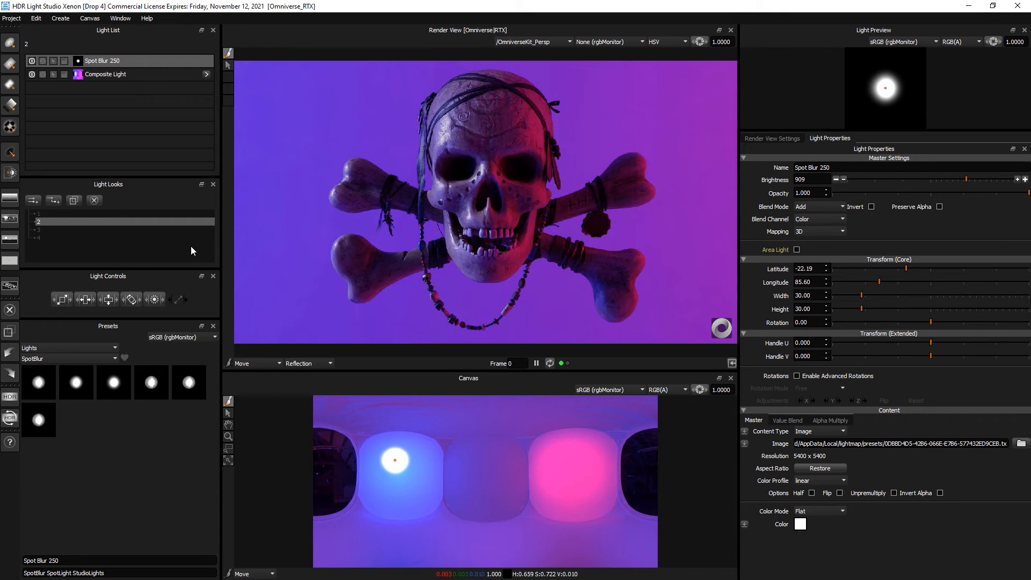
click(45, 230)
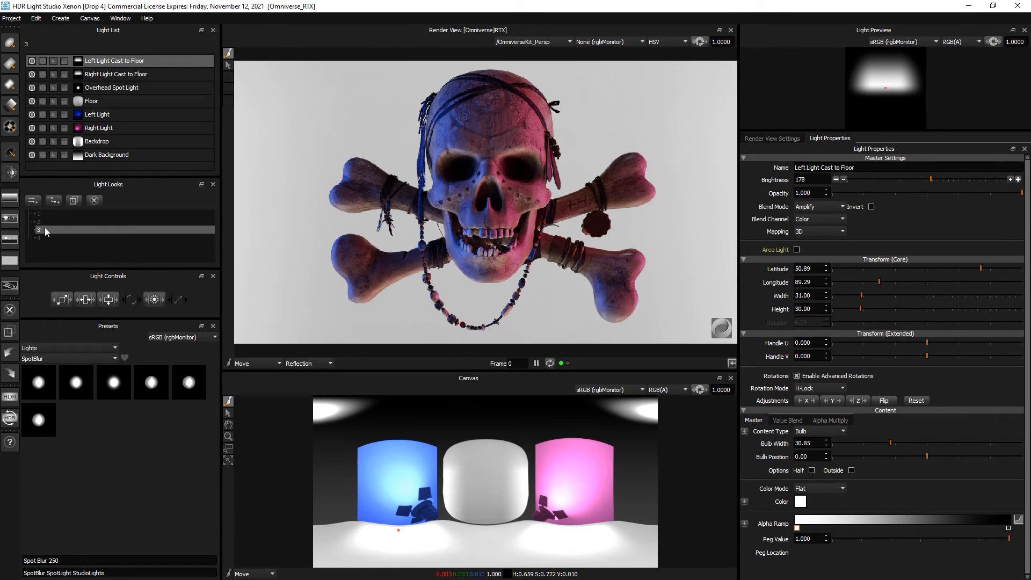
- Cycle through light looks 1–4 to compare them, ending on look 2
click(45, 238)
click(47, 228)
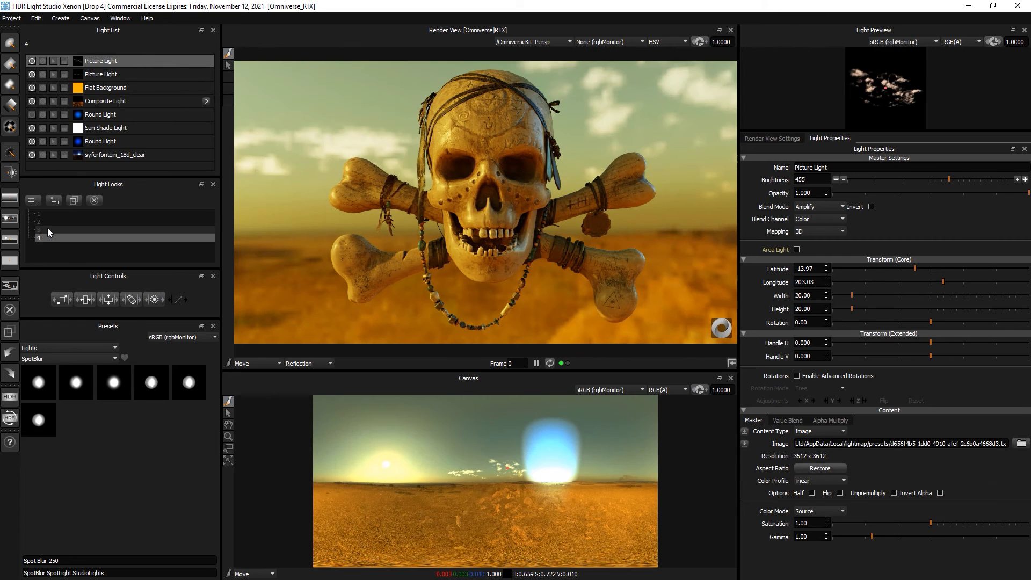
click(49, 222)
click(53, 214)
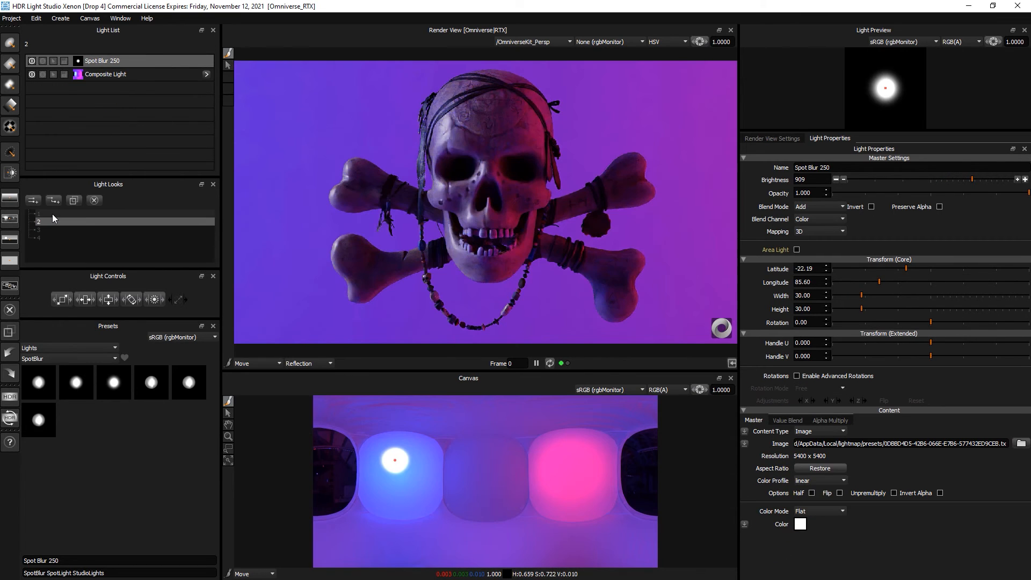
click(51, 221)
click(50, 230)
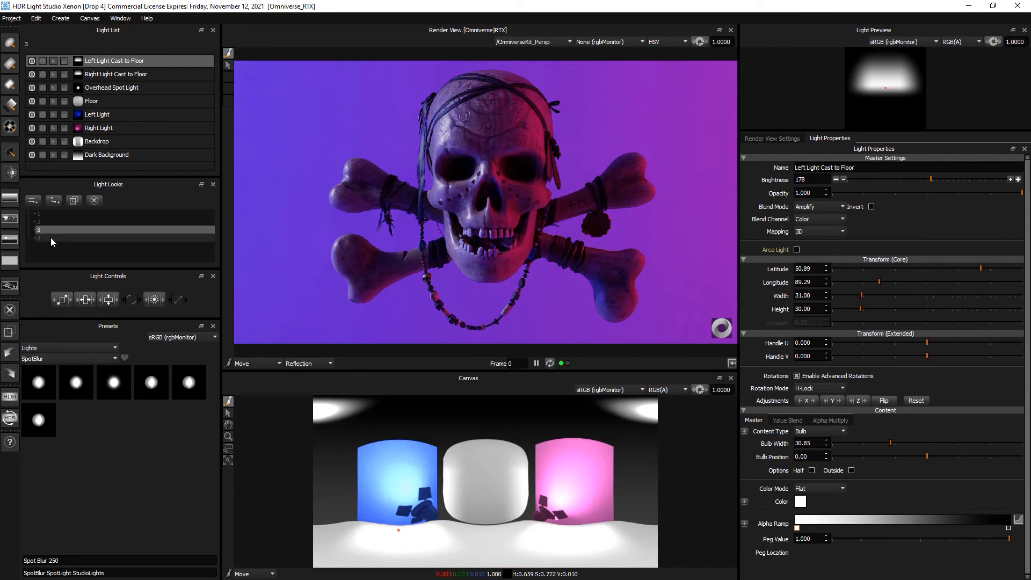
click(51, 237)
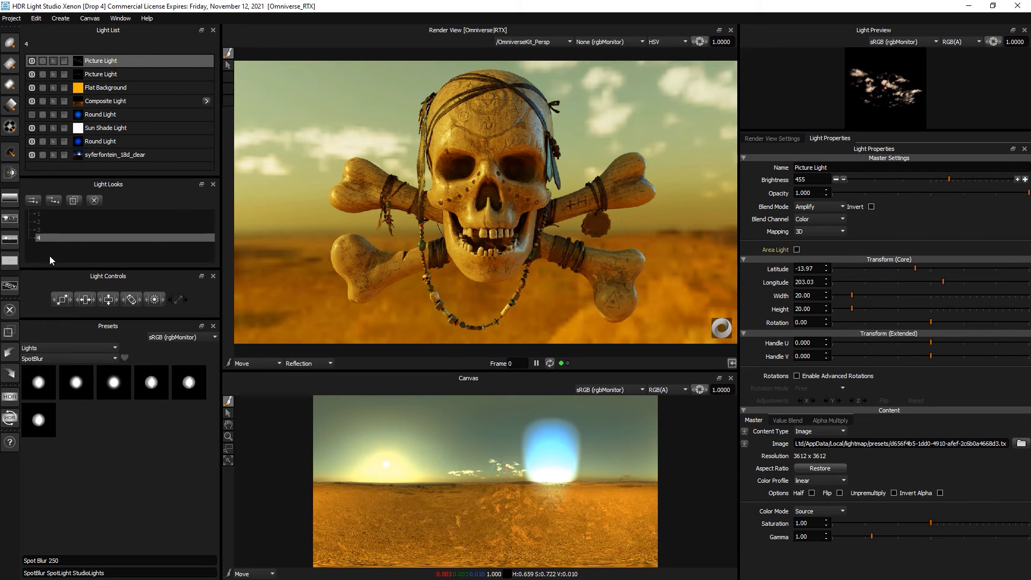
click(52, 220)
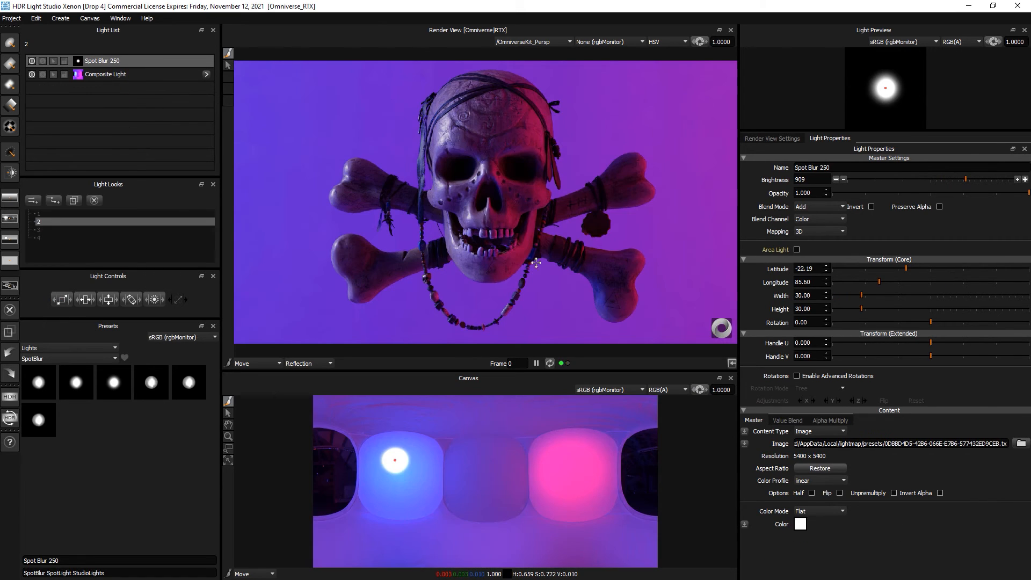
drag(38, 413, 520, 271)
- Create light look 5 and add a Sky Background light
click(33, 200)
text(5)
key(Return)
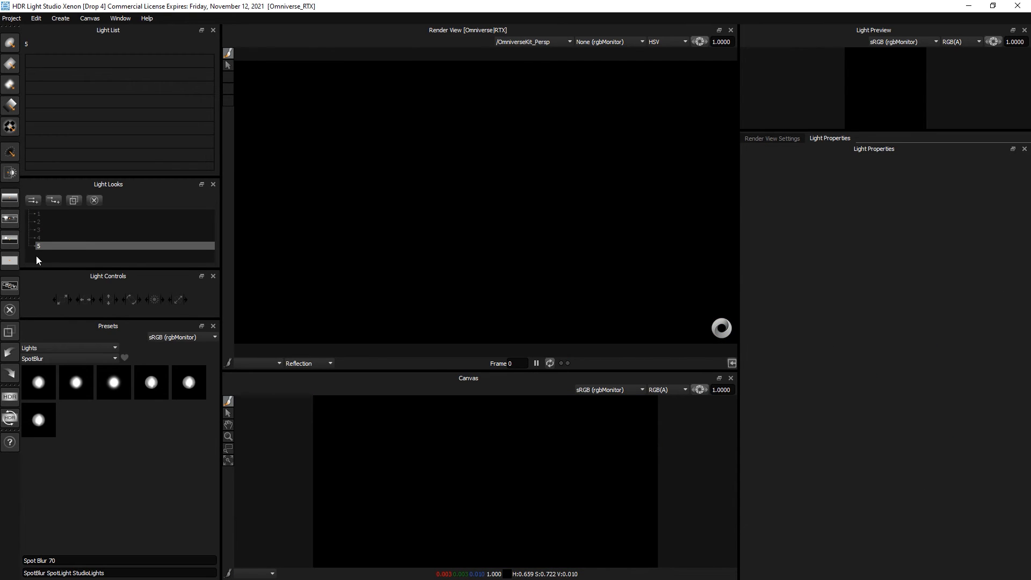
click(13, 240)
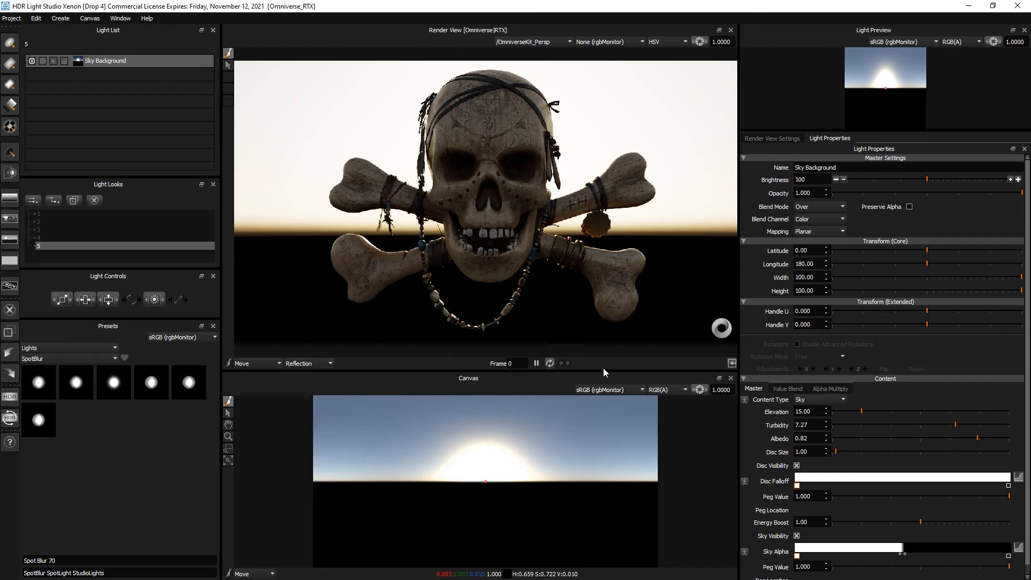
- Set a low sunset sun: elevation 1.58, turbidity 8.39, enlarged sun disc, brightness 200
click(878, 262)
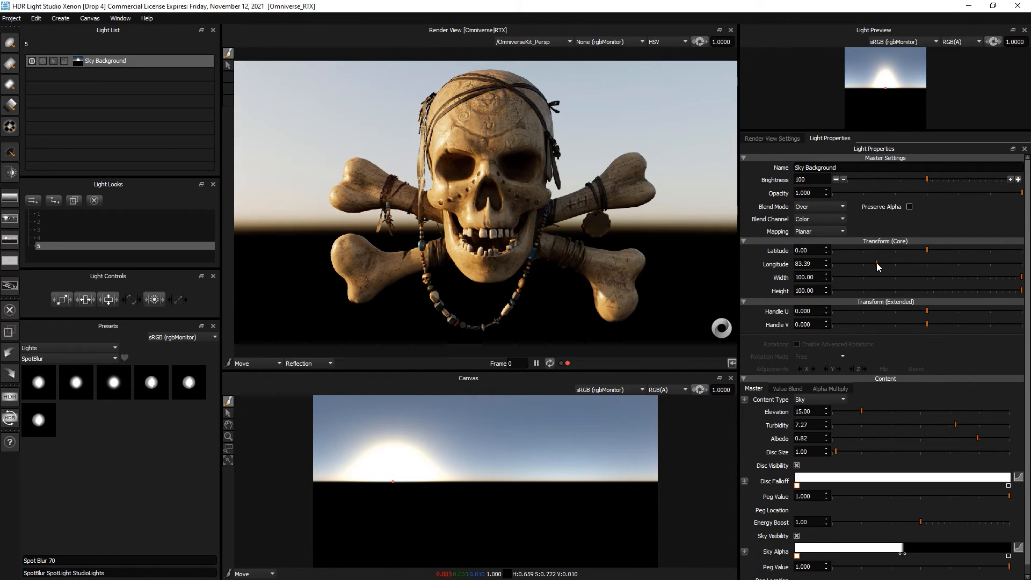
drag(816, 131, 820, 84)
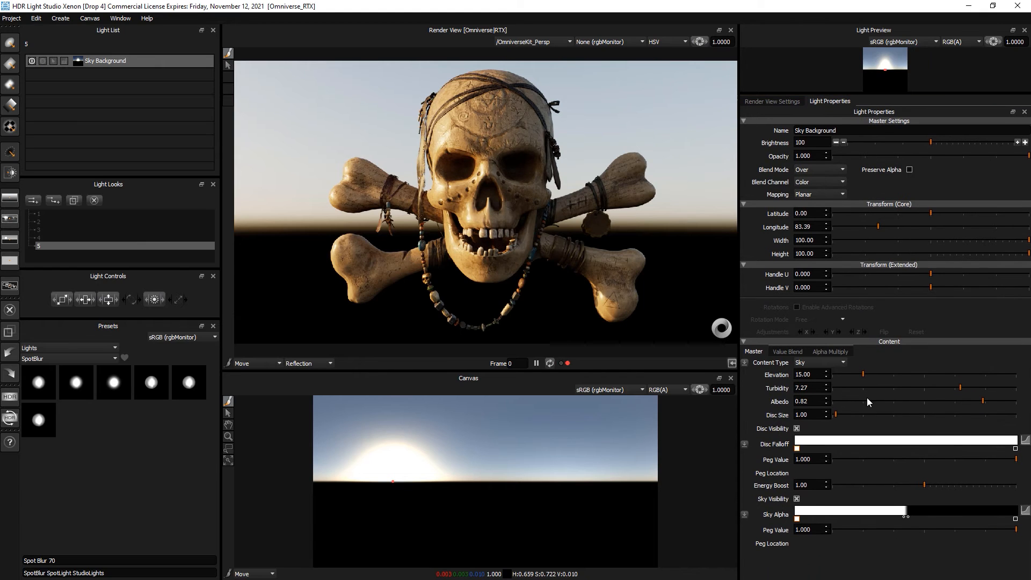
drag(868, 374, 959, 372)
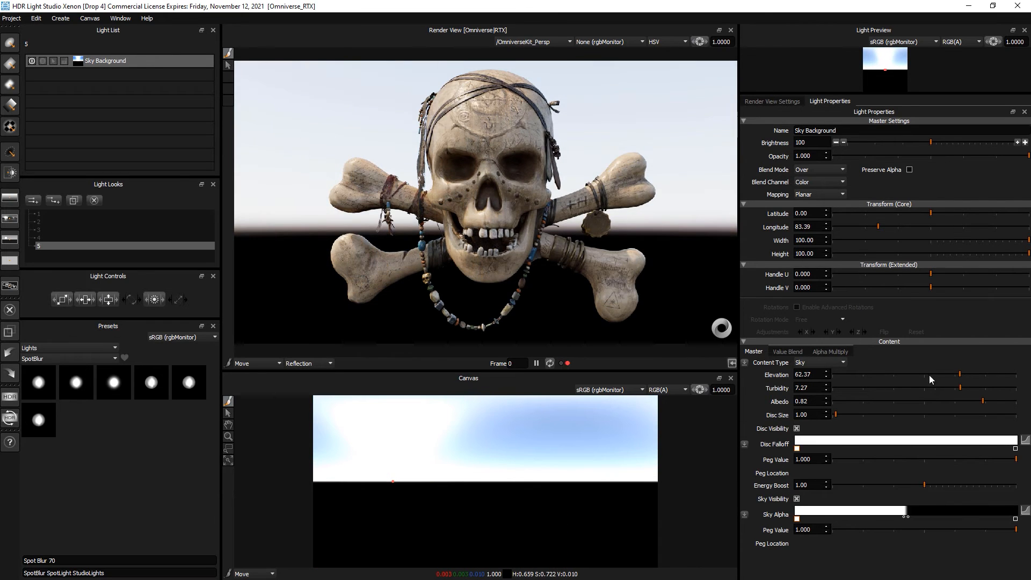
click(838, 372)
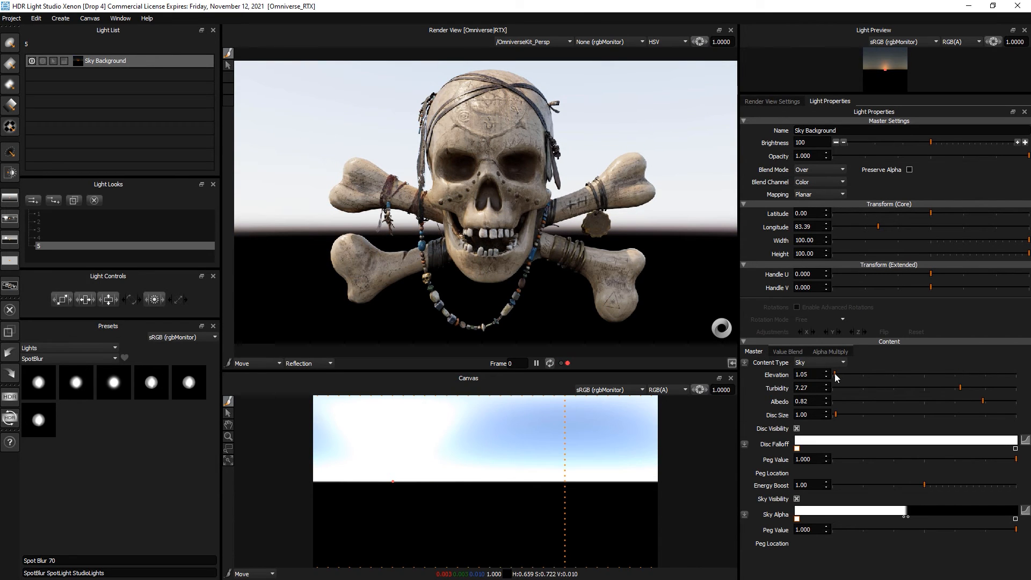
drag(835, 373, 836, 373)
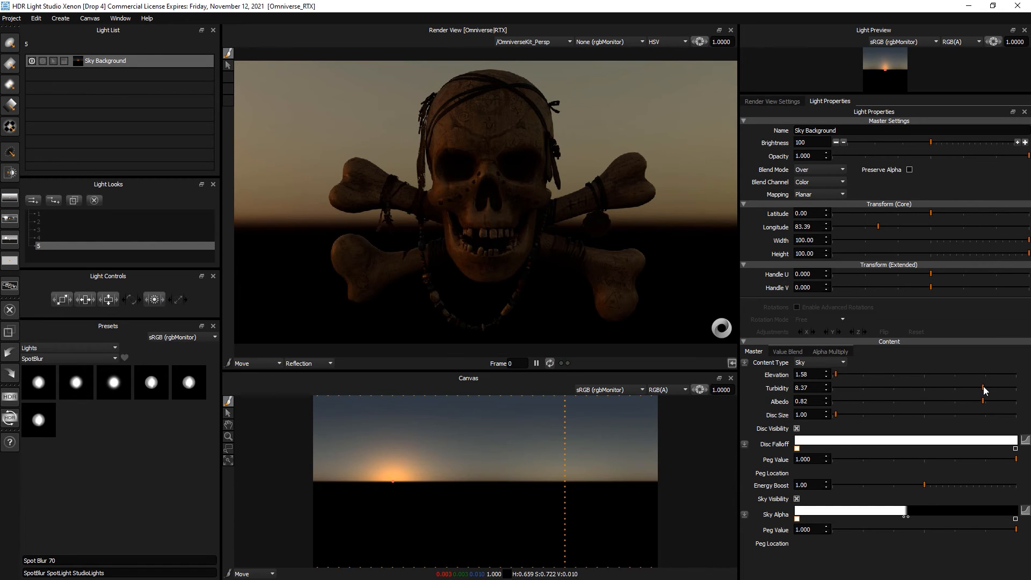
drag(956, 387, 993, 400)
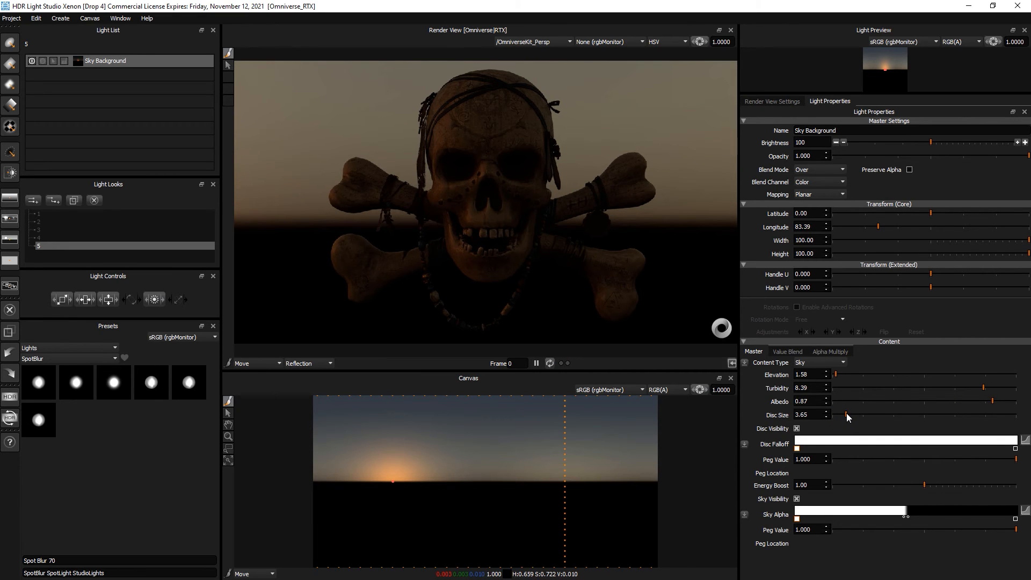
drag(847, 414, 915, 413)
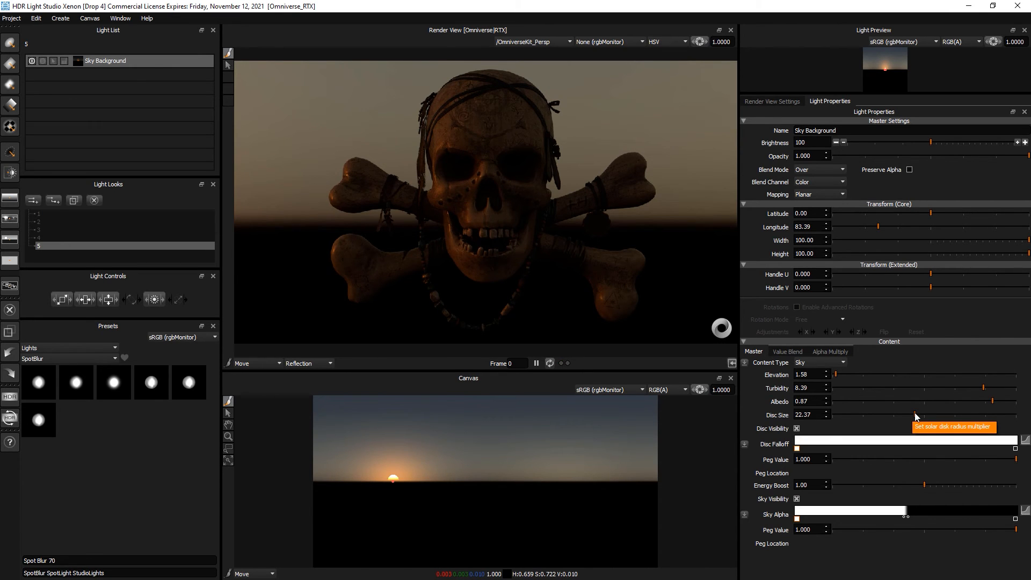
drag(916, 415, 948, 420)
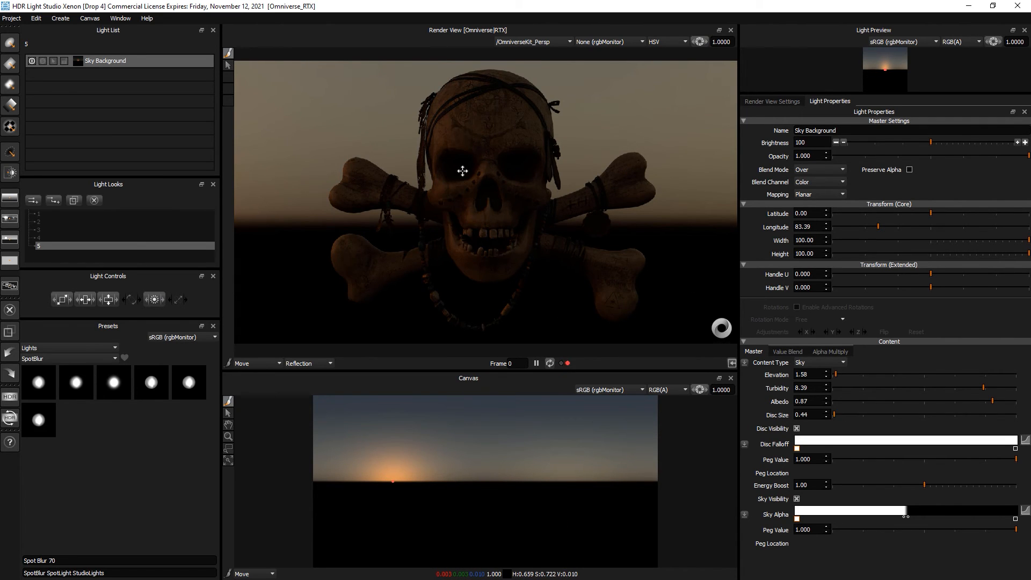
click(1025, 143)
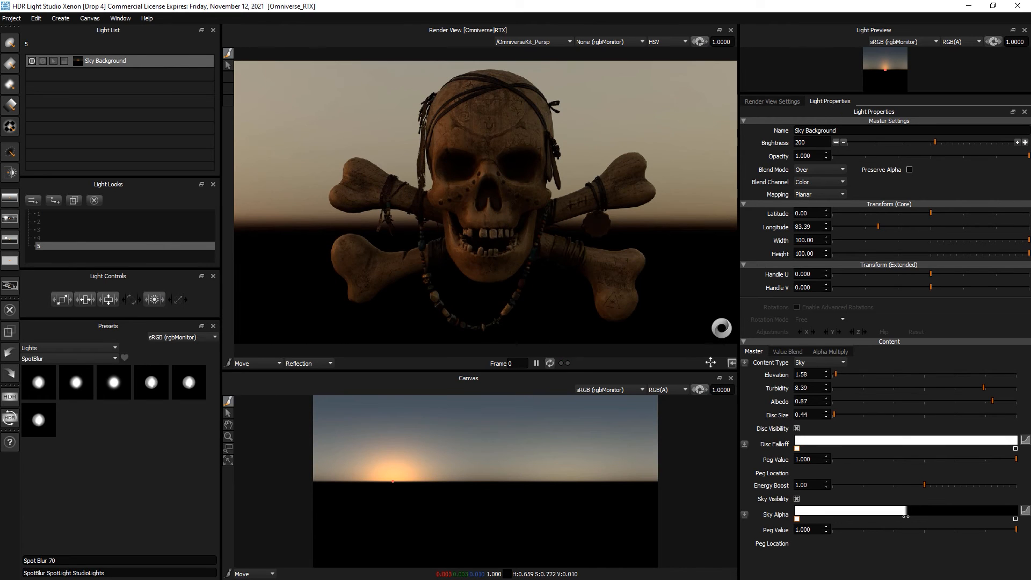
drag(834, 414, 954, 415)
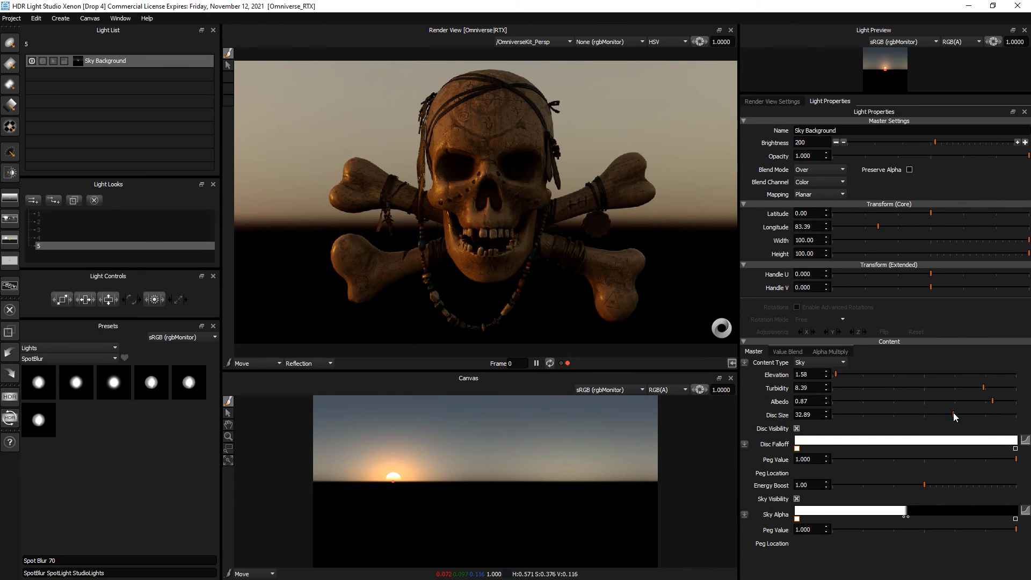
drag(954, 412, 959, 414)
- Add the goegap HDRI from the HDRIHAVEN_Ext presets below the Sky Background light
click(48, 359)
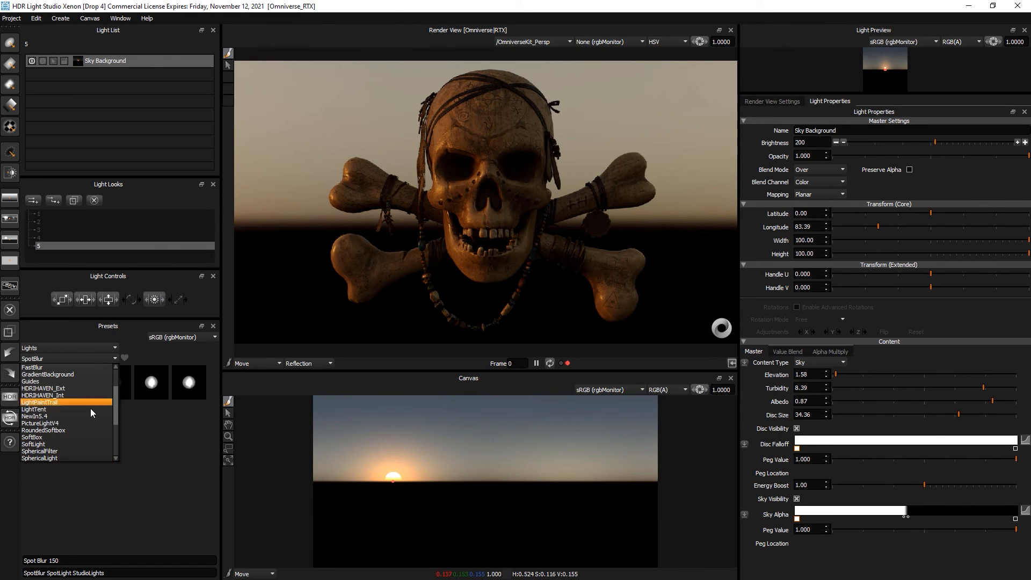
click(78, 386)
scroll(115, 458, down, 3)
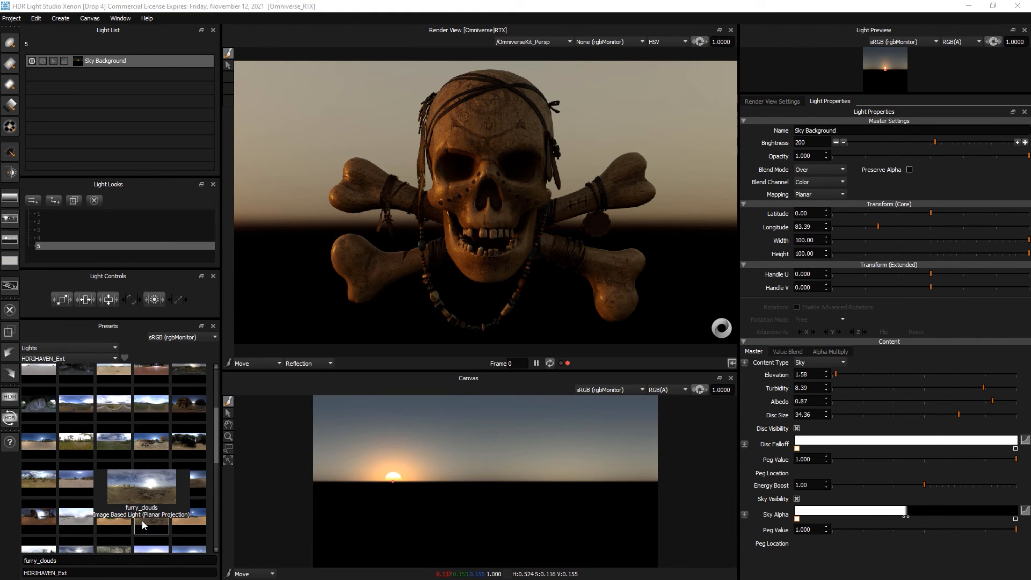
scroll(142, 521, down, 1)
click(188, 486)
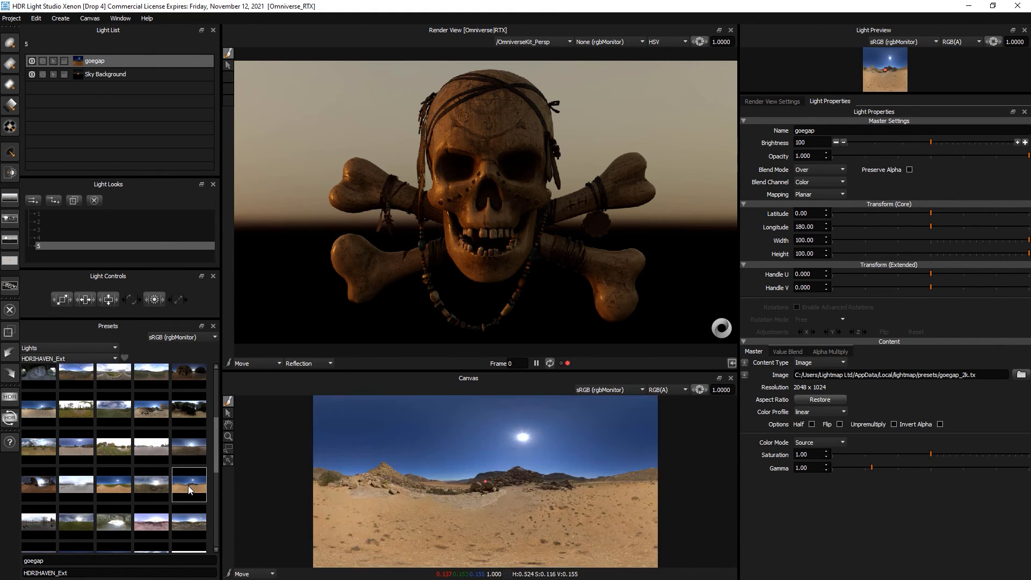
drag(133, 65, 130, 83)
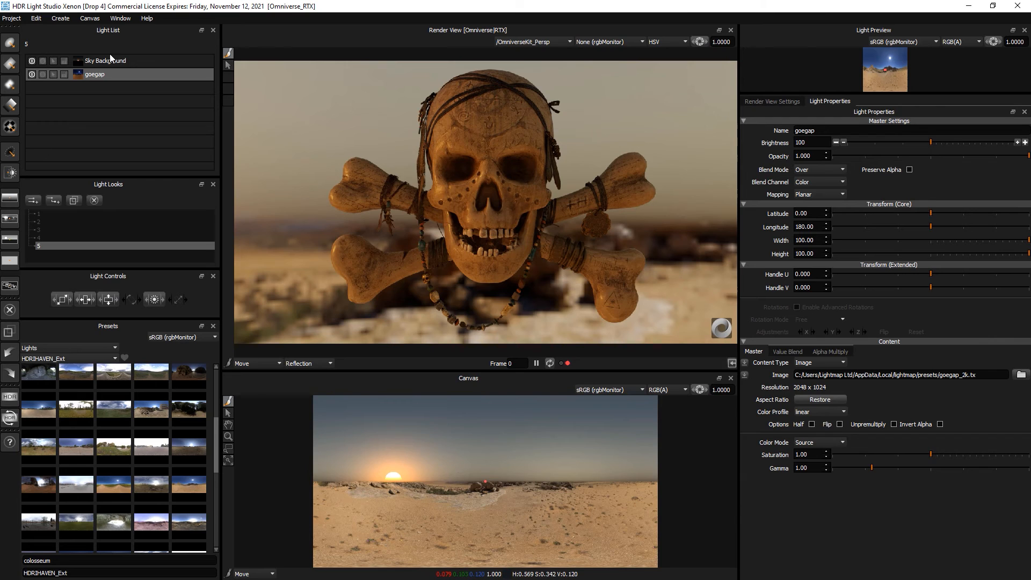
- Adjust the Sky Background's alpha gradient pegs, then switch to the second light look
click(130, 60)
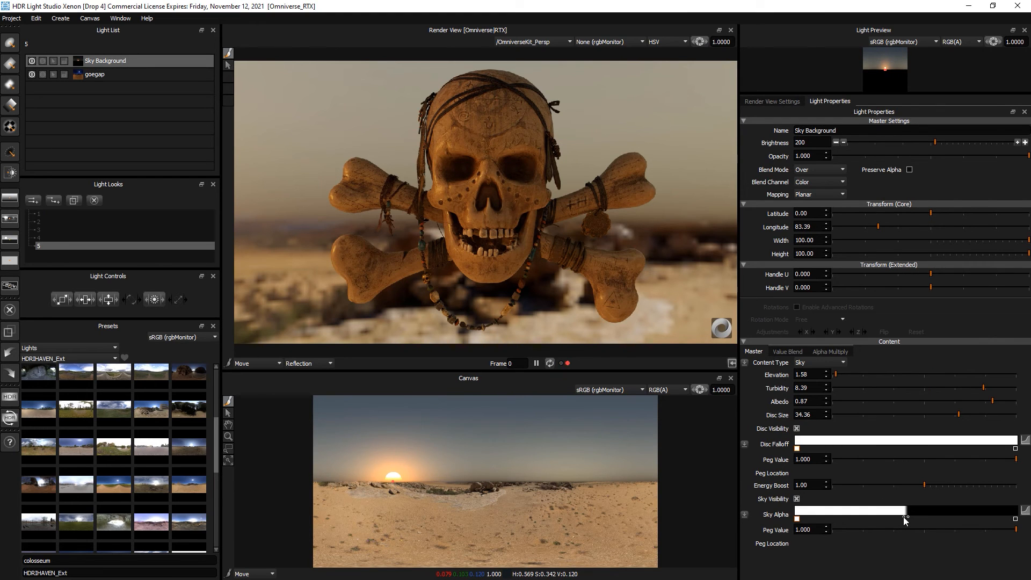
drag(904, 516, 914, 517)
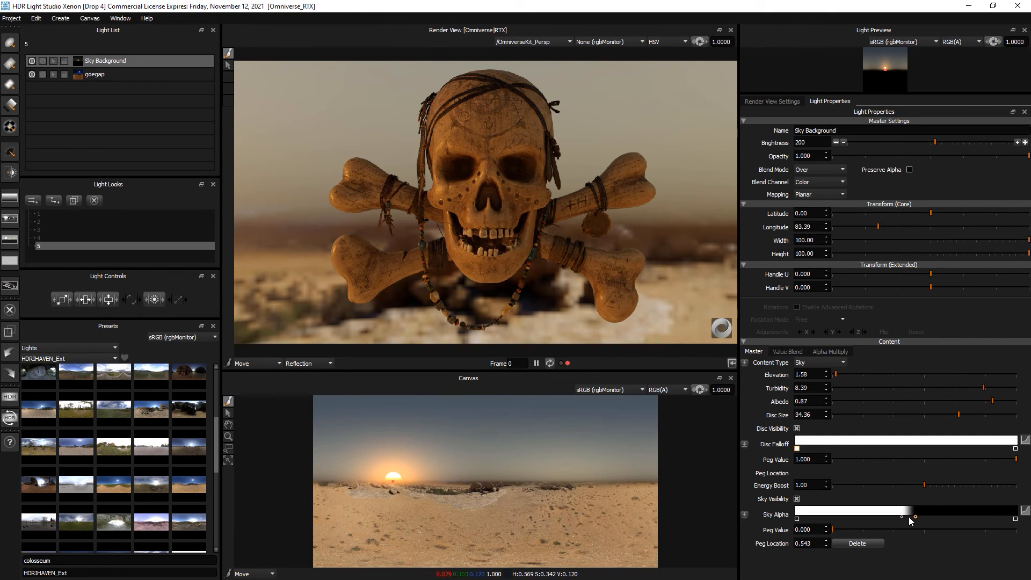
click(902, 517)
drag(836, 374, 840, 374)
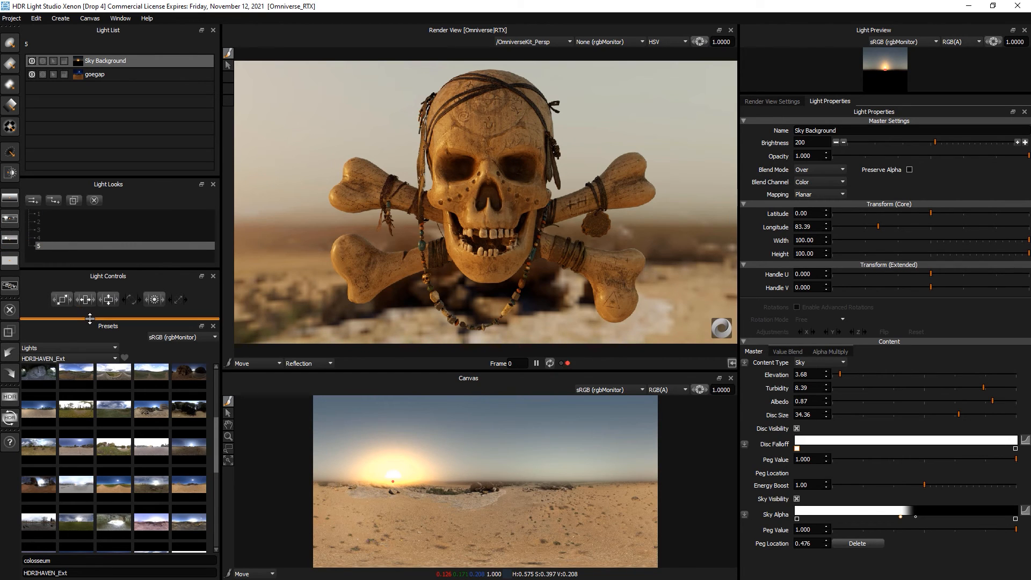
click(44, 224)
- Review light looks 3, 4, 1 and 2, then create a new empty light look 6
click(44, 231)
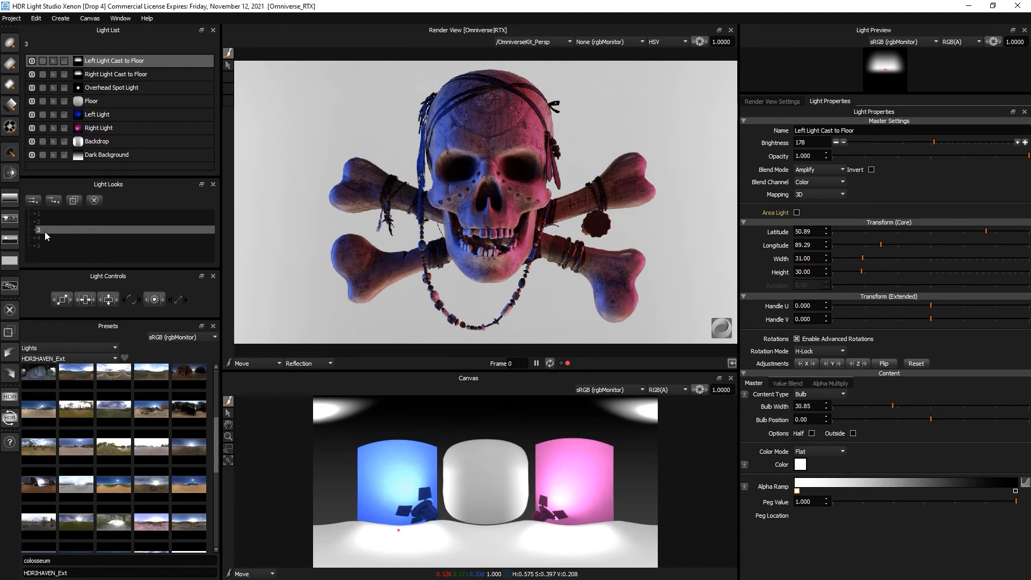
click(44, 236)
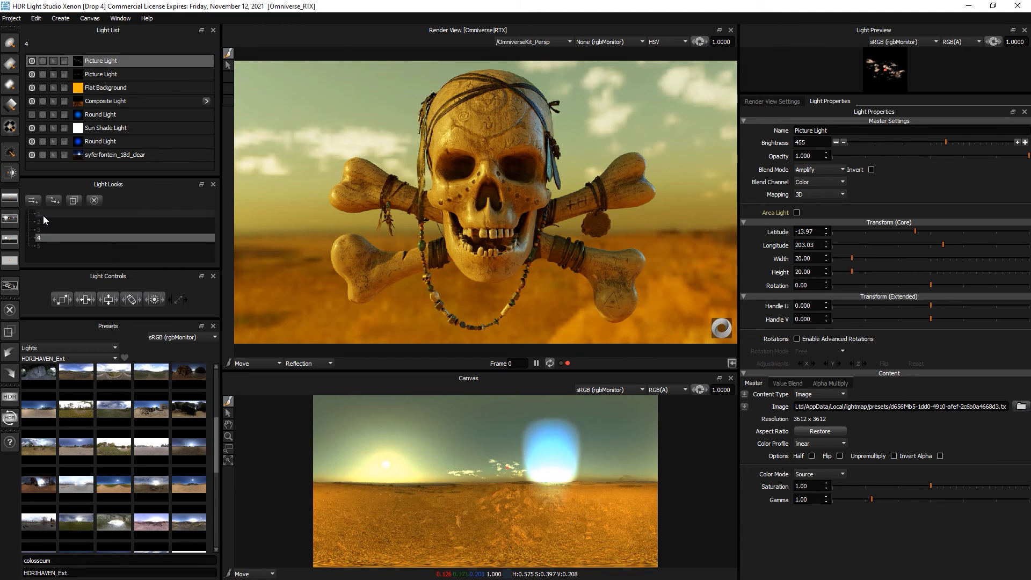
click(42, 214)
click(43, 221)
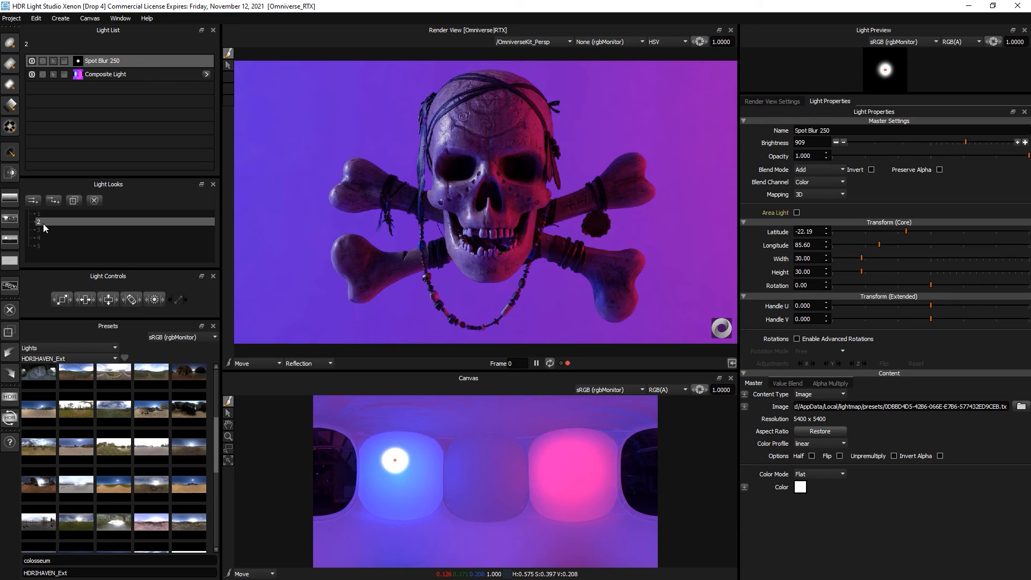
click(36, 201)
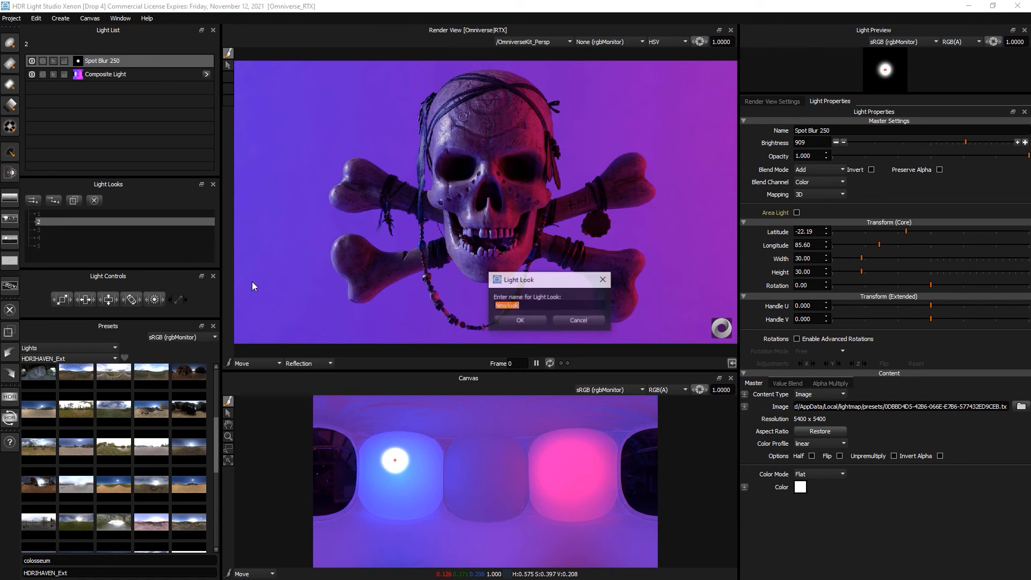
click(518, 320)
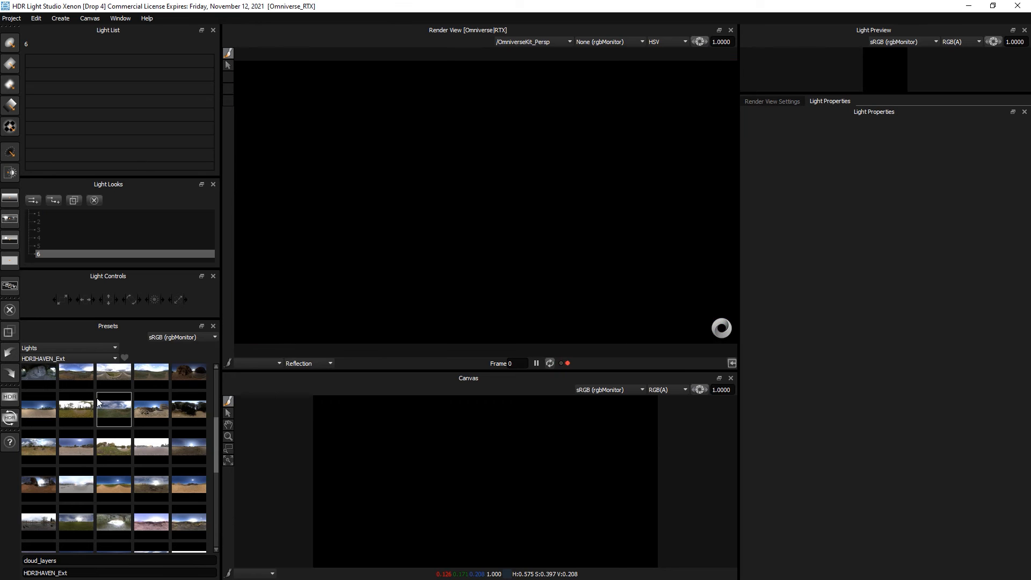
- Add a Rect Light on one side of the skull at brightness 1914
click(9, 63)
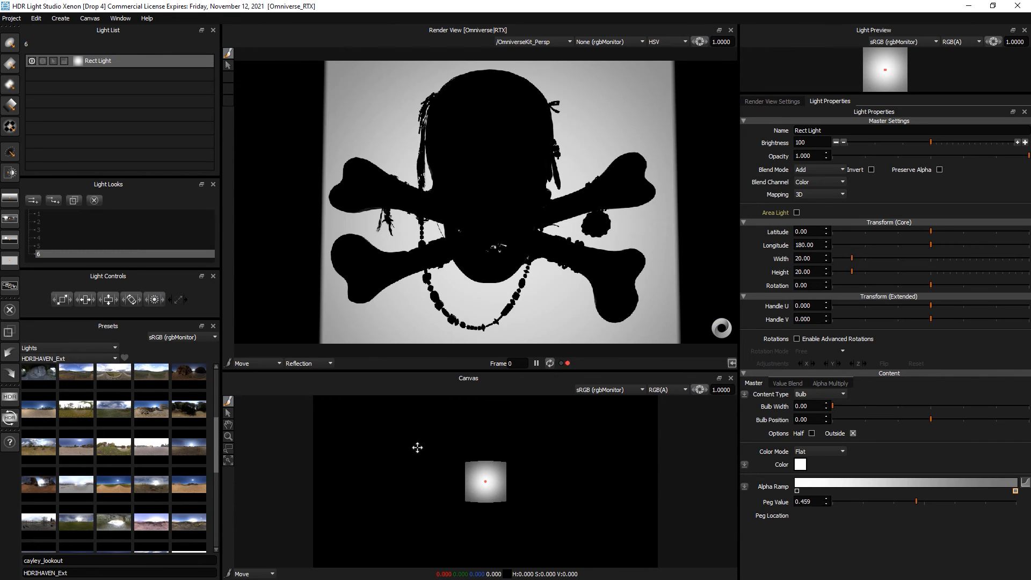
click(408, 447)
drag(976, 142, 1002, 143)
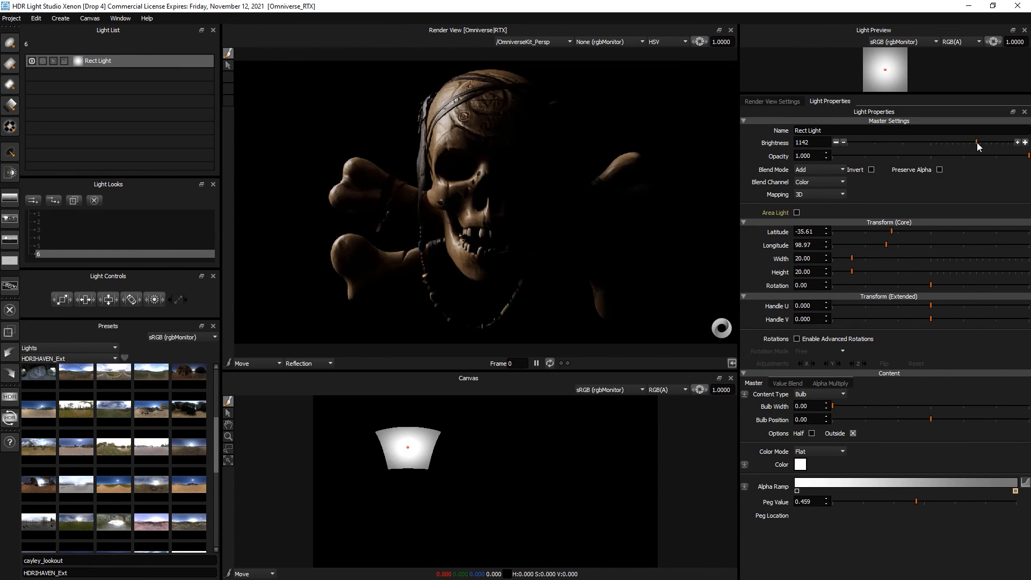
click(440, 134)
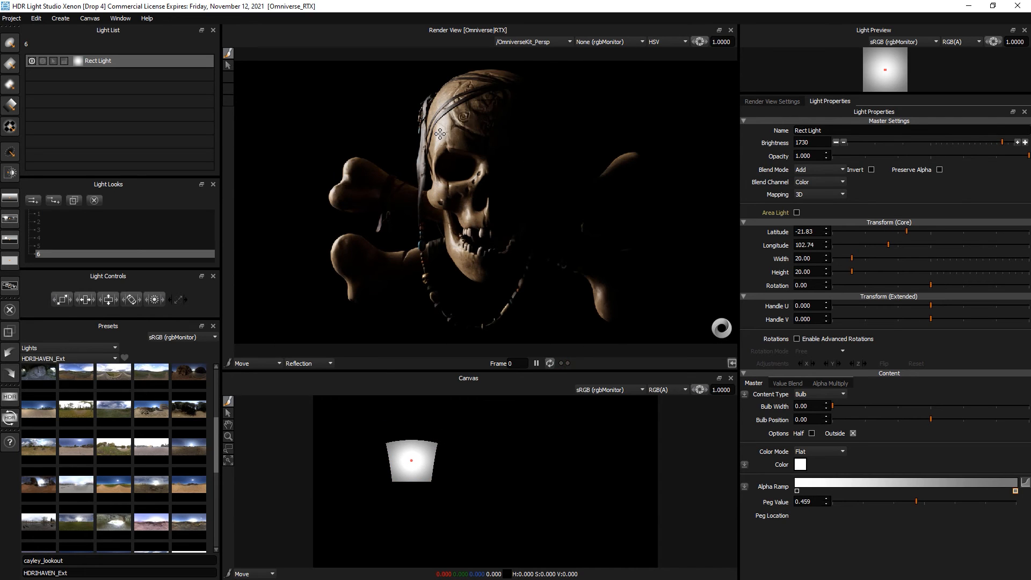
drag(1002, 142, 1006, 143)
- Duplicate it to the skull's other side and merge both Rect Lights into a Composite Light
key(ctrl+d)
key(Return)
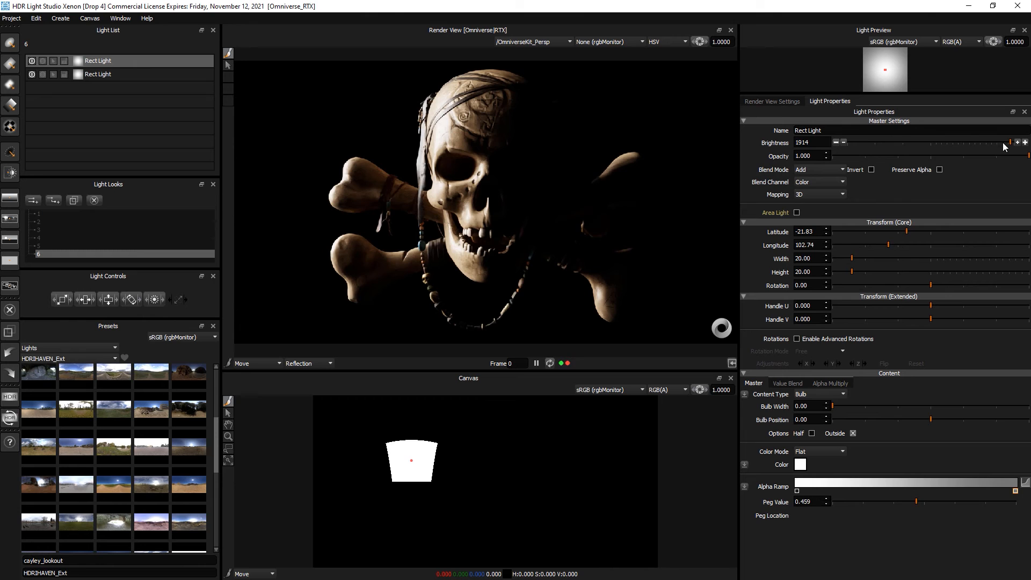
click(595, 482)
drag(594, 483, 590, 463)
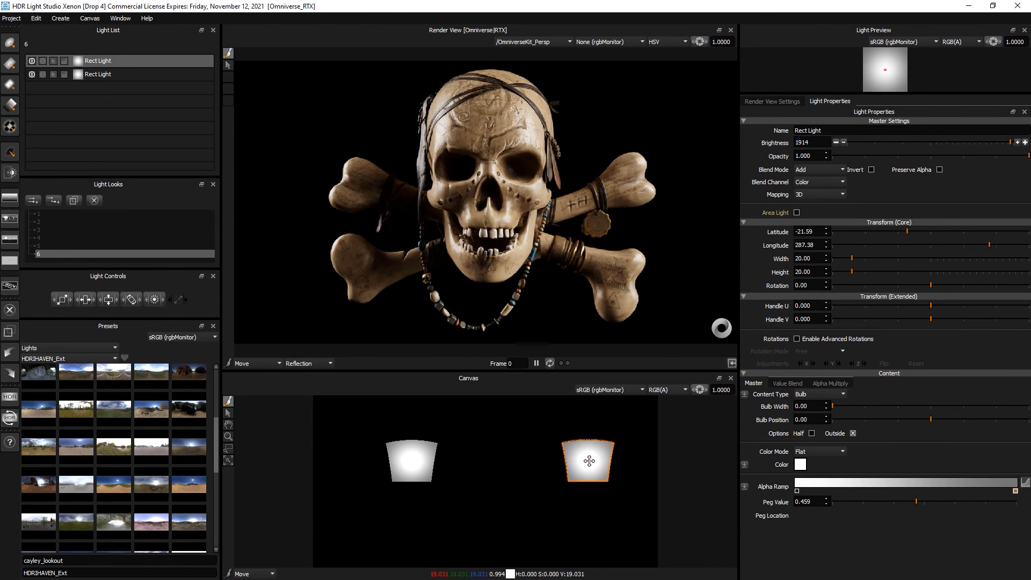
click(116, 73)
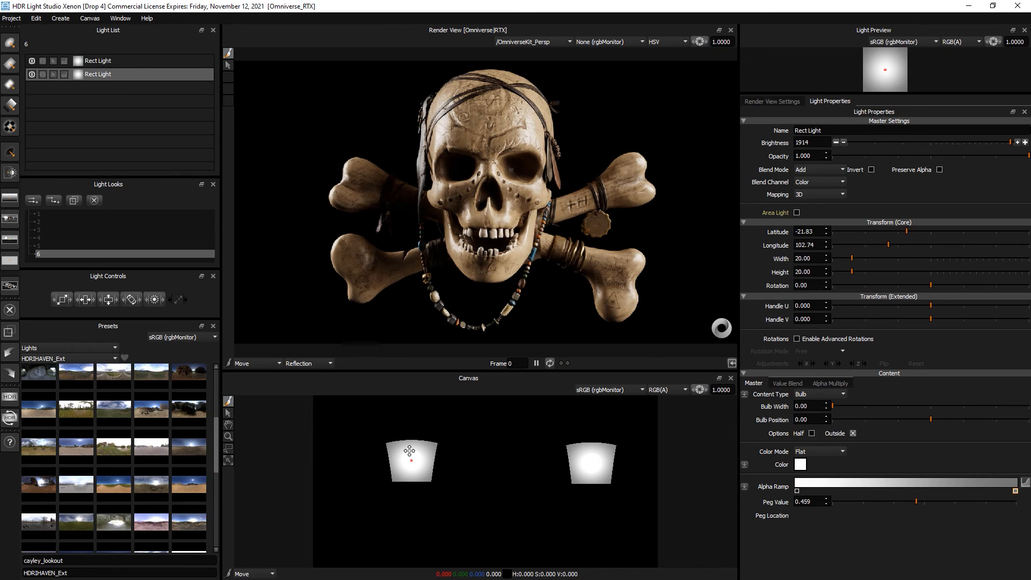
drag(404, 455, 396, 452)
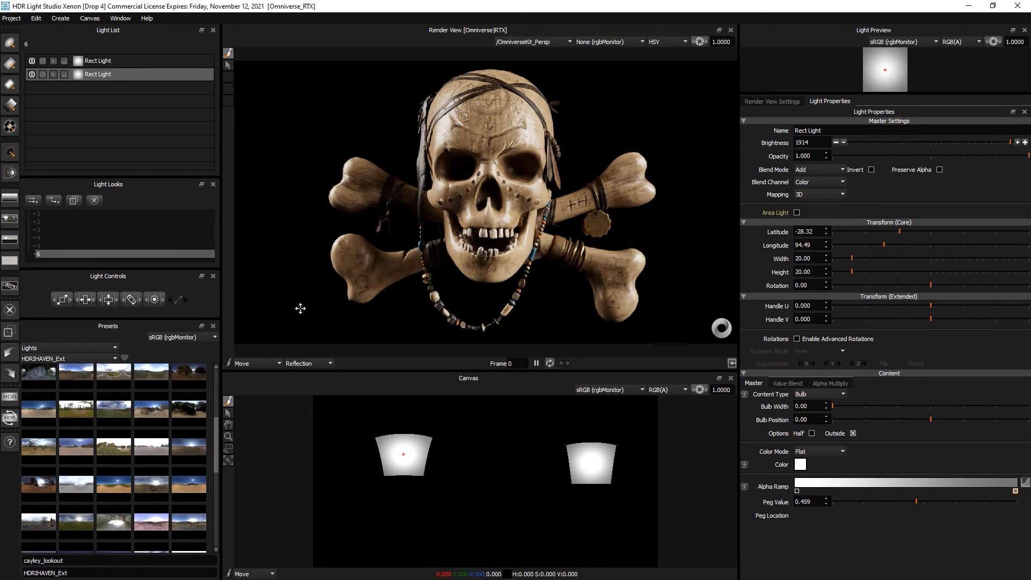
ctrl+click(146, 61)
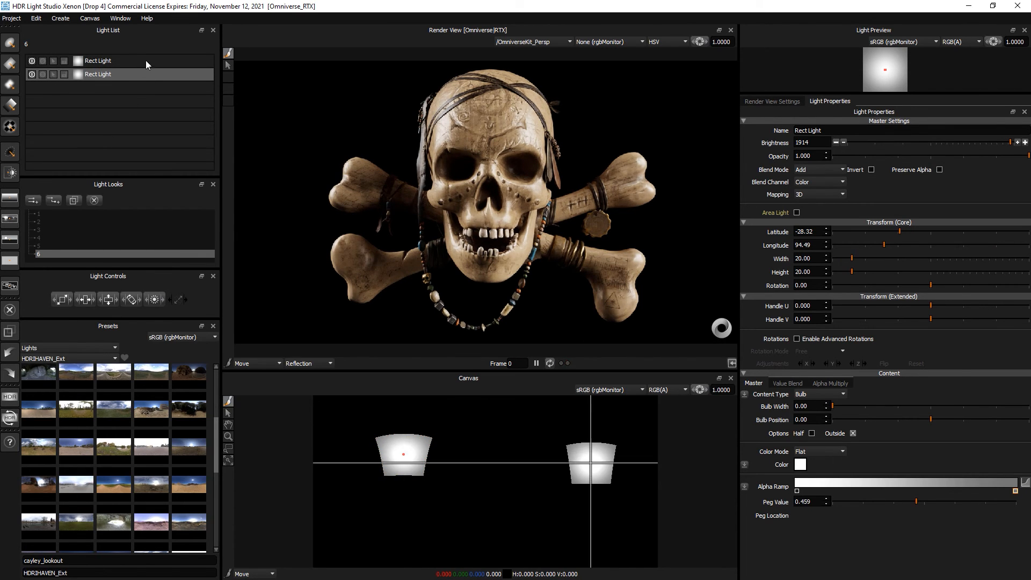
right_click(146, 61)
click(161, 100)
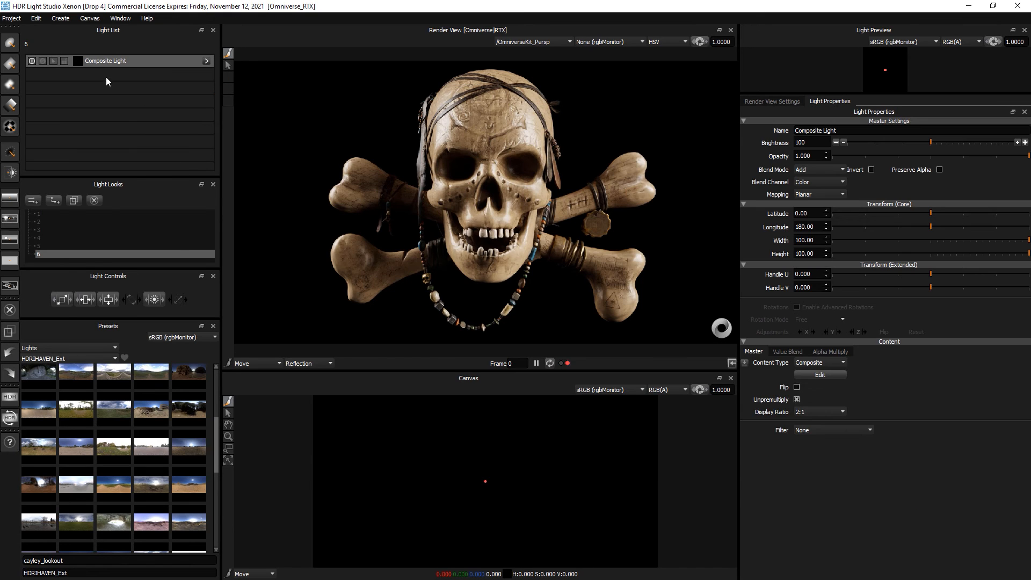
- Experiment with the composite brightness and canvas exposure, settling on brightness 62 and exposure 1.0
click(881, 142)
click(856, 142)
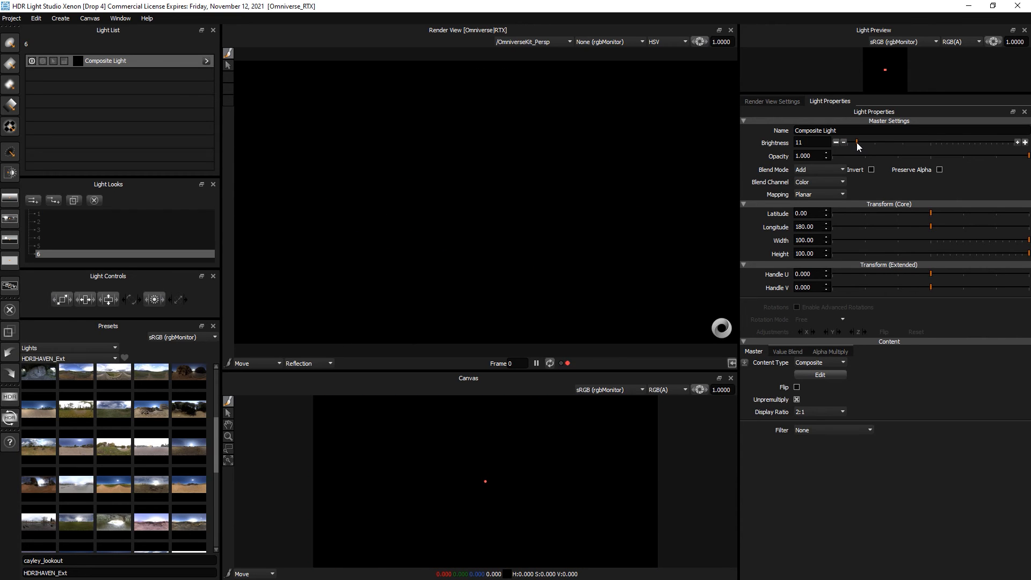
click(865, 142)
click(886, 142)
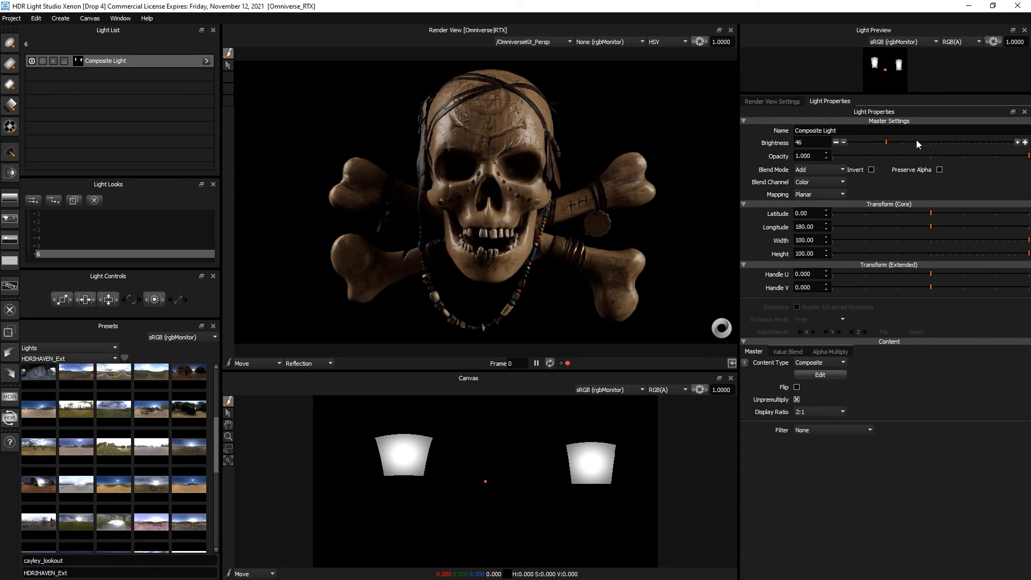
drag(922, 140, 968, 138)
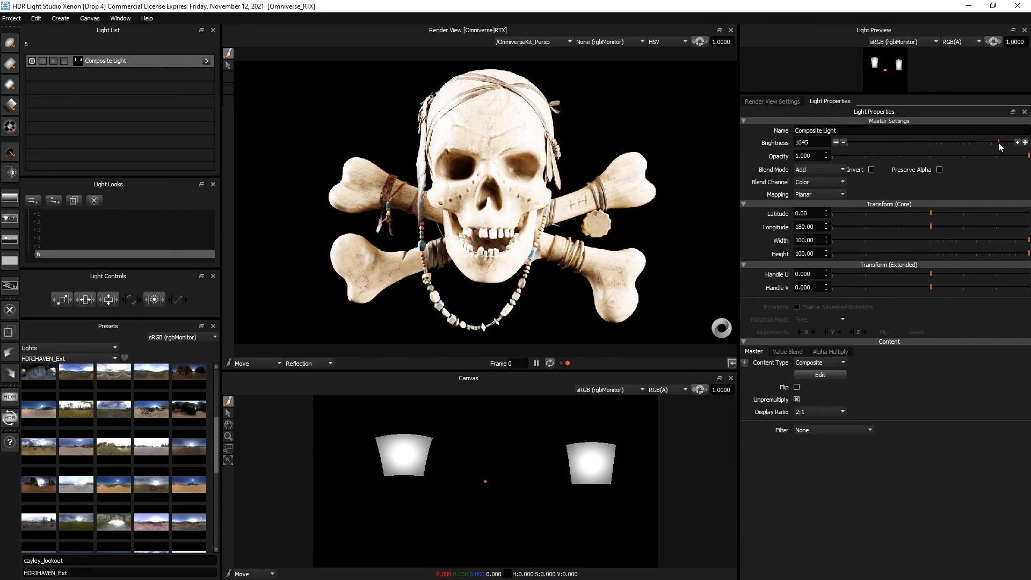
drag(998, 142, 936, 143)
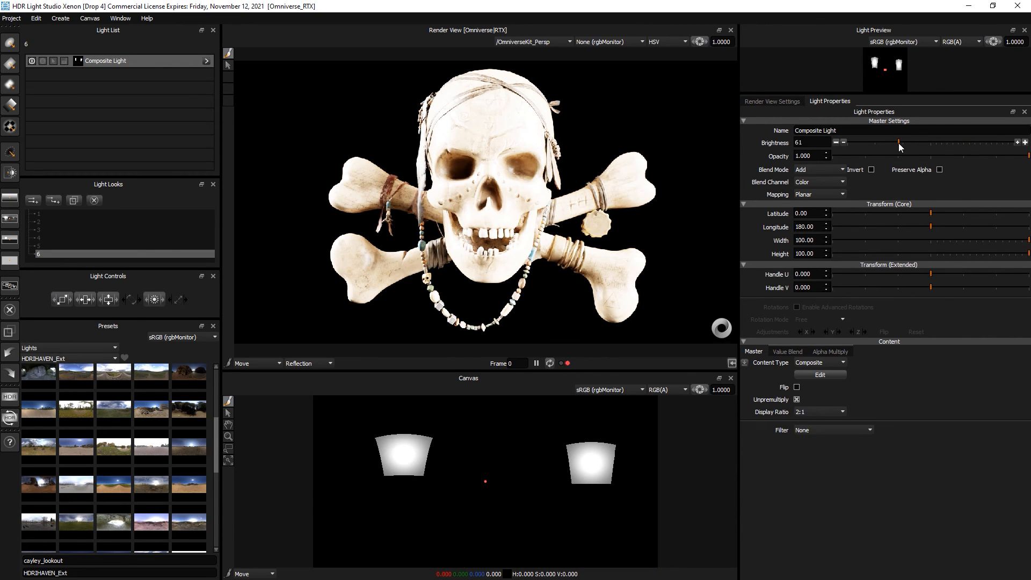
drag(699, 391, 664, 393)
drag(954, 143, 988, 143)
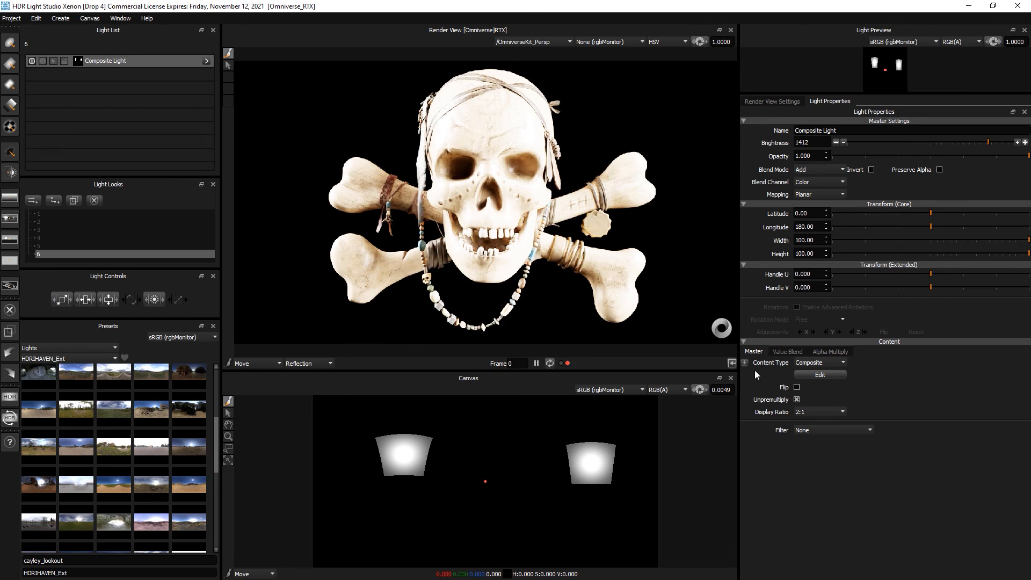
click(698, 391)
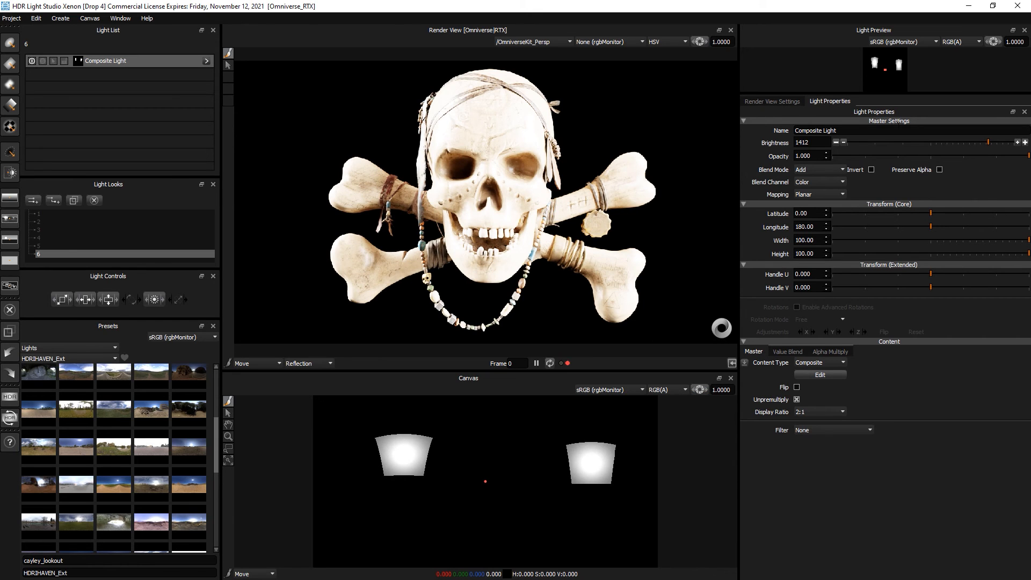
click(906, 143)
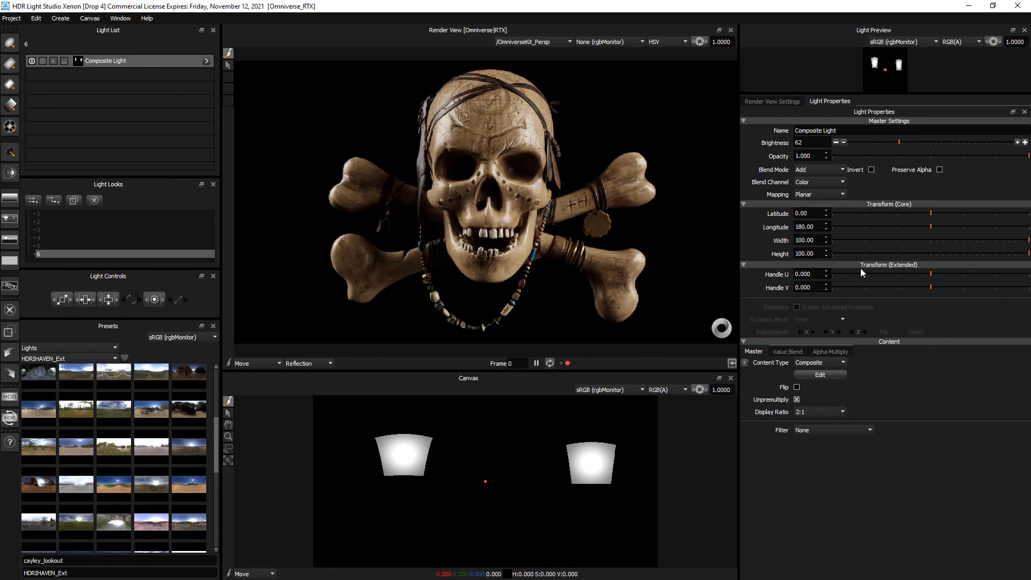
- Add a Diffusion filter to the composite and trial percentages from 4.2 up to 44.4
click(807, 430)
click(813, 447)
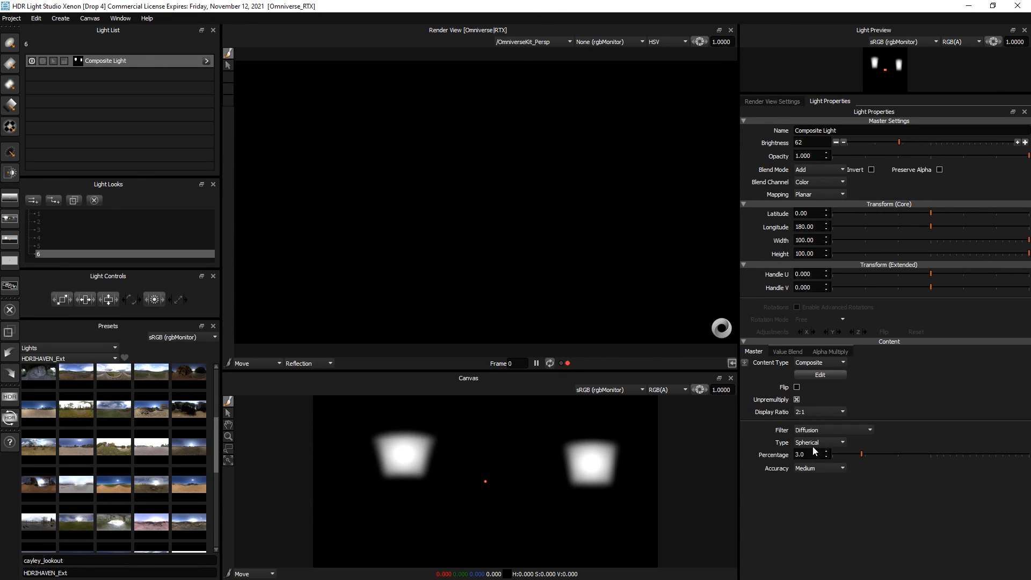
click(872, 454)
click(885, 454)
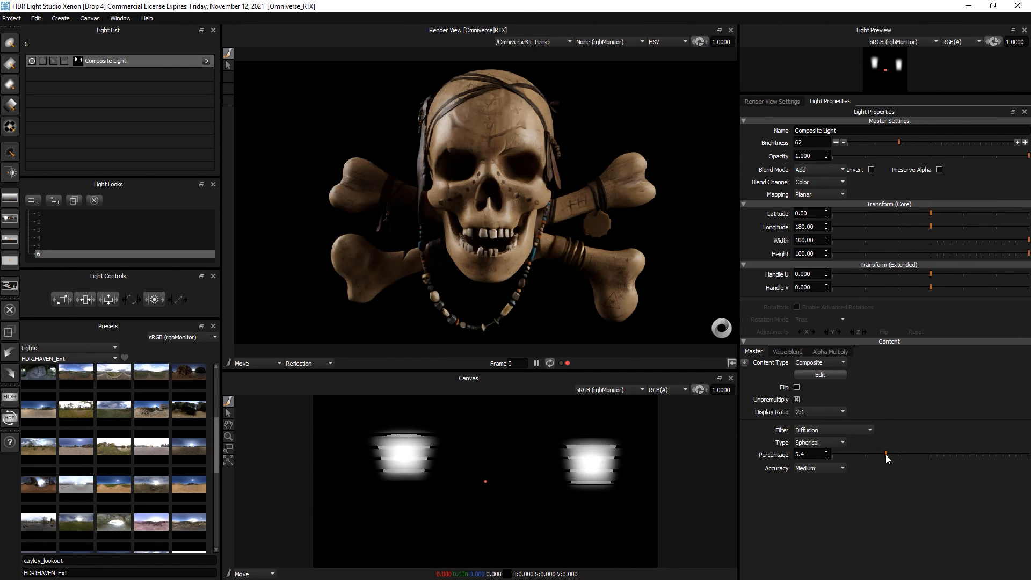
click(908, 454)
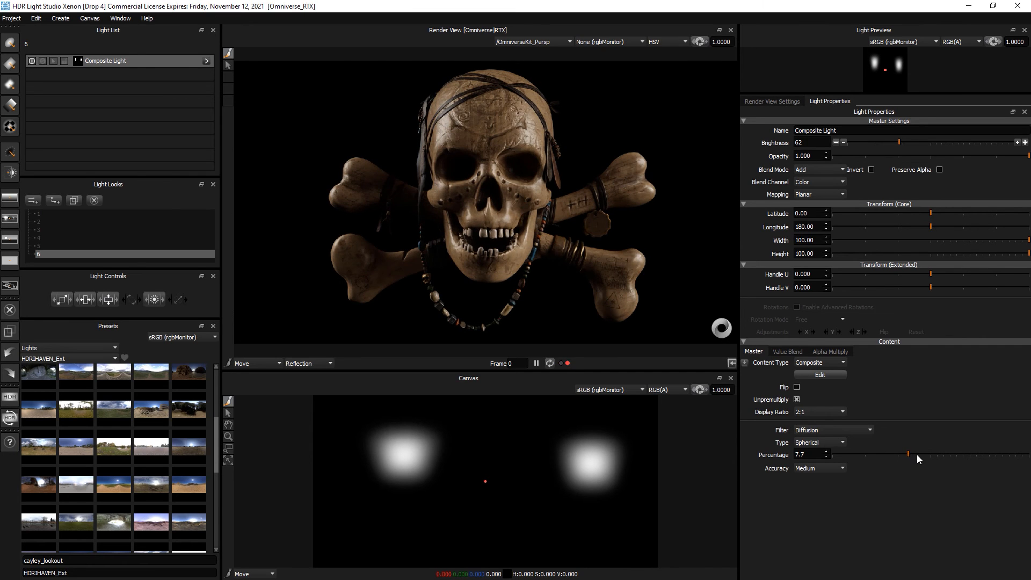
click(934, 454)
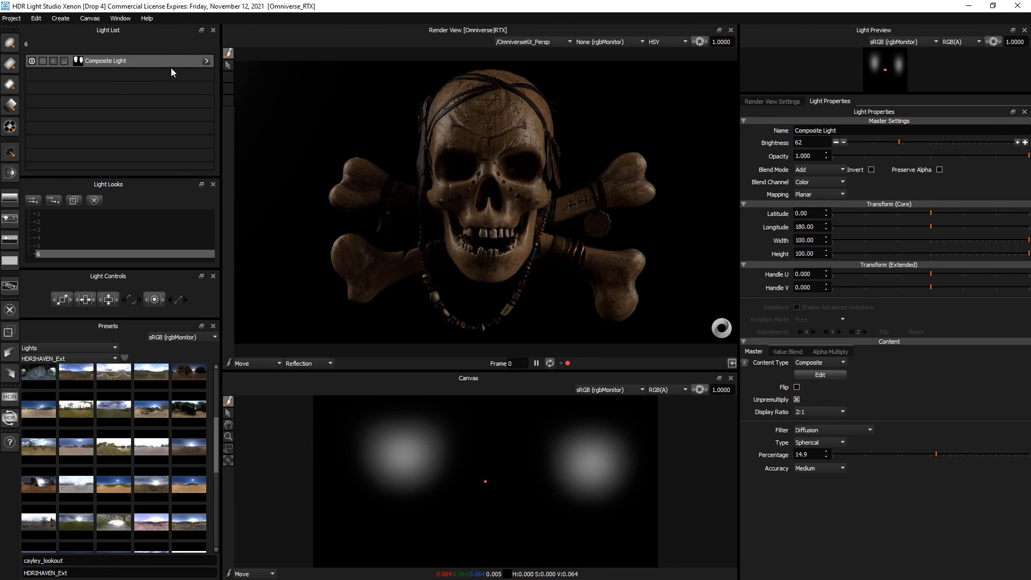
click(206, 61)
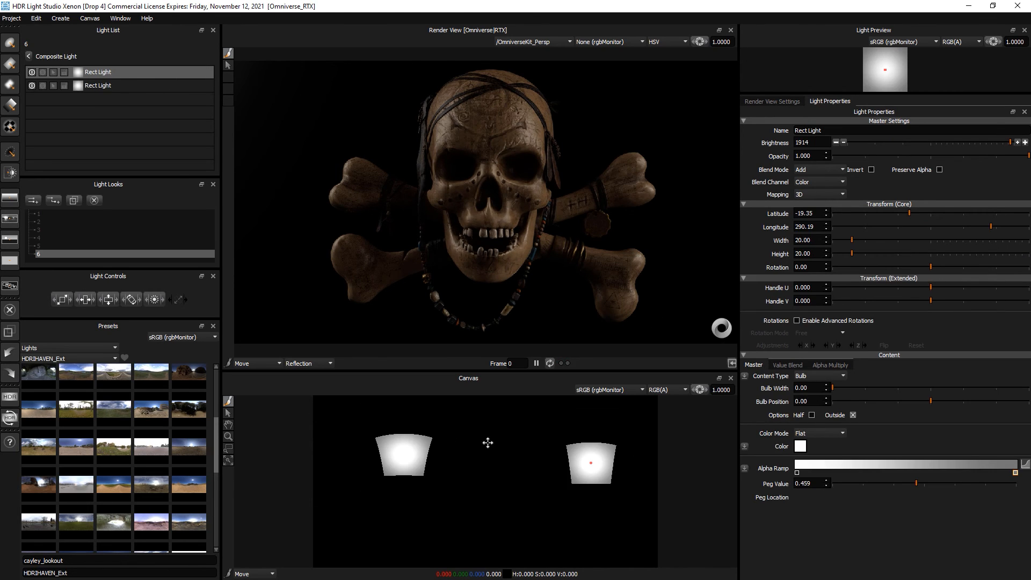
click(30, 55)
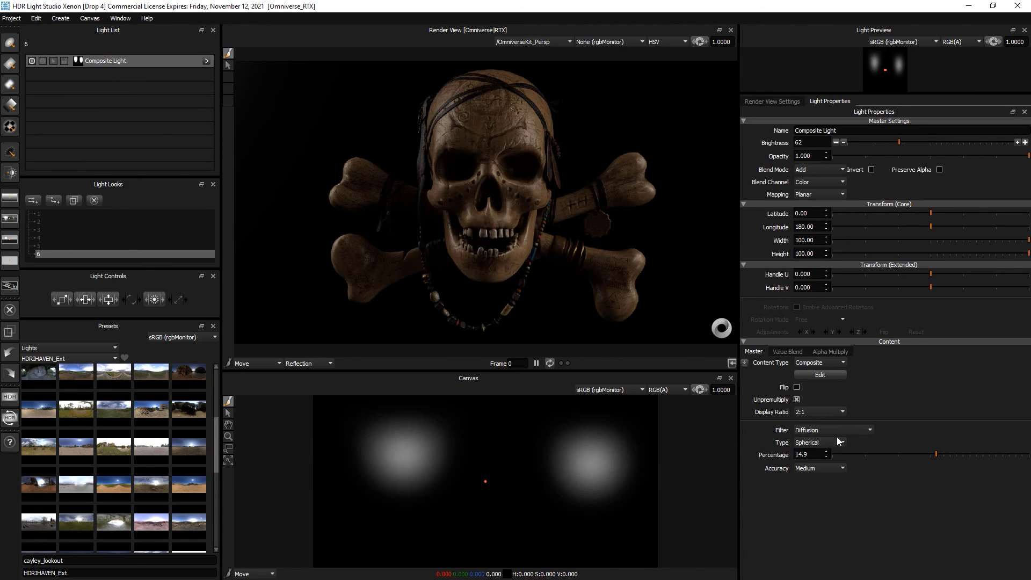
drag(938, 453, 969, 456)
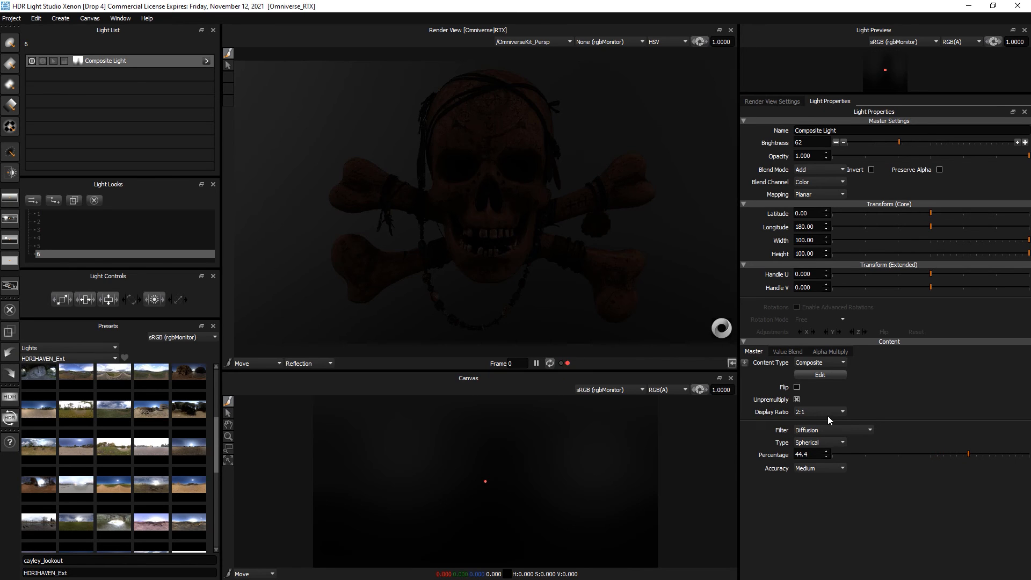
drag(952, 453, 897, 454)
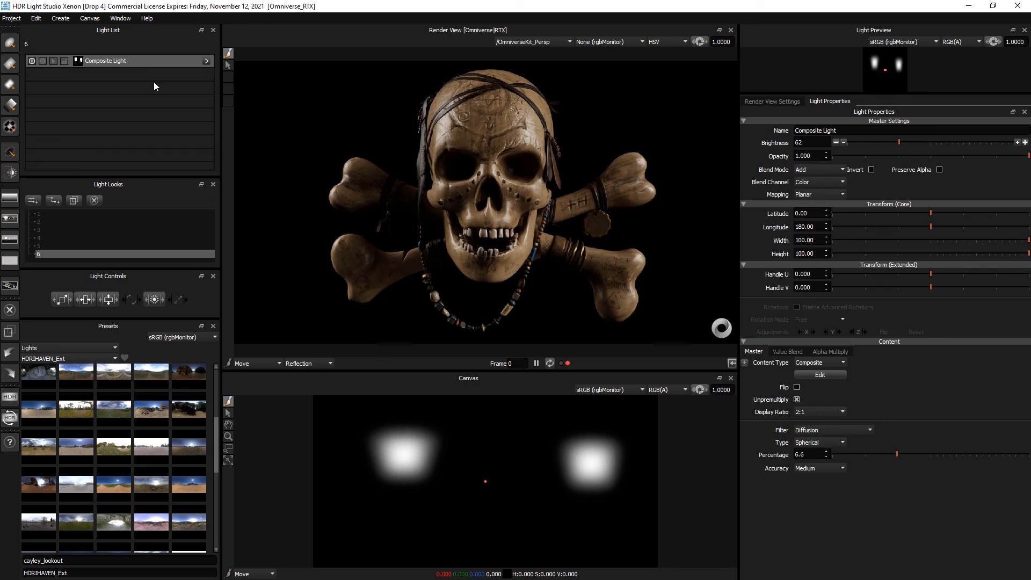
- Toggle the diffusion filter off and back on, settling on 9.7 percent
click(206, 64)
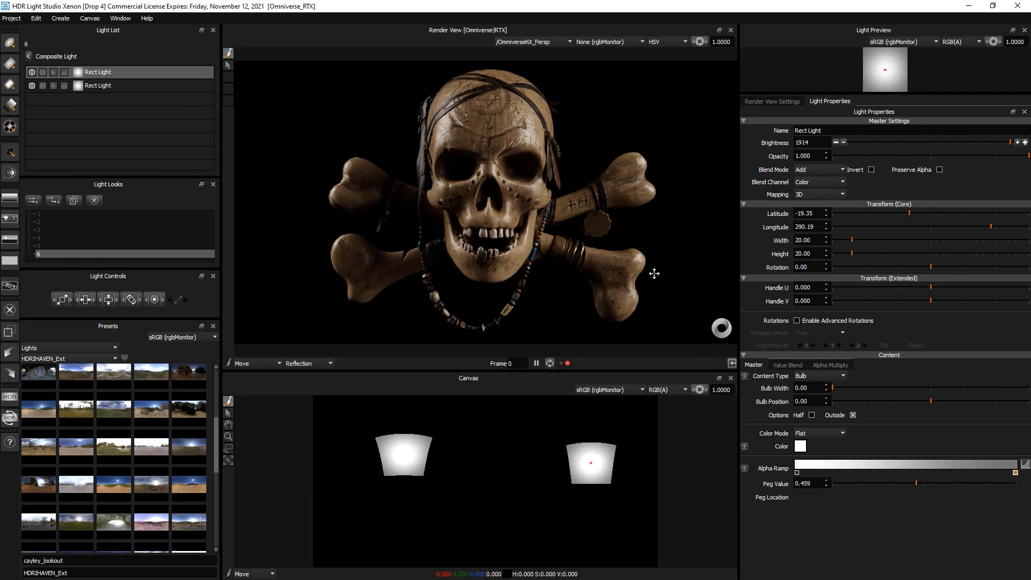
click(29, 56)
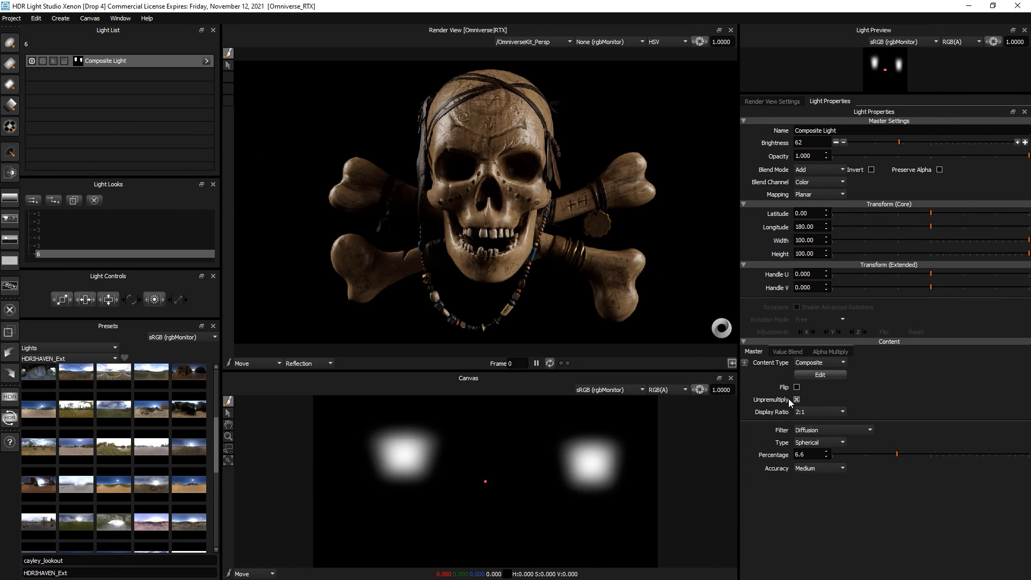
click(814, 429)
click(811, 421)
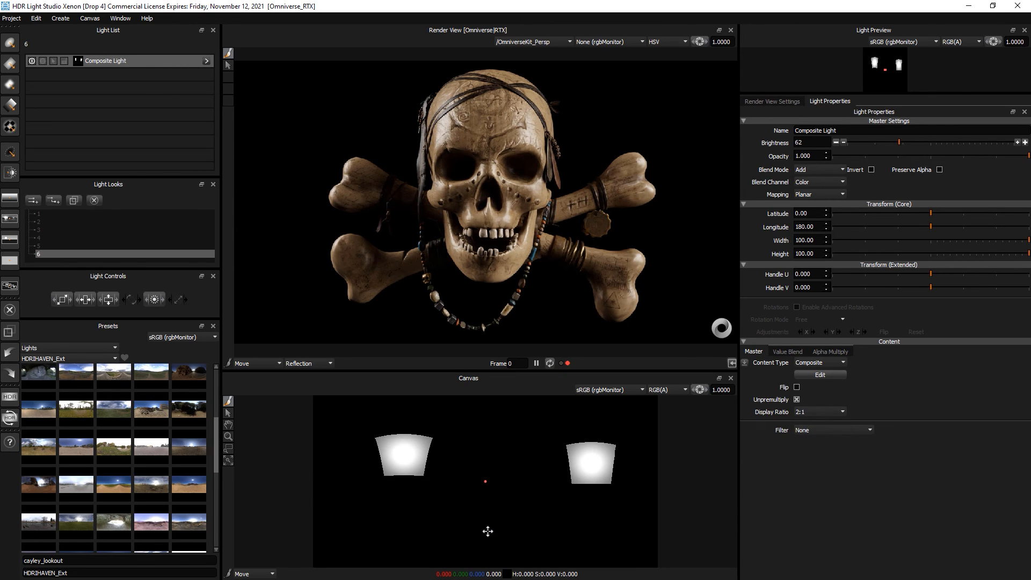
click(820, 430)
click(814, 445)
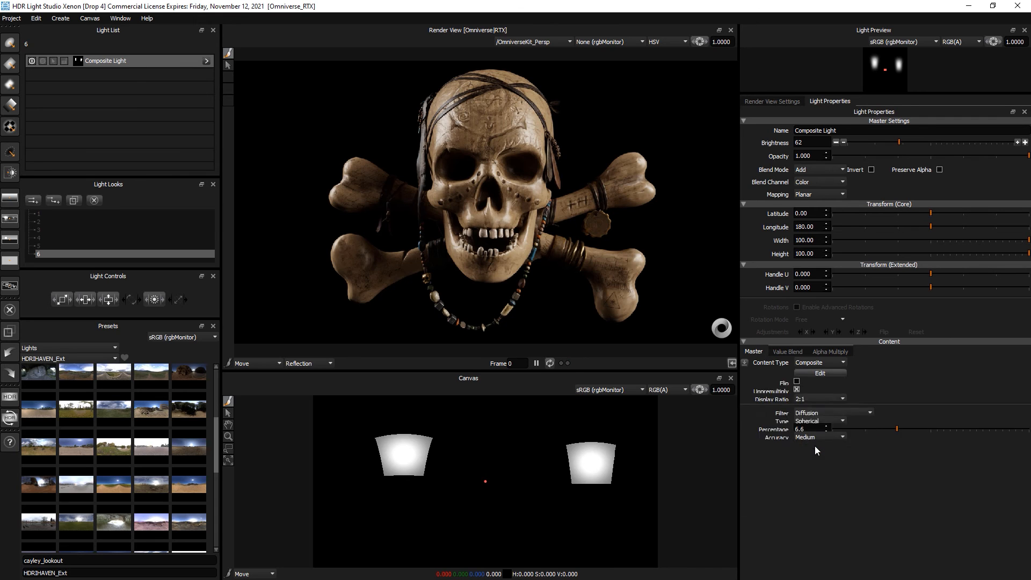
click(917, 455)
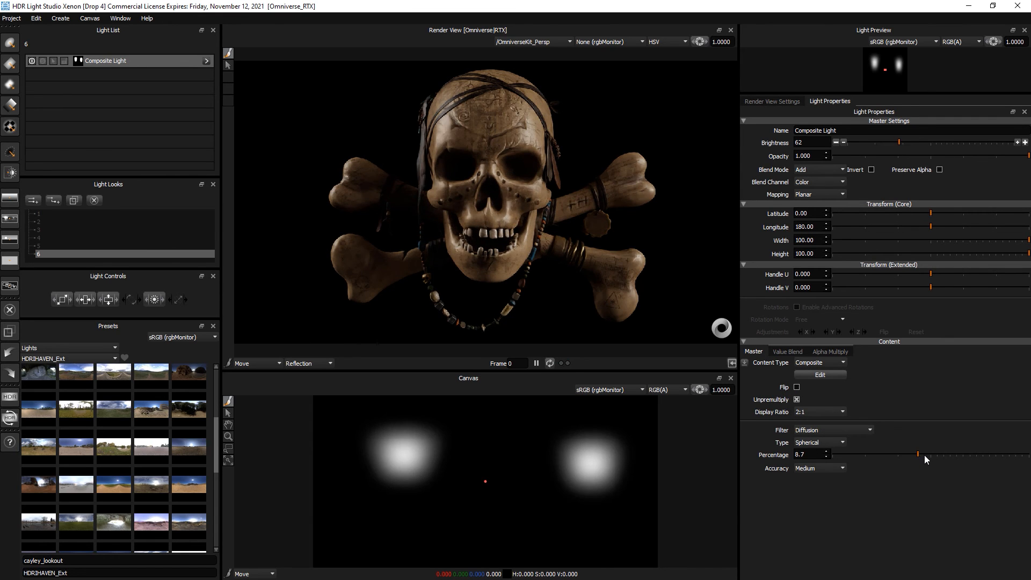
drag(926, 456, 928, 455)
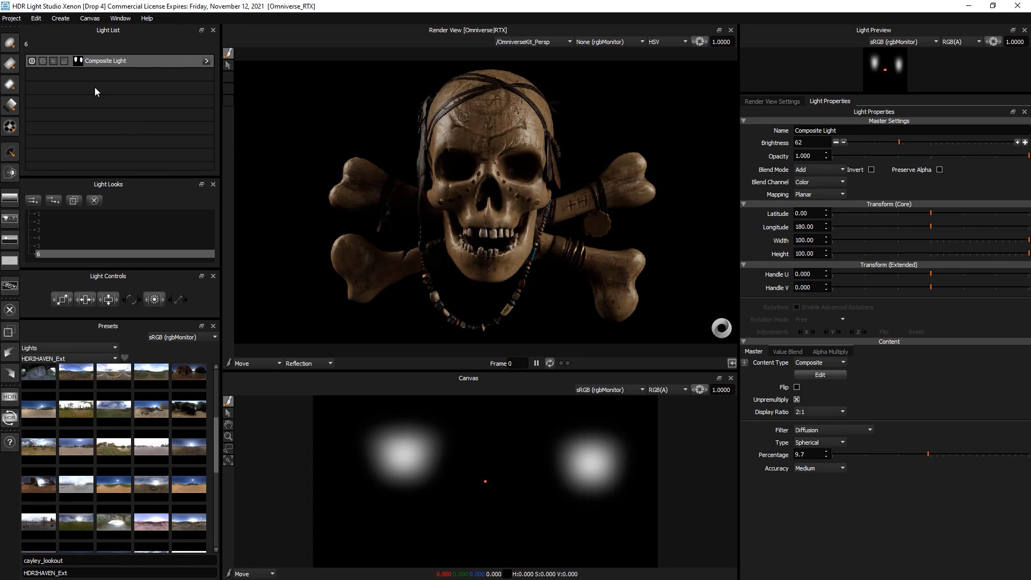
- Add a Round Light high on the canvas at brightness 786, and expand the Composite Light's Rect Lights
click(13, 47)
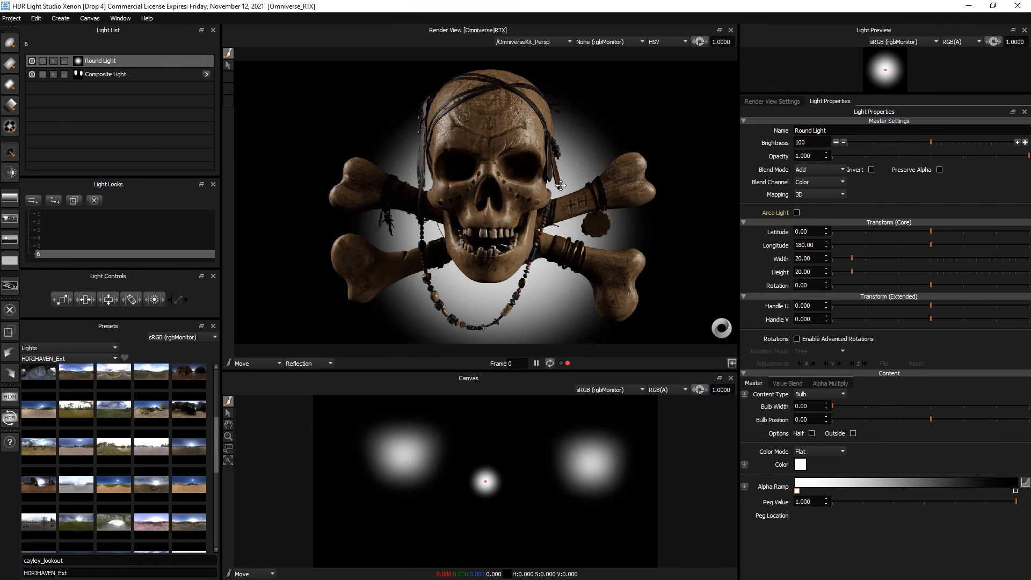
click(490, 73)
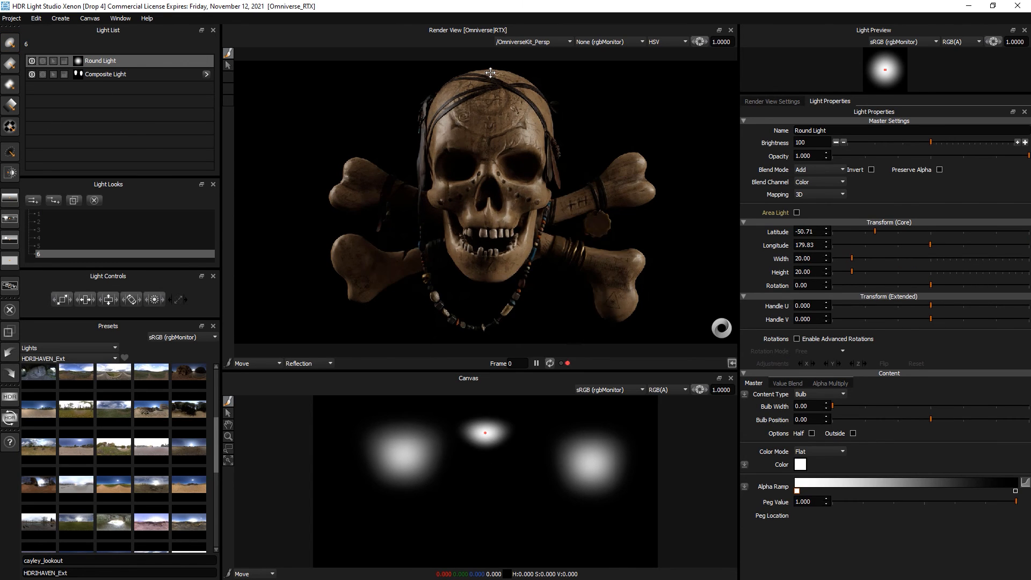
click(955, 142)
click(960, 141)
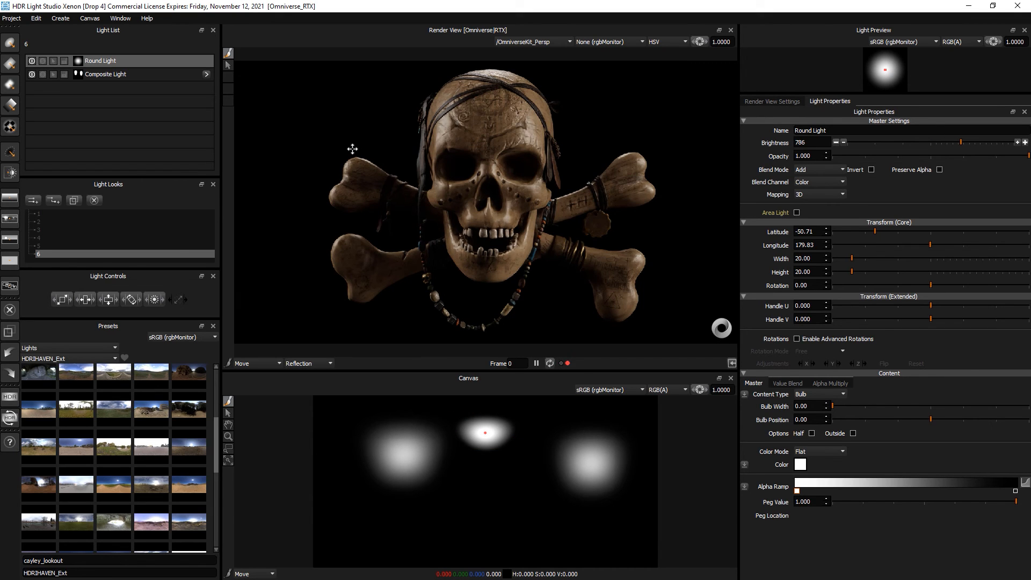
click(141, 74)
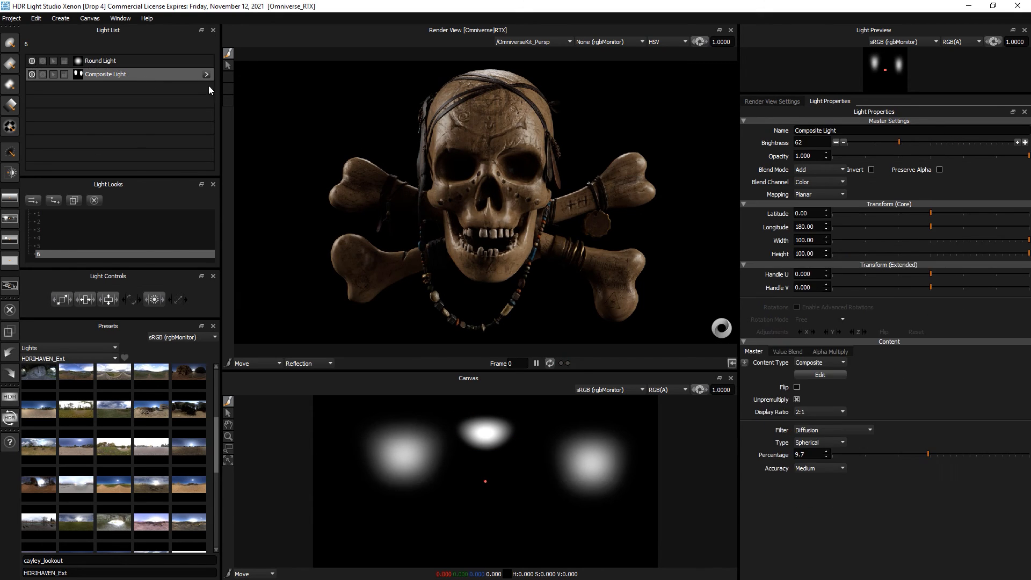
click(205, 73)
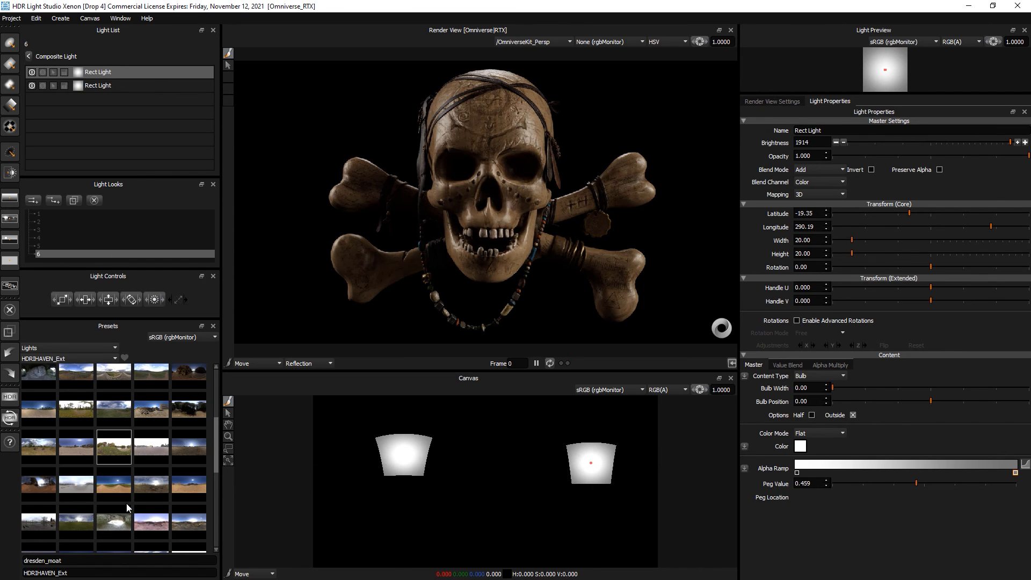
- Add the anniversary_lounge HDRI from the HDRIHAVEN_Int presets into the Composite Light
click(73, 357)
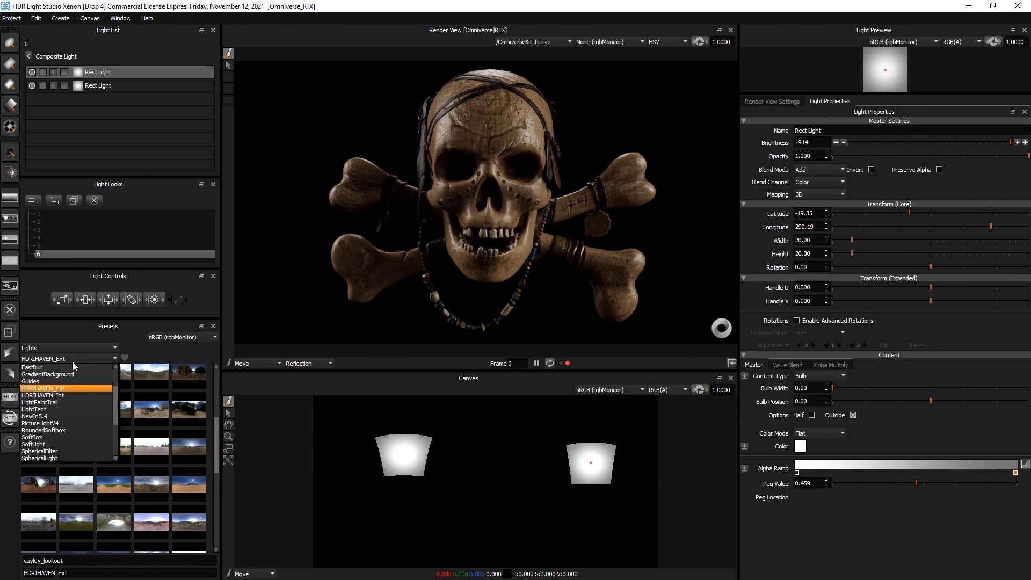
click(62, 396)
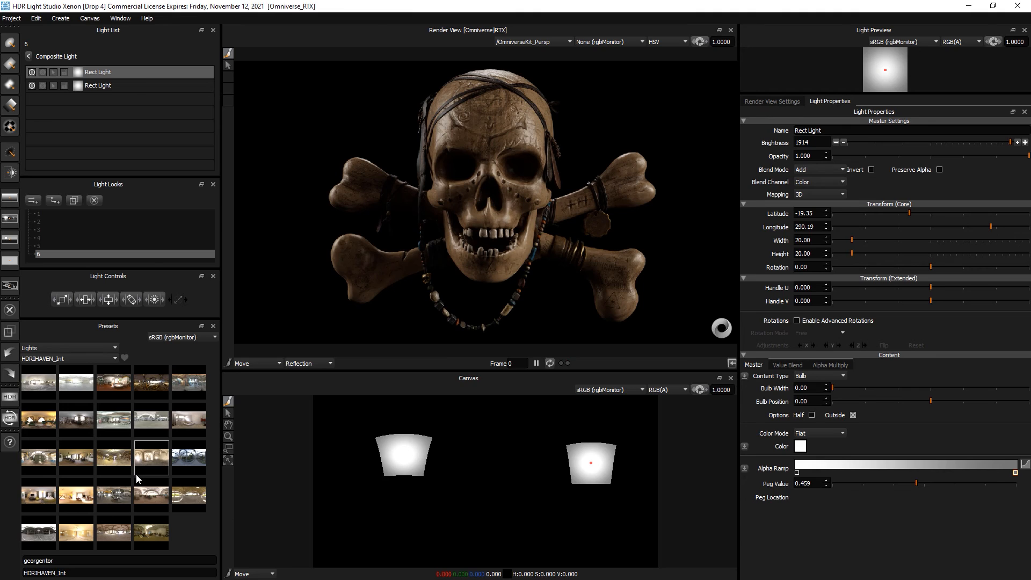
mouse_move(136, 475)
drag(38, 422, 114, 155)
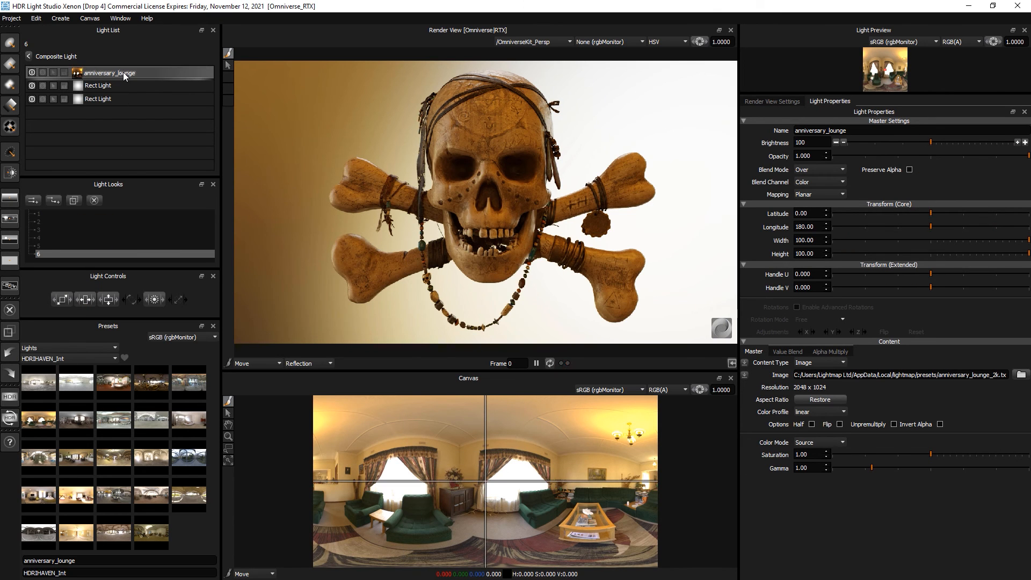
drag(123, 72, 62, 100)
- Hide both Rect Lights and the top-level Round Light
click(32, 85)
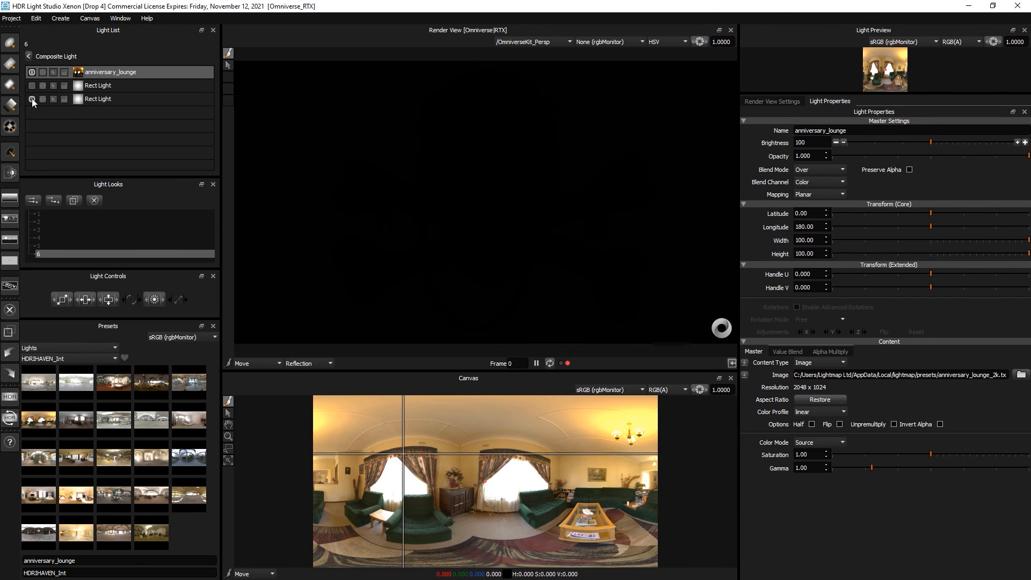
click(31, 99)
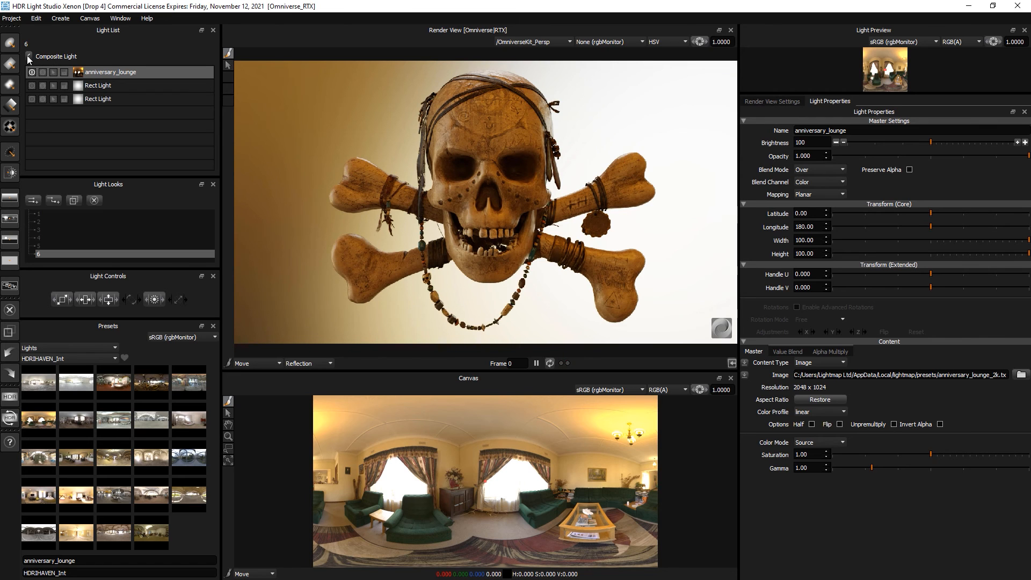
click(28, 56)
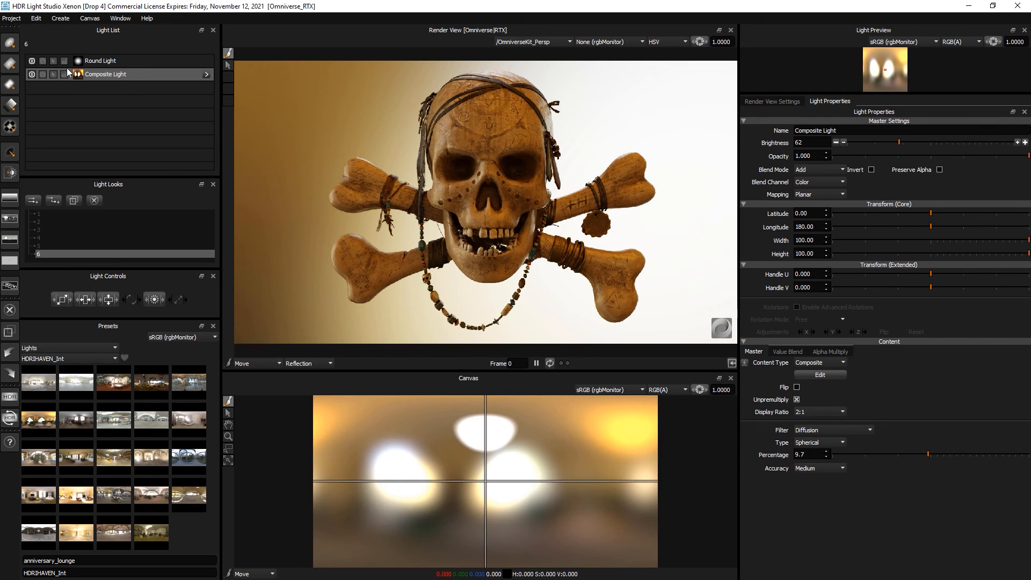
click(32, 61)
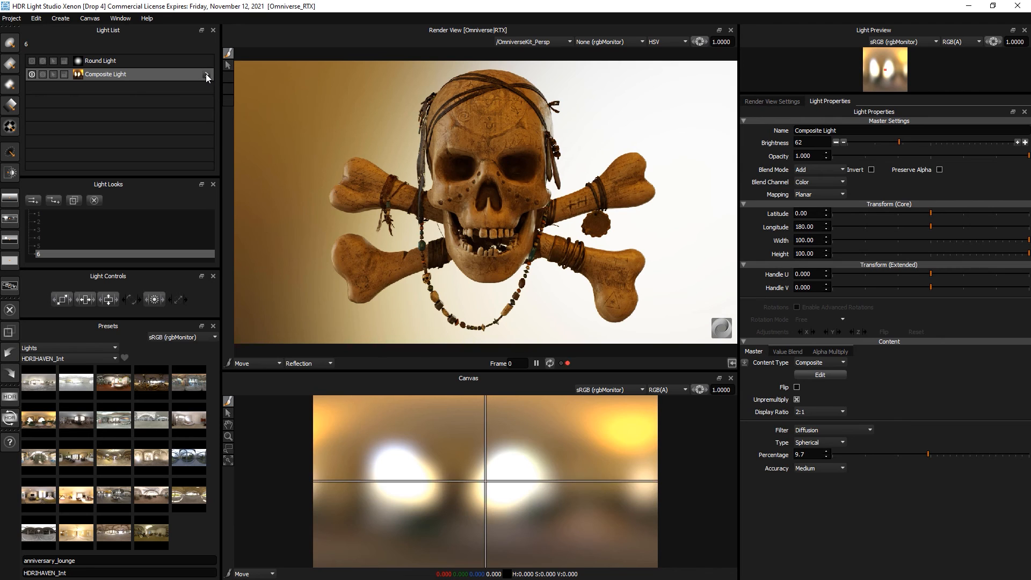
- Set the lounge HDRI to saturation 0.29 and longitude 85.34
click(206, 74)
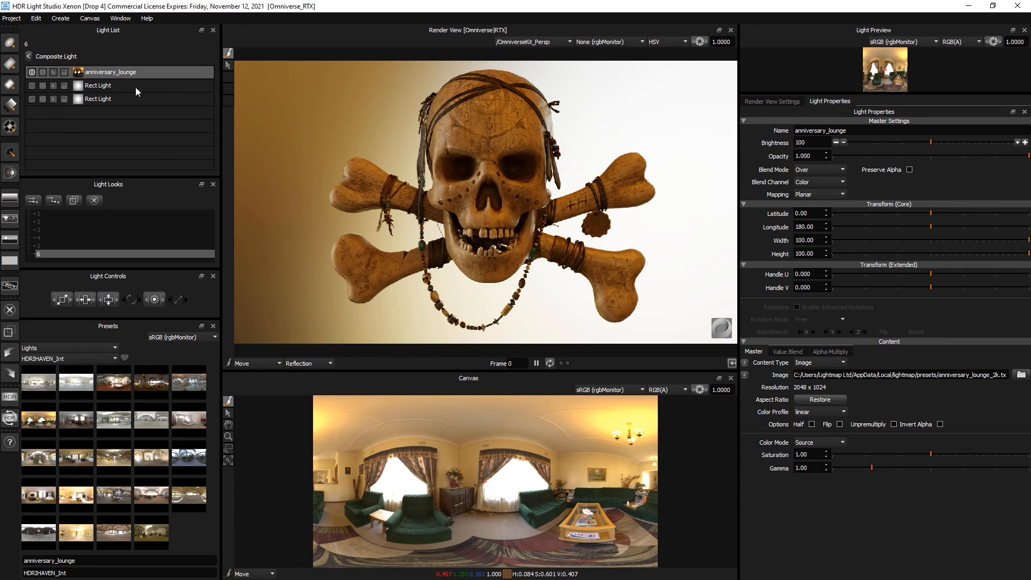
drag(881, 456, 860, 454)
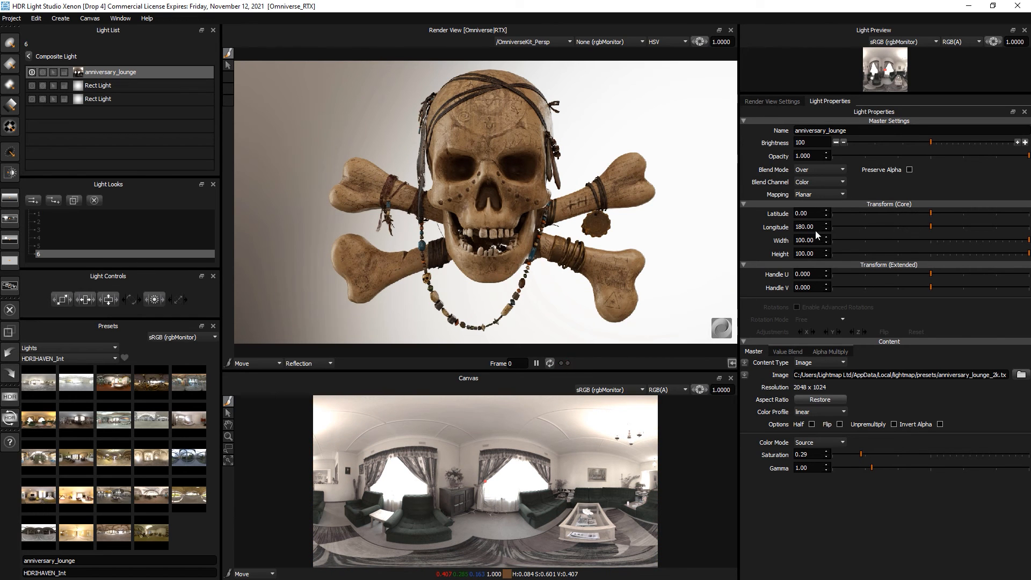
drag(899, 226, 878, 227)
- Remove the composite's diffusion, then set the lounge HDRI to longitude 58.85 and saturation 0.67
click(29, 56)
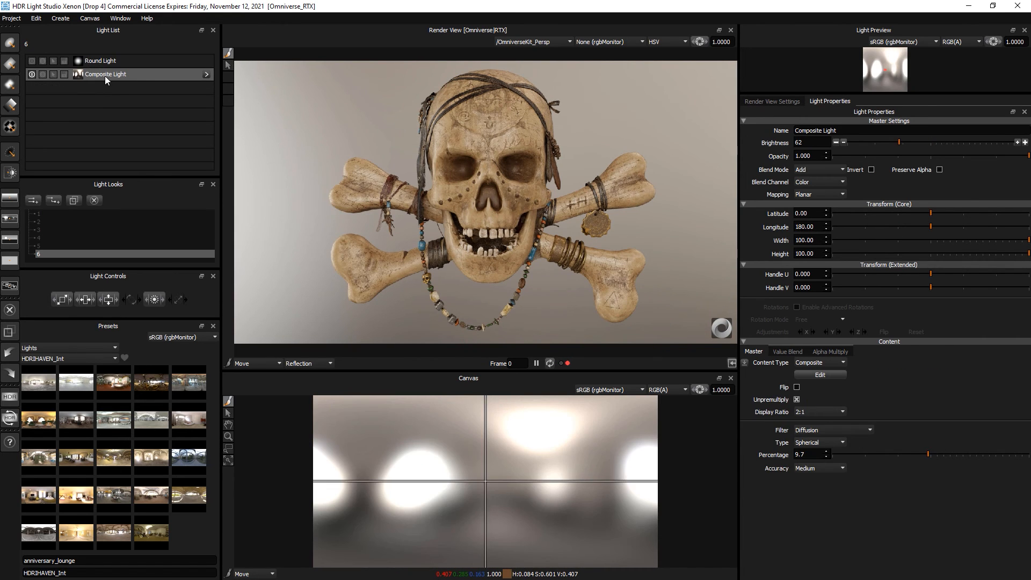
click(815, 430)
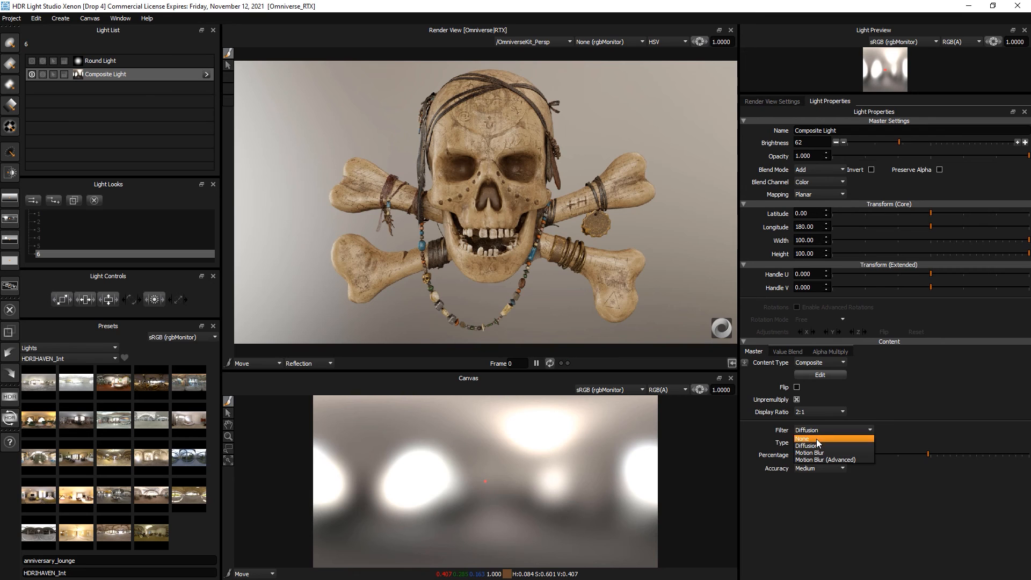
click(816, 438)
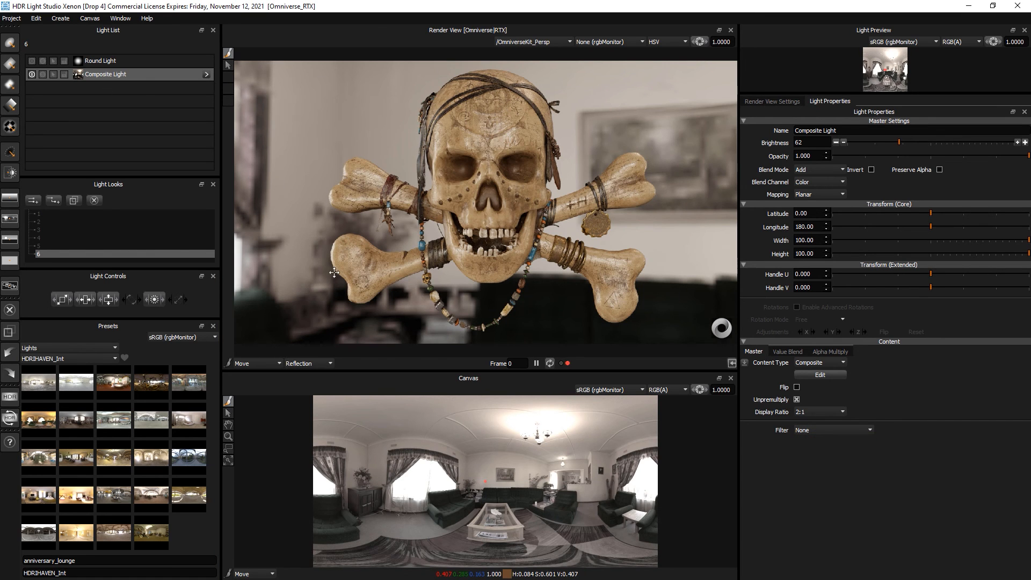
click(207, 74)
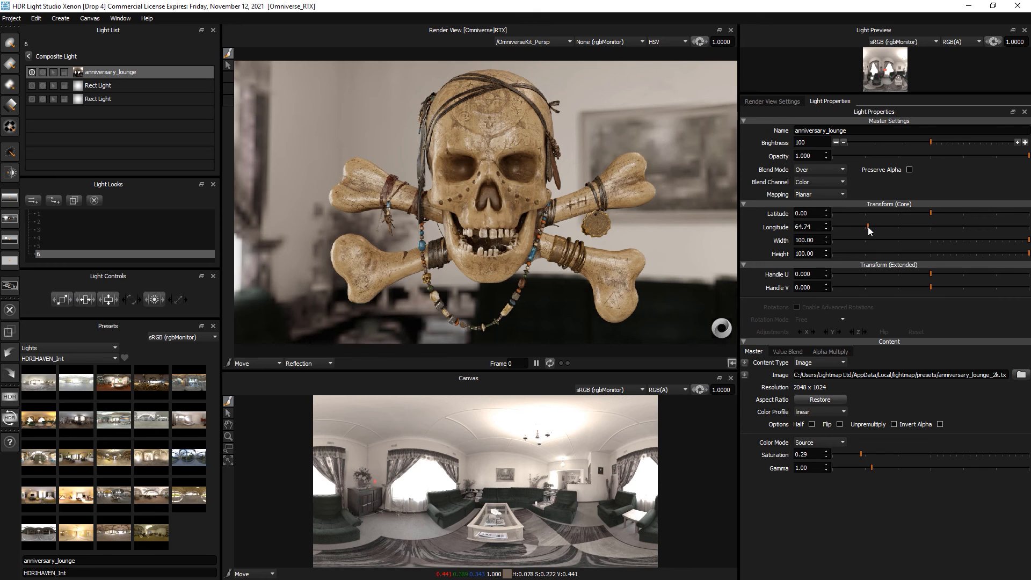
drag(868, 227, 865, 226)
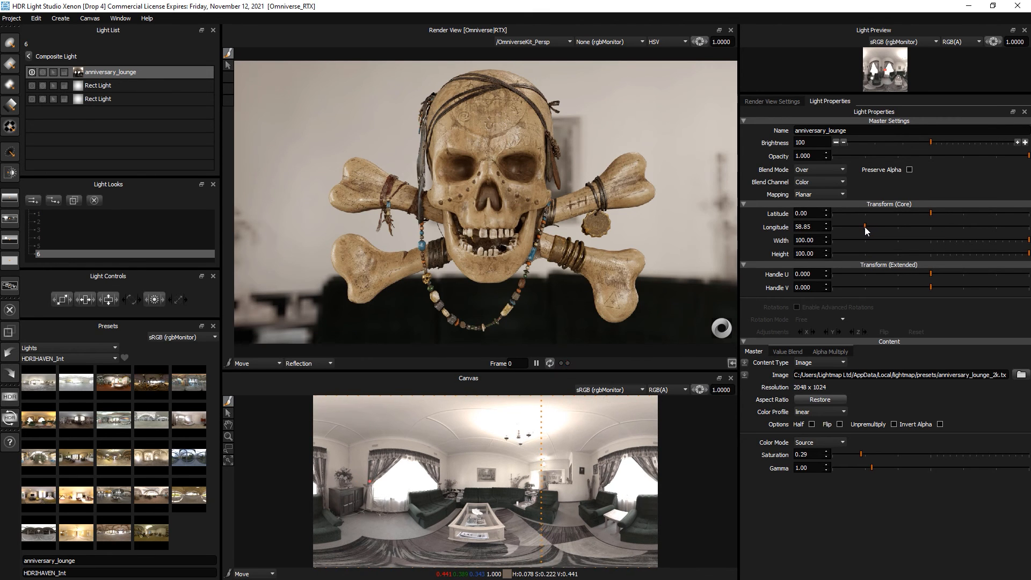
click(898, 454)
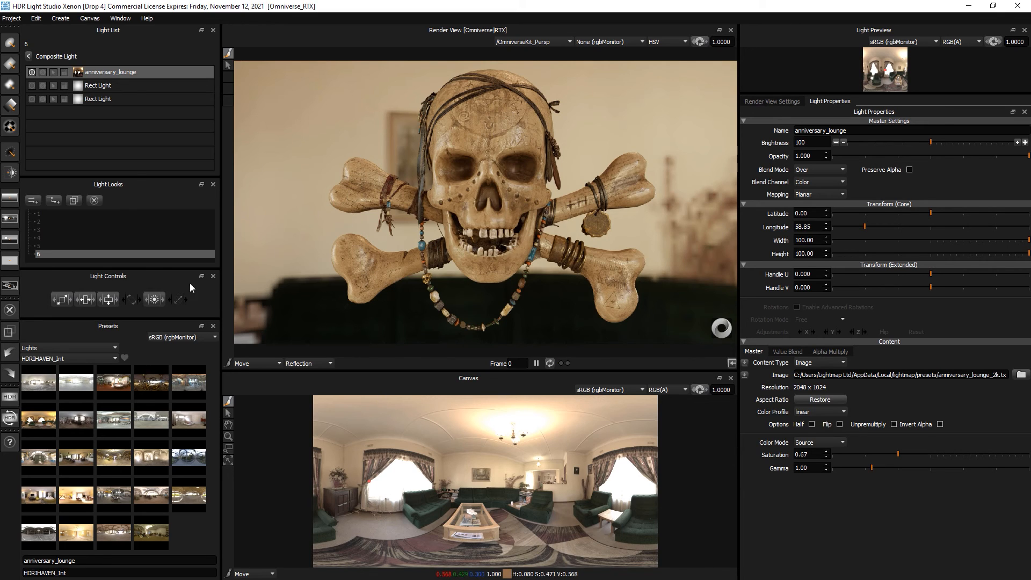
- Apply a Diffusion filter at 4.6 to the Composite Light and lower its brightness to 19
click(27, 56)
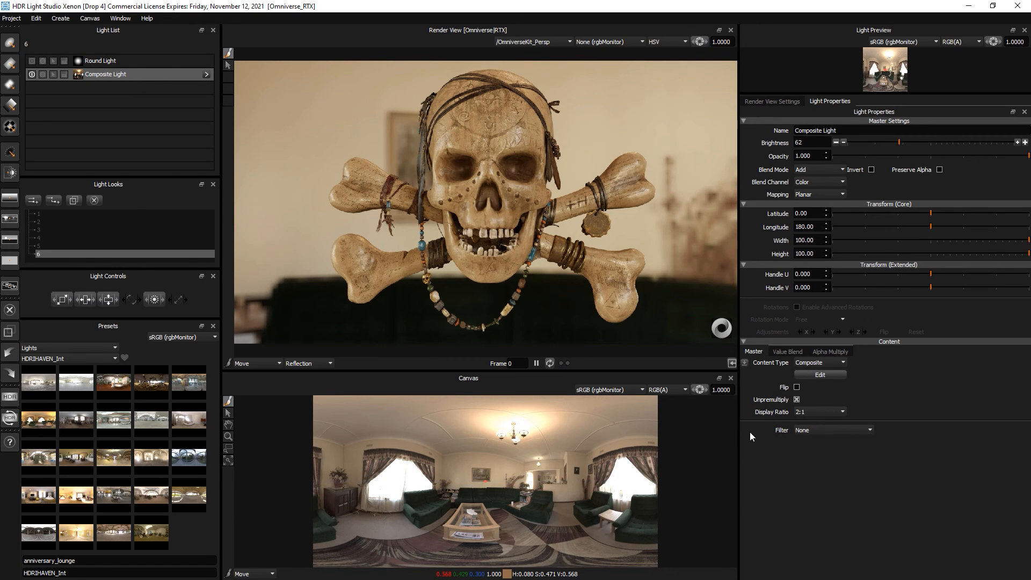
click(810, 431)
click(804, 445)
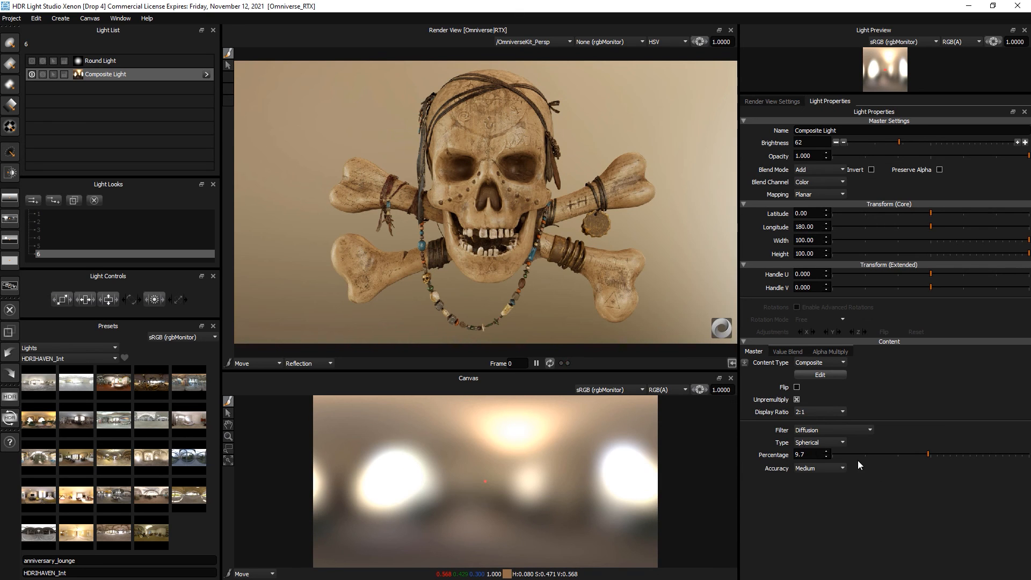
drag(838, 455, 877, 455)
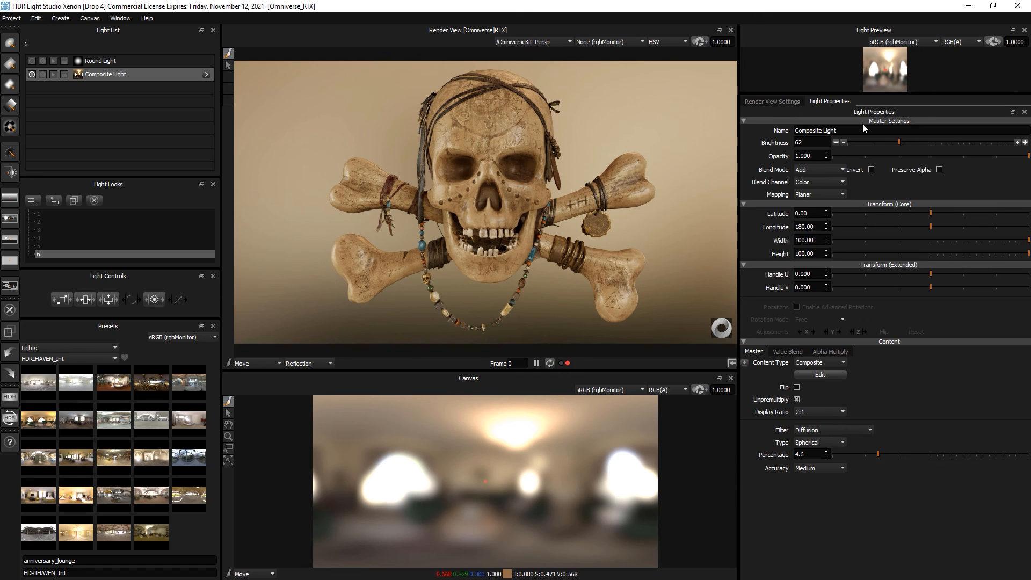
drag(899, 143, 863, 141)
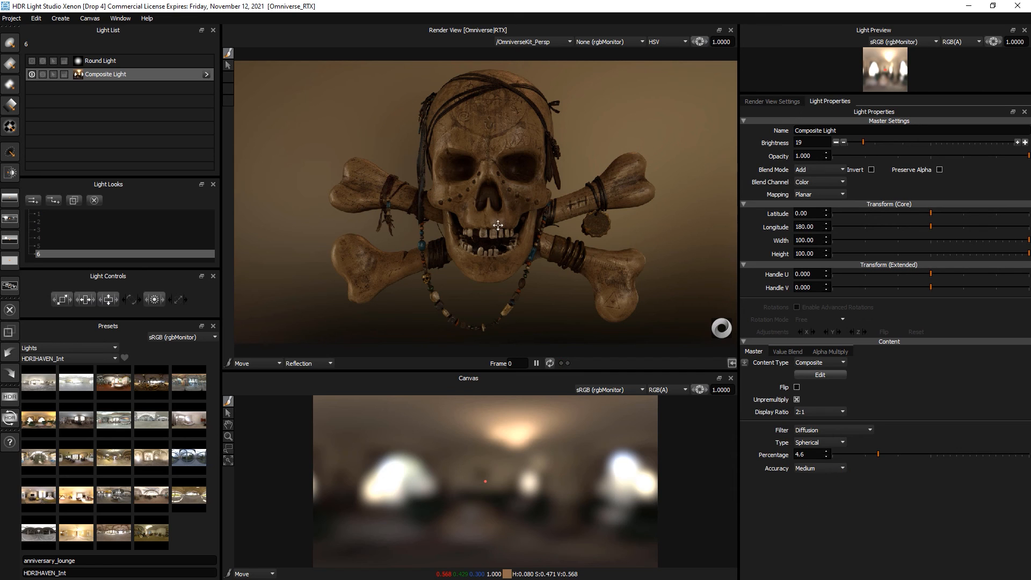
- Add a Medium Softbox Diffused from the StudioLights presets and reposition it on the lighting map
click(69, 359)
scroll(66, 412, down, 5)
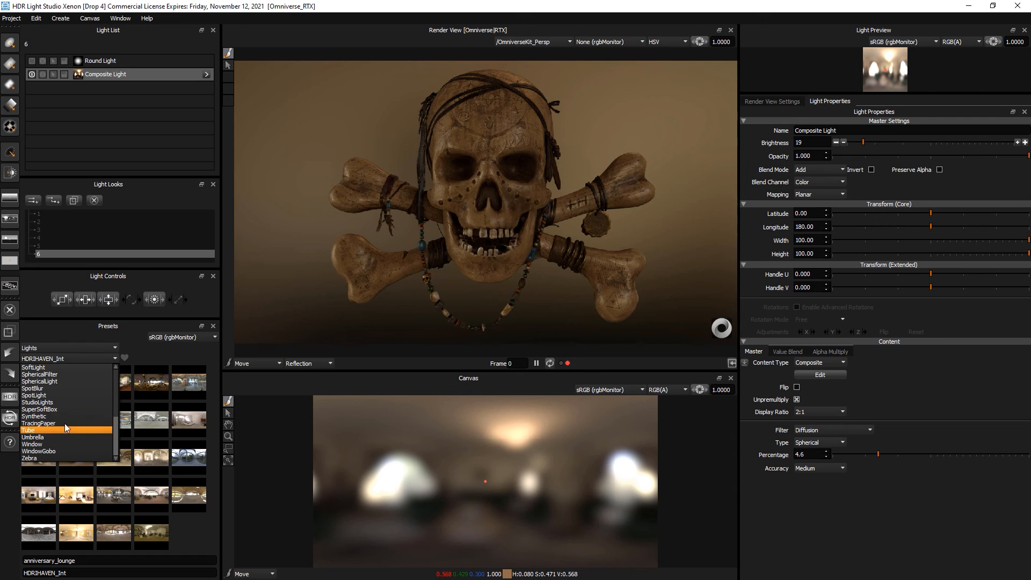
click(64, 402)
scroll(104, 469, down, 2)
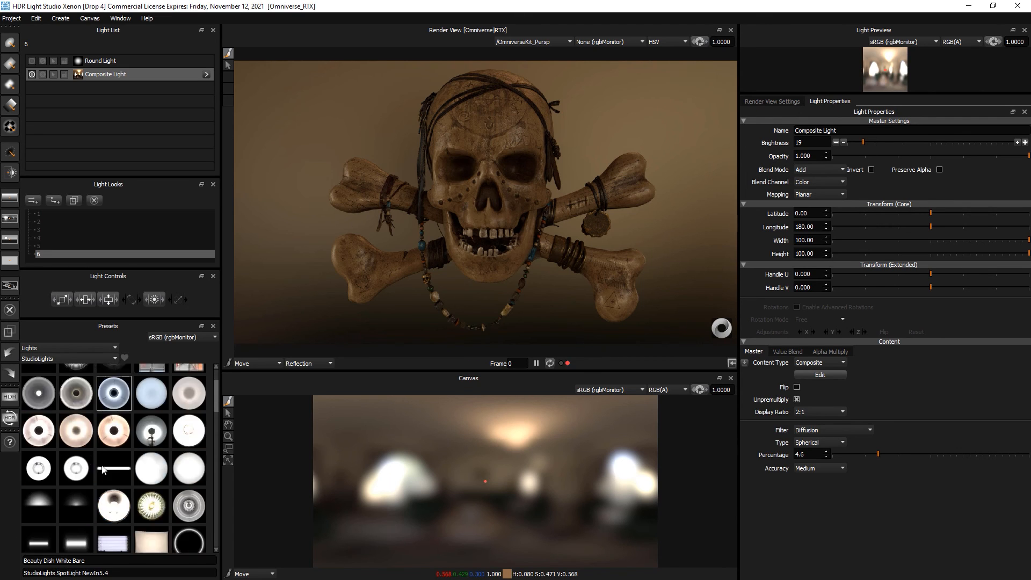
scroll(103, 469, down, 2)
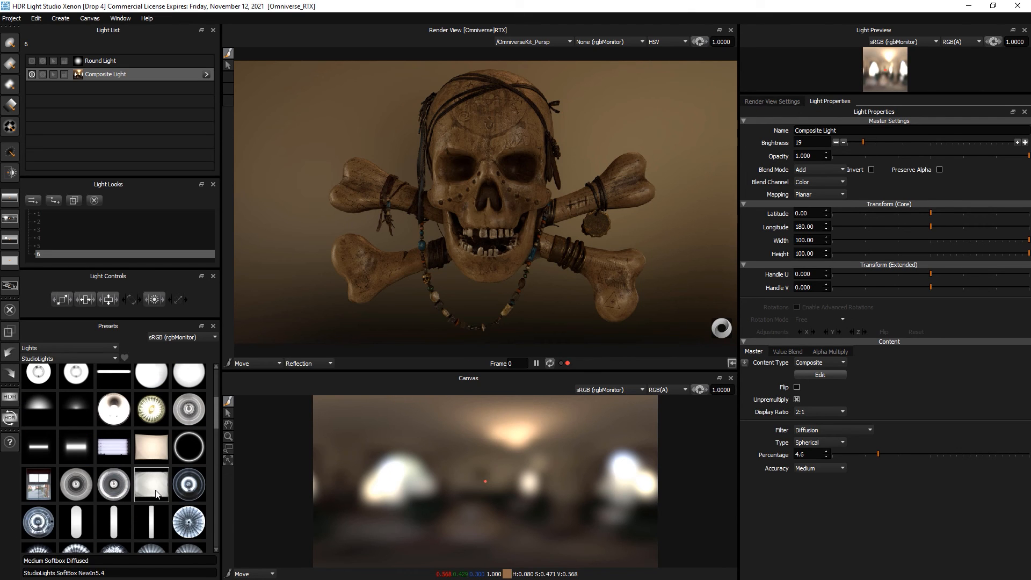
drag(155, 494, 443, 98)
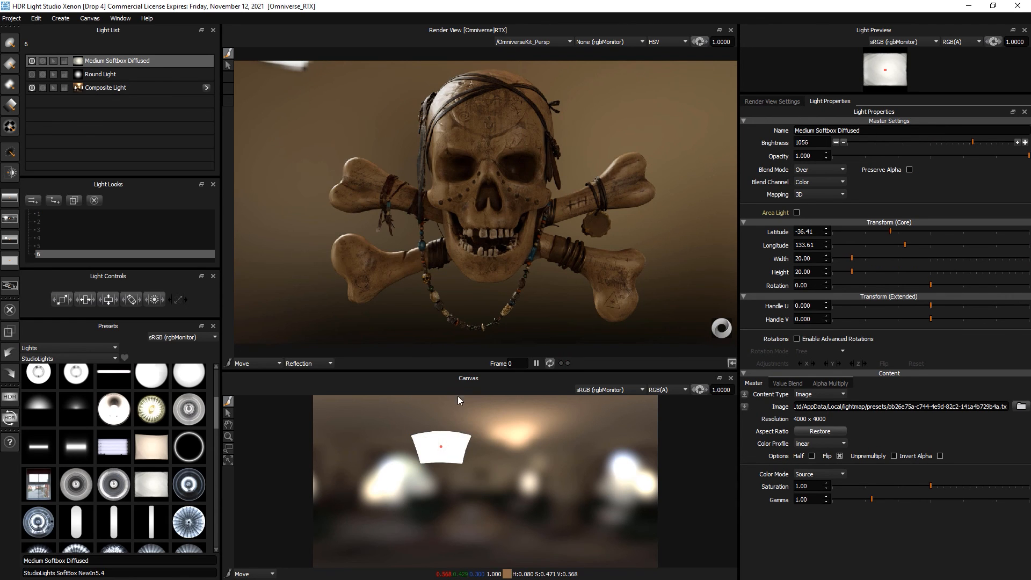
drag(430, 443, 422, 462)
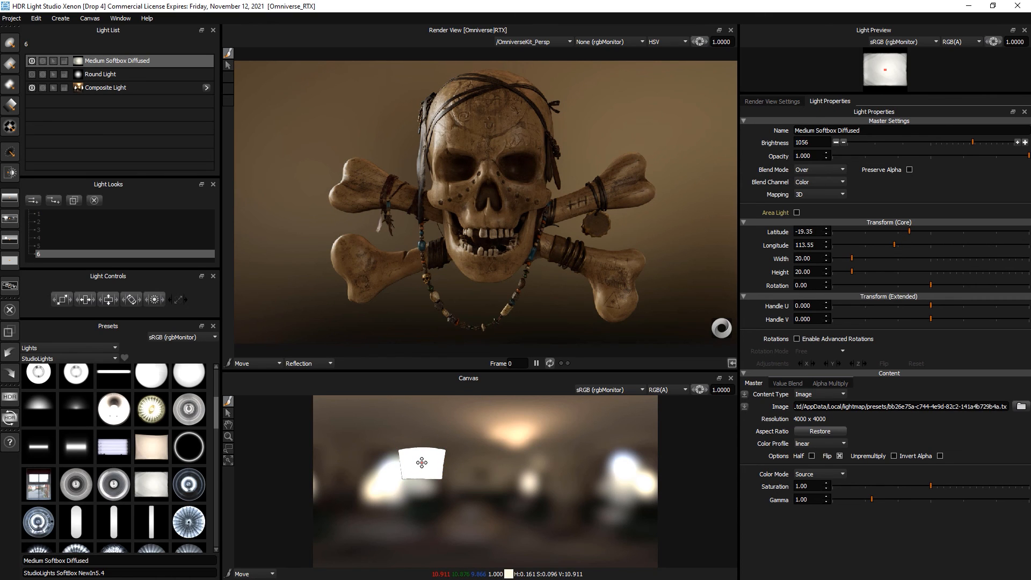
- Duplicate the softbox and place the copy on the skull's forehead, checking it against the composite background
key(ctrl+d)
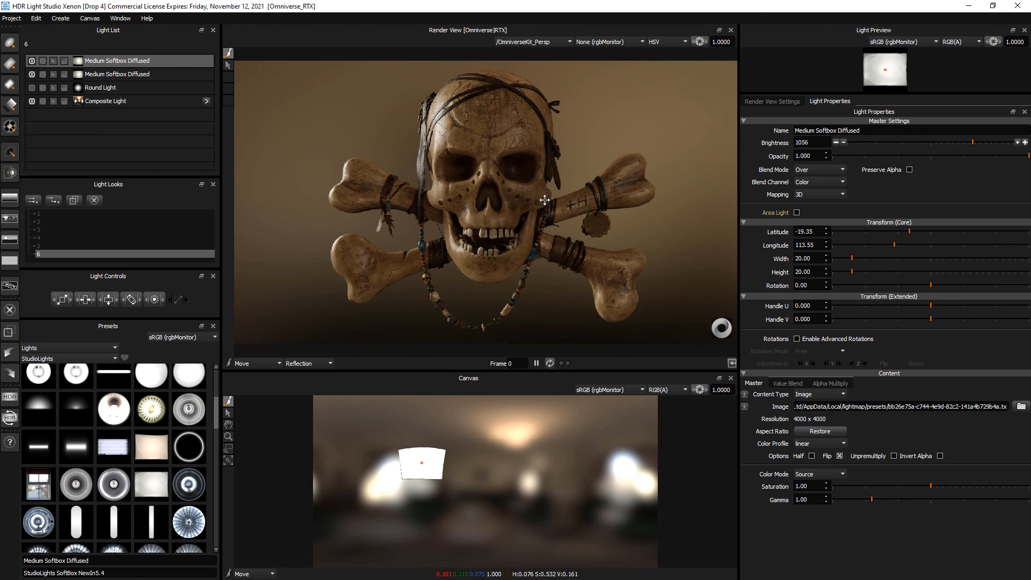
click(544, 194)
click(542, 195)
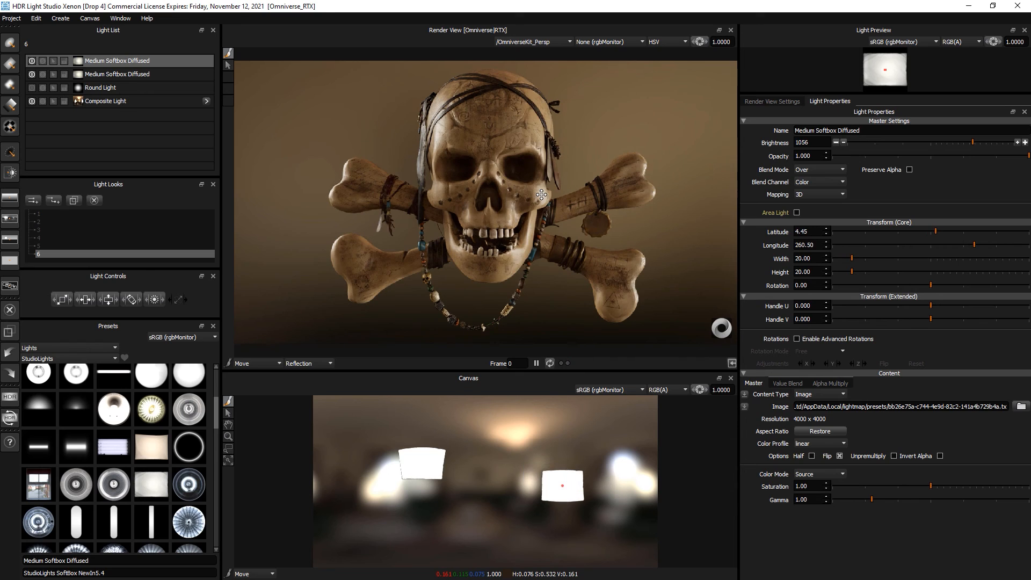
click(31, 101)
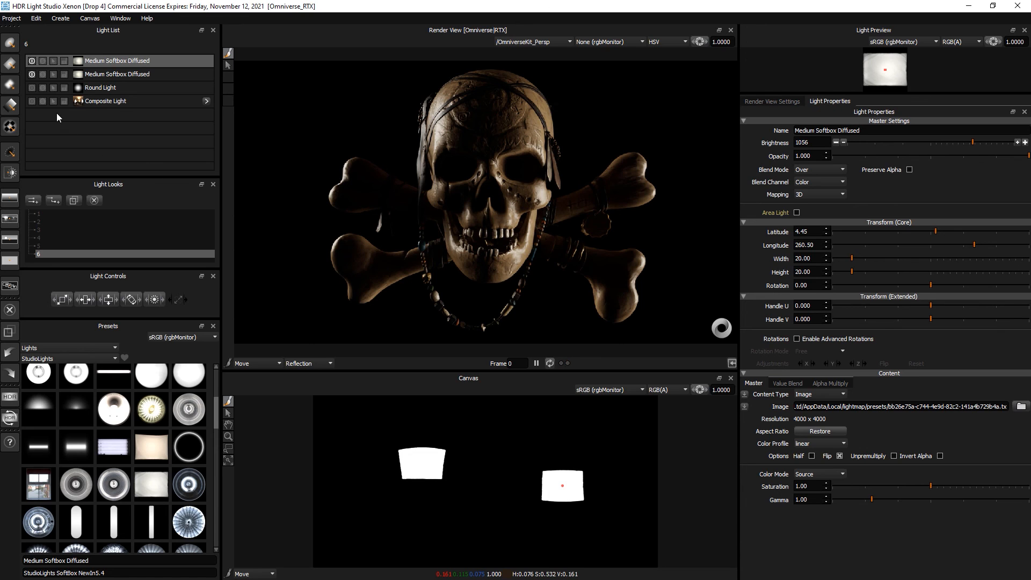
click(31, 101)
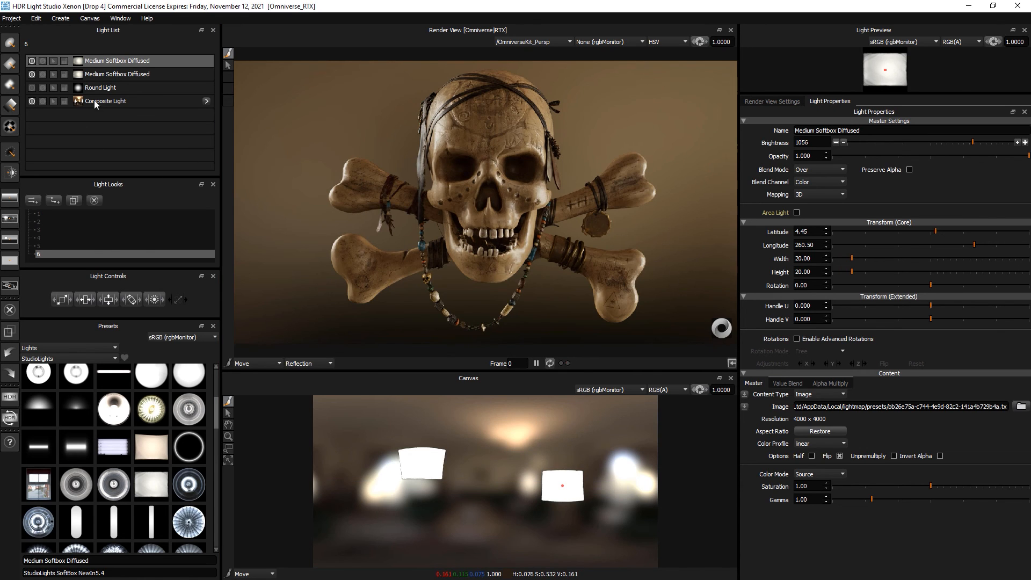
click(105, 102)
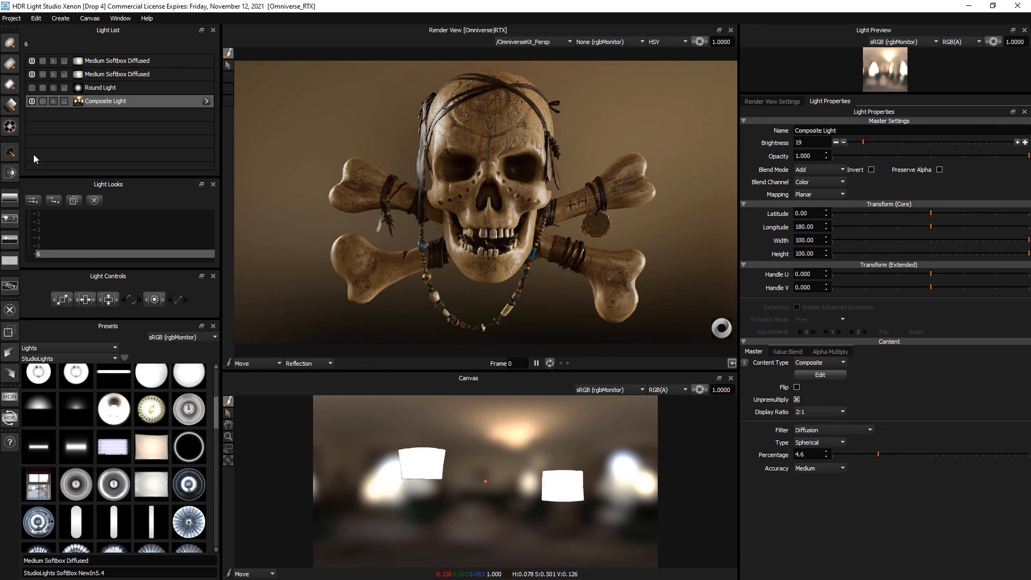
- Enlarge the Light Looks area and cycle through looks 5 and 4 to look 3
drag(112, 267, 113, 275)
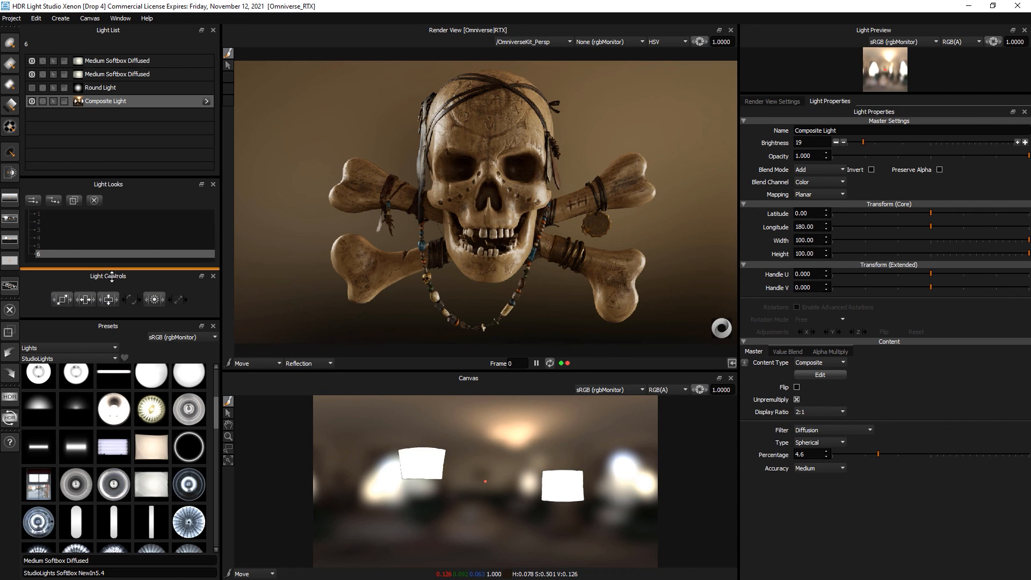
click(43, 245)
click(44, 238)
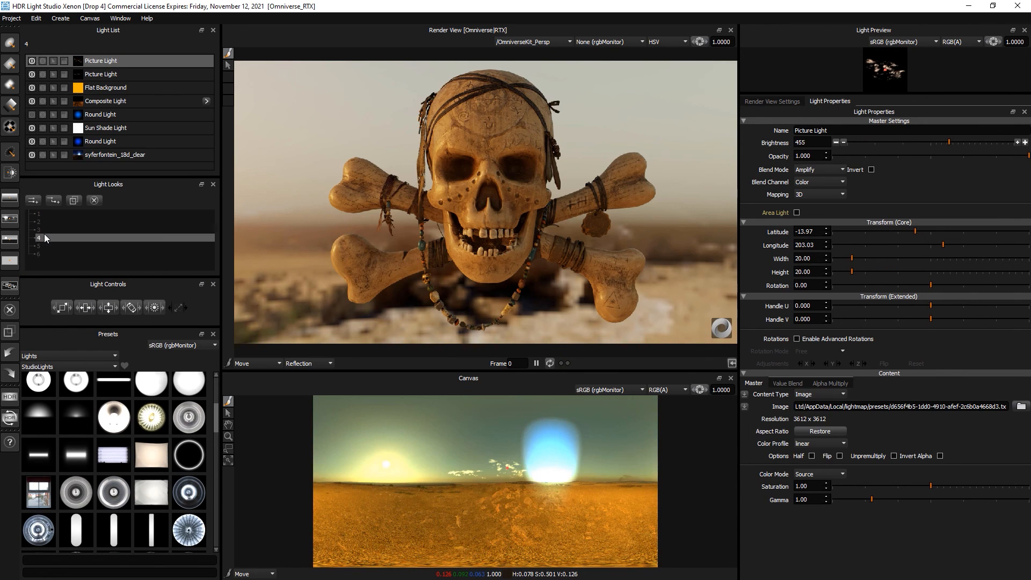
click(45, 230)
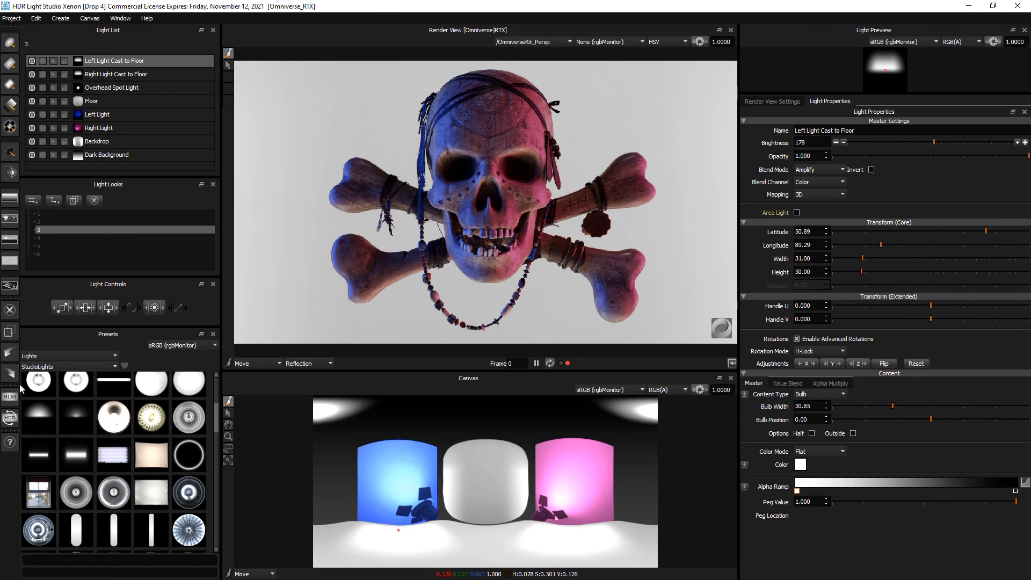
- Check the Production Render settings, keeping the Live output format, and close them
click(11, 398)
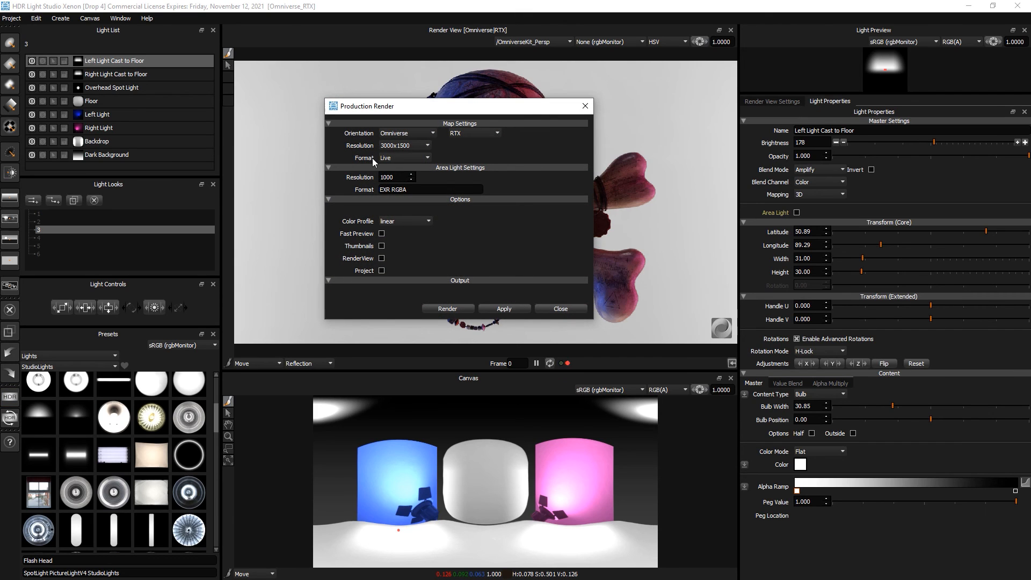
click(397, 159)
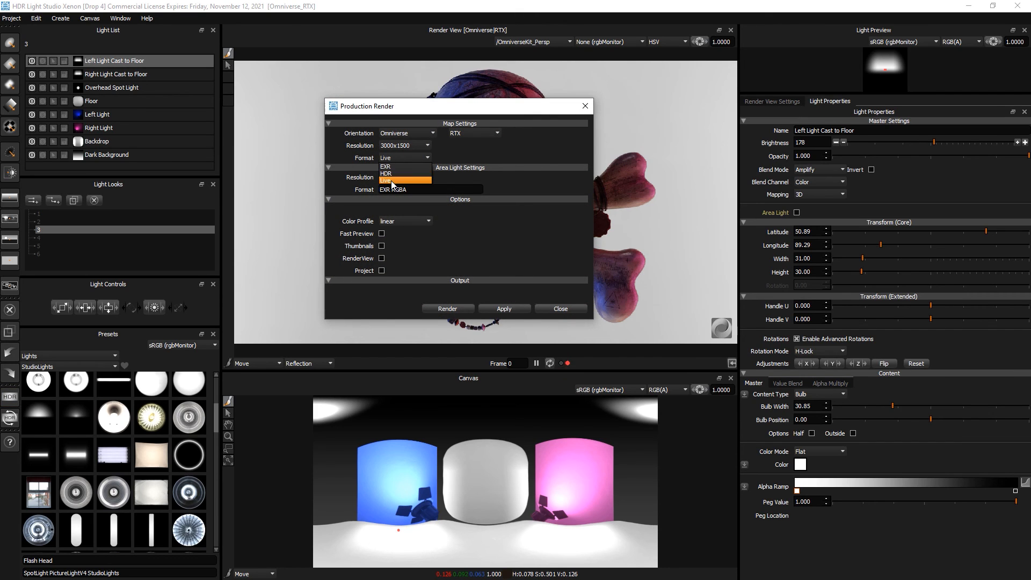
click(393, 181)
click(559, 309)
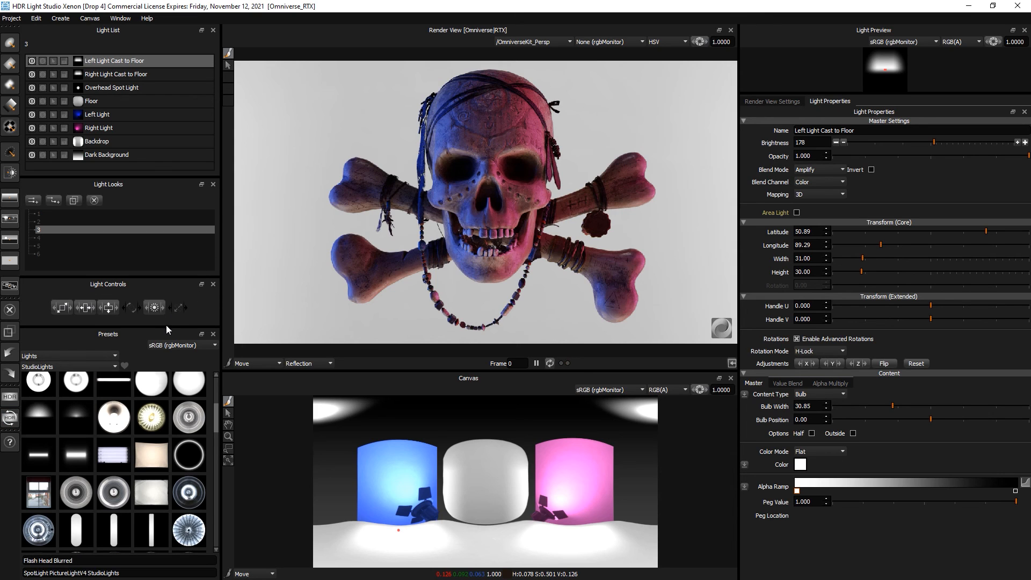
- Browse the preset types, viewing the rig presets before returning to lights
drag(166, 325, 166, 292)
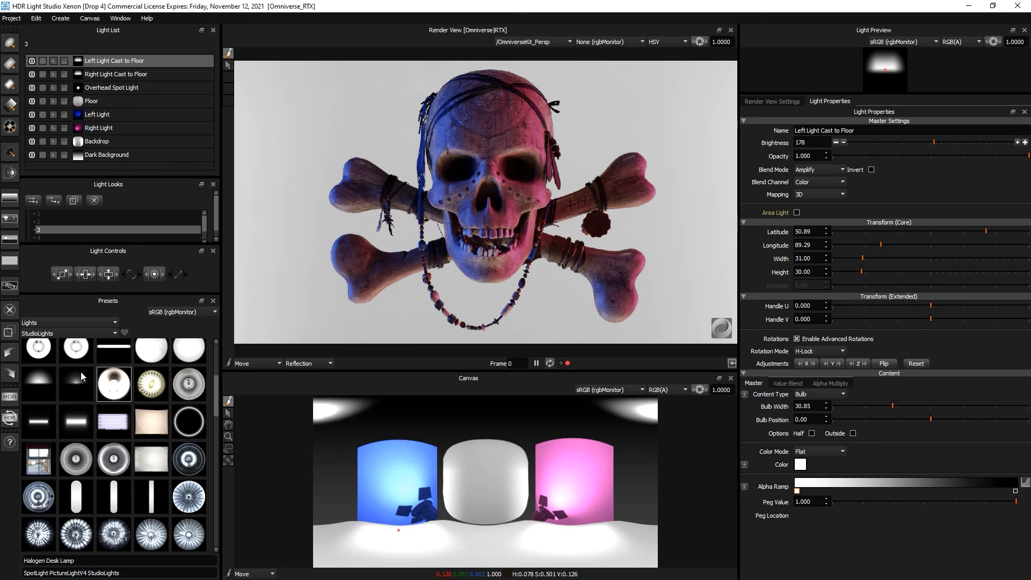
click(62, 333)
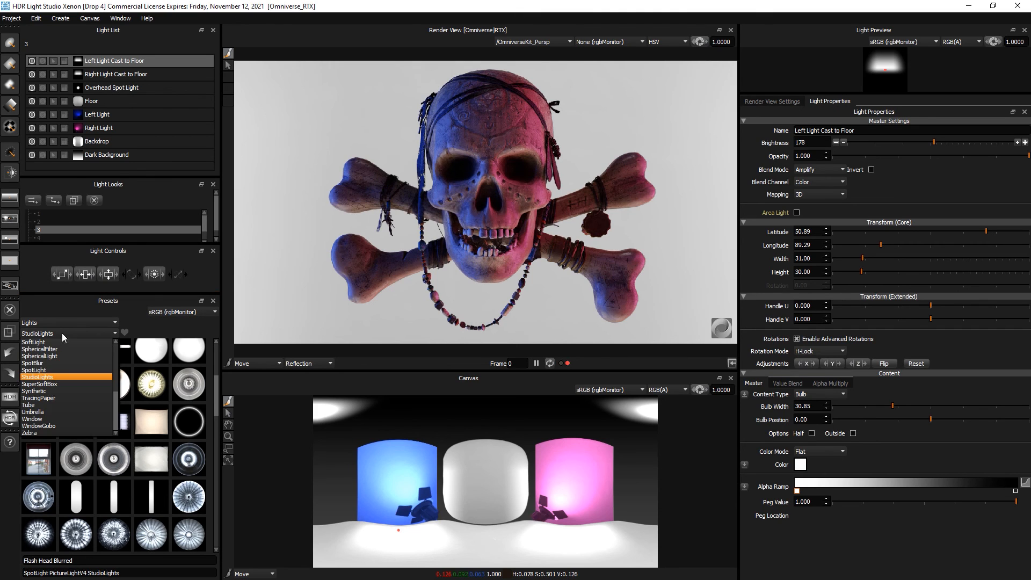
click(110, 319)
click(110, 321)
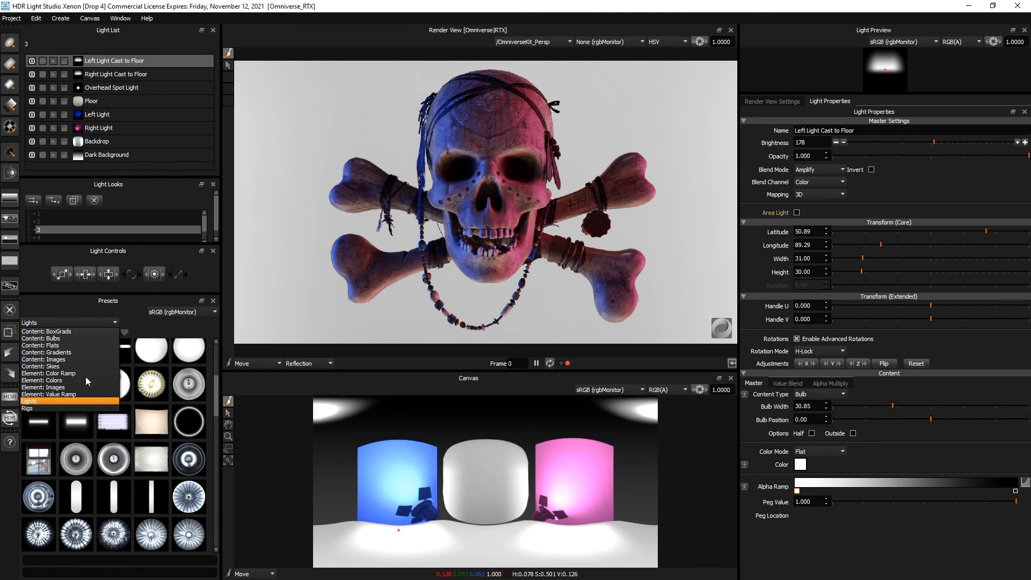
click(39, 408)
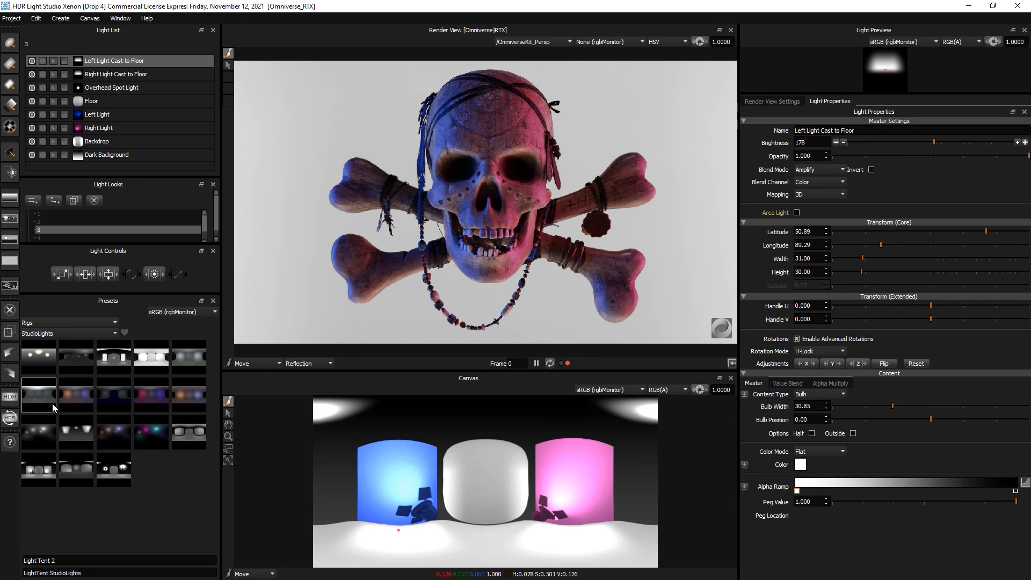
click(56, 323)
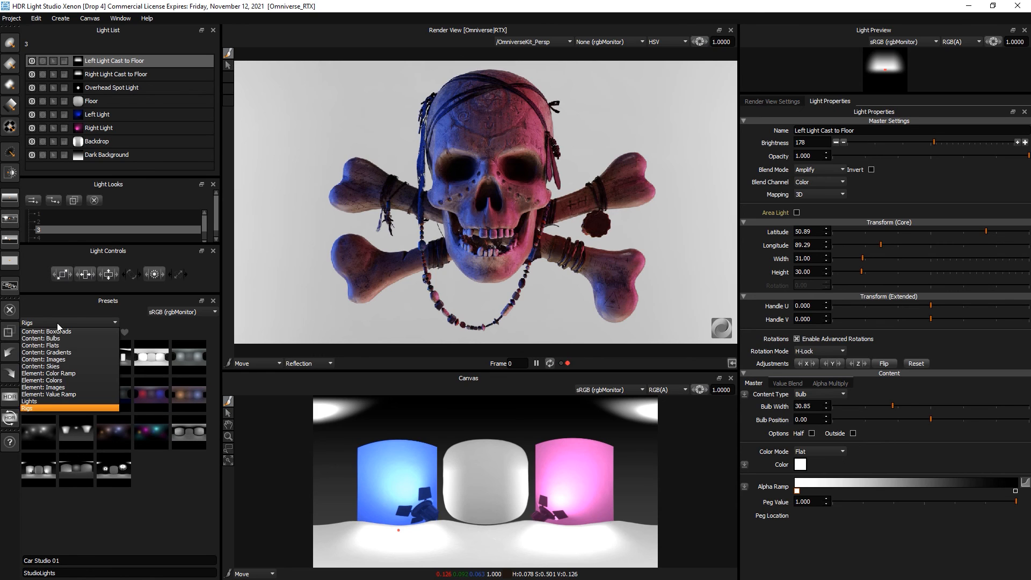
click(43, 399)
- Browse light sub-categories such as HDRIHAVEN_Ext and settle on the Cloud light presets
click(54, 333)
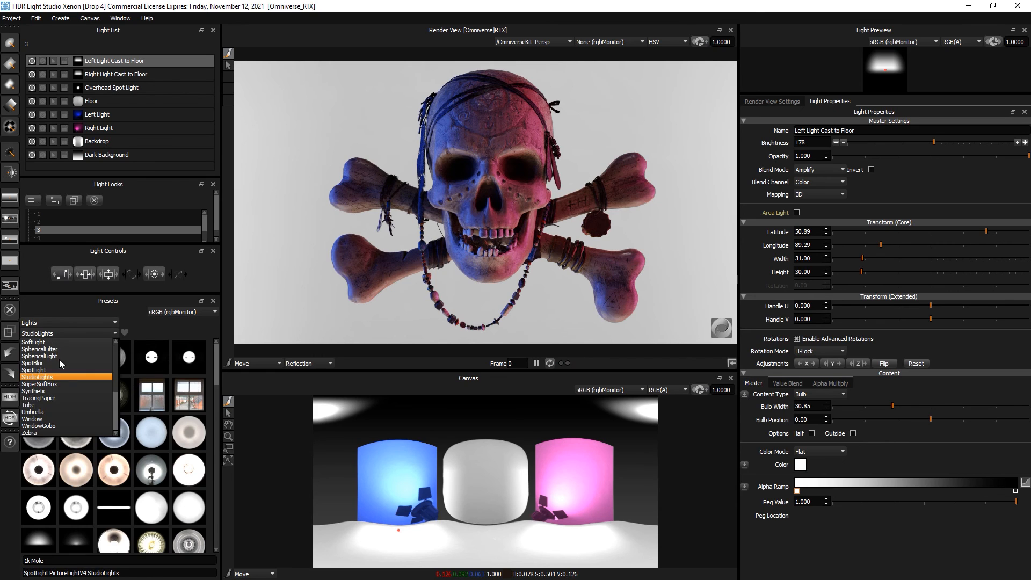
click(62, 350)
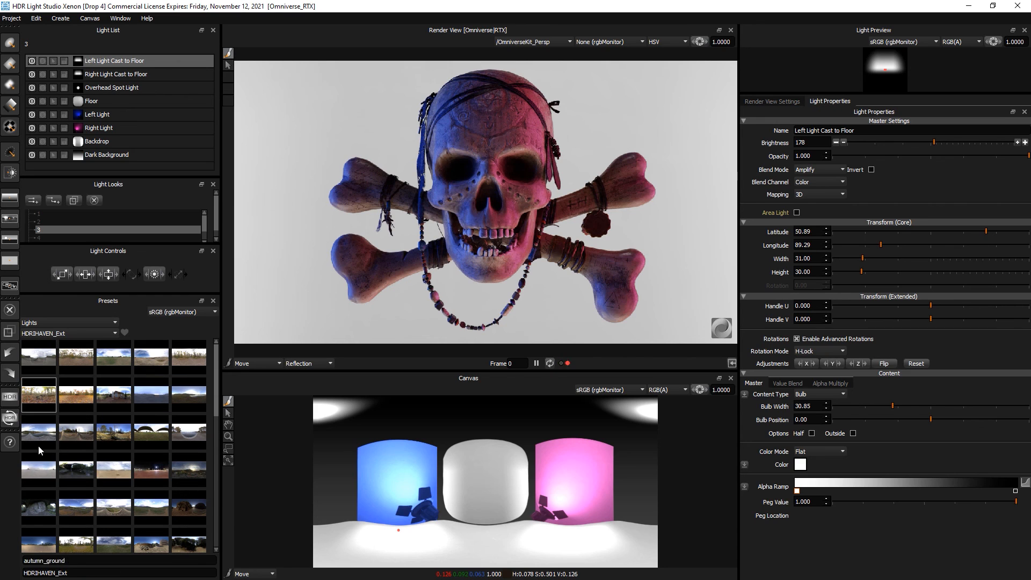
click(59, 334)
click(56, 383)
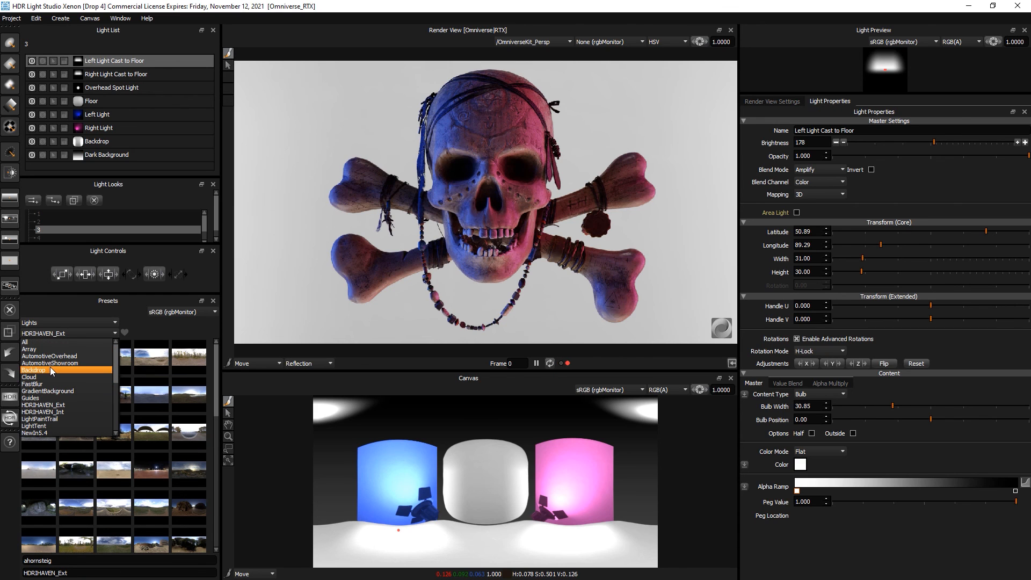
click(49, 373)
mouse_move(96, 368)
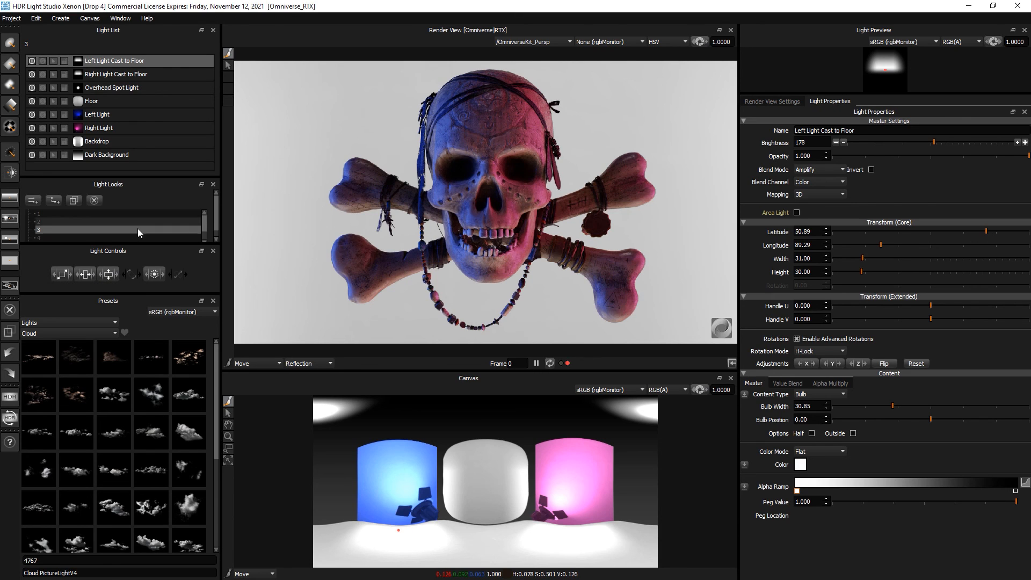
- Enlarge the Light Looks panel to show every look and switch to look 2
drag(138, 293, 138, 333)
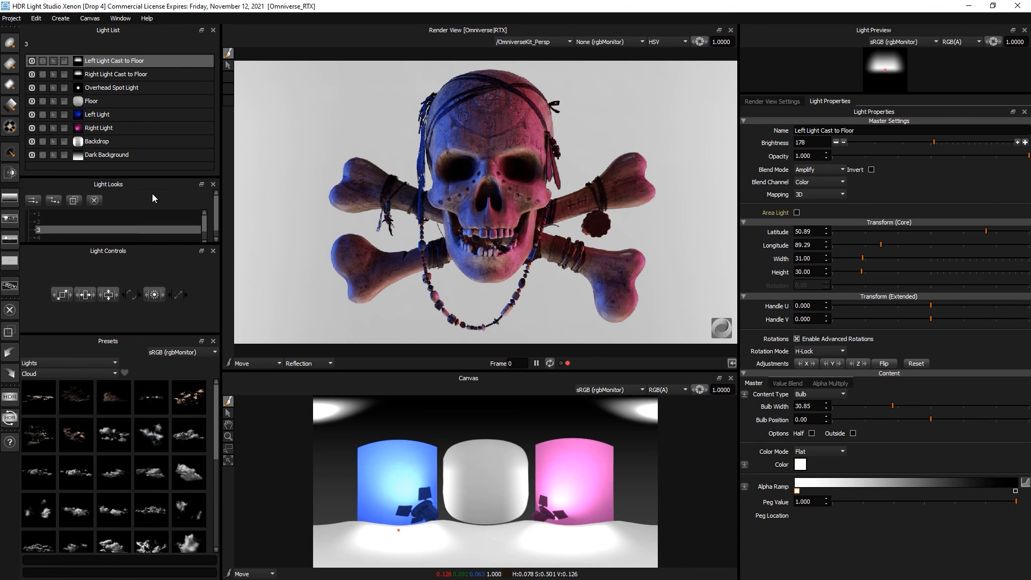
mouse_move(157, 179)
mouse_down()
mouse_move(157, 199)
mouse_move(157, 173)
mouse_up()
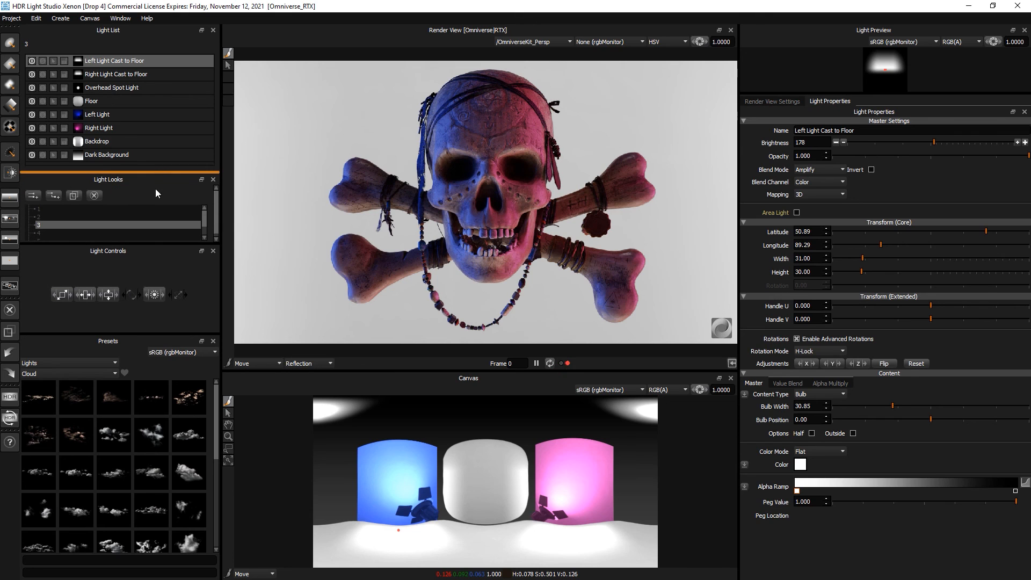
drag(144, 244, 129, 303)
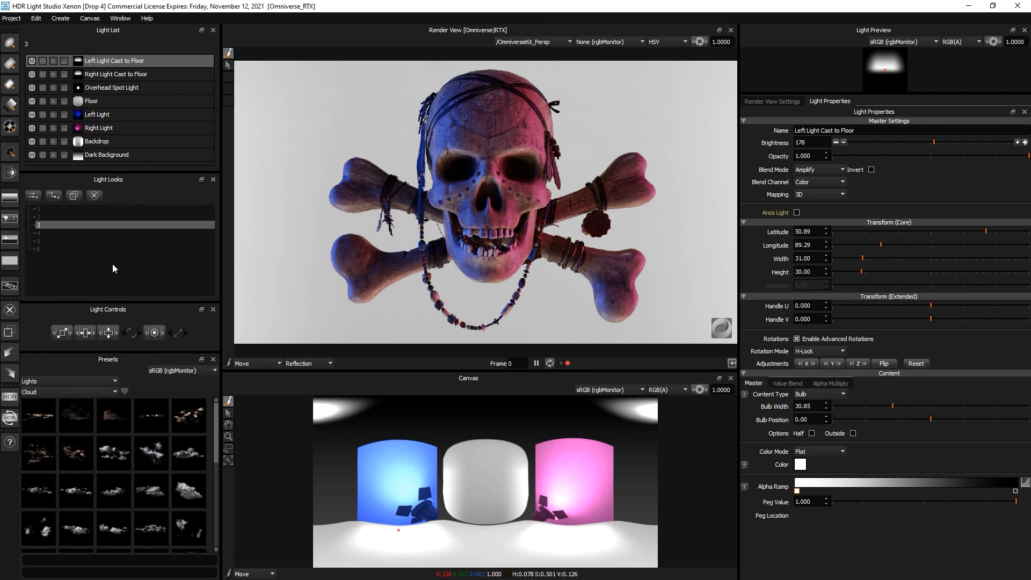
click(47, 216)
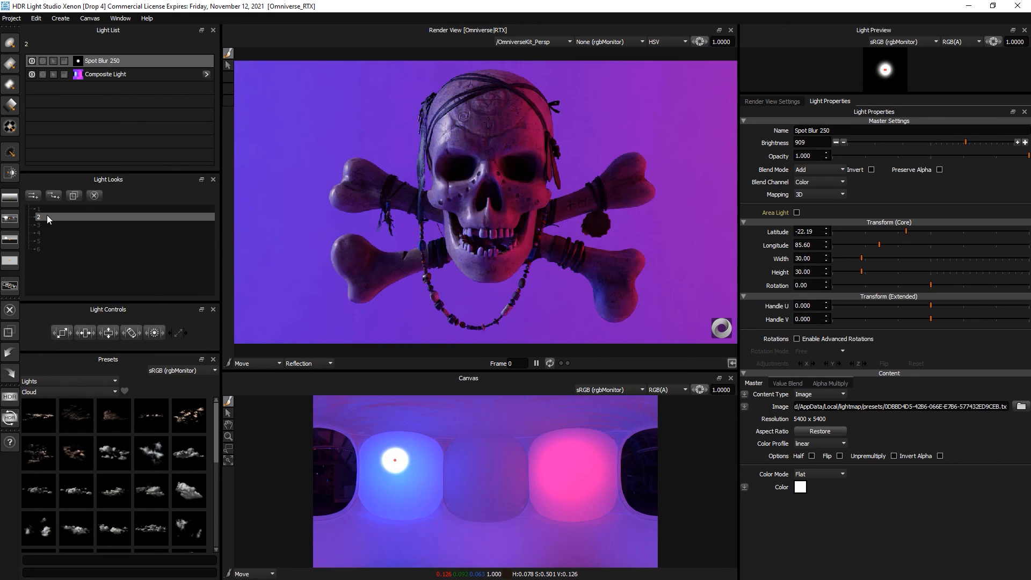
- Set look 2's Composite Light to brightness 24 and longitude 179.50, then switch to look 6
click(129, 74)
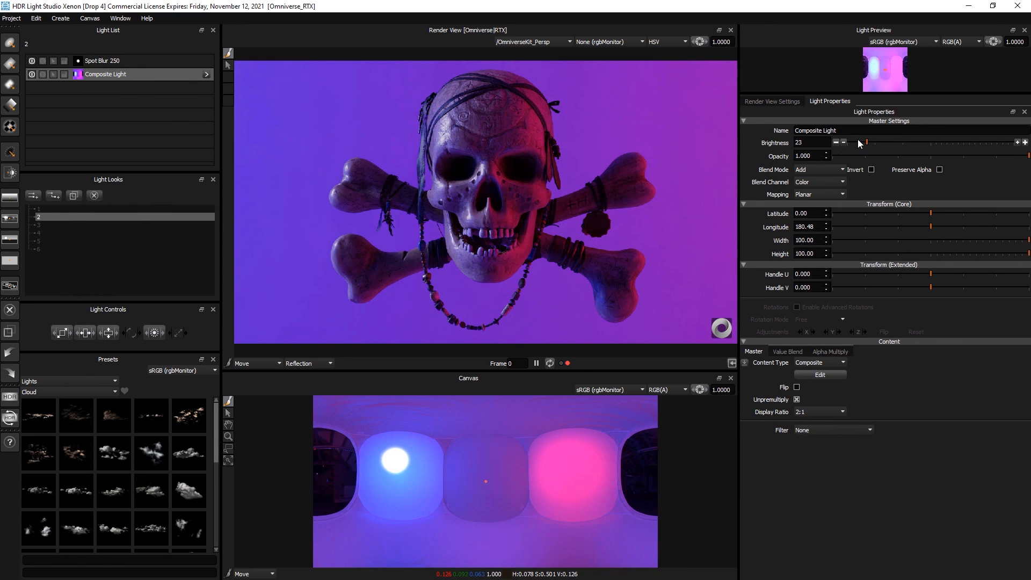
drag(861, 142, 868, 140)
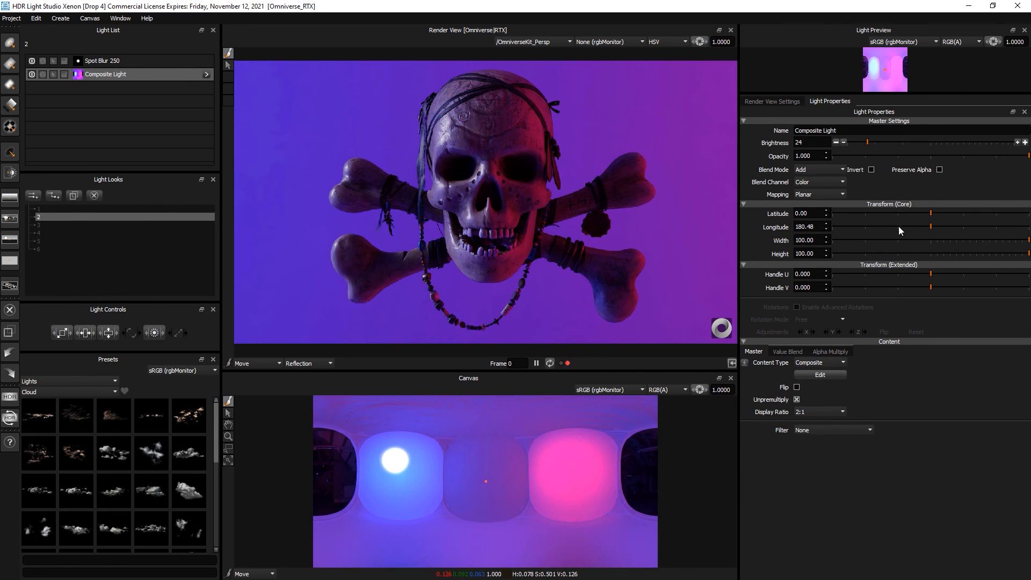
drag(926, 225, 930, 226)
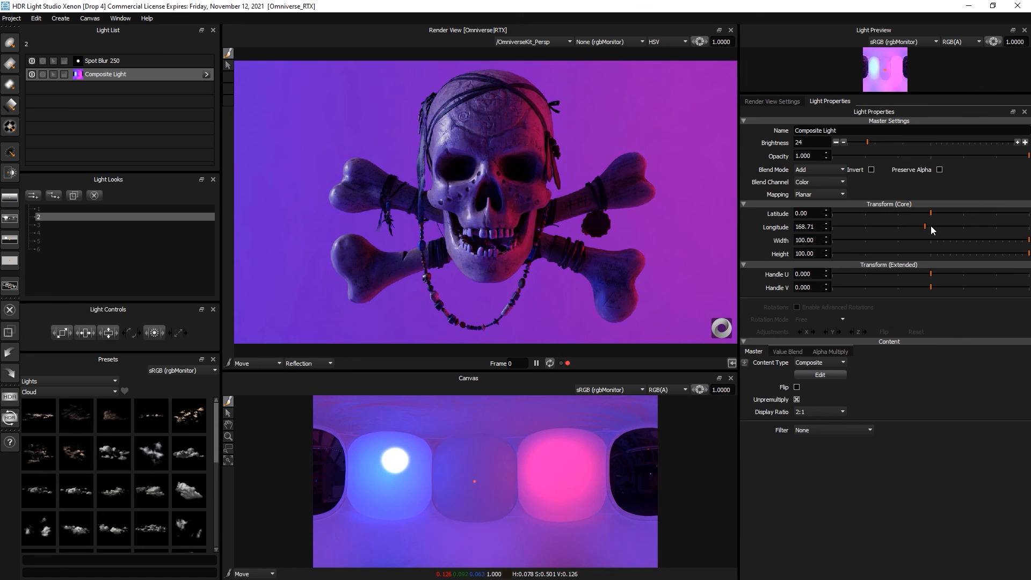
click(41, 250)
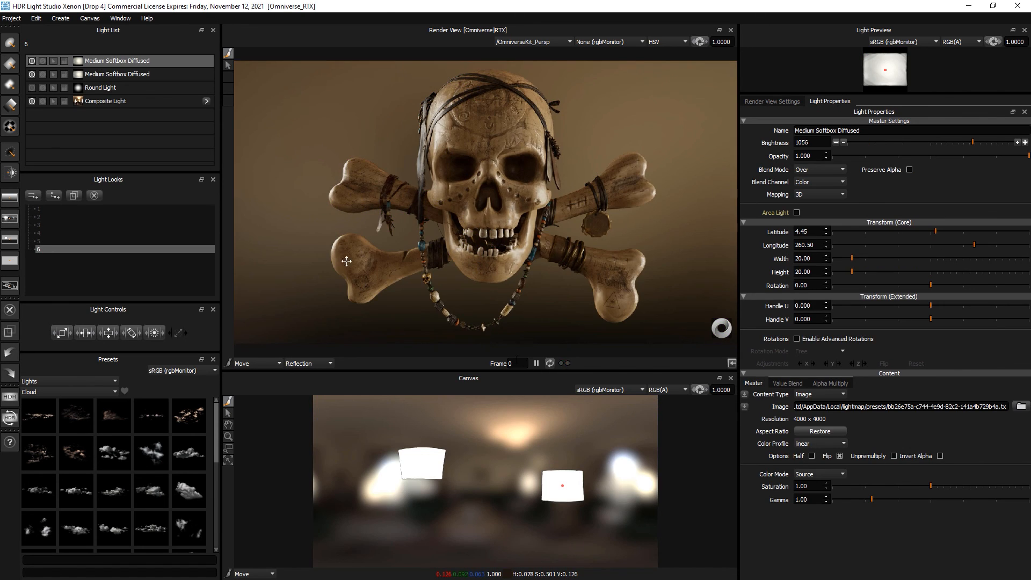
- Review the Composite Light's Diffusion filter, then make the first Medium Softbox Diffused an area light
click(93, 102)
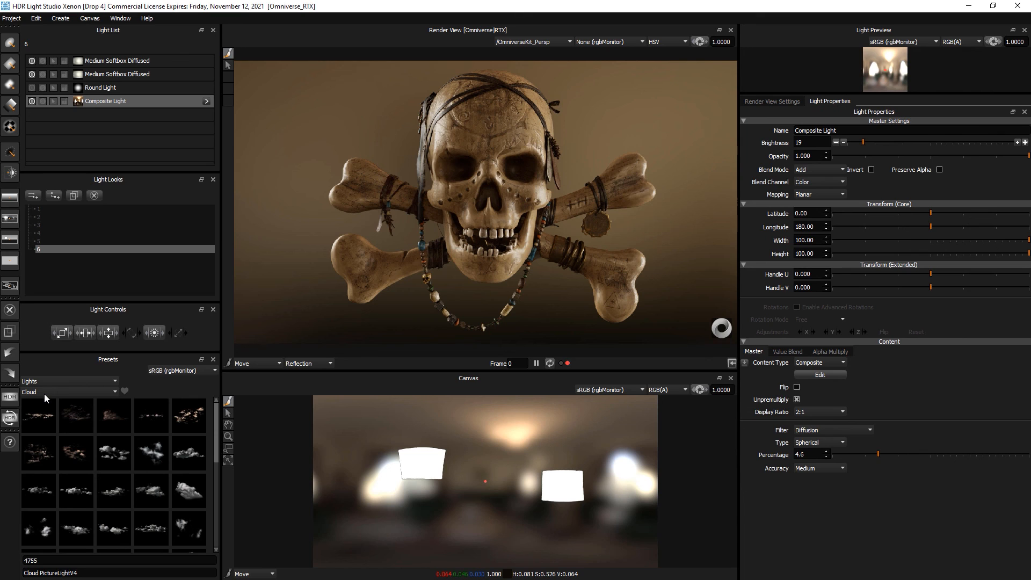
click(124, 59)
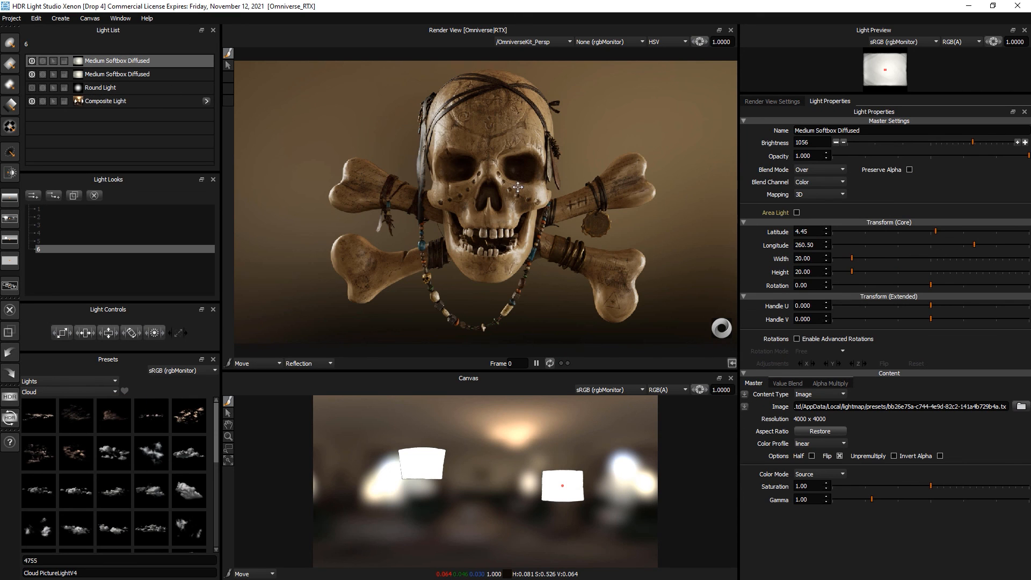
click(796, 213)
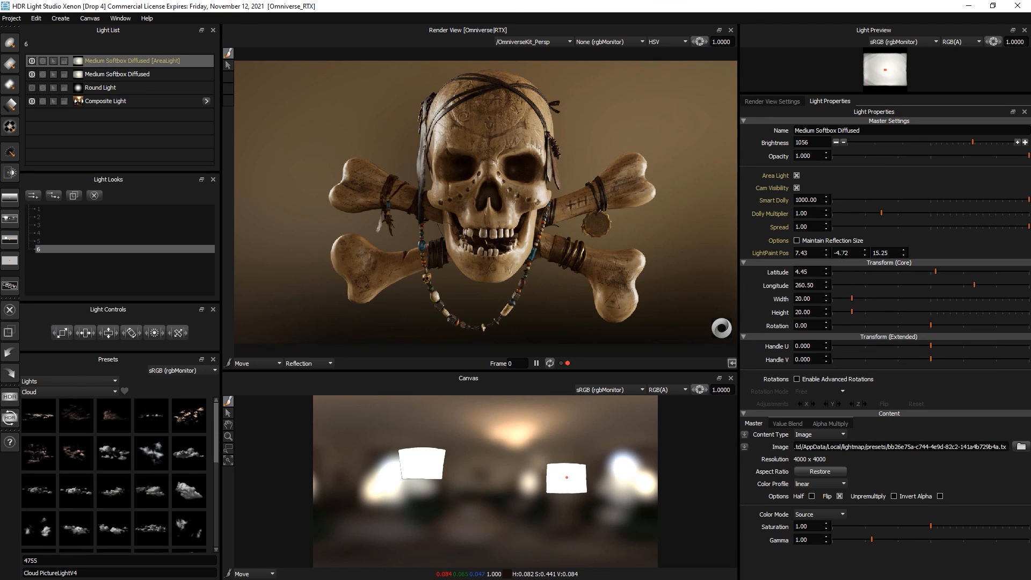
- Set the softbox area light's Smart Dolly to 107.10 and brightness to 1608, keeping it camera-visible
drag(894, 201, 936, 198)
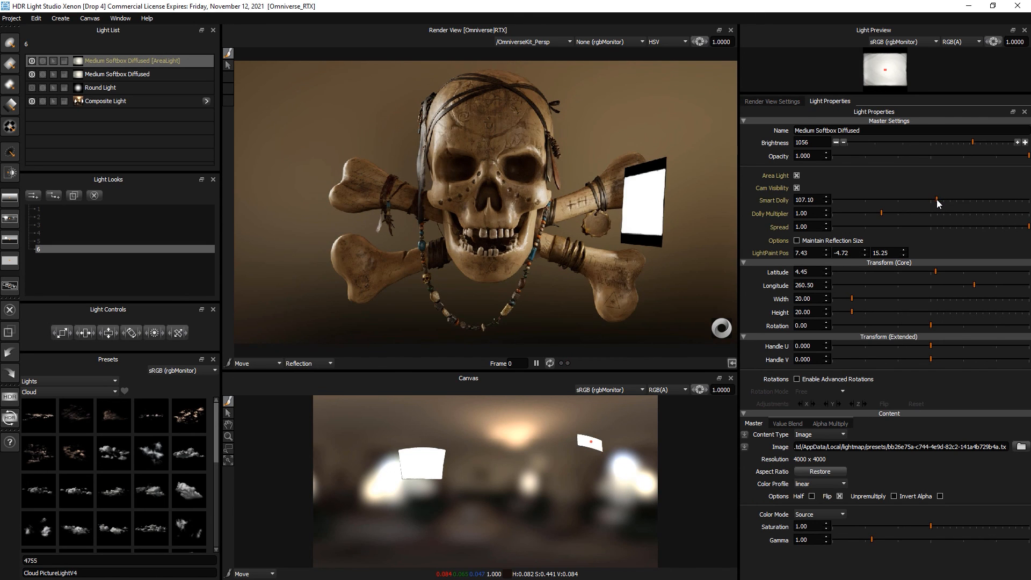
click(797, 188)
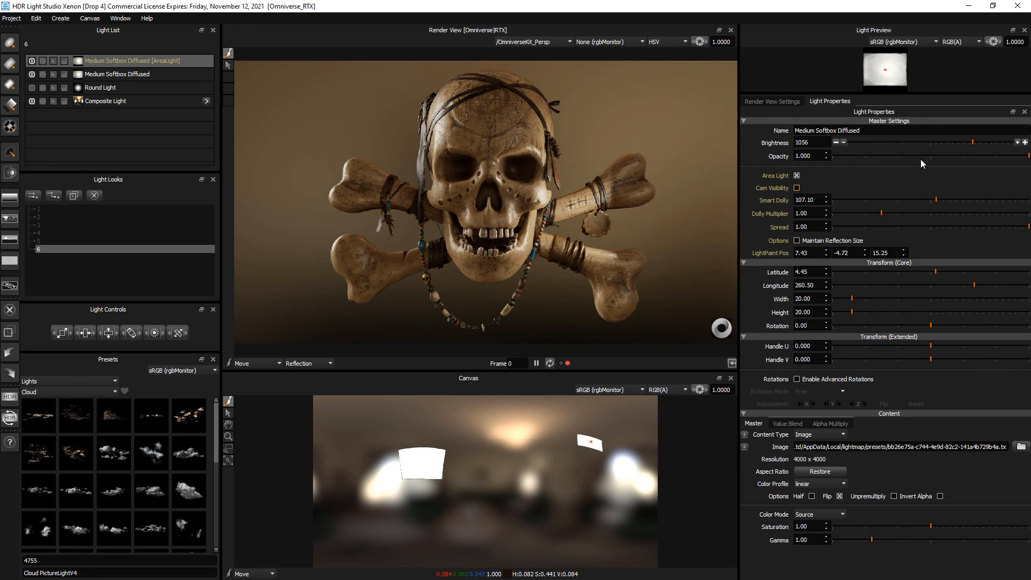
click(996, 142)
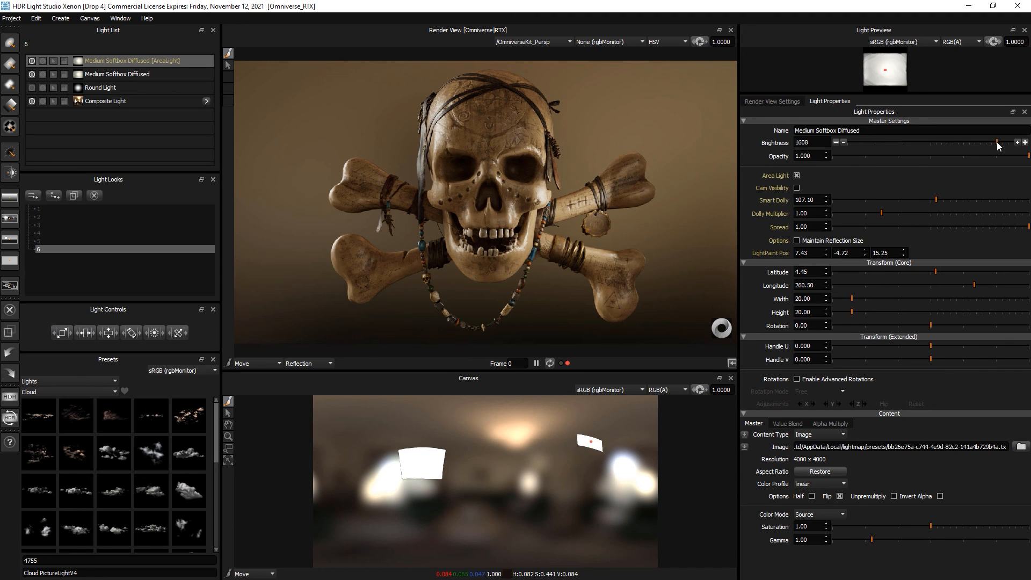
click(797, 188)
- Reposition the softbox to the render's top-right corner at latitude -47.51, longitude 296.23
click(546, 120)
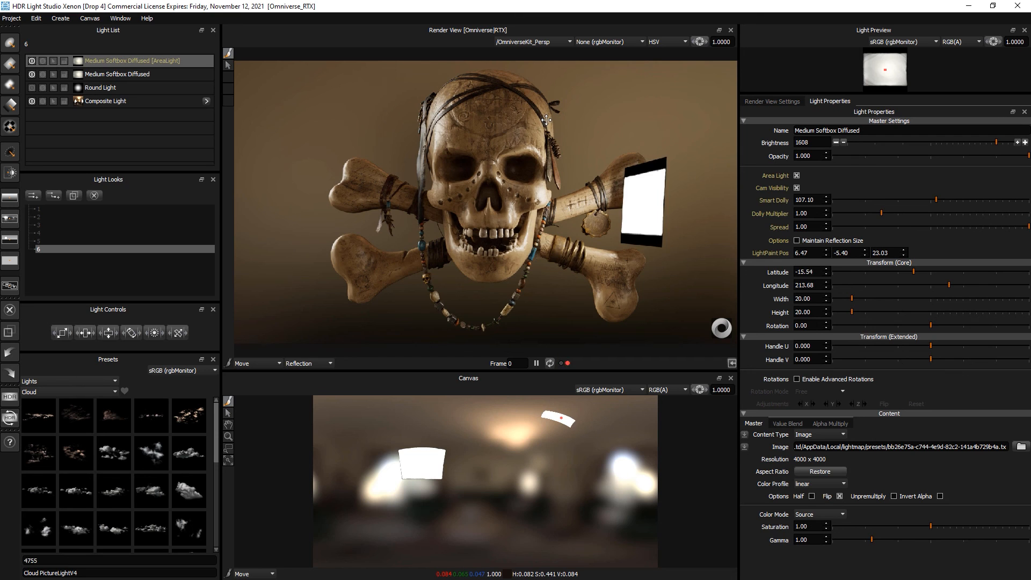
click(355, 161)
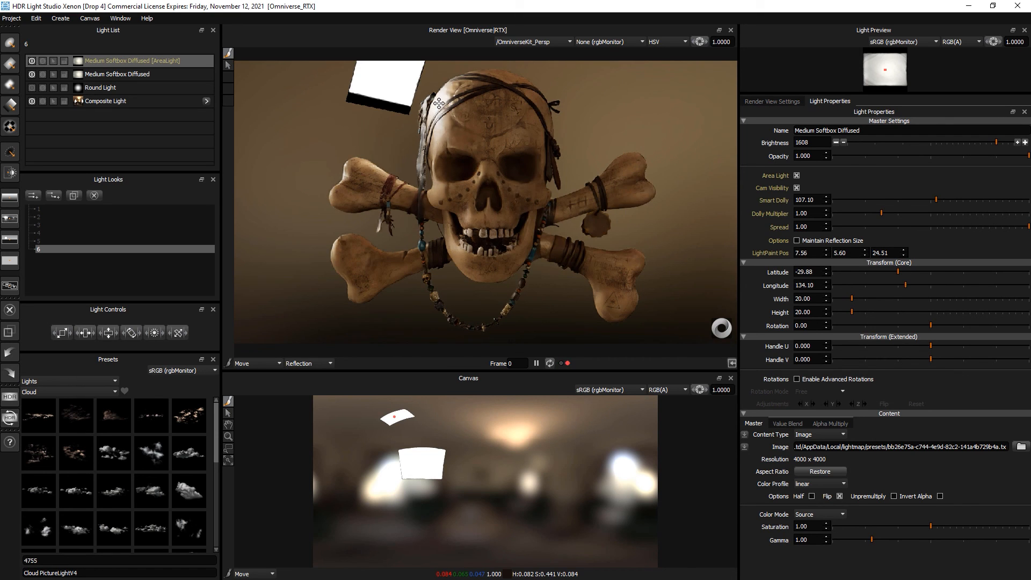
click(355, 161)
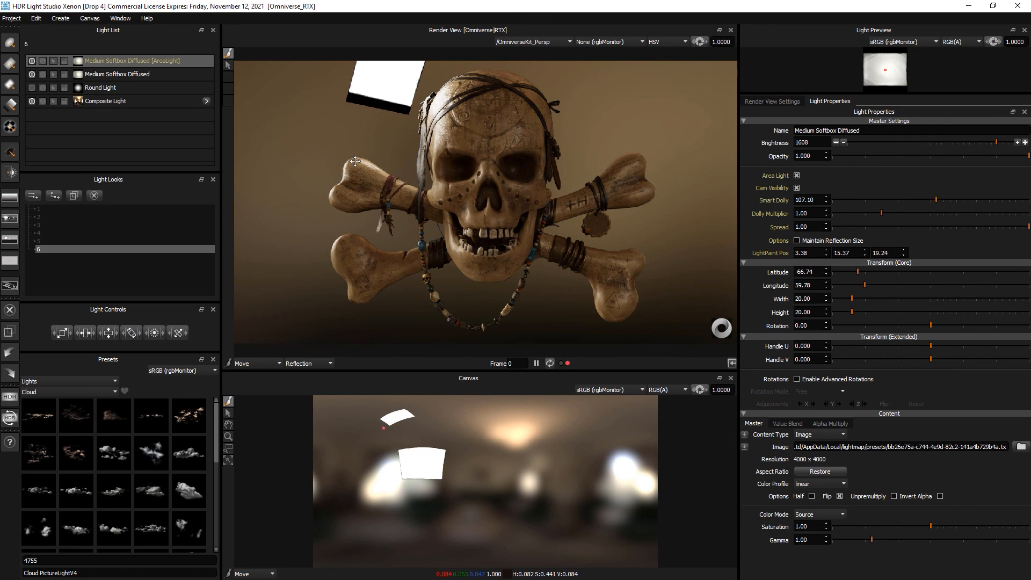
click(644, 165)
click(598, 147)
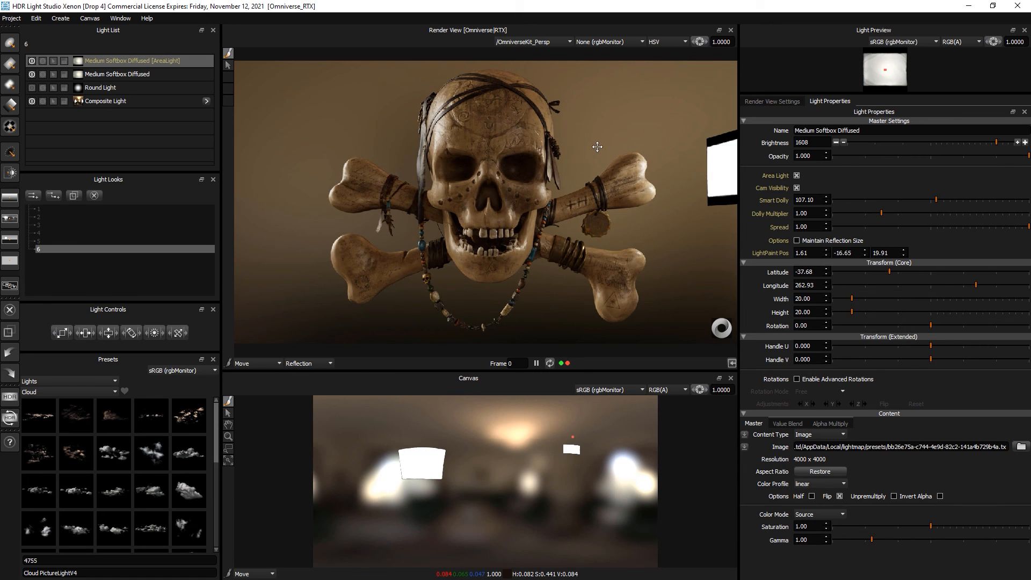
click(548, 112)
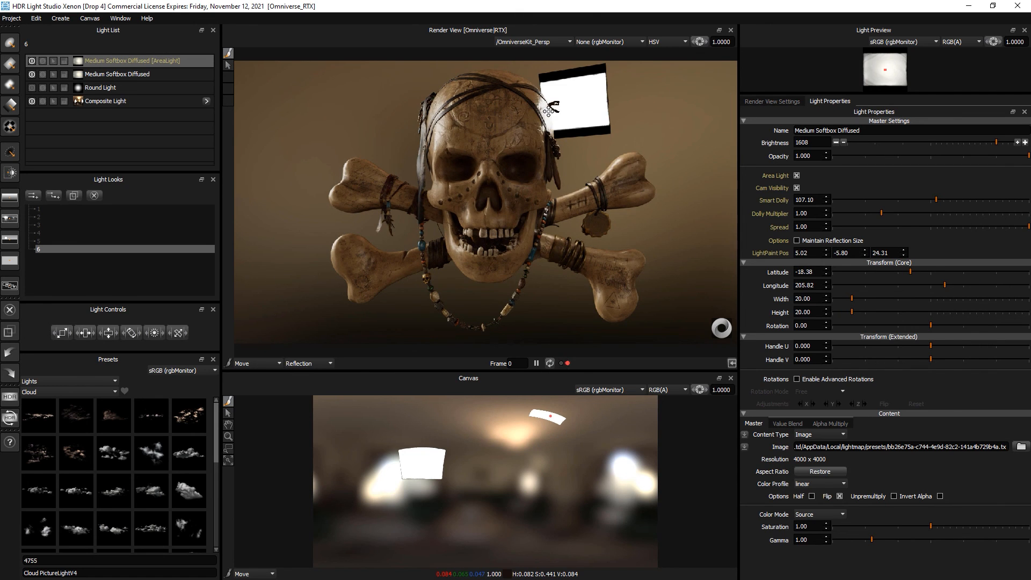
click(637, 156)
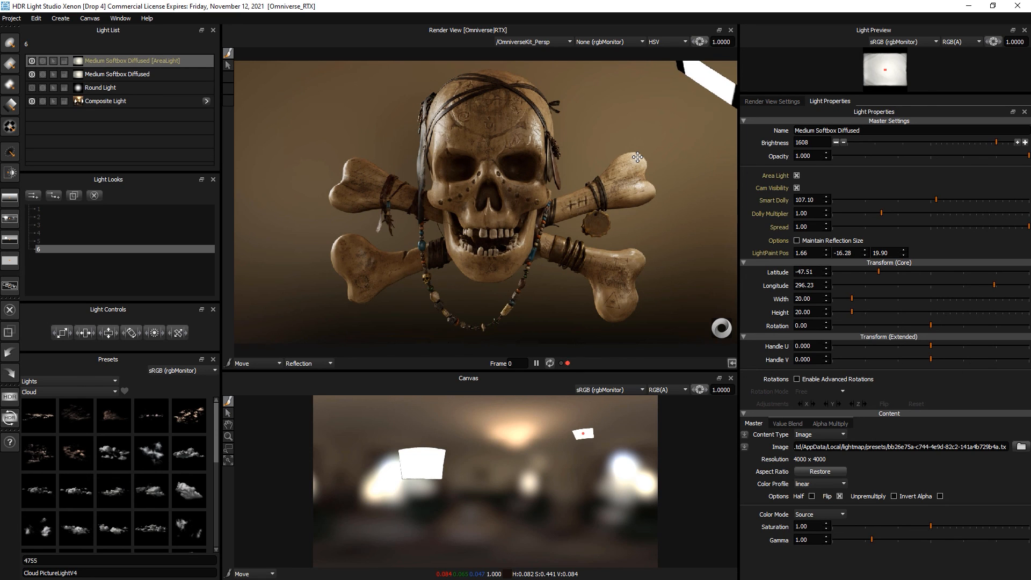
click(122, 75)
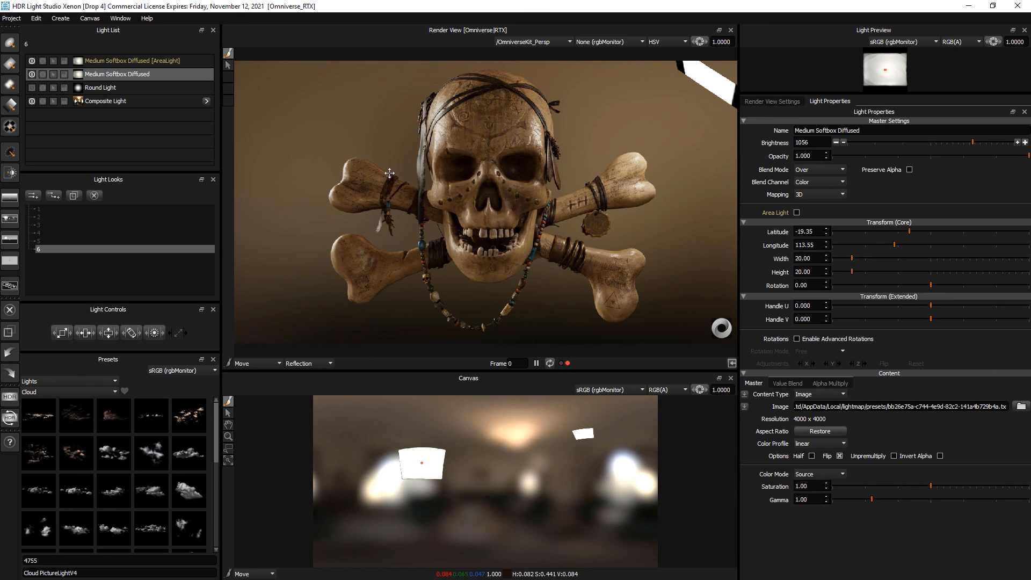
- Try the second softbox as an area light with Smart Dolly, undo it, and revert the first softbox too
key(a)
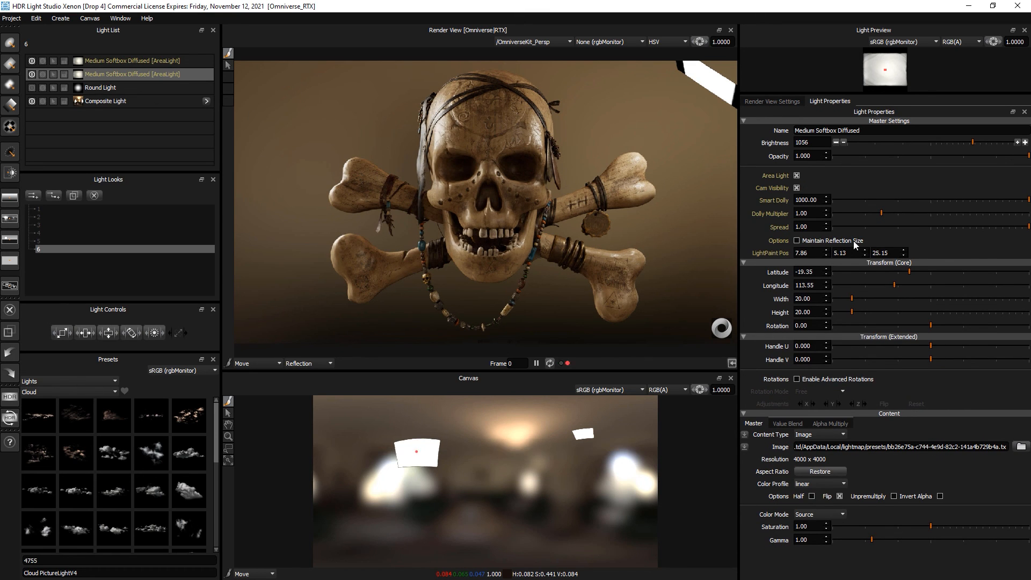
drag(852, 198, 943, 200)
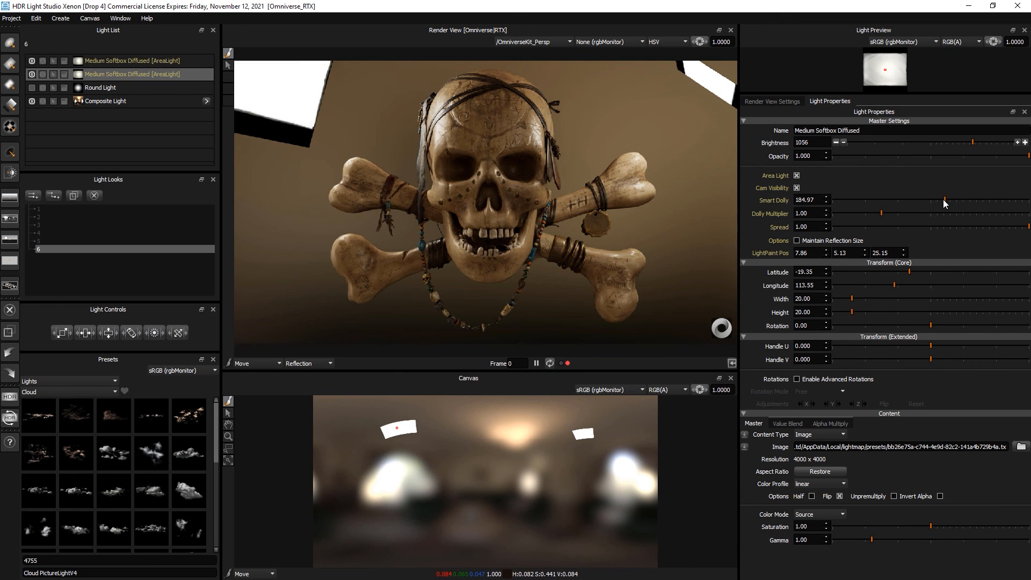
key(ctrl+z)
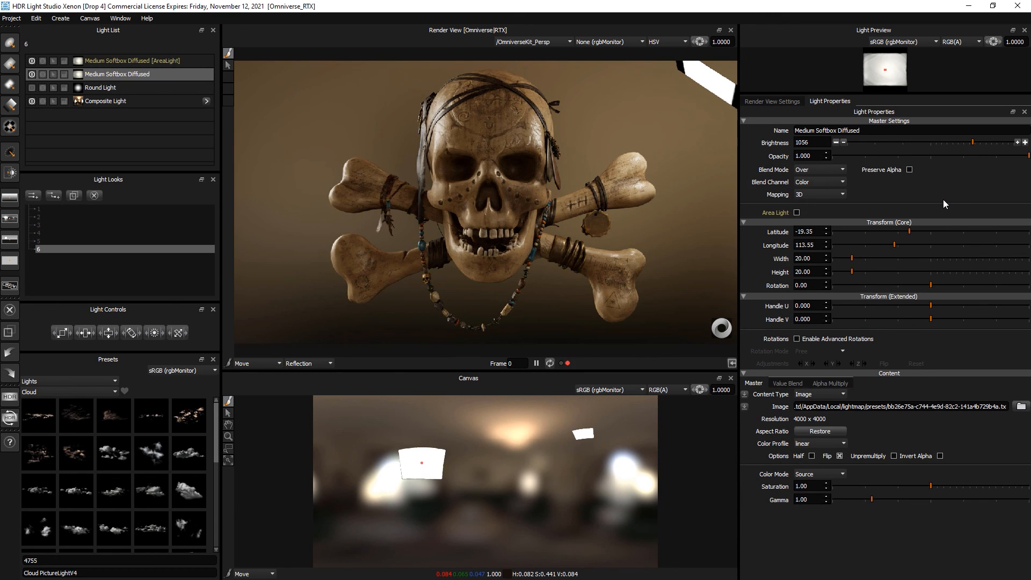
click(157, 60)
key(a)
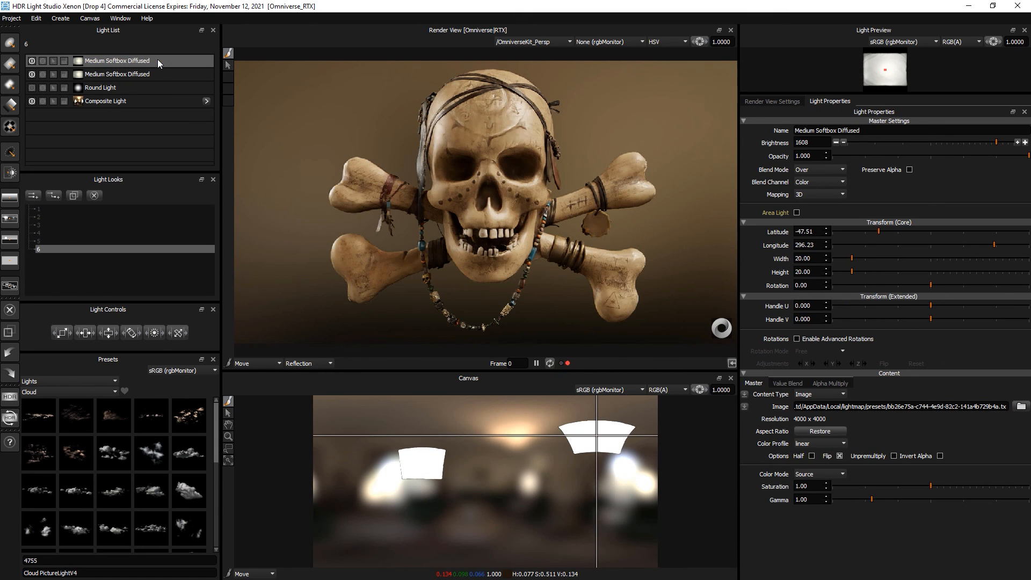